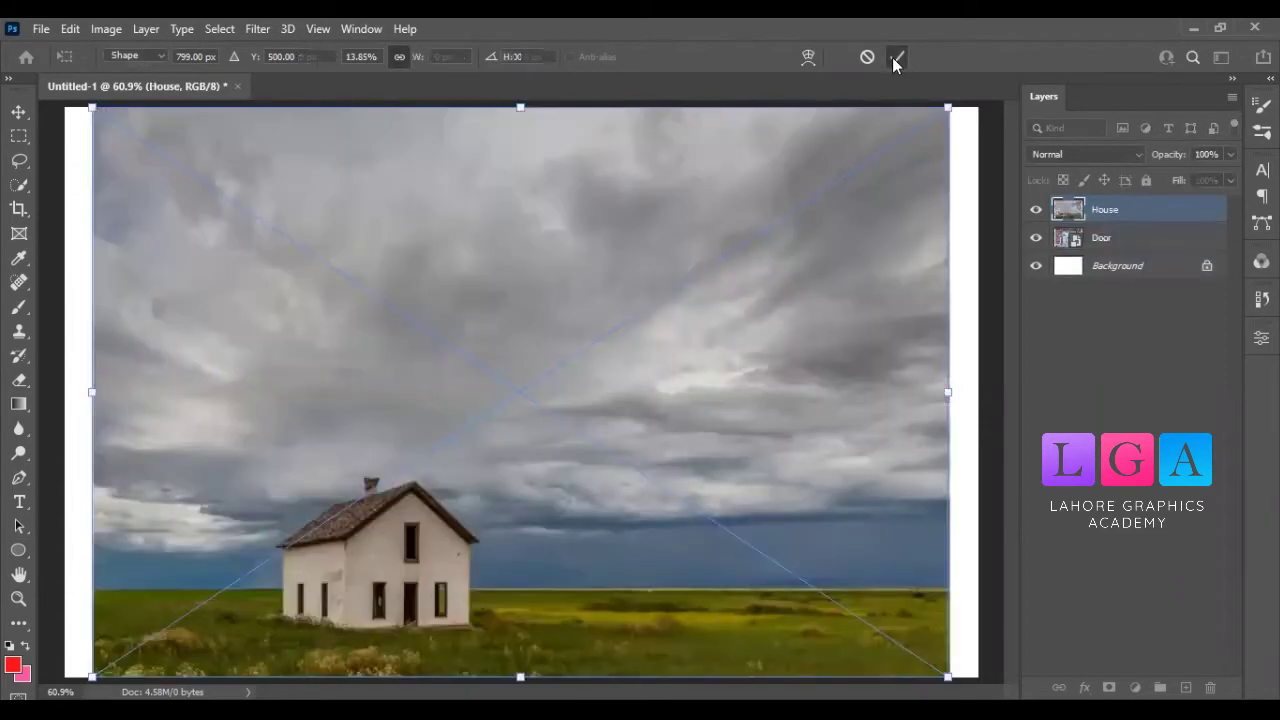
# Commit the remaining placed photos, MarketStall, RedRock and Two Rocks, as separate layers
pyautogui.click(894, 58)
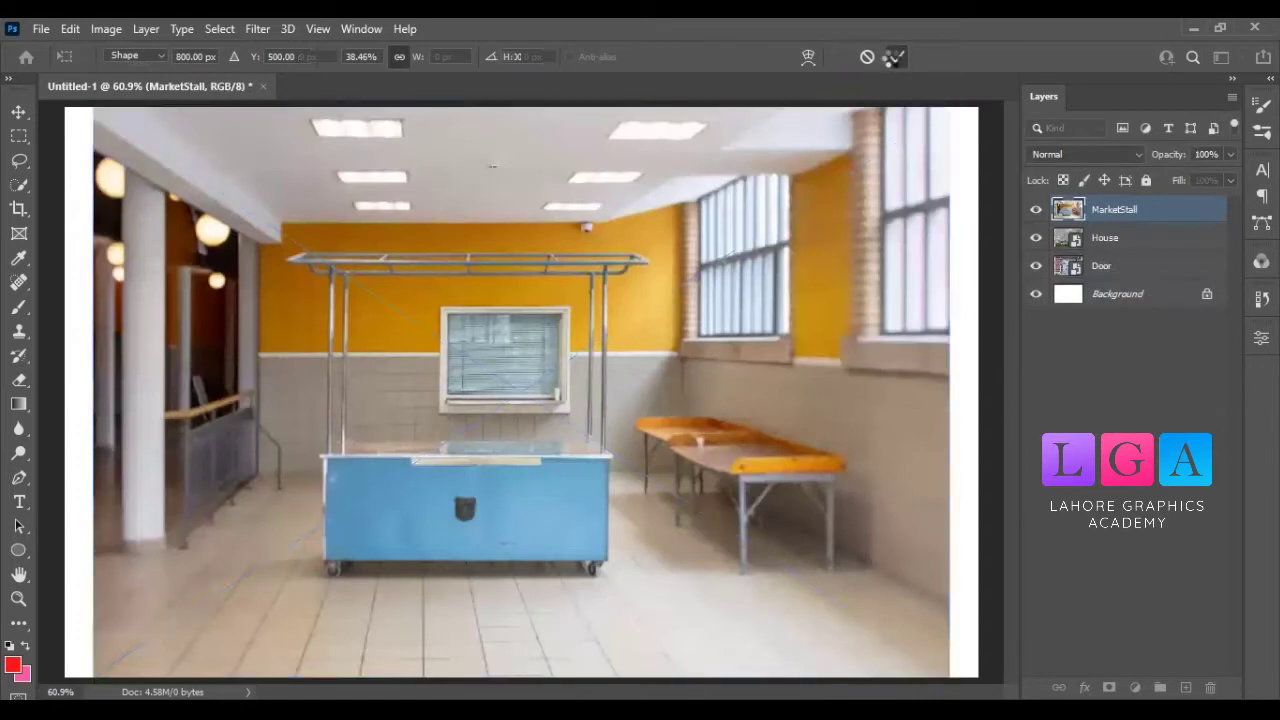
pyautogui.click(894, 57)
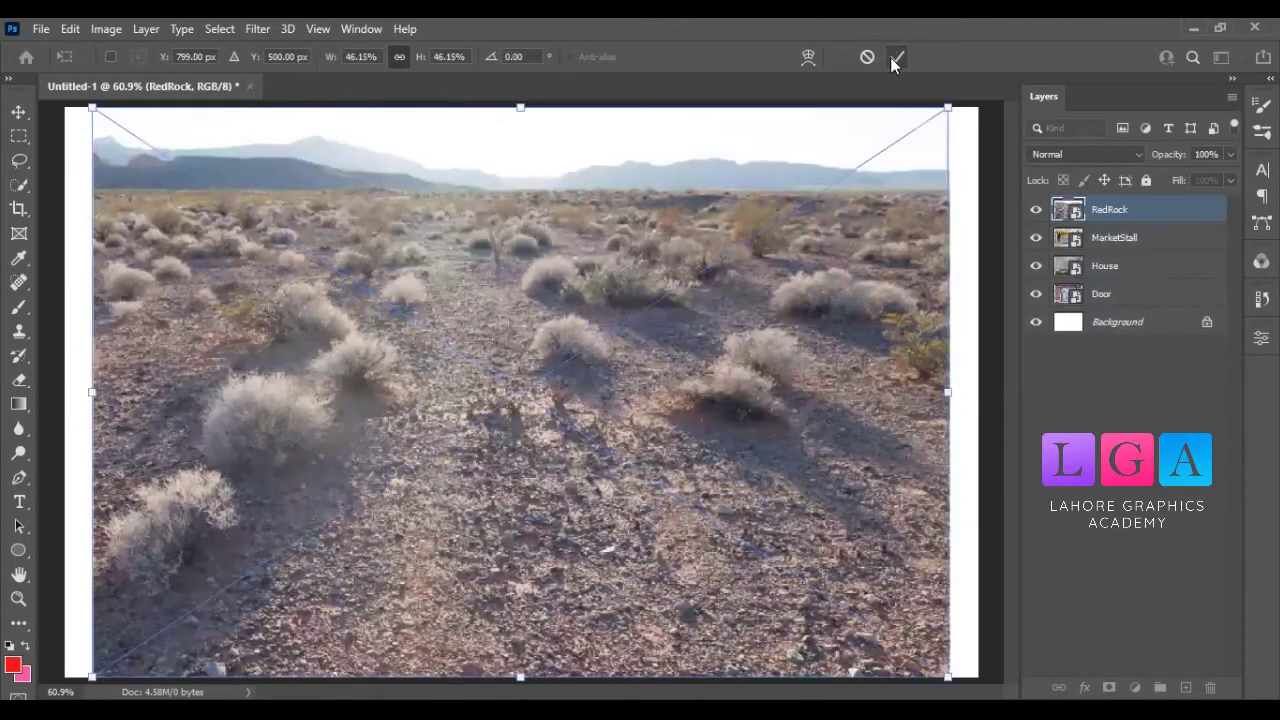
pyautogui.click(892, 57)
pyautogui.click(892, 57)
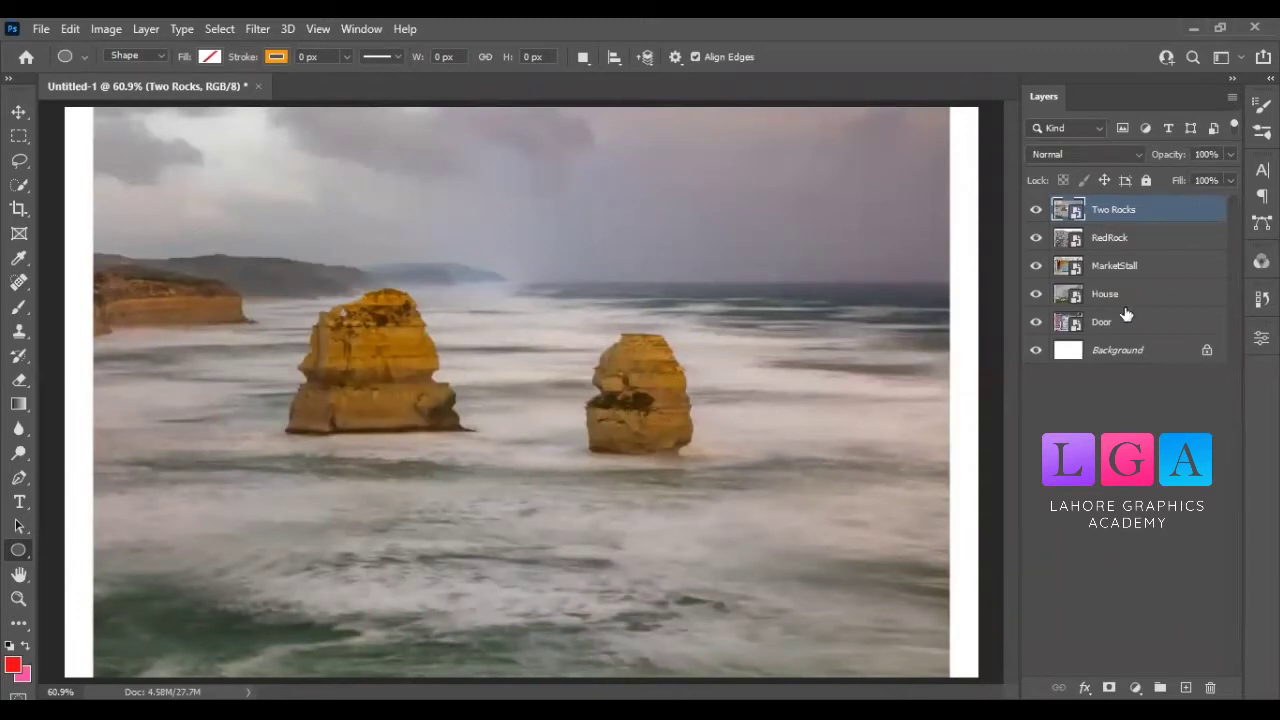
pyautogui.keyDown('shift'); pyautogui.click(1140, 322); pyautogui.keyUp('shift')
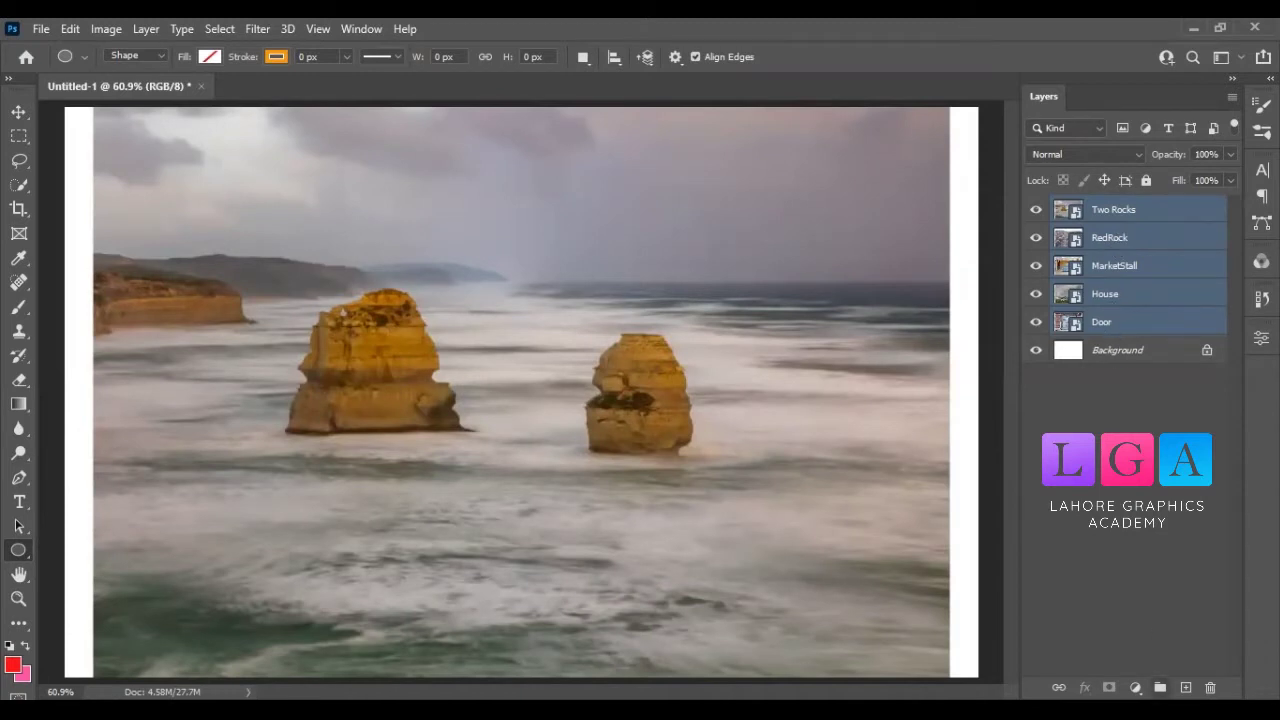
# Group the five selected photo layers with Ctrl+G and rename the group 'Images'
pyautogui.hotkey('ctrl', 'g')
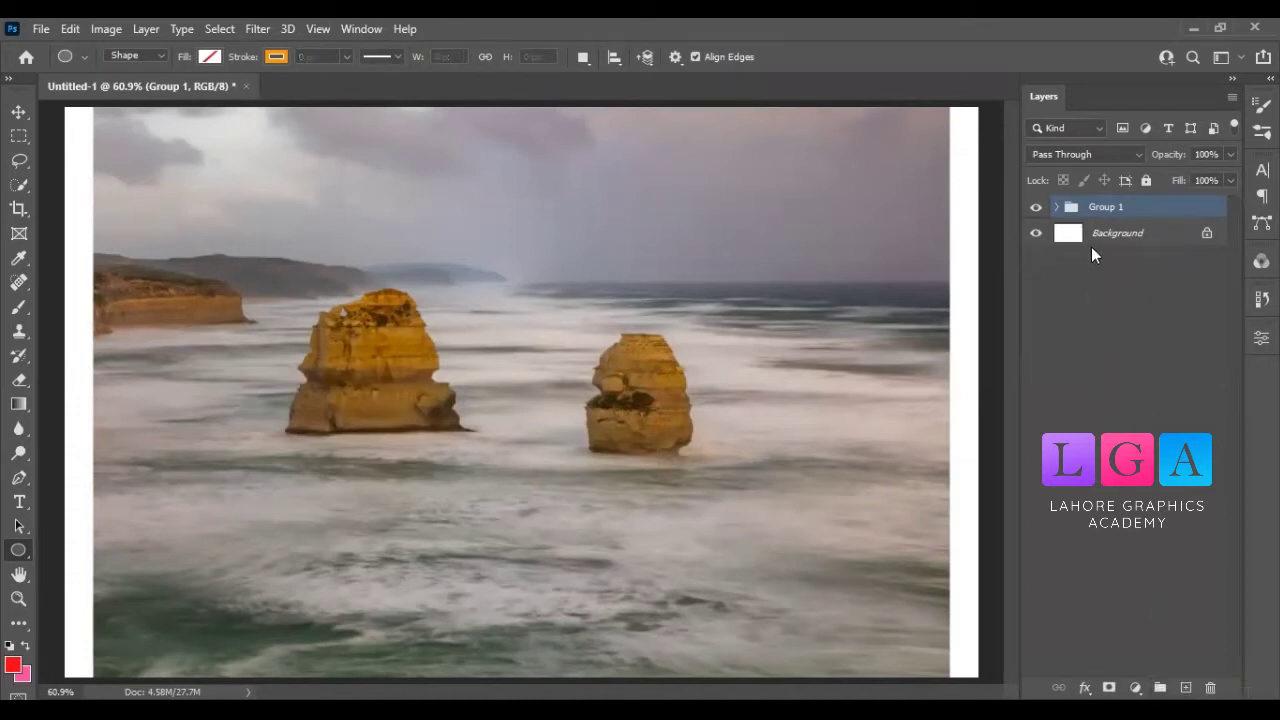
pyautogui.click(1091, 247)
pyautogui.hotkey('ctrl', 'z')
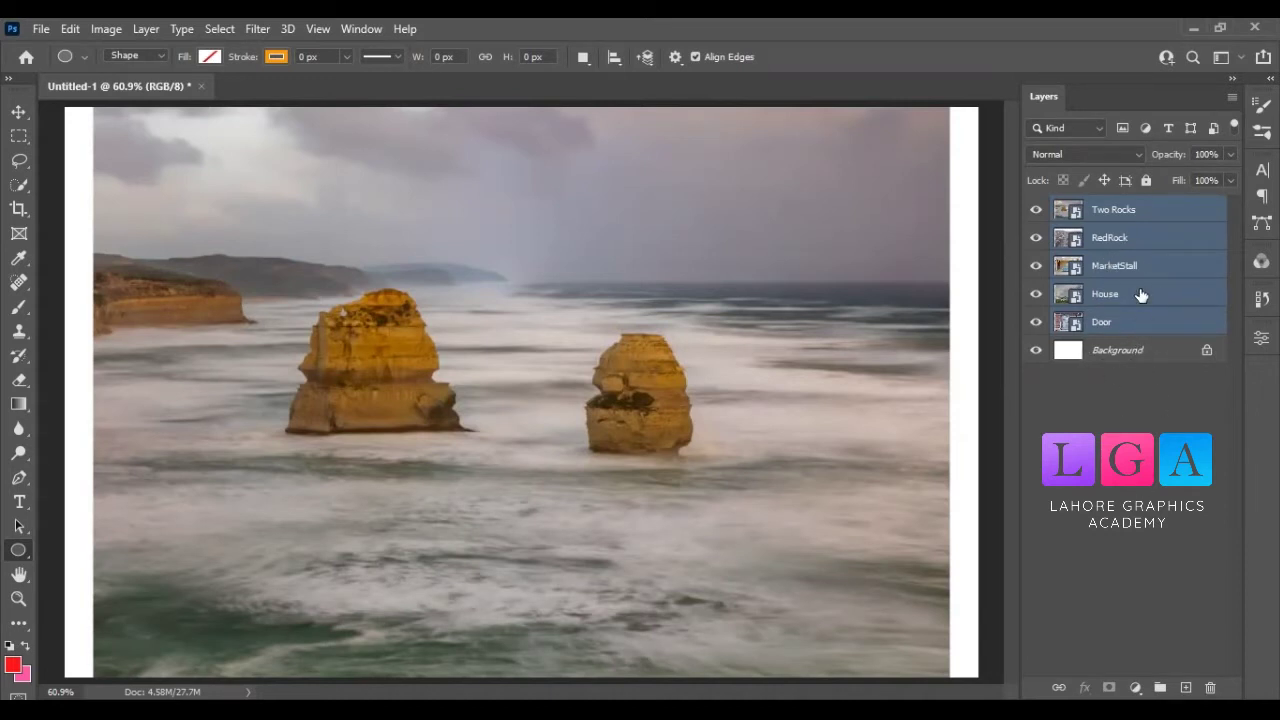
pyautogui.hotkey('ctrl', 'g')
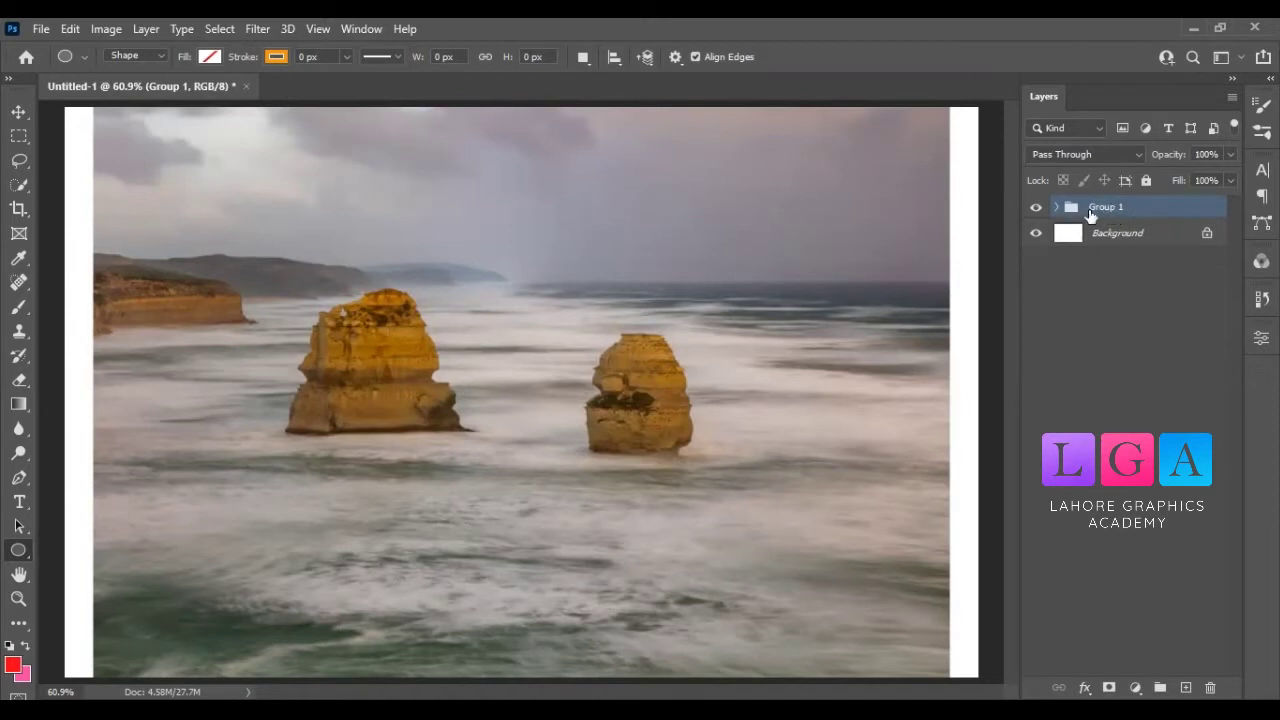
pyautogui.doubleClick(1108, 208)
pyautogui.write('Images')
pyautogui.press('Return')
# Toggle the Images group's visibility off and back on
pyautogui.click(1036, 207)
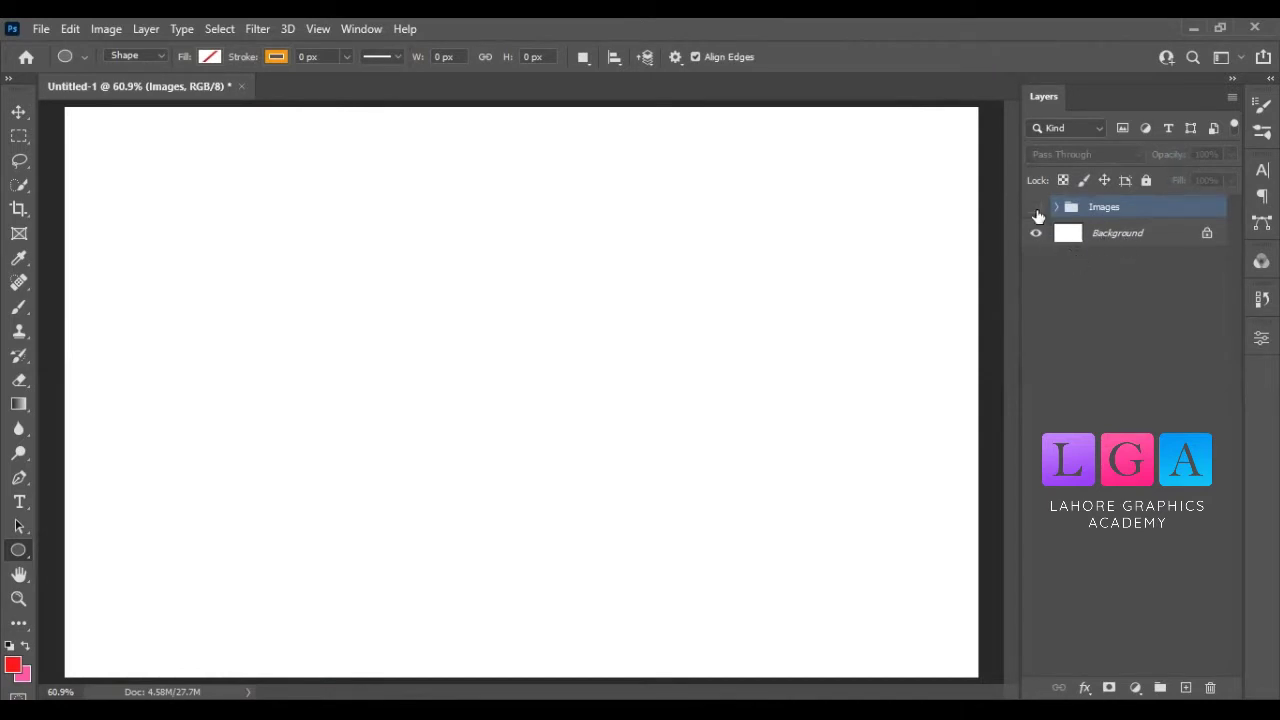
pyautogui.click(1036, 208)
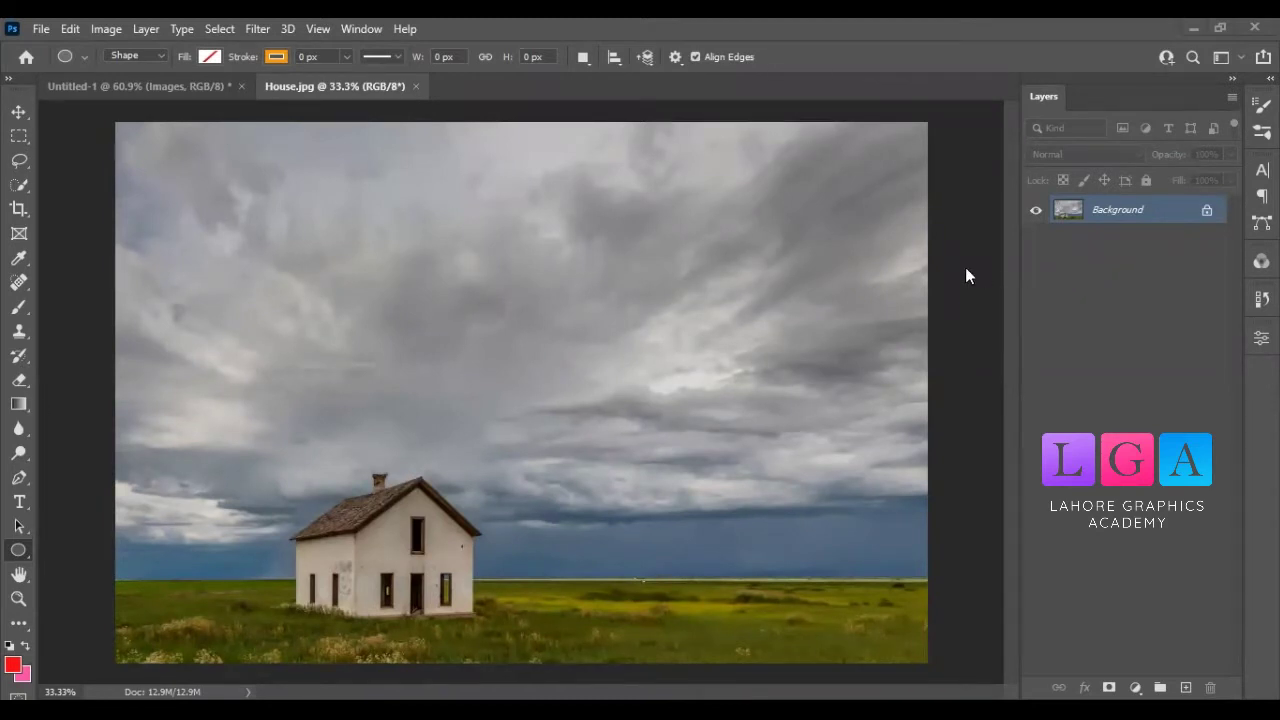
# Switch between the House.jpg and Untitled-1 documents, ending on the Untitled-1 layout
pyautogui.click(137, 84)
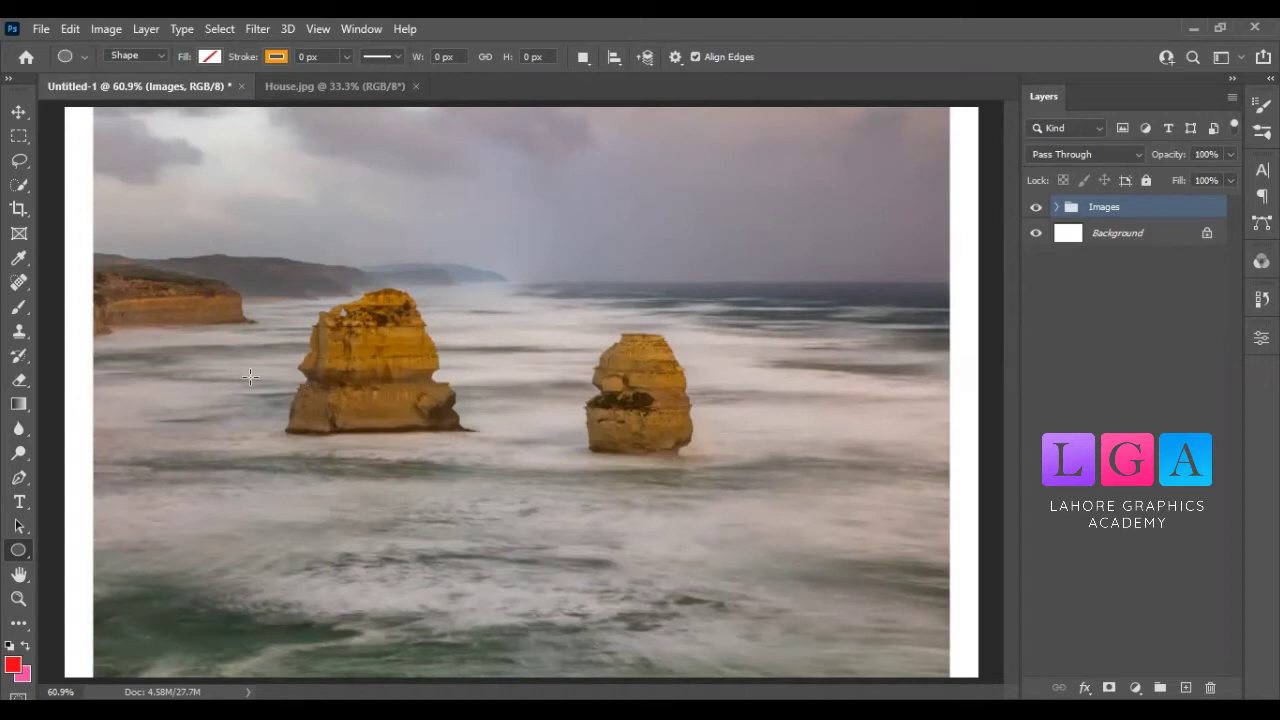
pyautogui.click(312, 92)
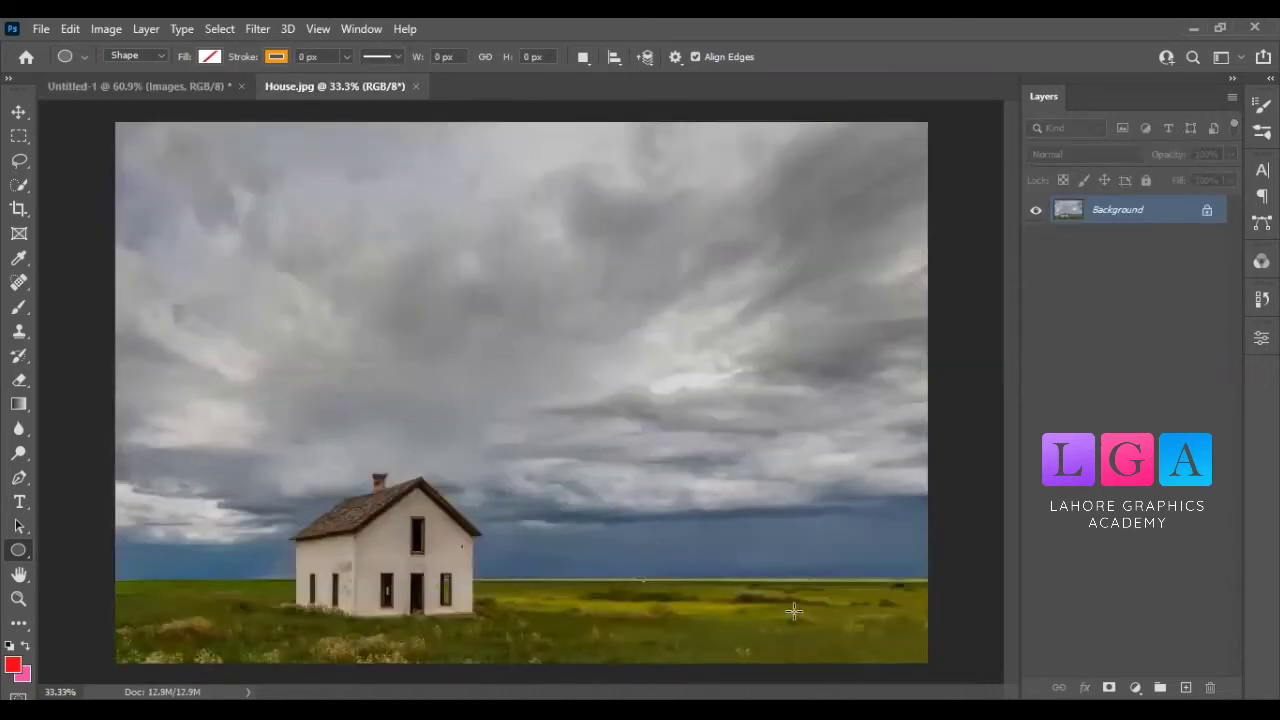
pyautogui.click(190, 90)
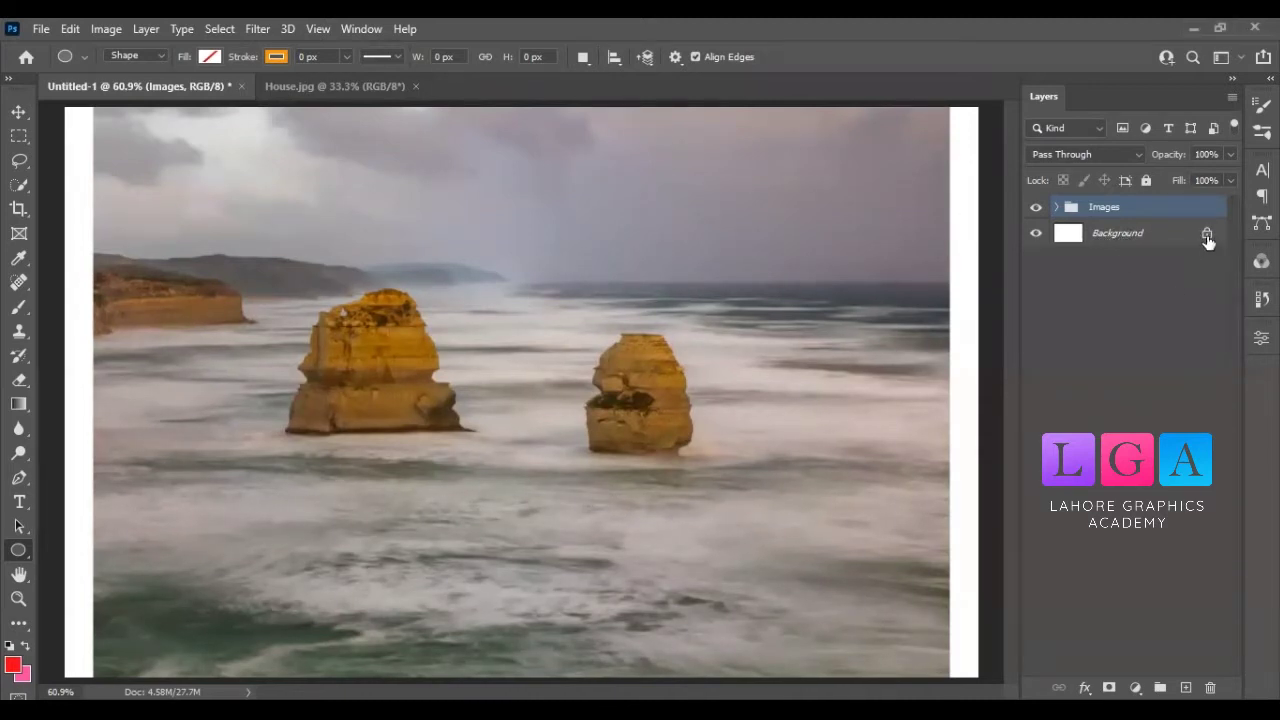
pyautogui.rightClick(1115, 207)
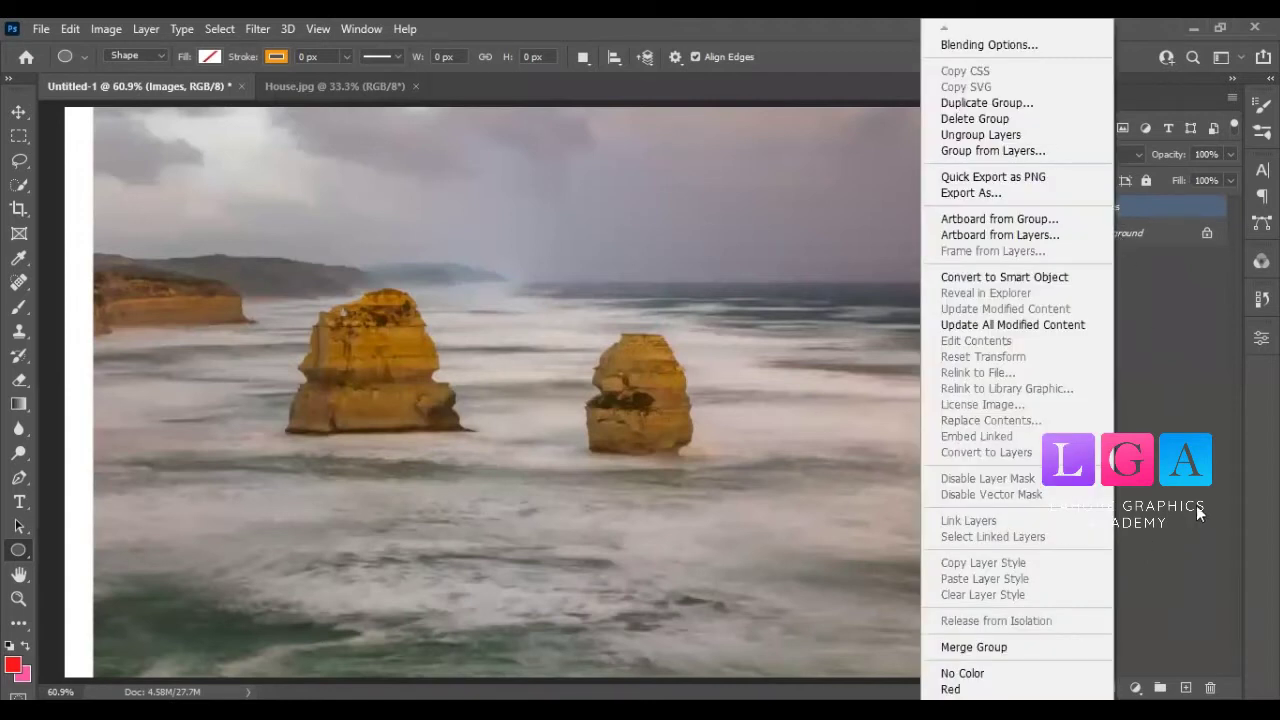
pyautogui.click(1196, 505)
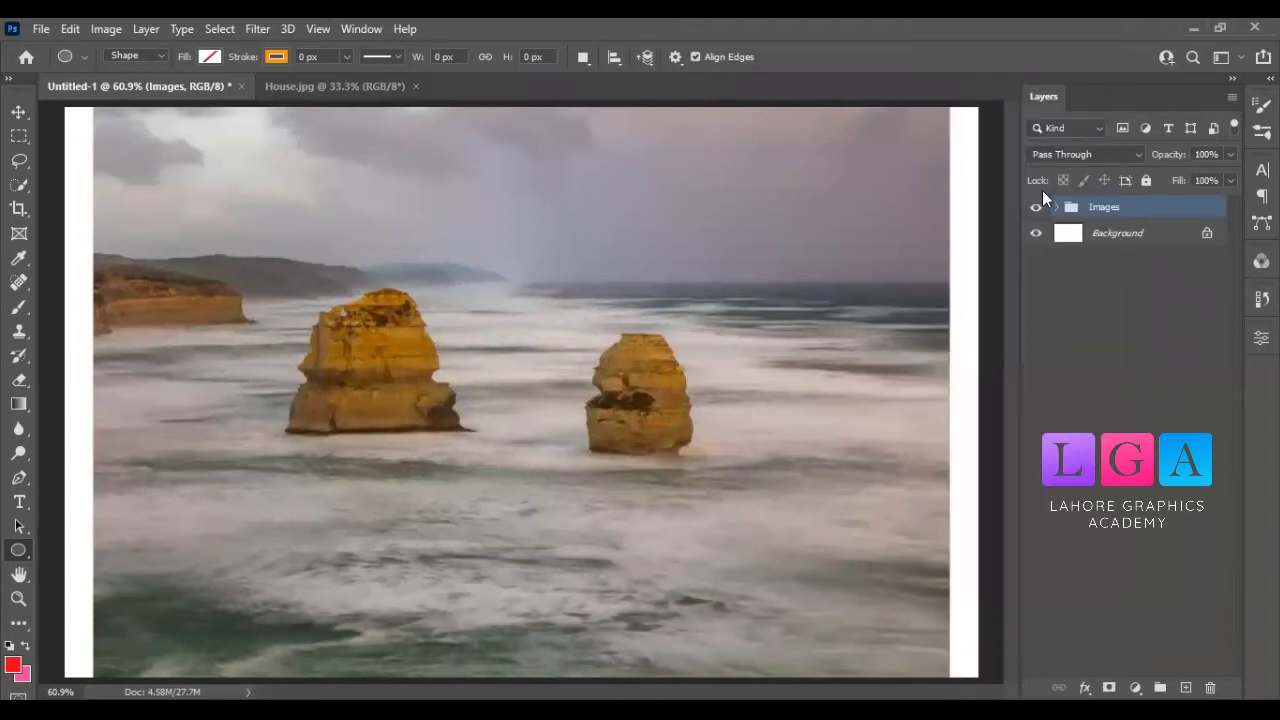
pyautogui.click(1080, 237)
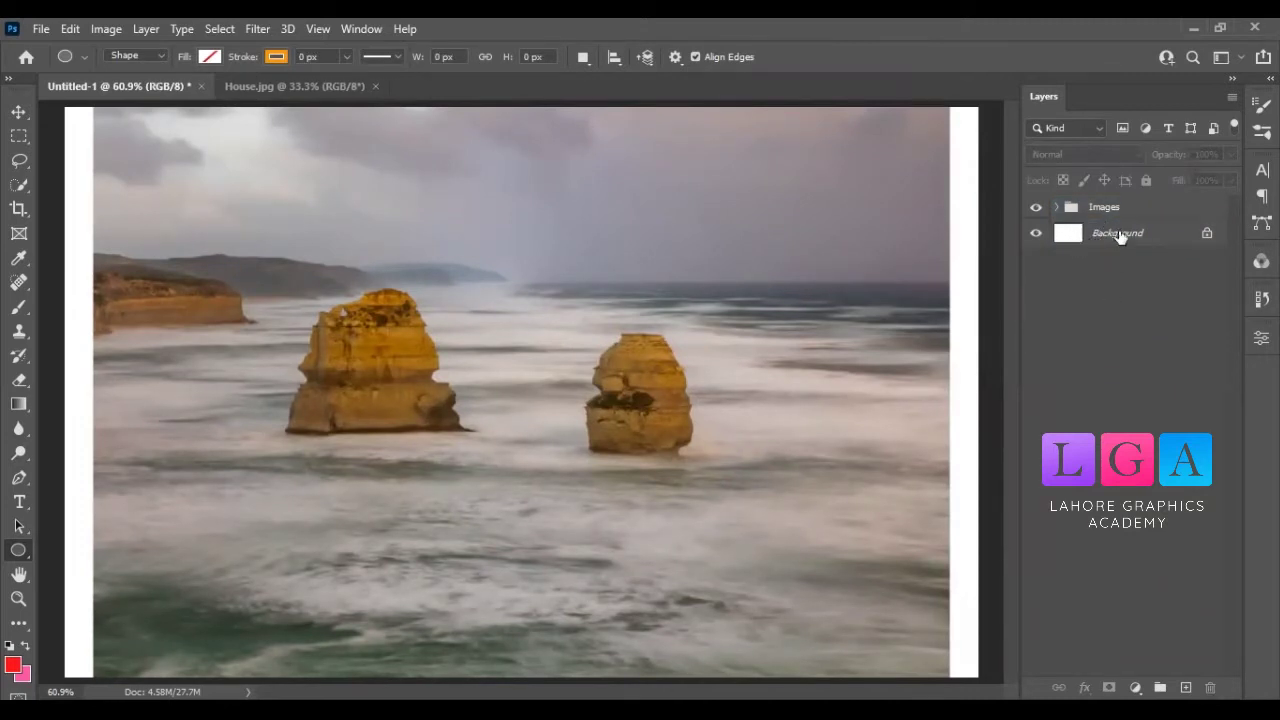
pyautogui.keyDown('ctrl'); pyautogui.click(1070, 234); pyautogui.keyUp('ctrl')
pyautogui.moveTo(1072, 235); pyautogui.dragTo(1095, 209)
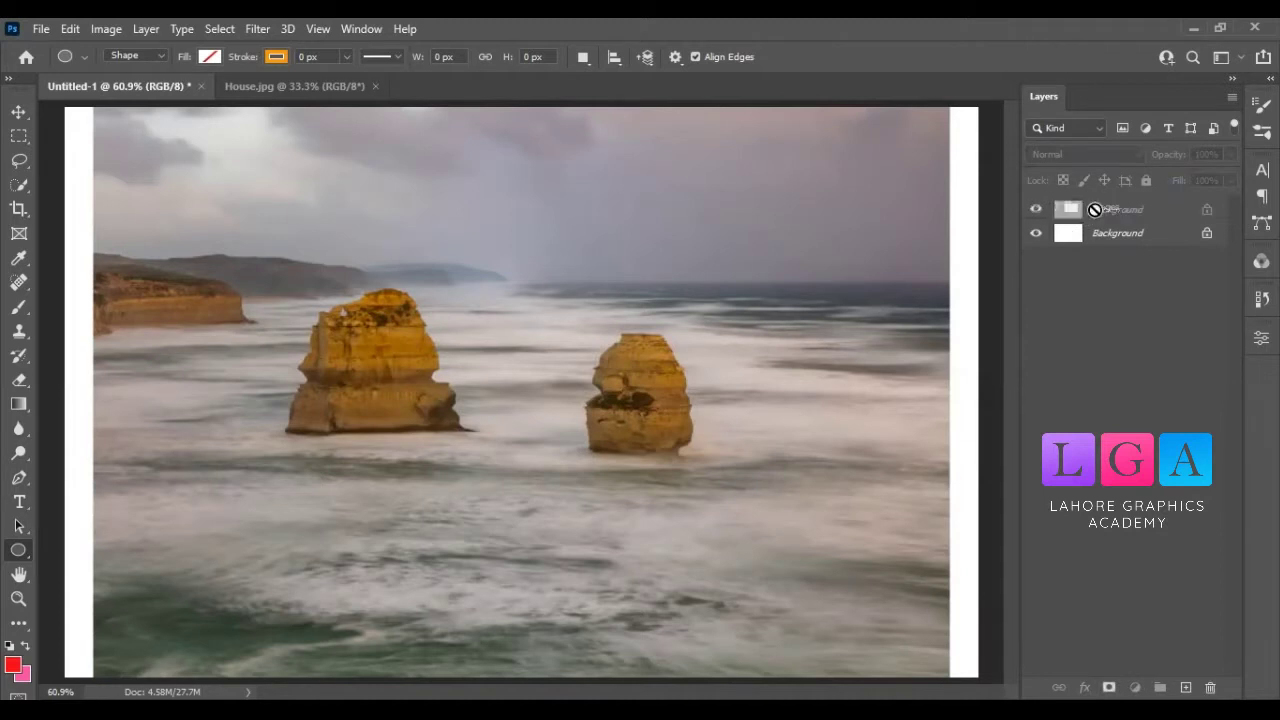
pyautogui.moveTo(1095, 209); pyautogui.dragTo(1091, 224)
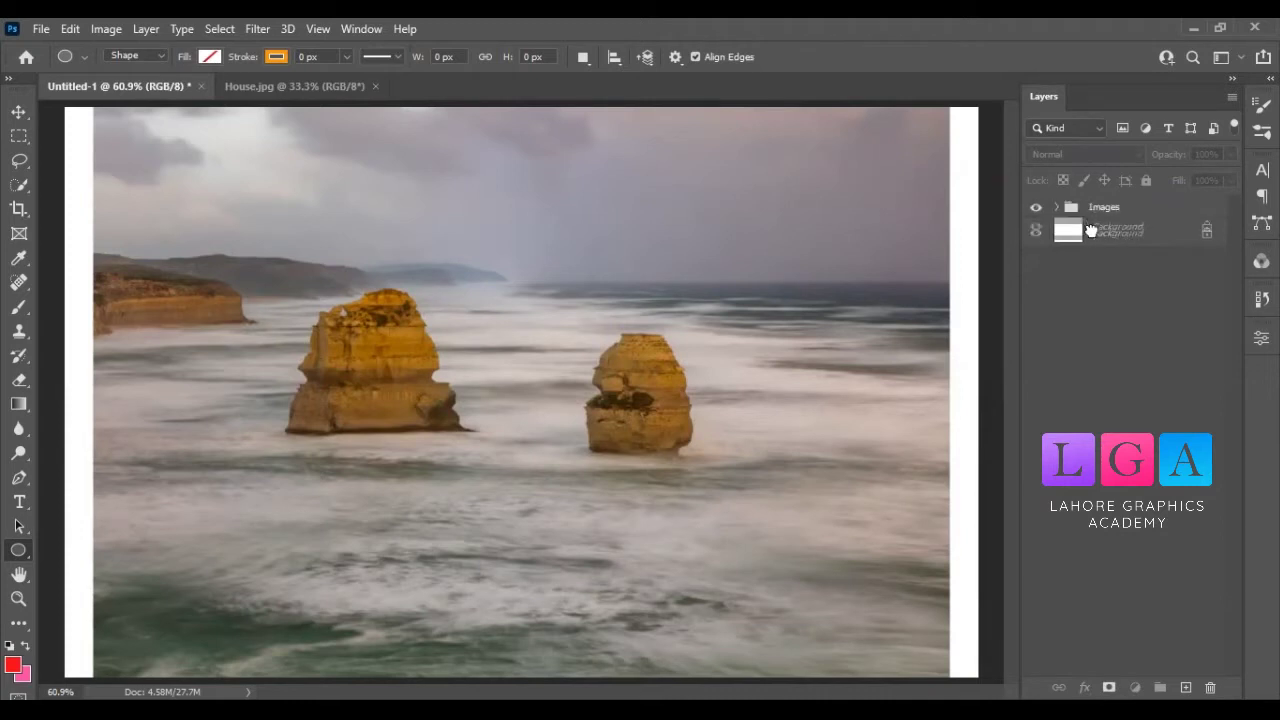
pyautogui.moveTo(1091, 224)
pyautogui.mouseDown()
pyautogui.moveTo(1086, 242)
pyautogui.moveTo(1127, 240)
pyautogui.moveTo(1109, 207)
pyautogui.moveTo(1106, 230)
pyautogui.moveTo(1075, 213)
pyautogui.moveTo(1113, 193)
pyautogui.moveTo(1103, 237)
pyautogui.mouseUp()
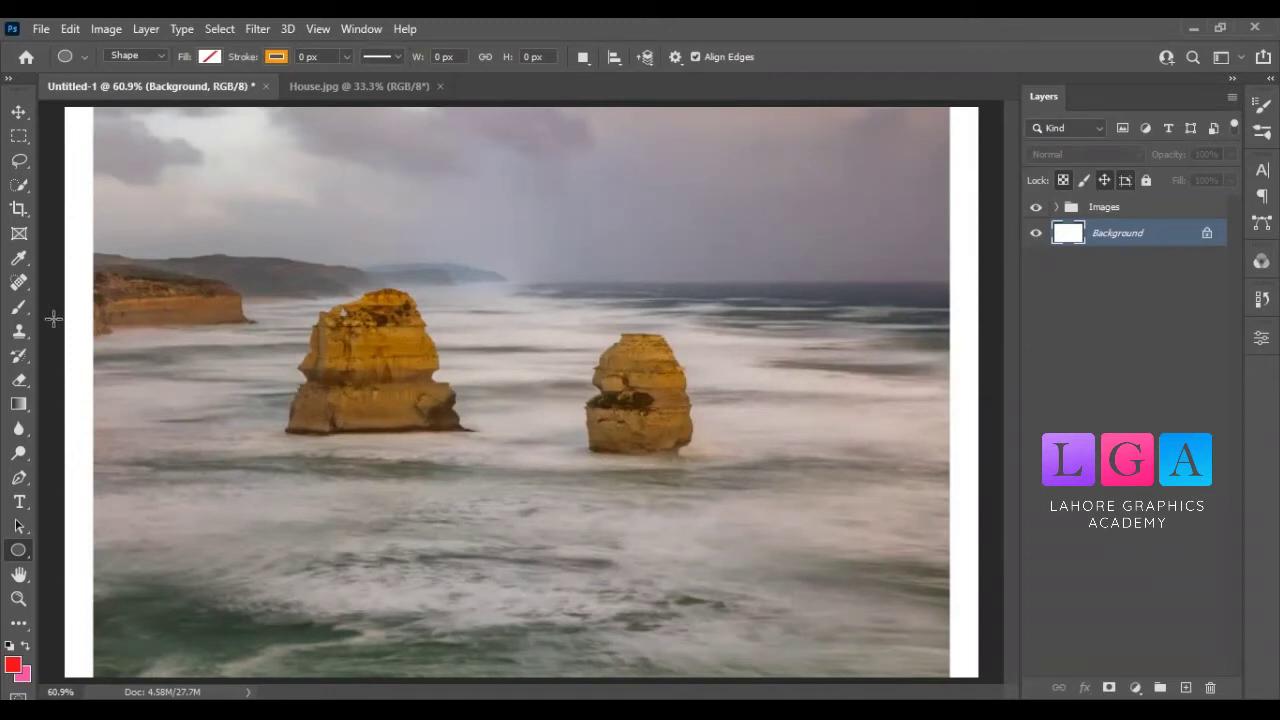
# Hide the Images group, choose the Move tool, and make the Background layer active
pyautogui.click(1036, 207)
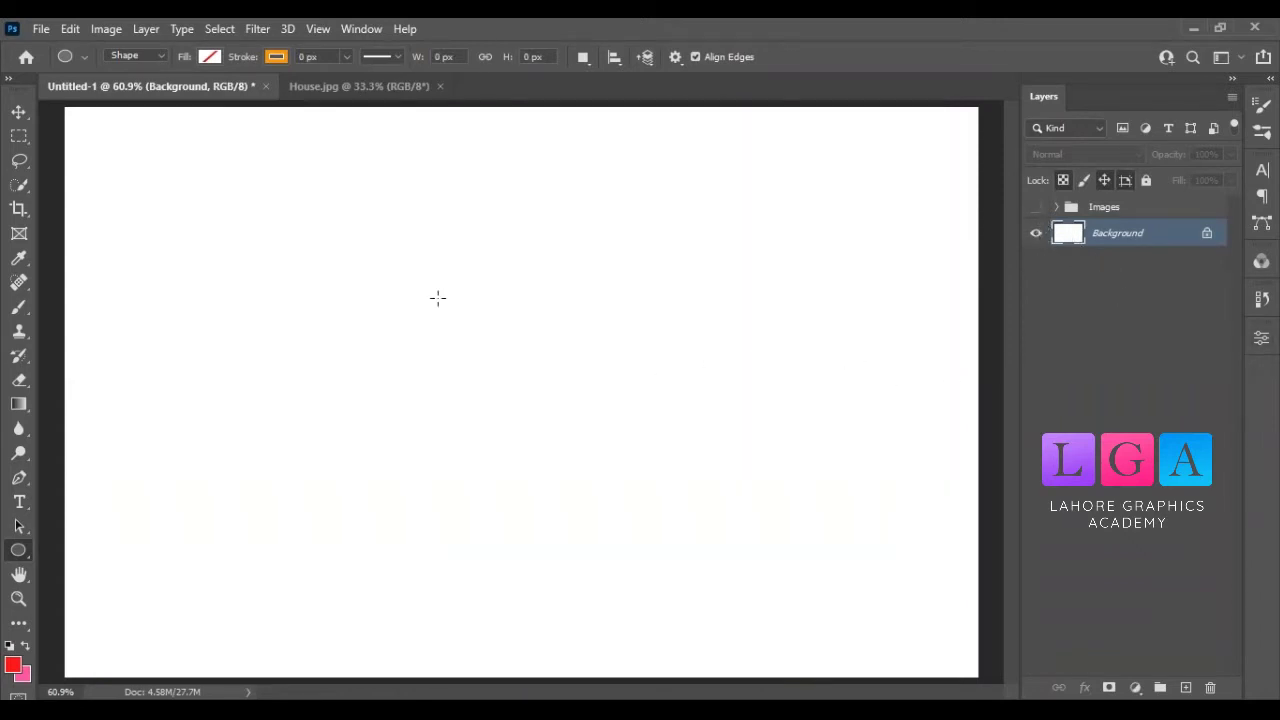
pyautogui.click(17, 118)
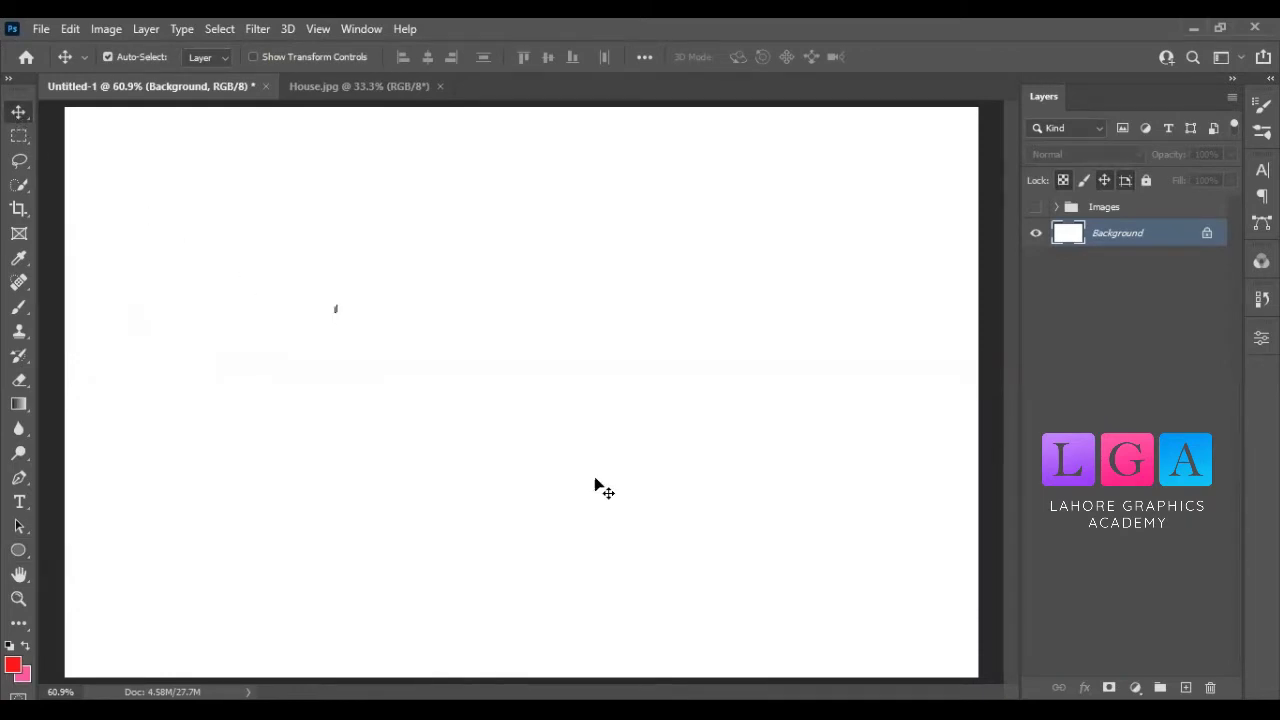
pyautogui.click(519, 309)
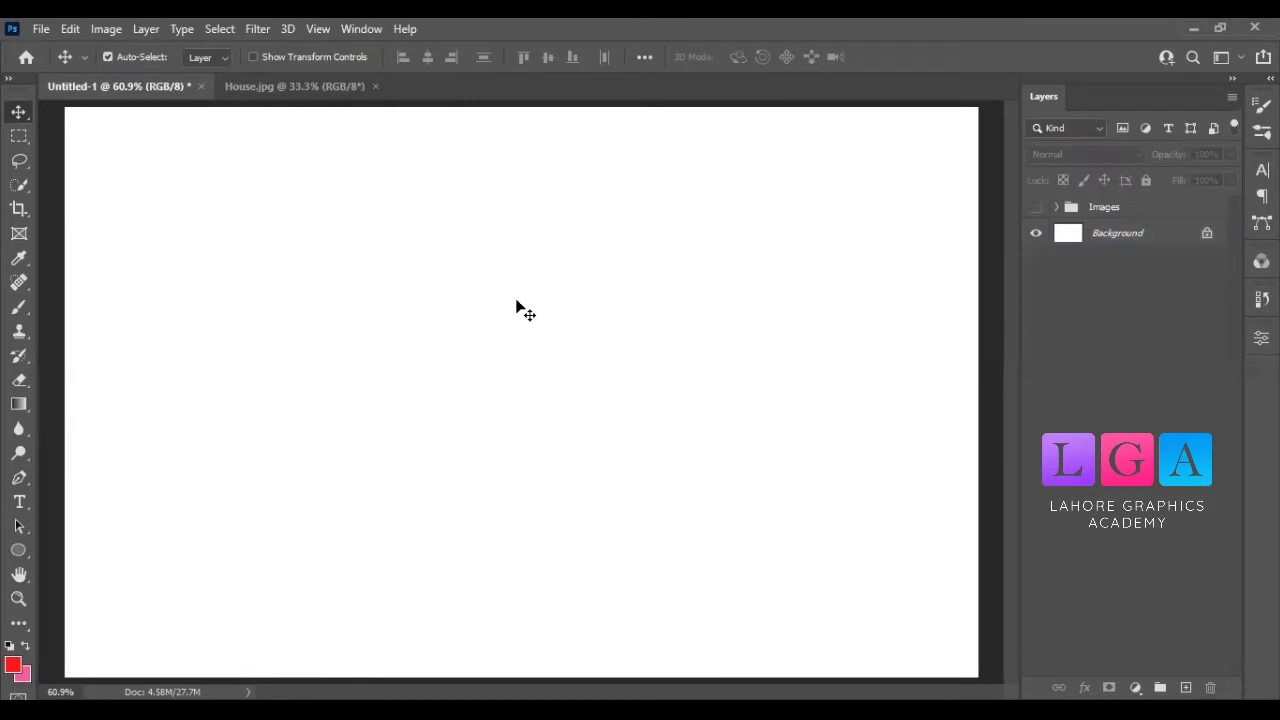
pyautogui.click(1175, 228)
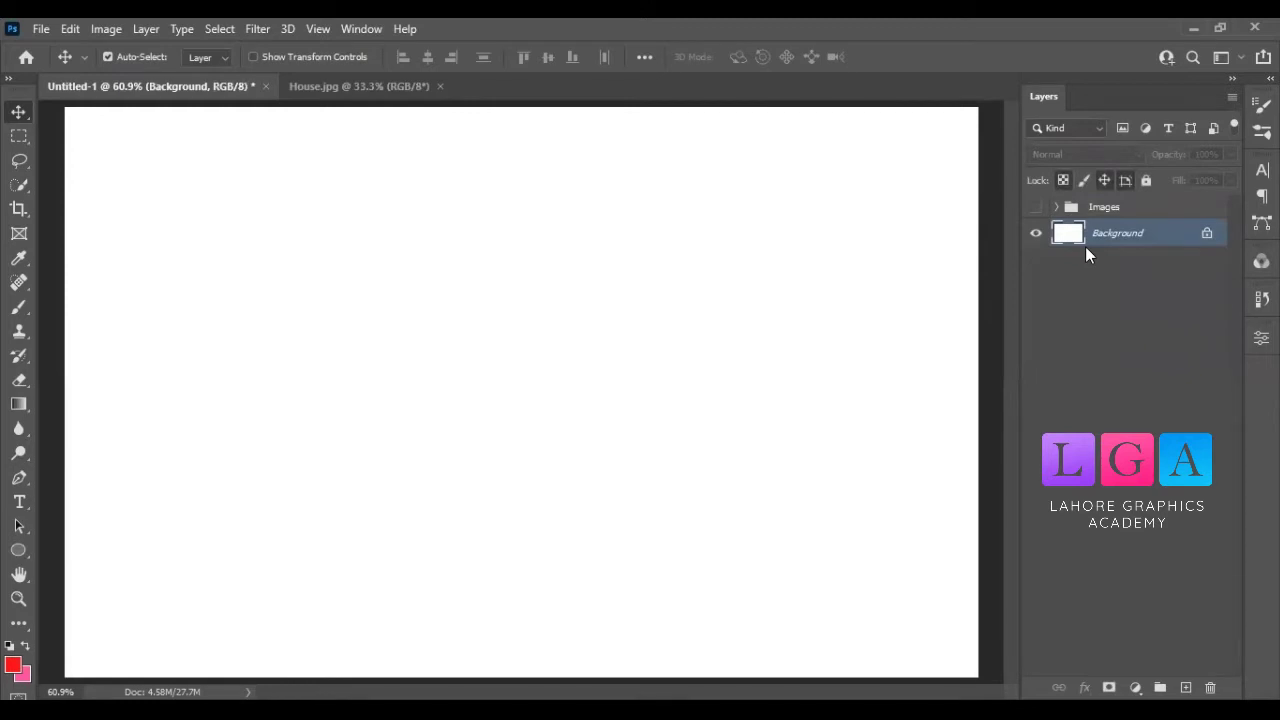
pyautogui.press('Right')
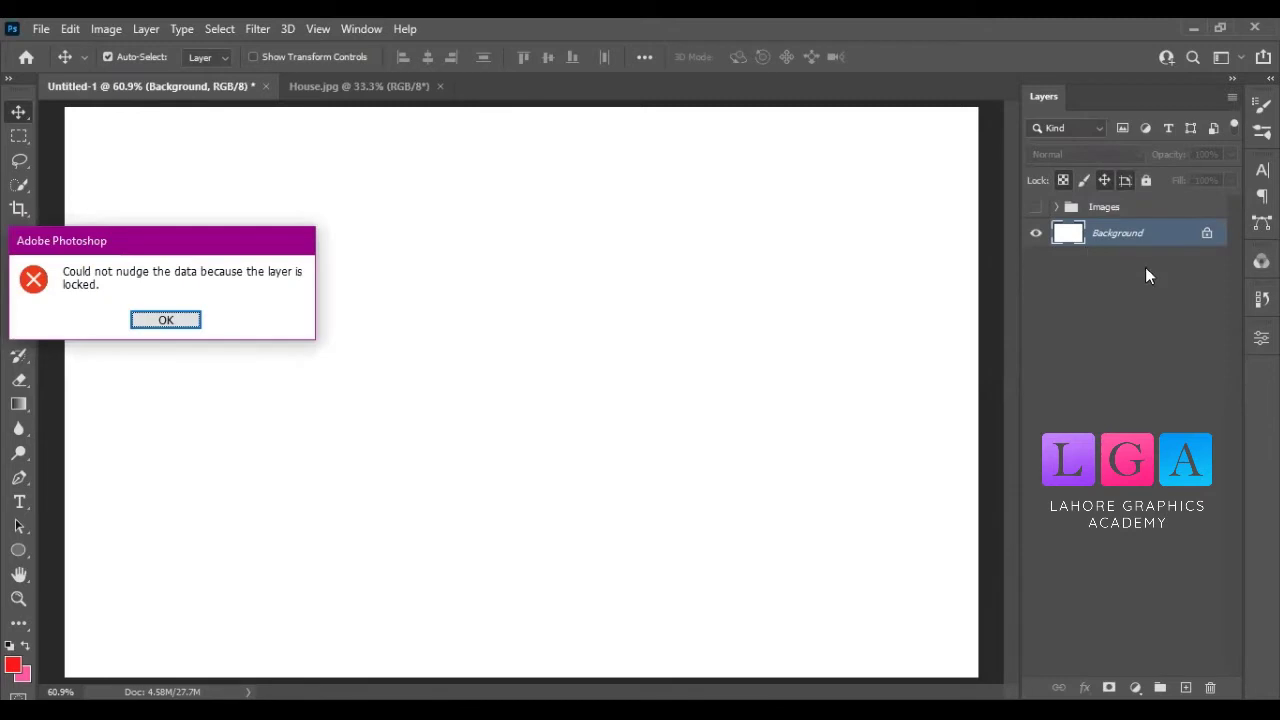
pyautogui.click(168, 320)
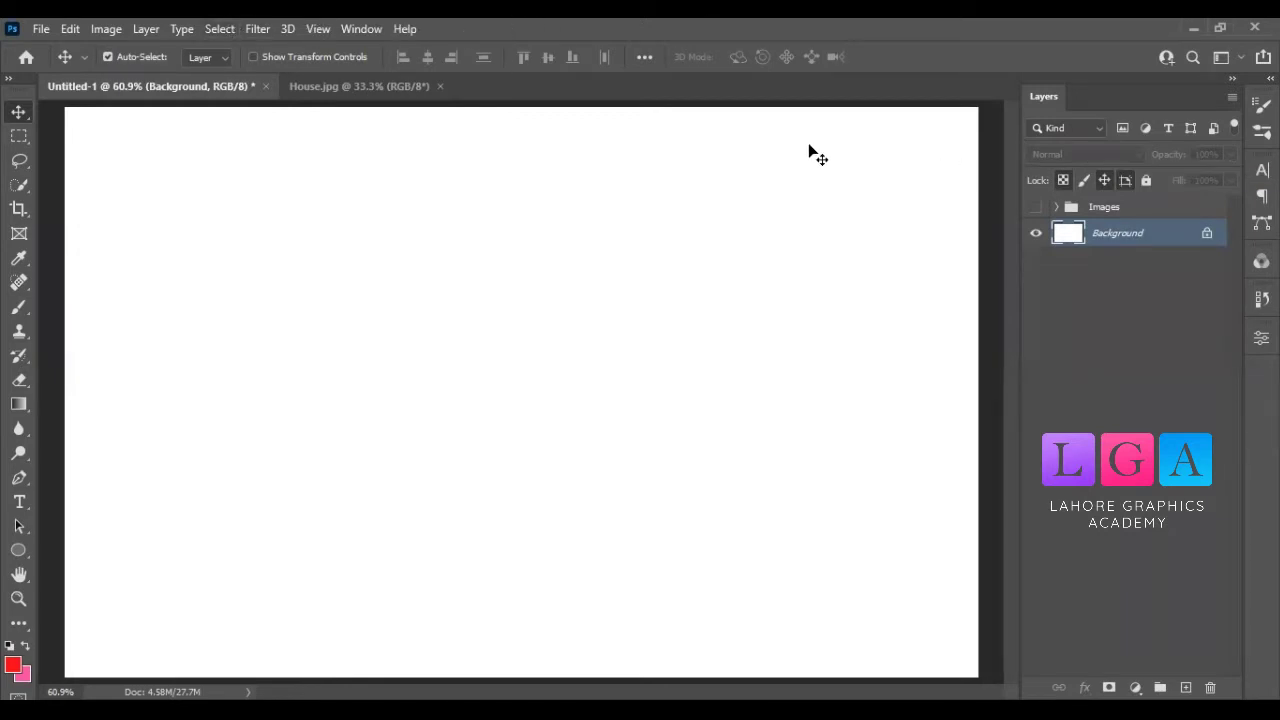
pyautogui.click(1207, 238)
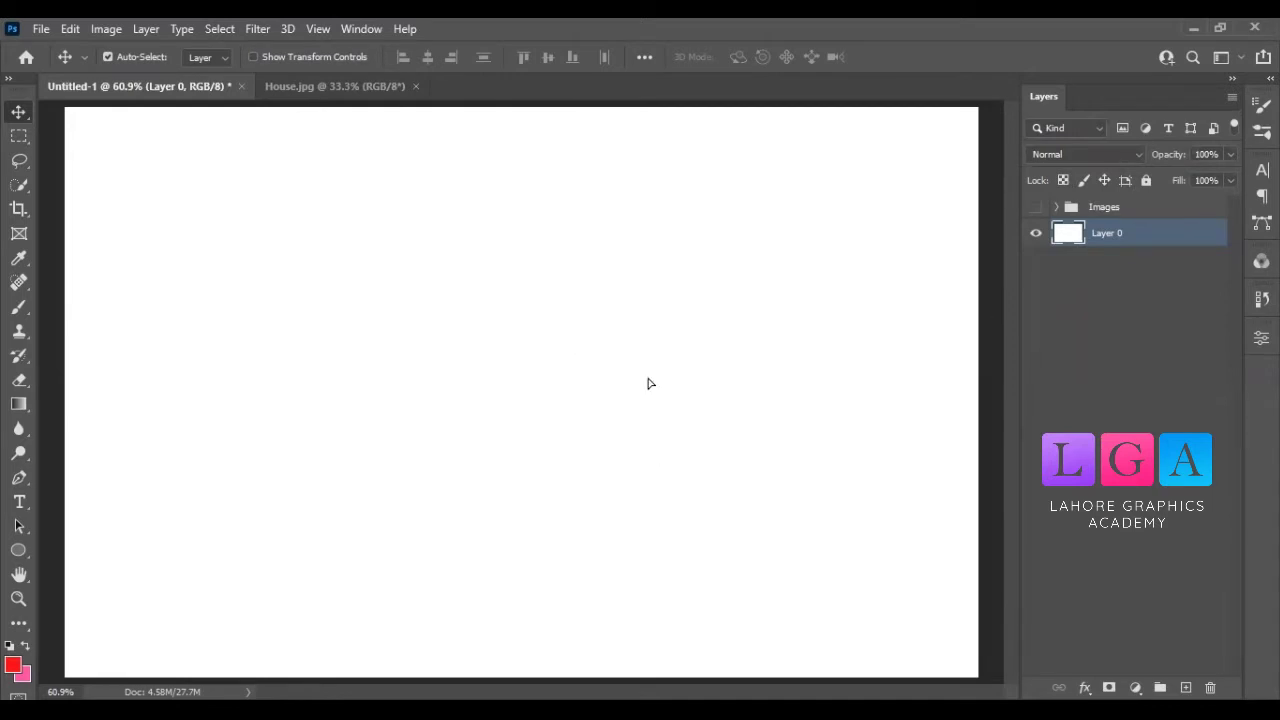
# Test-move Layer 0, undo the move, and make the Images group visible again
pyautogui.moveTo(675, 301); pyautogui.dragTo(683, 300)
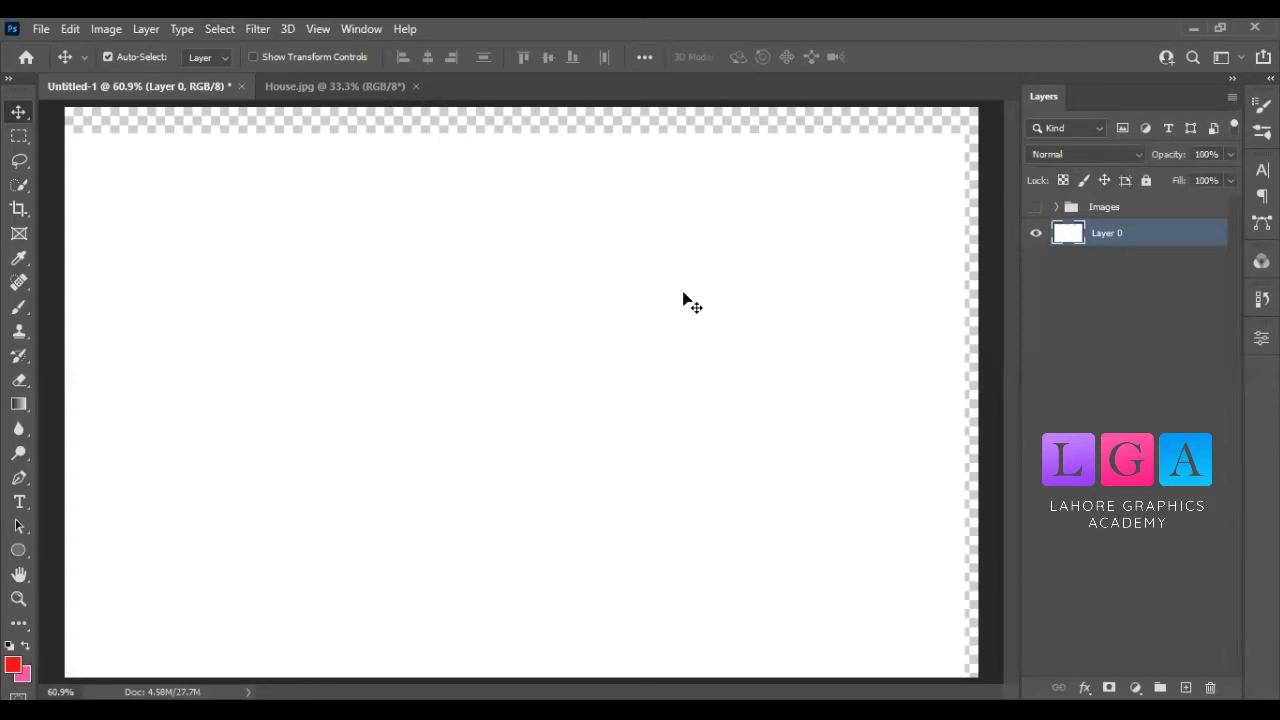
pyautogui.hotkey('ctrl', 'z')
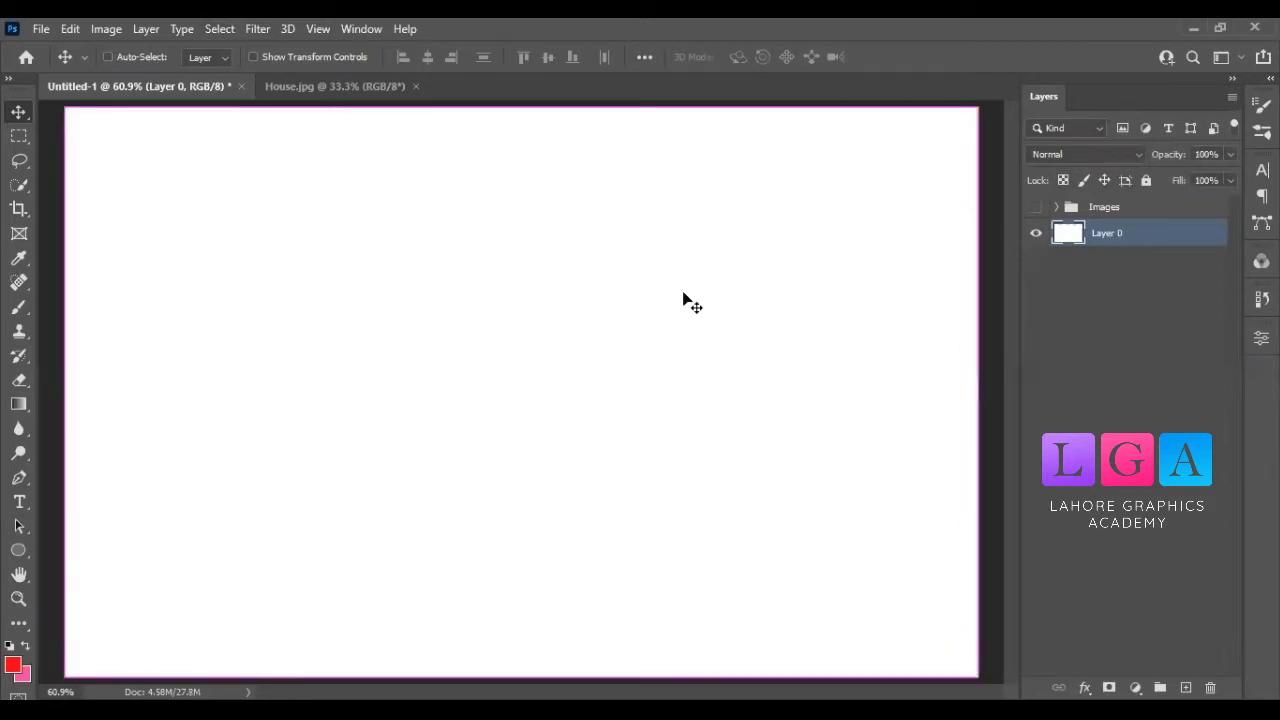
pyautogui.click(1040, 212)
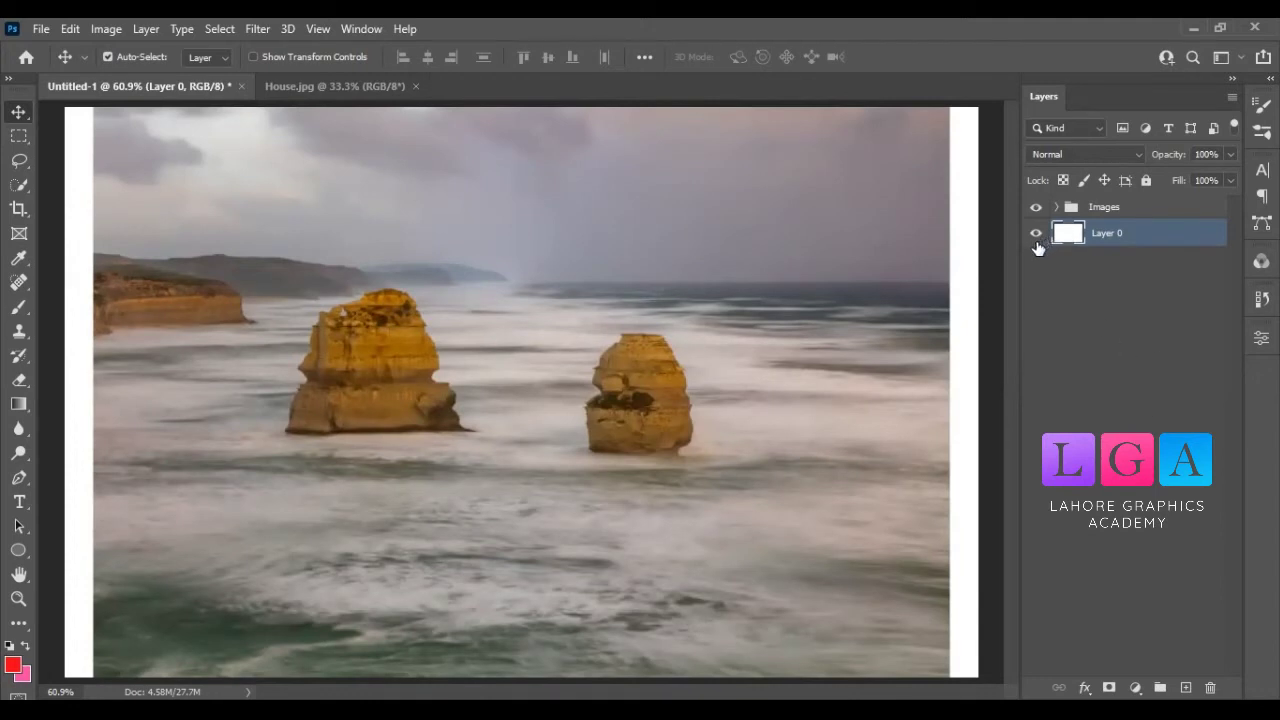
pyautogui.click(21, 214)
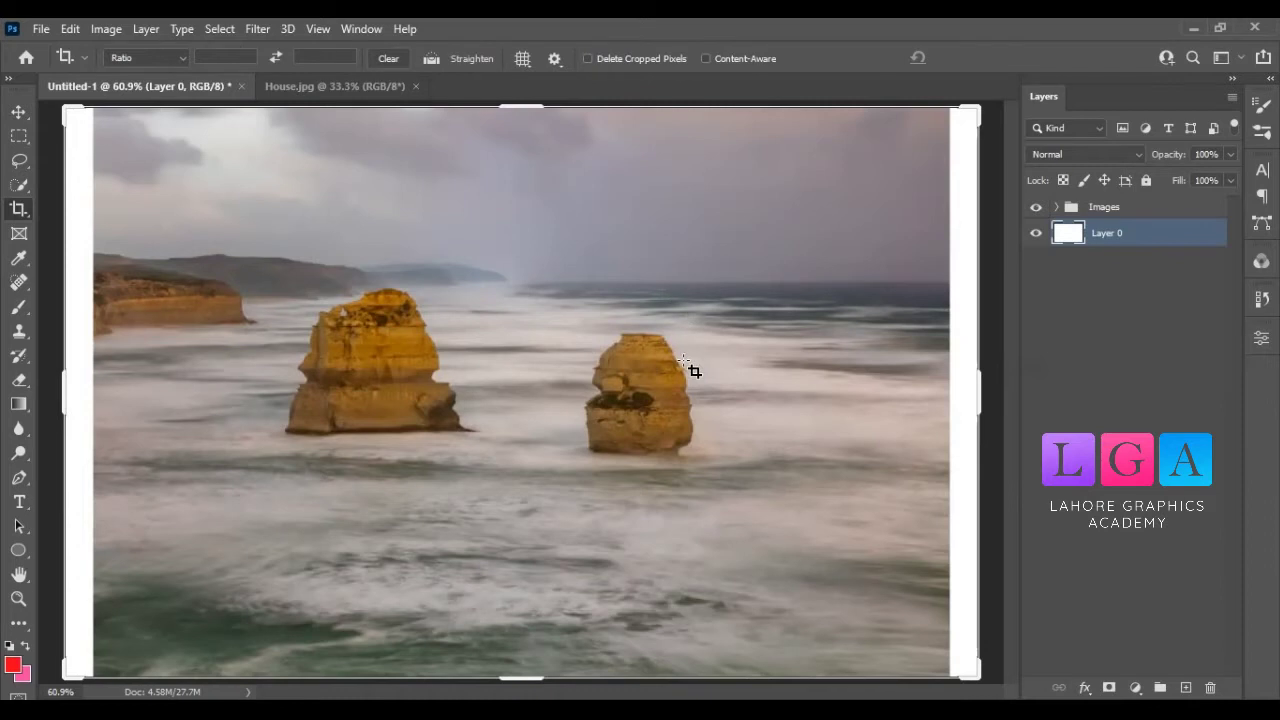
# Zoom out and pull the crop's left and right edges in to the photo edges, then apply
pyautogui.hotkey('ctrl', '-')
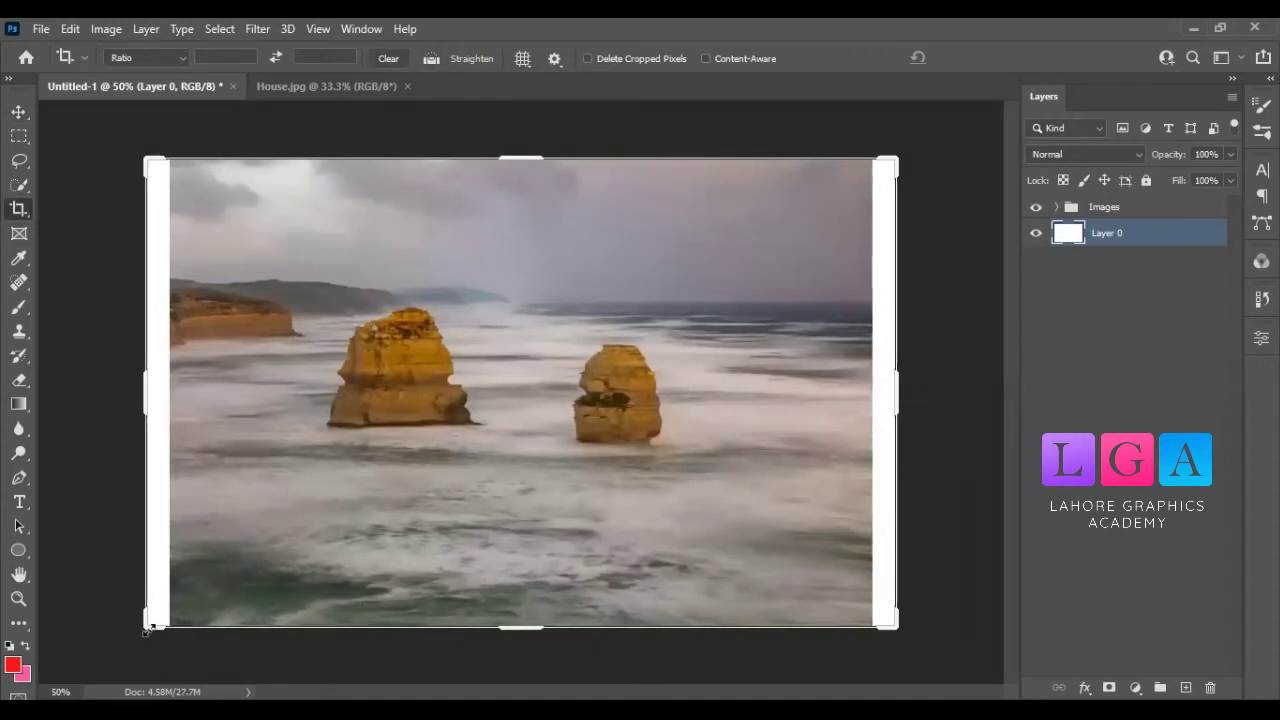
pyautogui.moveTo(139, 394); pyautogui.dragTo(148, 399)
pyautogui.moveTo(892, 396); pyautogui.dragTo(866, 396)
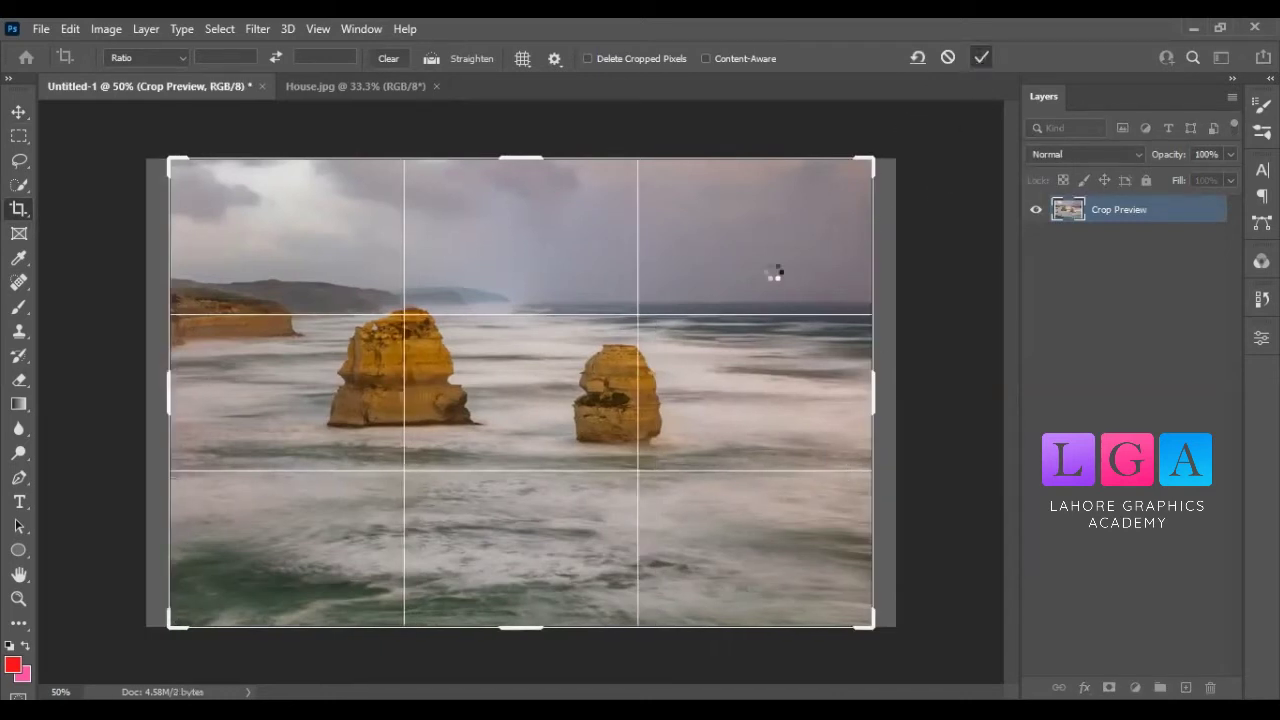
pyautogui.press('Return')
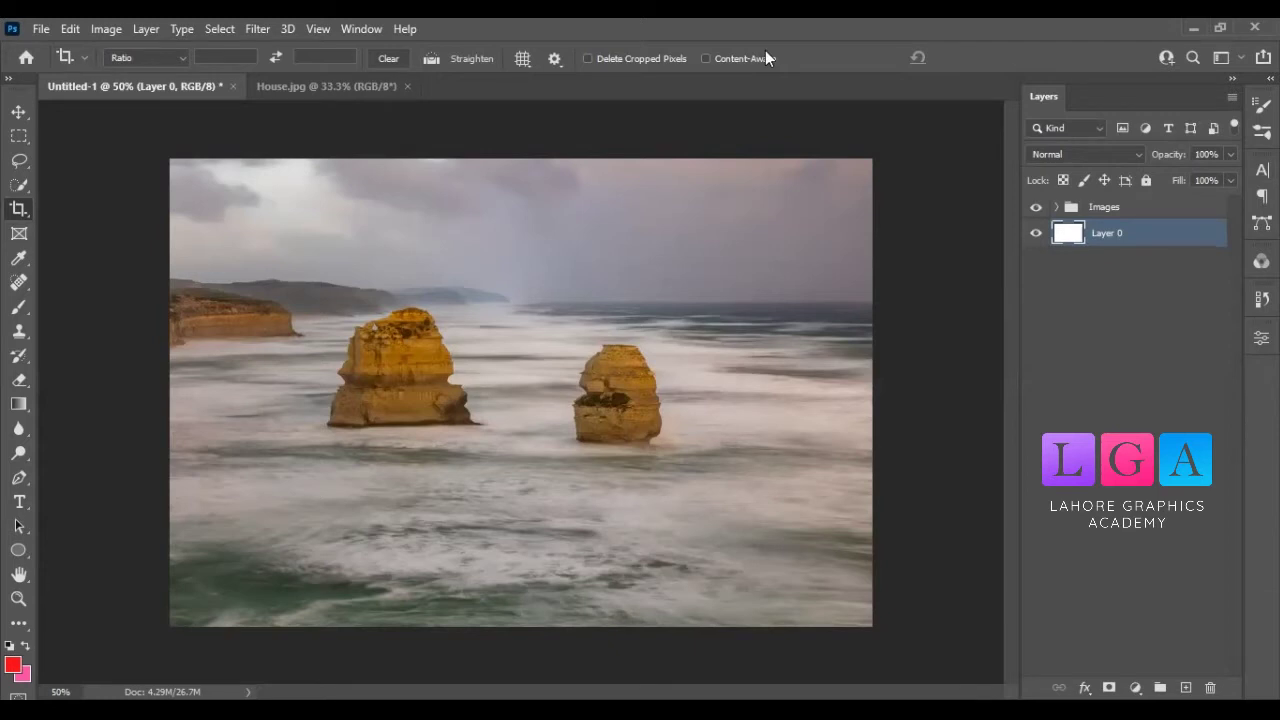
# Undo the crop, then hide Layer 0 and the Images group
pyautogui.press('Return')
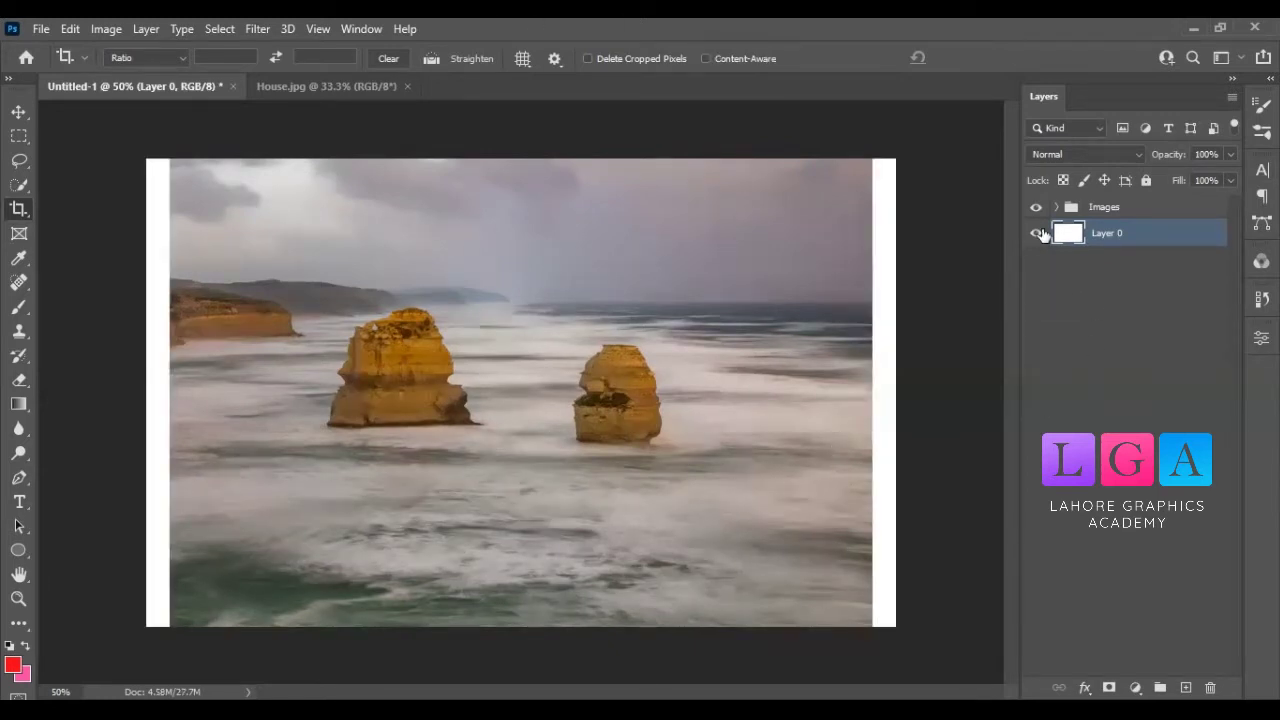
pyautogui.click(1036, 233)
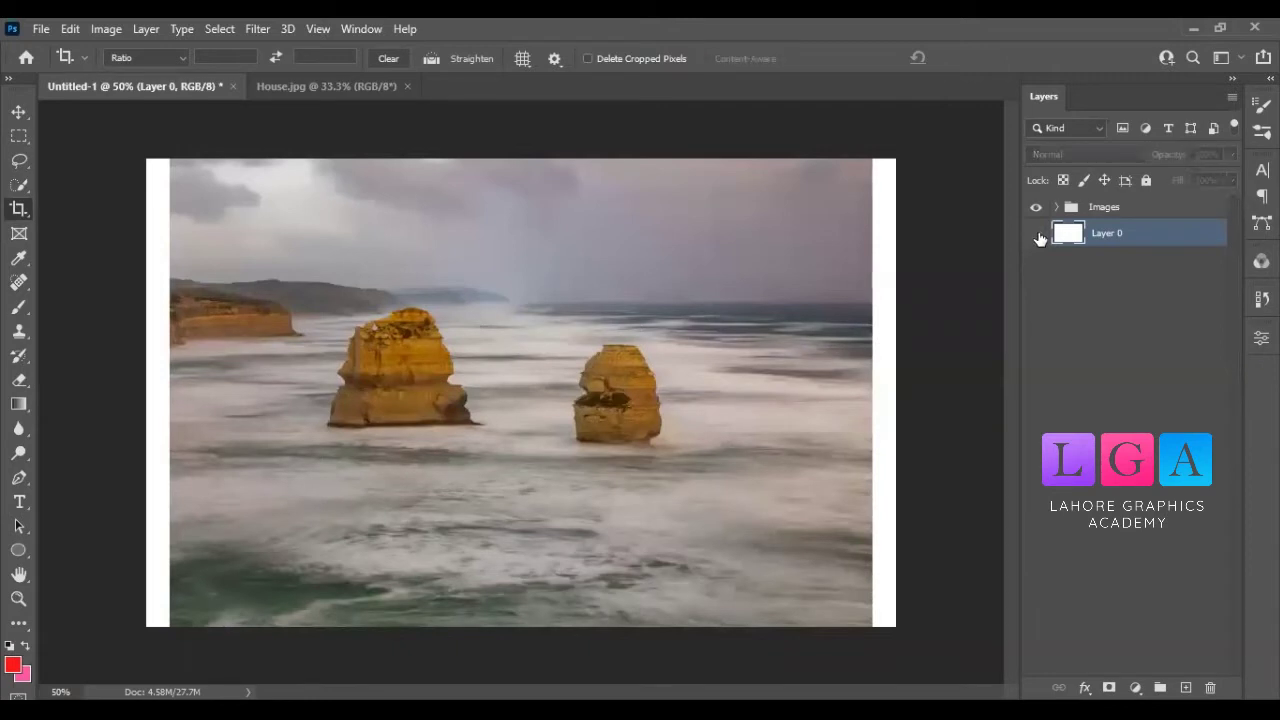
pyautogui.click(1036, 208)
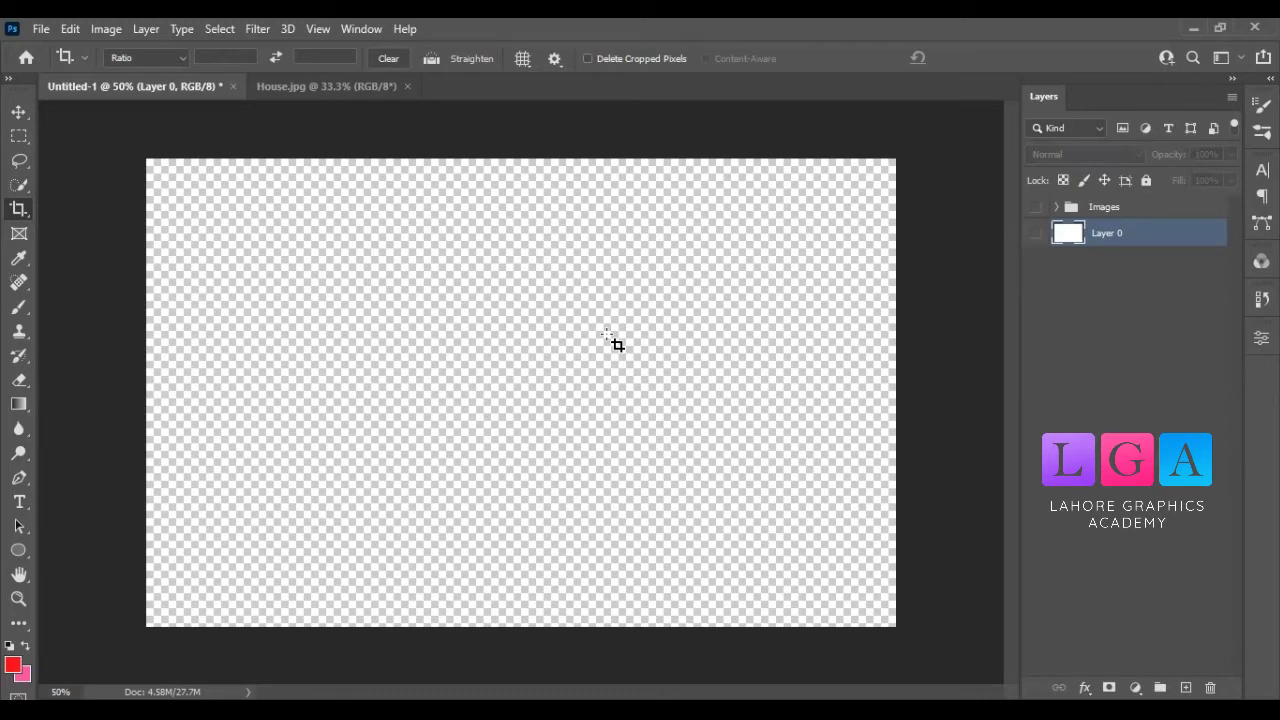
# Toggle the Images group's eye until the seascape shows with transparent strips beside it
pyautogui.click(1036, 207)
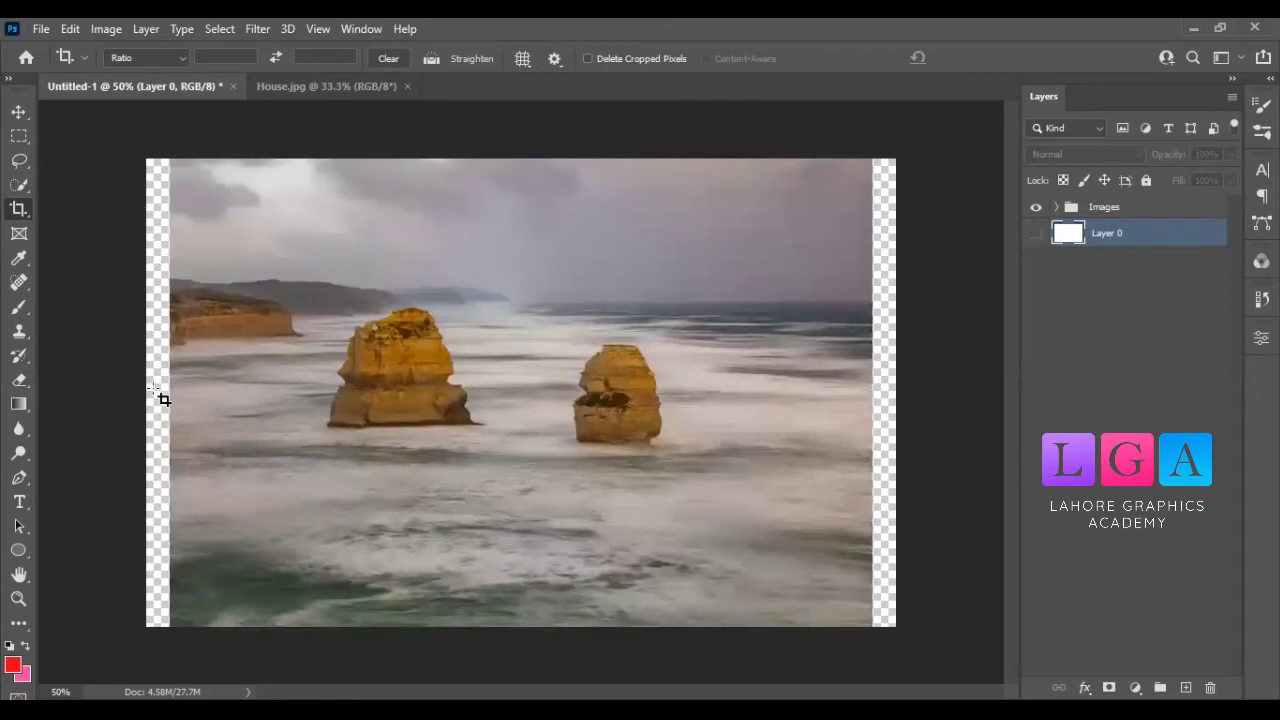
pyautogui.click(1035, 207)
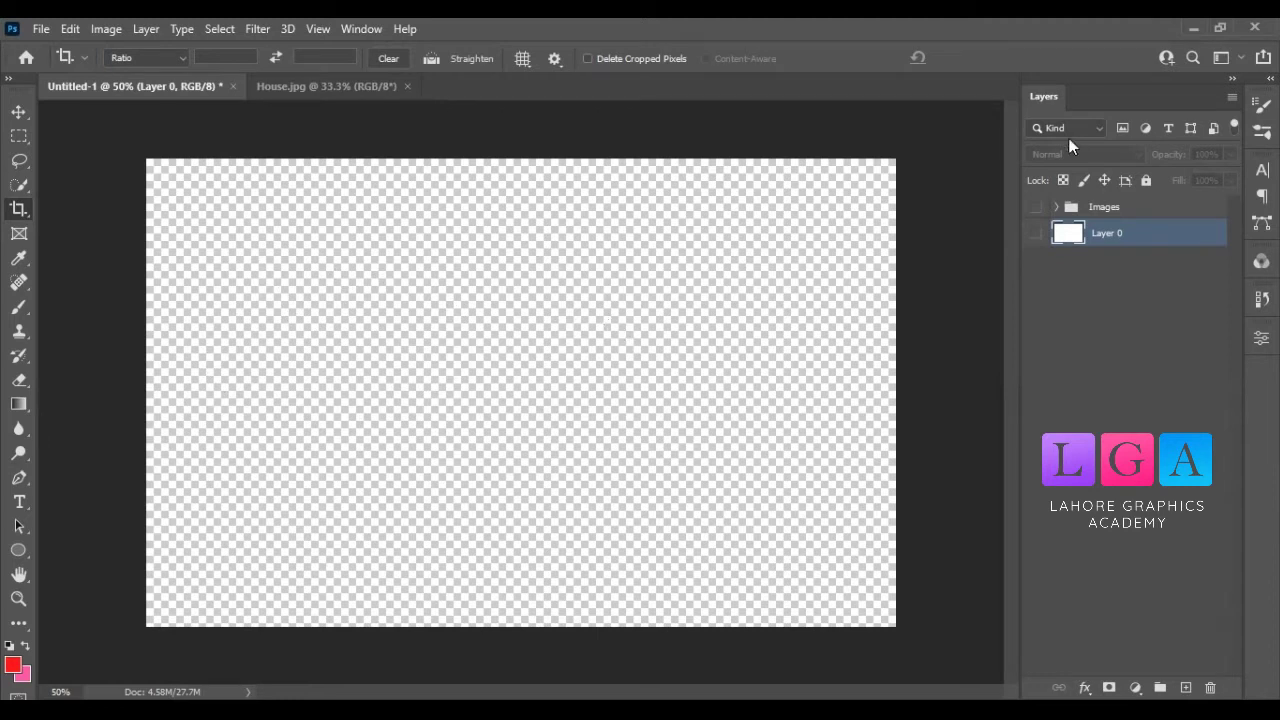
pyautogui.click(1036, 207)
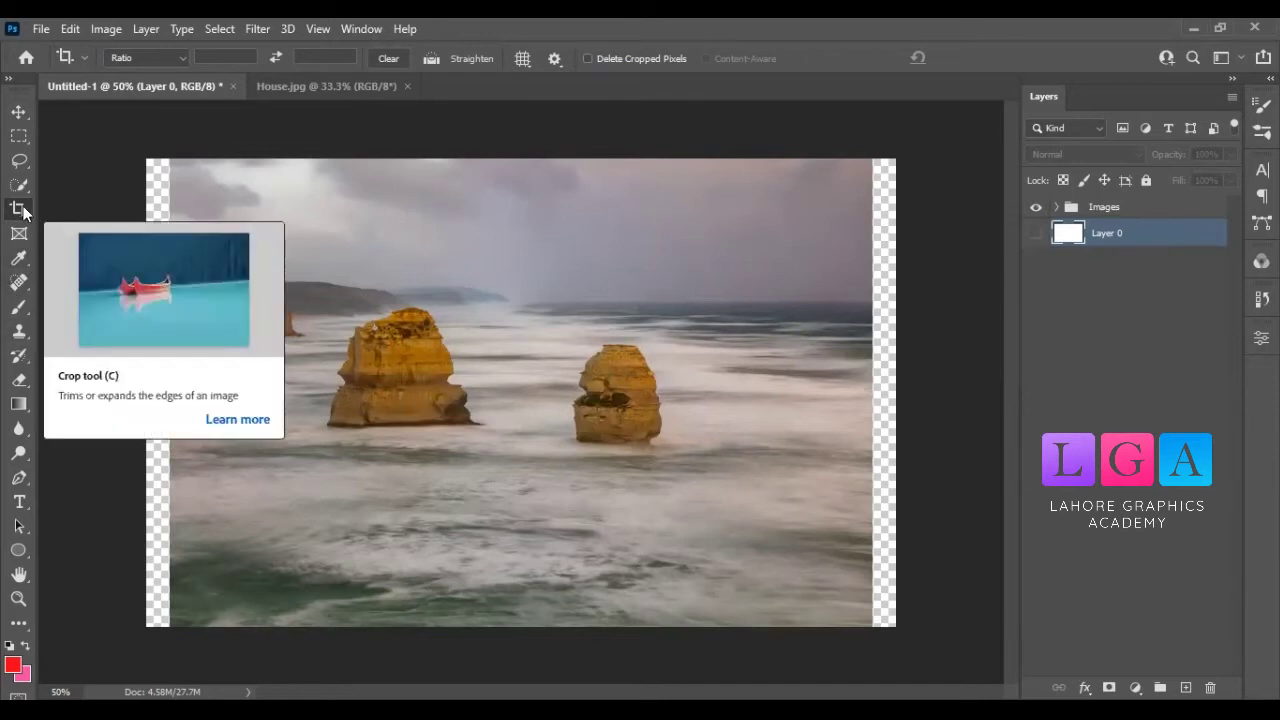
# Run Image > Trim on transparent pixels from top, bottom, left and right
pyautogui.click(106, 29)
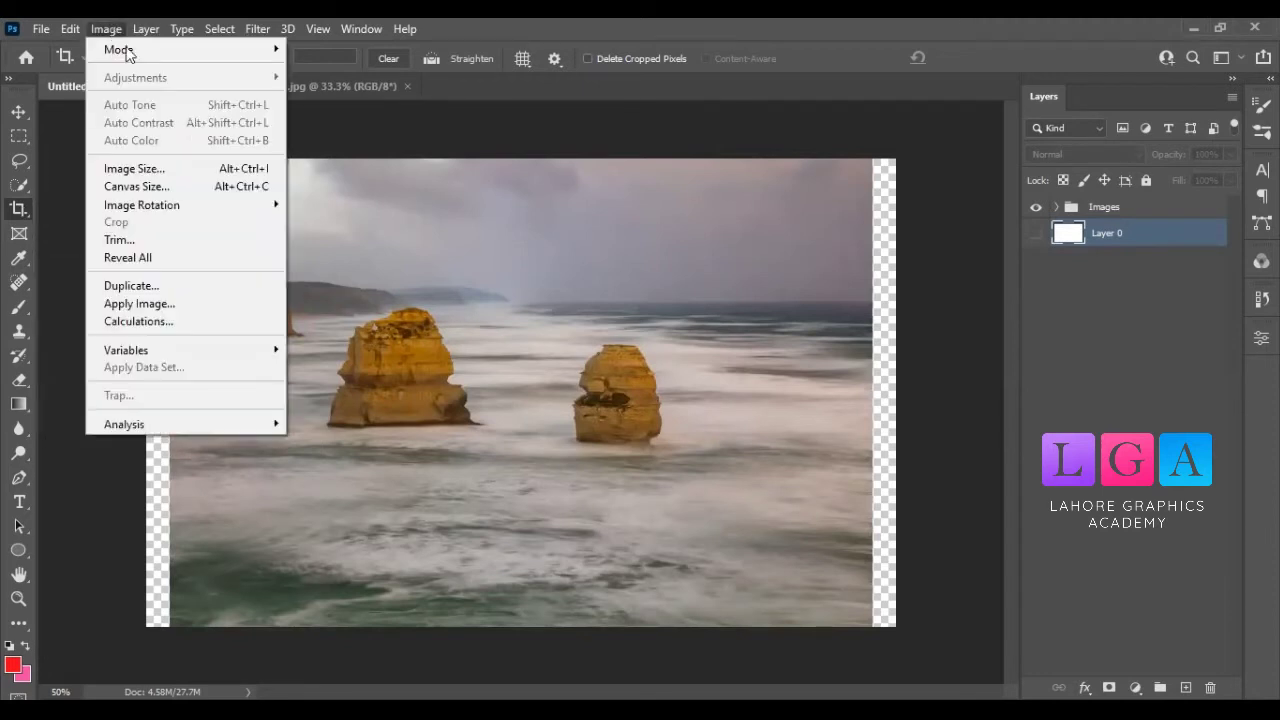
pyautogui.click(219, 243)
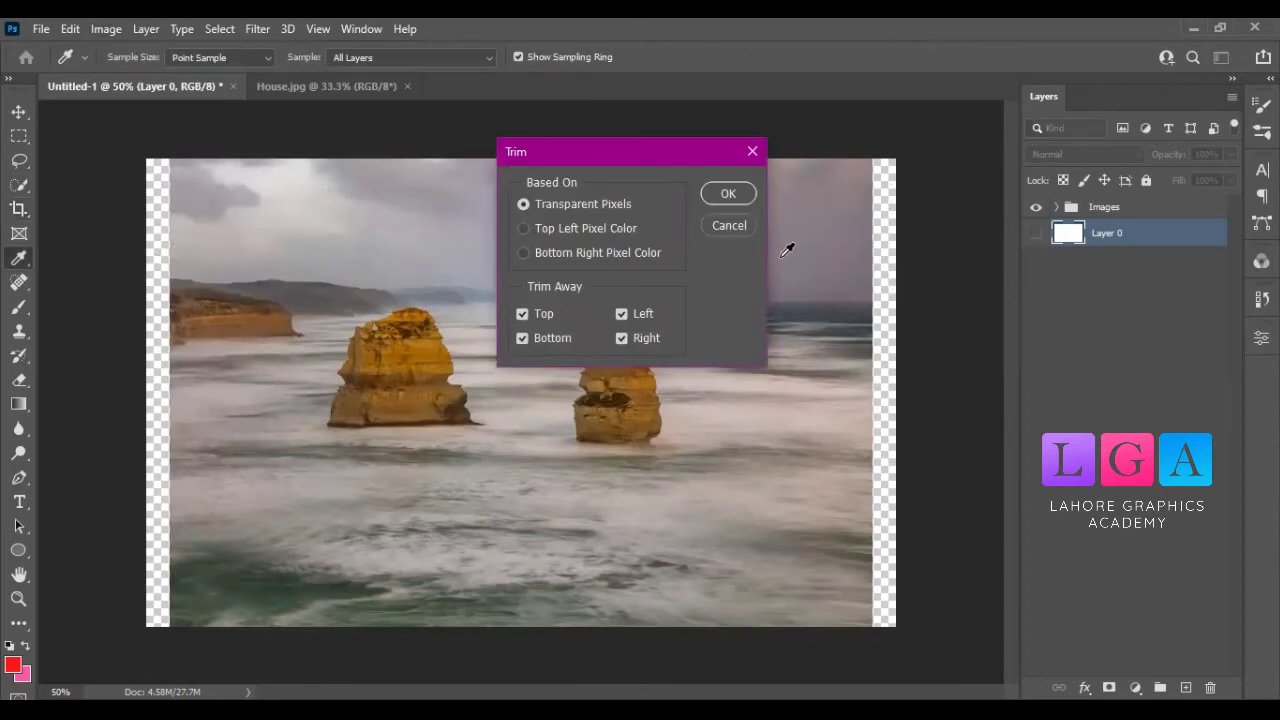
pyautogui.click(728, 194)
pyautogui.press('c')
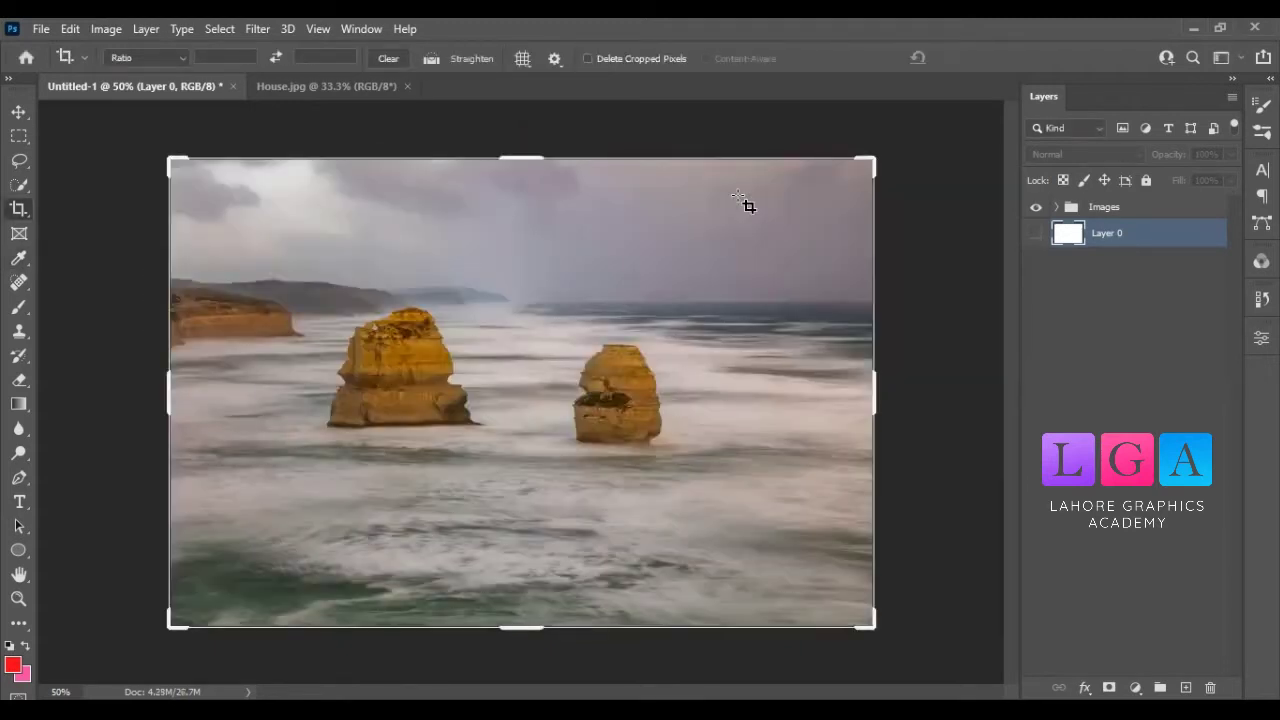
# Deselect Layer 0 and run Image > Trim on transparent edges again
pyautogui.click(1170, 339)
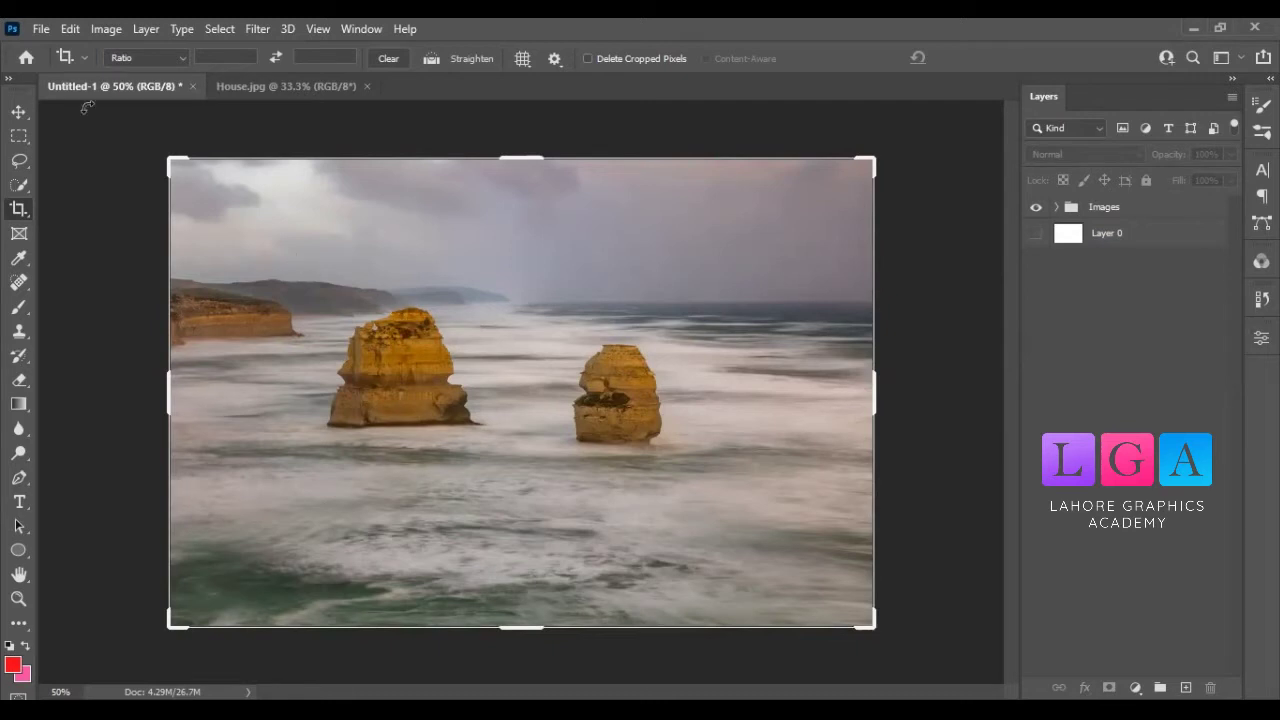
pyautogui.click(145, 30)
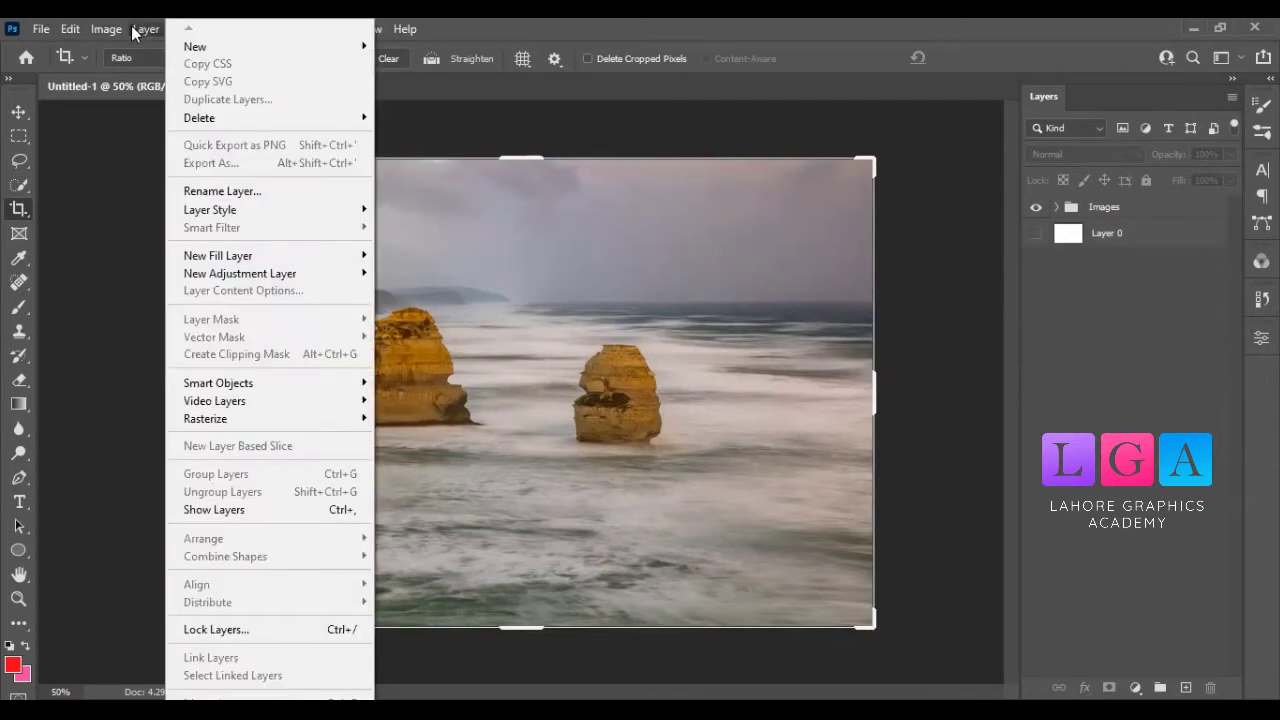
pyautogui.click(107, 29)
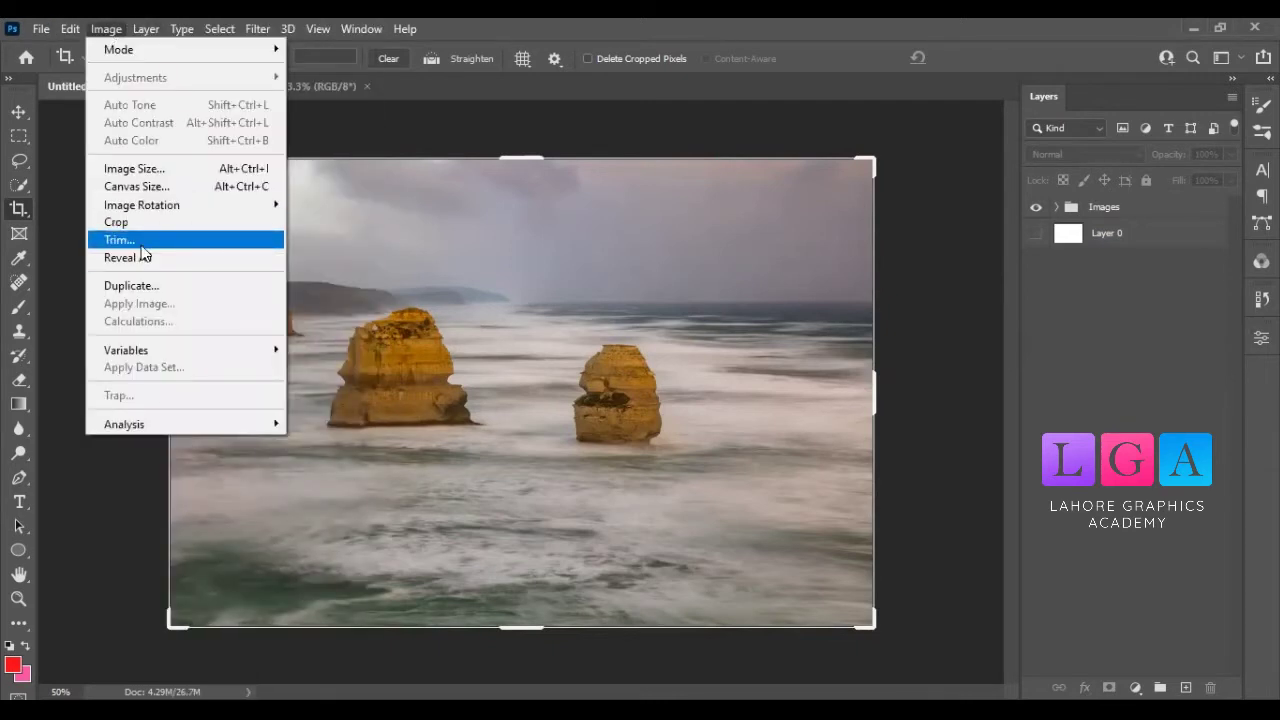
pyautogui.click(120, 241)
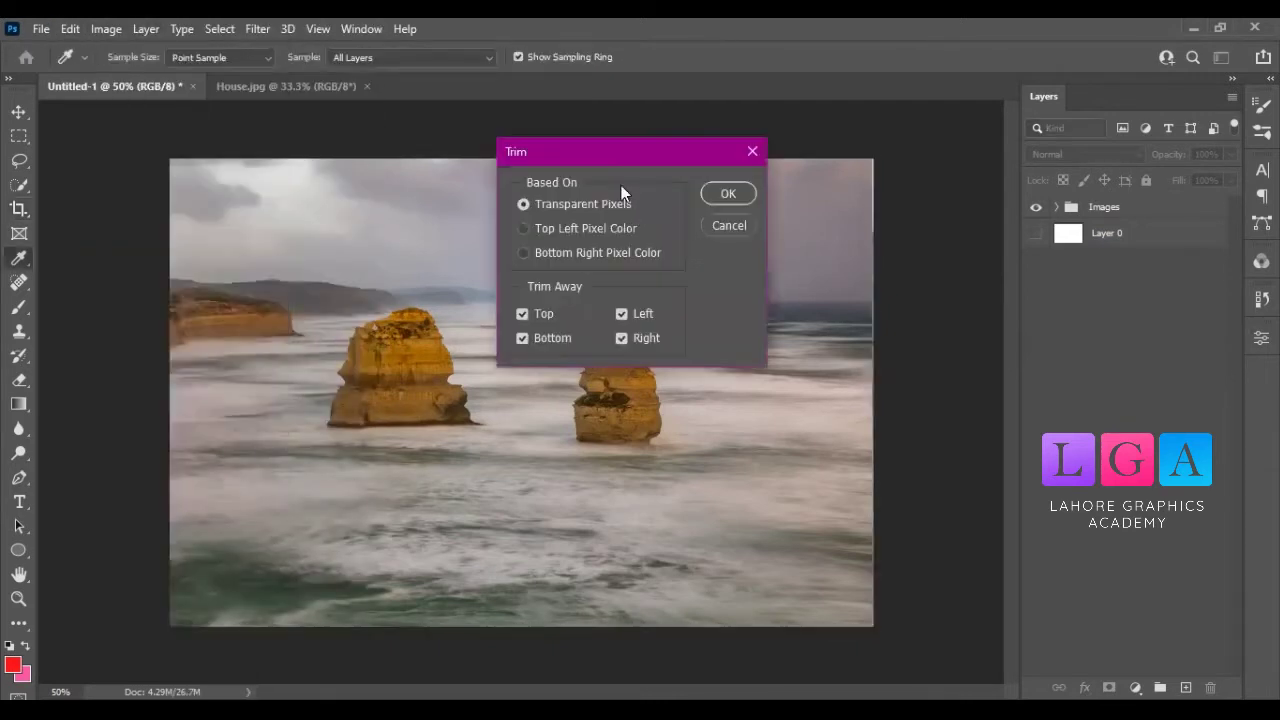
pyautogui.click(737, 226)
pyautogui.press('c')
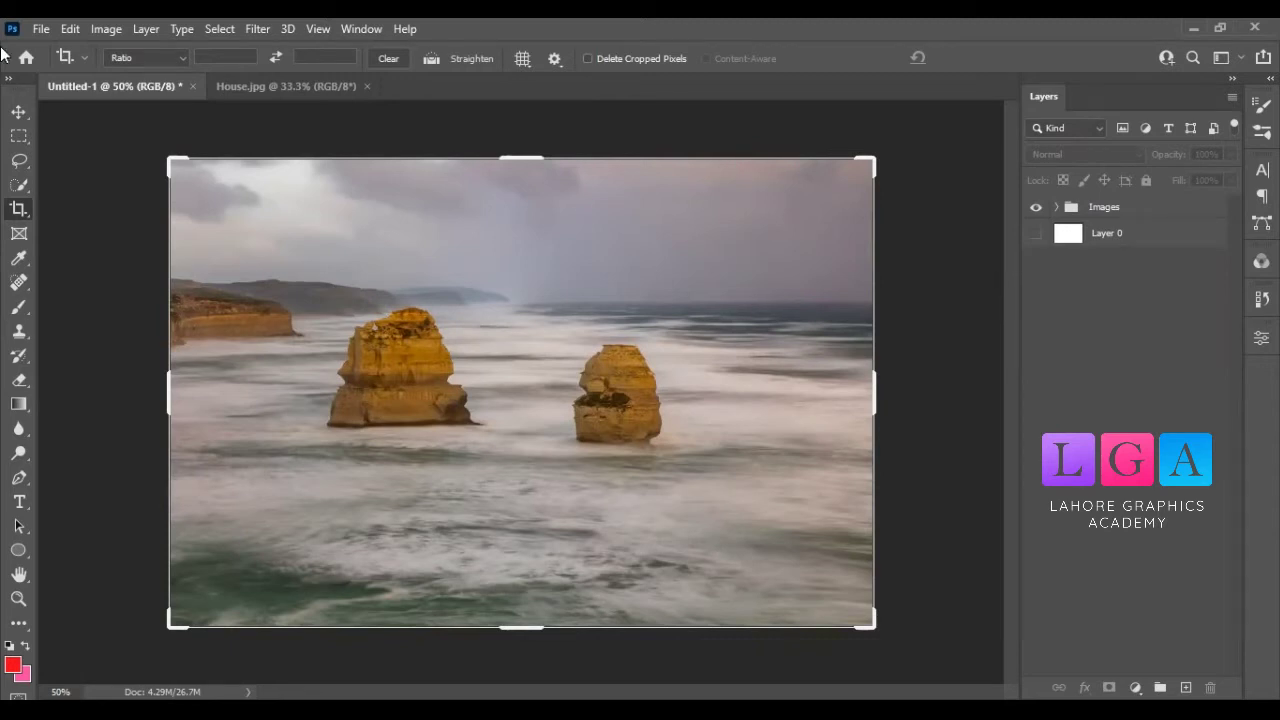
# Expand the Images group to list Two Rocks, RedRock, MarketStall, House and Door, then deselect it
pyautogui.click(1036, 207)
pyautogui.click(1062, 207)
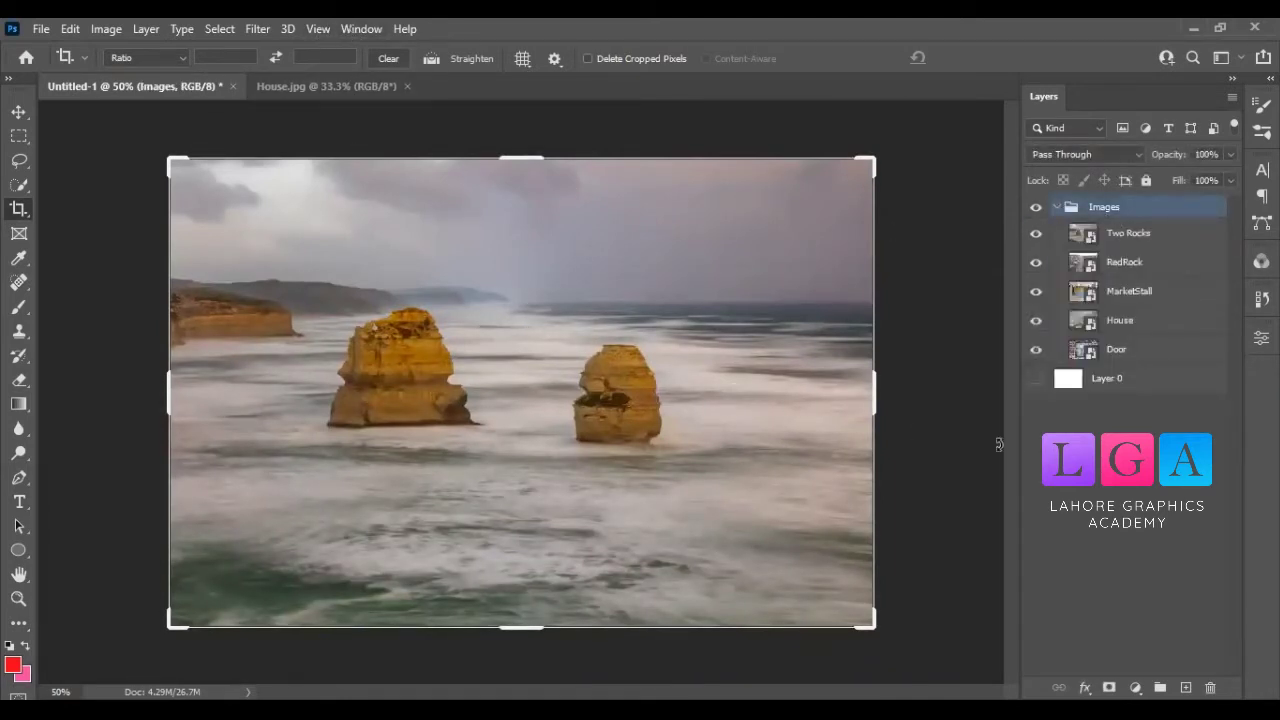
pyautogui.click(1062, 449)
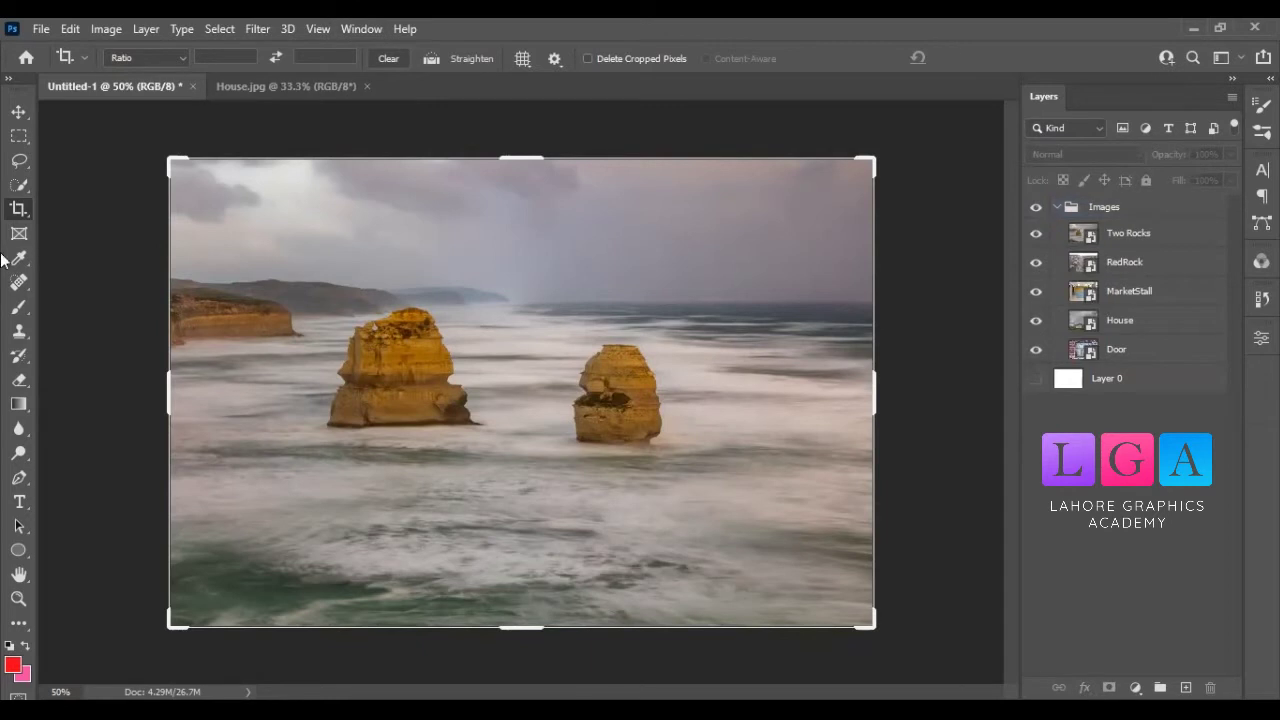
# Hide the photos, show white Layer 0, pick the Brush and add an empty Layer 1
pyautogui.moveTo(1036, 349); pyautogui.dragTo(1046, 210)
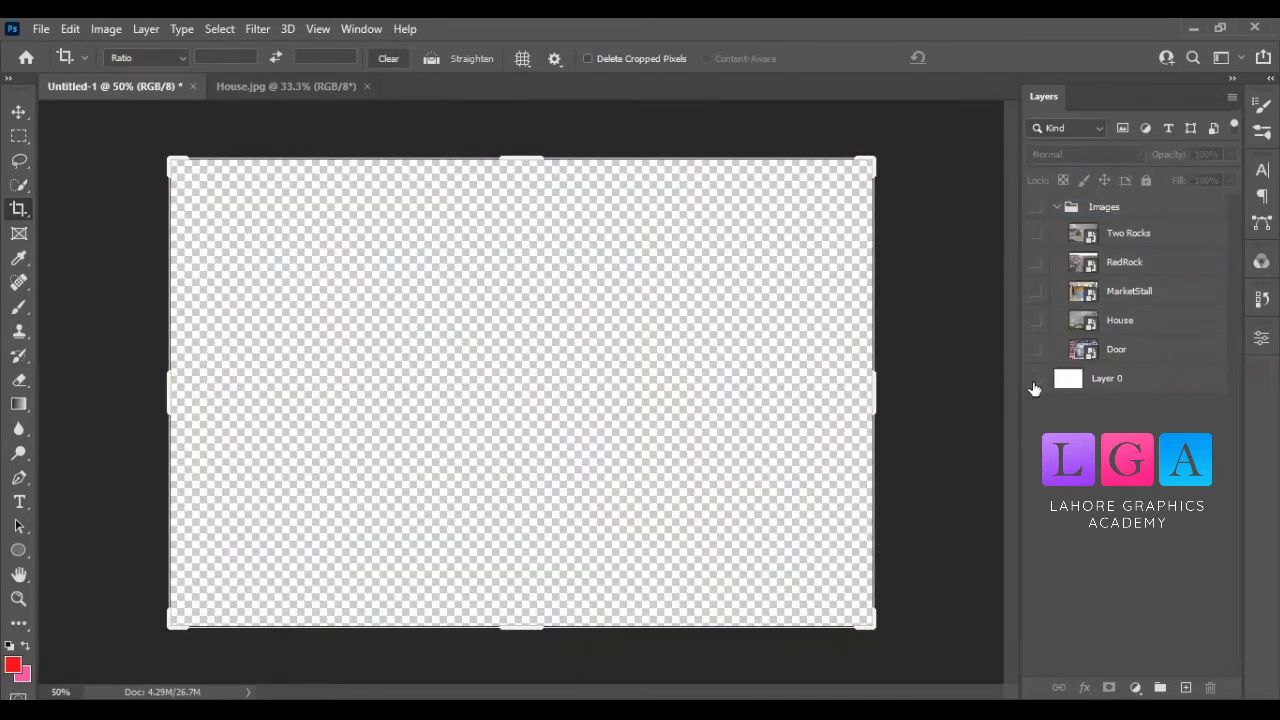
pyautogui.click(1036, 378)
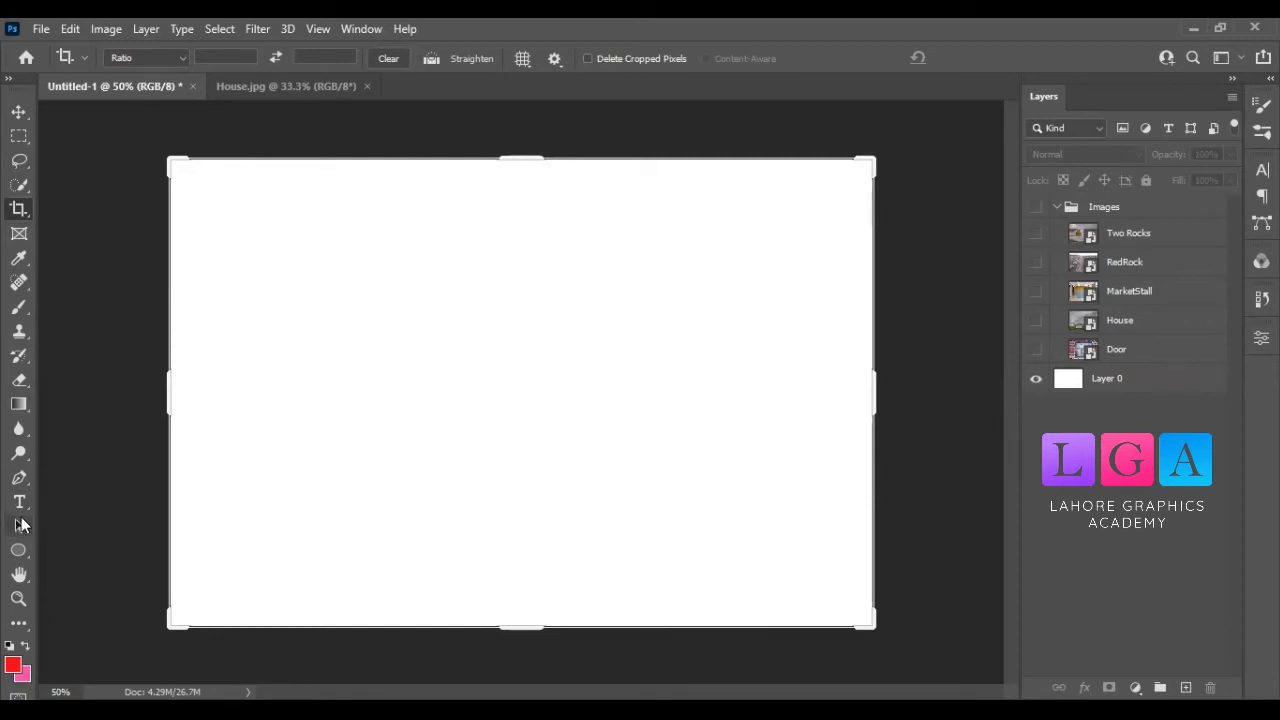
pyautogui.press('b')
pyautogui.click(1185, 687)
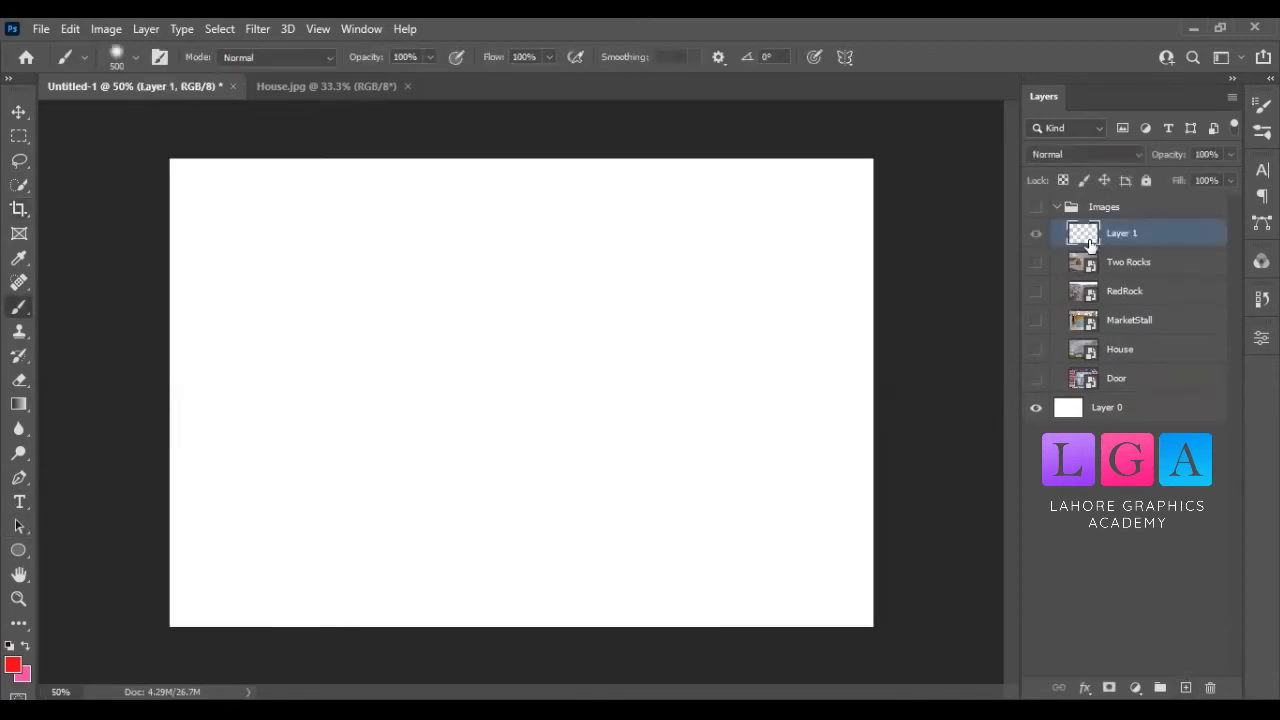
# Move Layer 1 above the Images group, then test a smaller red brush stroke and undo it
pyautogui.moveTo(1088, 240)
pyautogui.mouseDown()
pyautogui.moveTo(1099, 183)
pyautogui.moveTo(1089, 236)
pyautogui.mouseUp()
pyautogui.moveTo(1095, 200); pyautogui.dragTo(1090, 203)
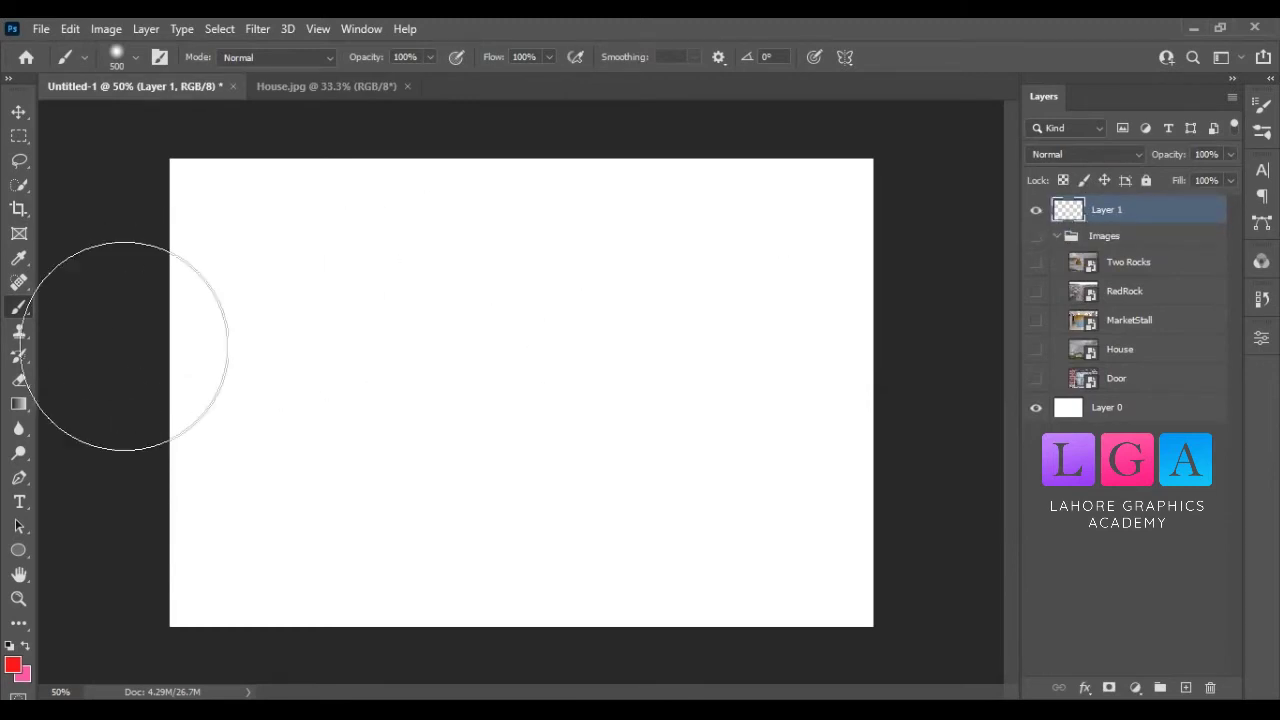
pyautogui.press('[')
pyautogui.press('[')
pyautogui.press('[')
pyautogui.press('[')
pyautogui.press('[')
pyautogui.press('[')
pyautogui.moveTo(212, 296); pyautogui.dragTo(422, 289)
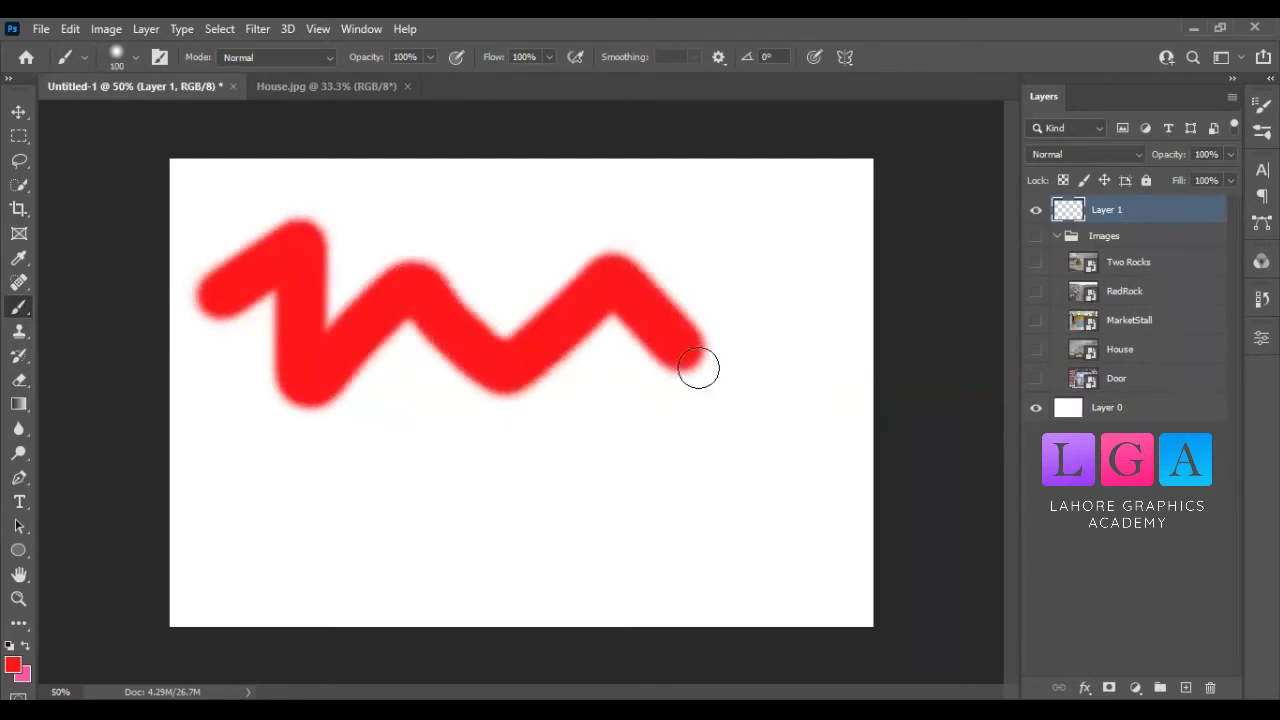
pyautogui.moveTo(422, 289); pyautogui.dragTo(818, 258)
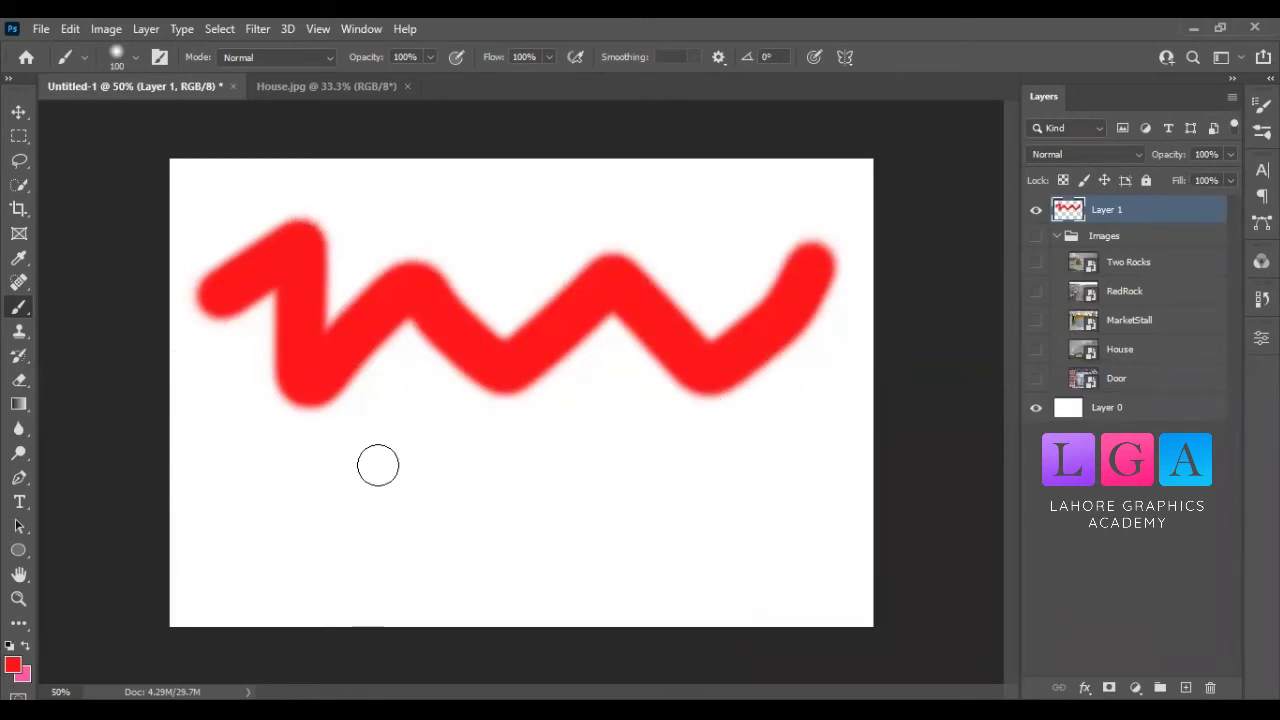
pyautogui.hotkey('ctrl', 'z')
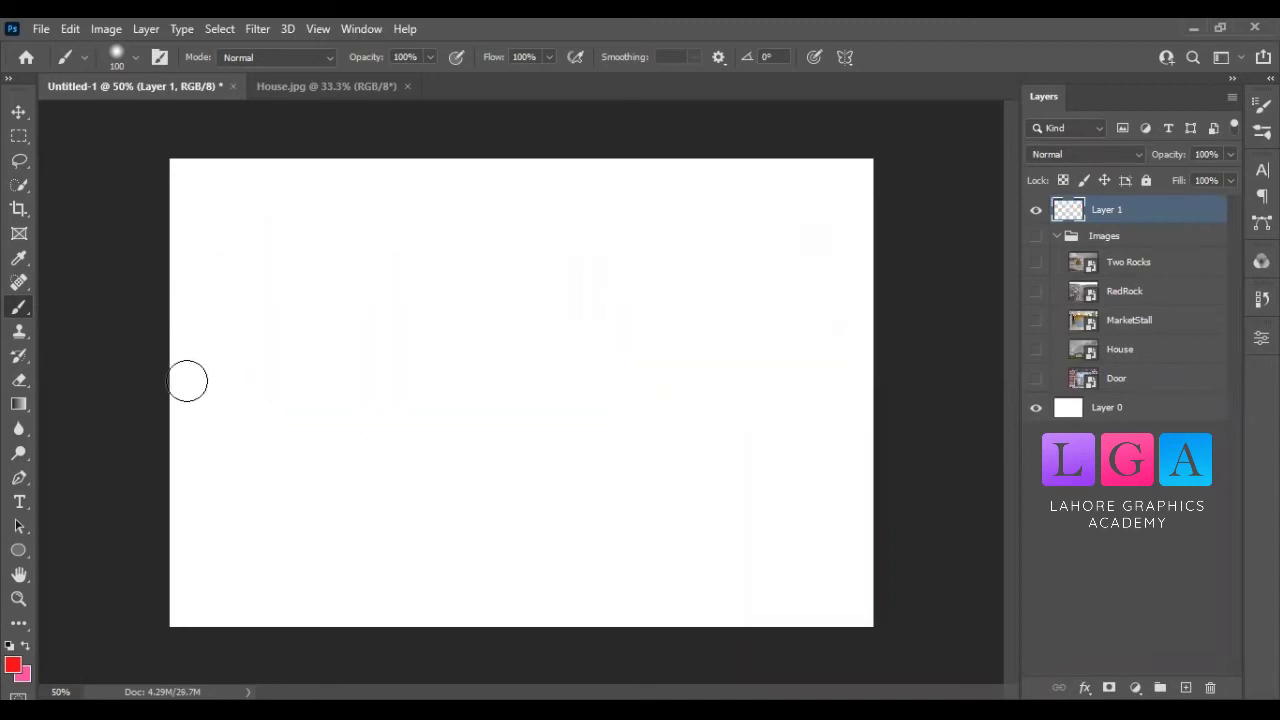
# Rough in red strokes and loop out the four thumbnail squares on Layer 1
pyautogui.moveTo(123, 388); pyautogui.dragTo(900, 412)
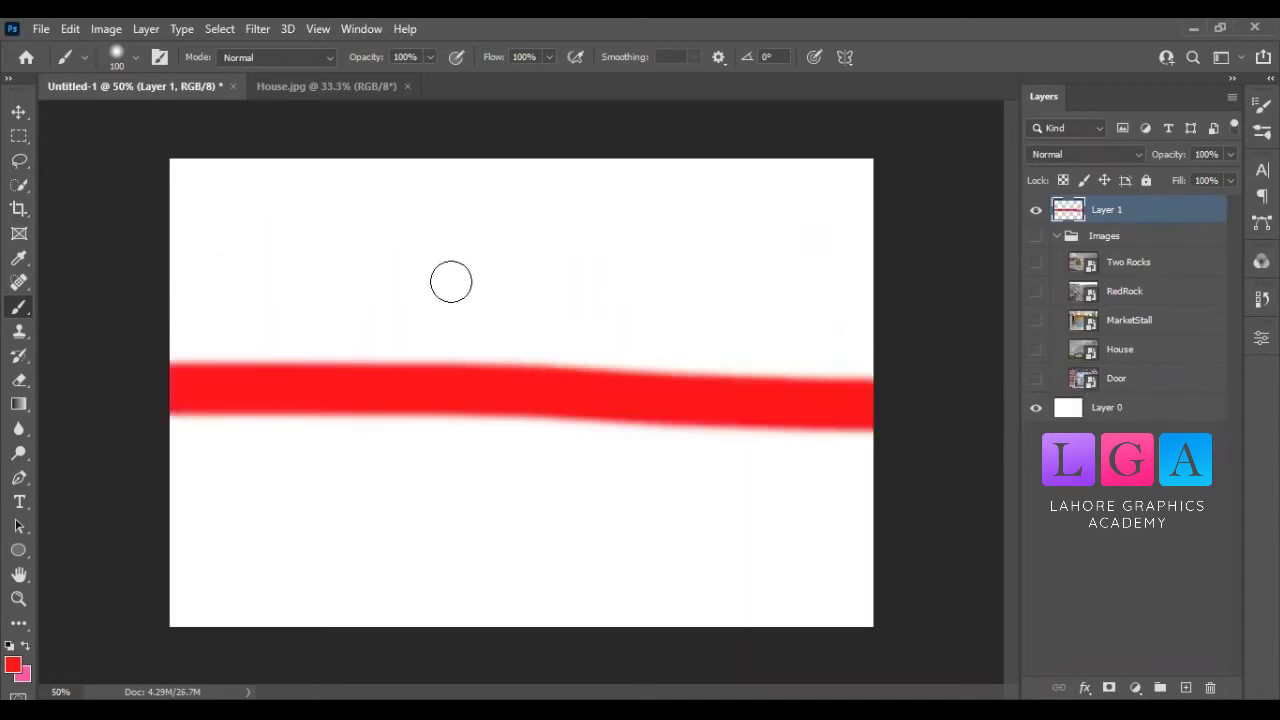
pyautogui.moveTo(214, 200)
pyautogui.mouseDown()
pyautogui.moveTo(460, 302)
pyautogui.moveTo(794, 303)
pyautogui.moveTo(830, 290)
pyautogui.mouseUp()
pyautogui.moveTo(330, 462)
pyautogui.mouseDown()
pyautogui.moveTo(300, 466)
pyautogui.moveTo(370, 539)
pyautogui.moveTo(285, 445)
pyautogui.moveTo(257, 563)
pyautogui.moveTo(391, 560)
pyautogui.moveTo(321, 485)
pyautogui.moveTo(335, 515)
pyautogui.mouseUp()
pyautogui.moveTo(434, 463)
pyautogui.mouseDown()
pyautogui.moveTo(434, 543)
pyautogui.moveTo(534, 486)
pyautogui.moveTo(473, 465)
pyautogui.mouseUp()
pyautogui.moveTo(593, 450)
pyautogui.mouseDown()
pyautogui.moveTo(694, 543)
pyautogui.moveTo(610, 440)
pyautogui.mouseUp()
pyautogui.moveTo(816, 463)
pyautogui.mouseDown()
pyautogui.moveTo(751, 477)
pyautogui.moveTo(829, 566)
pyautogui.moveTo(810, 462)
pyautogui.moveTo(818, 540)
pyautogui.mouseUp()
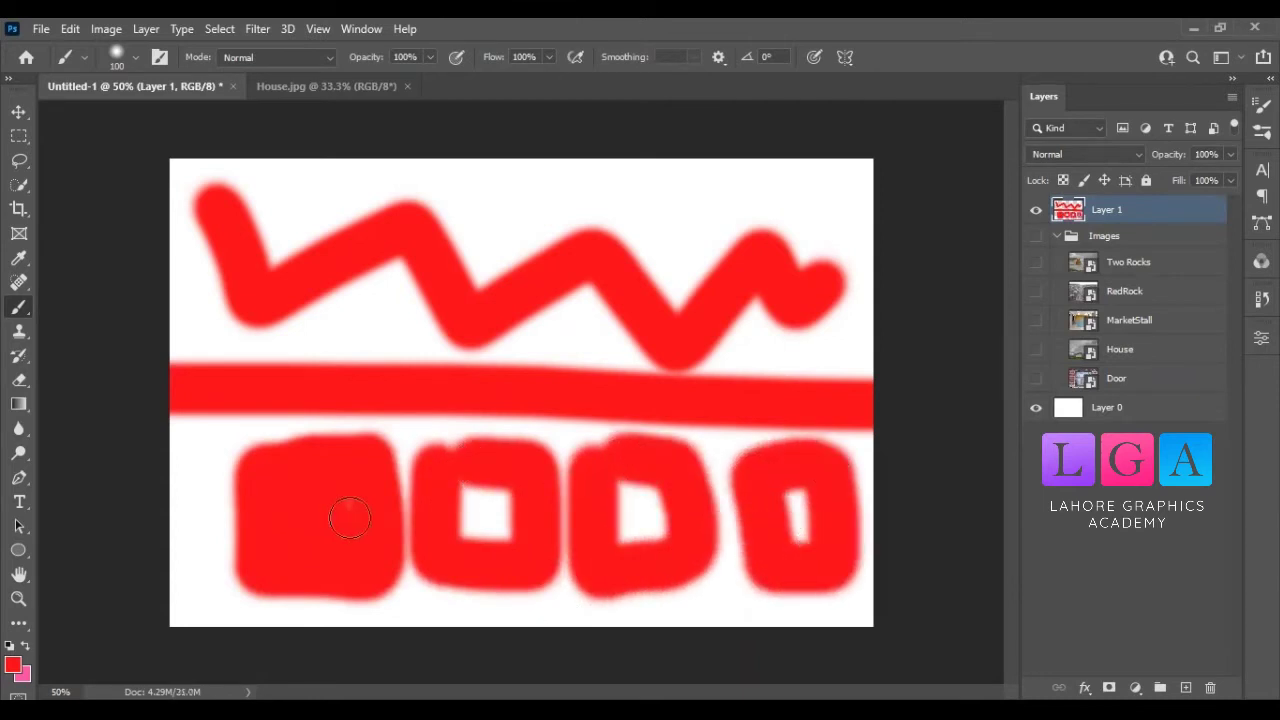
# Fill the gaps in the four red squares and paint the top slider area solid red
pyautogui.moveTo(491, 500)
pyautogui.mouseDown()
pyautogui.moveTo(495, 515)
pyautogui.moveTo(471, 508)
pyautogui.moveTo(460, 530)
pyautogui.mouseUp()
pyautogui.moveTo(610, 507); pyautogui.dragTo(663, 509)
pyautogui.moveTo(795, 490)
pyautogui.mouseDown()
pyautogui.moveTo(802, 543)
pyautogui.moveTo(785, 492)
pyautogui.mouseUp()
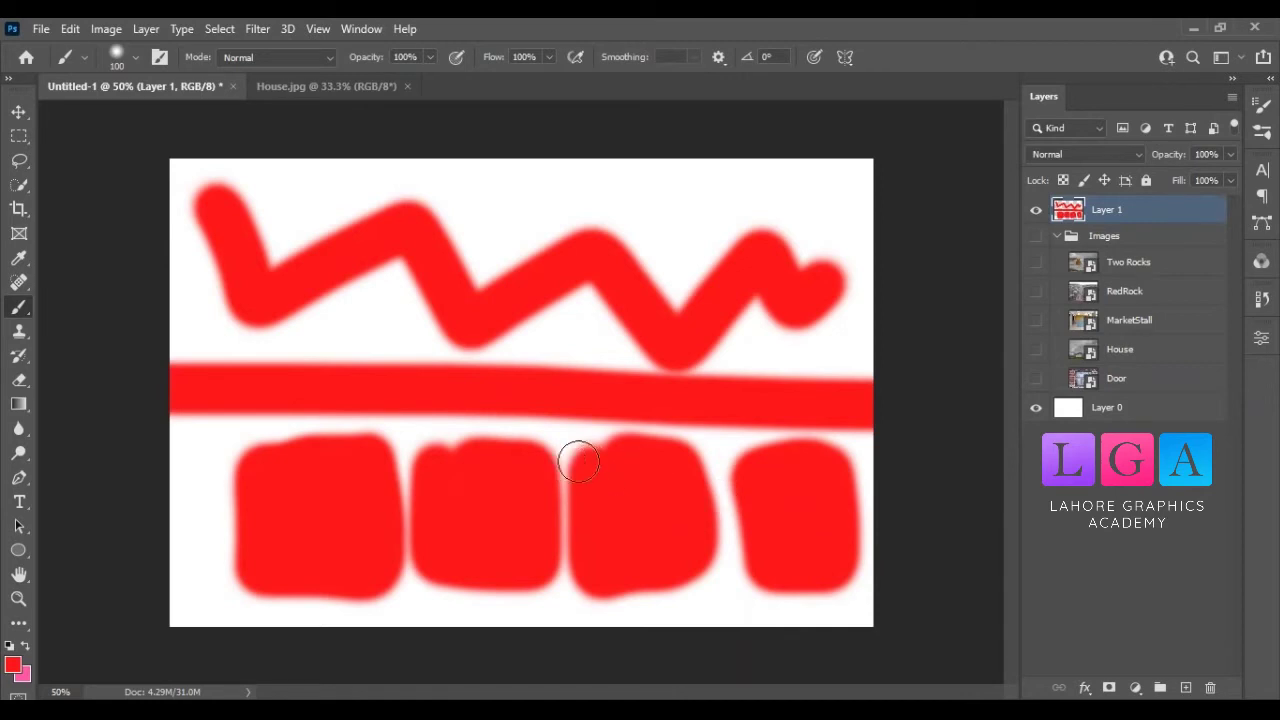
pyautogui.moveTo(607, 460); pyautogui.dragTo(605, 448)
pyautogui.moveTo(457, 443)
pyautogui.mouseDown()
pyautogui.moveTo(451, 463)
pyautogui.moveTo(464, 459)
pyautogui.mouseUp()
pyautogui.moveTo(331, 460); pyautogui.dragTo(381, 540)
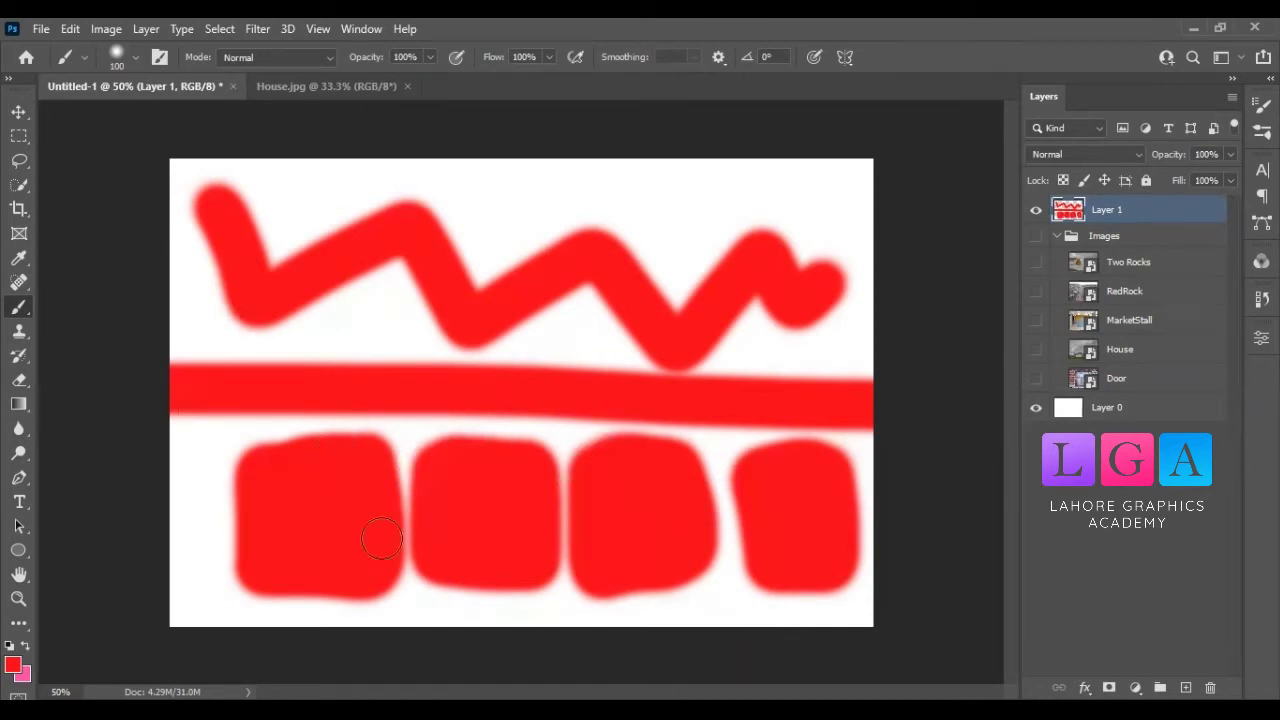
pyautogui.moveTo(597, 543); pyautogui.dragTo(557, 529)
pyautogui.moveTo(789, 183)
pyautogui.mouseDown()
pyautogui.moveTo(314, 171)
pyautogui.moveTo(207, 342)
pyautogui.moveTo(834, 349)
pyautogui.moveTo(809, 206)
pyautogui.moveTo(280, 215)
pyautogui.moveTo(175, 330)
pyautogui.moveTo(898, 232)
pyautogui.moveTo(200, 177)
pyautogui.moveTo(757, 286)
pyautogui.moveTo(906, 274)
pyautogui.moveTo(573, 250)
pyautogui.mouseUp()
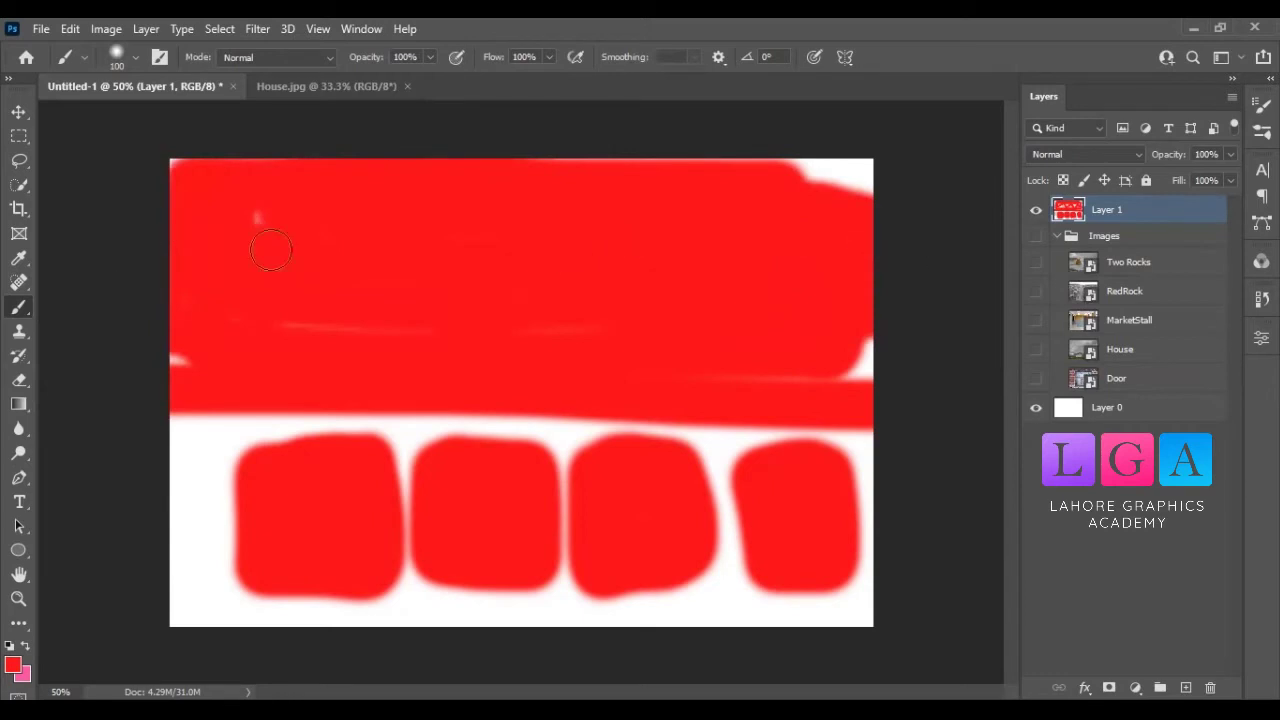
pyautogui.moveTo(544, 299)
pyautogui.mouseDown()
pyautogui.moveTo(149, 351)
pyautogui.moveTo(951, 374)
pyautogui.moveTo(837, 180)
pyautogui.moveTo(450, 170)
pyautogui.moveTo(830, 172)
pyautogui.mouseUp()
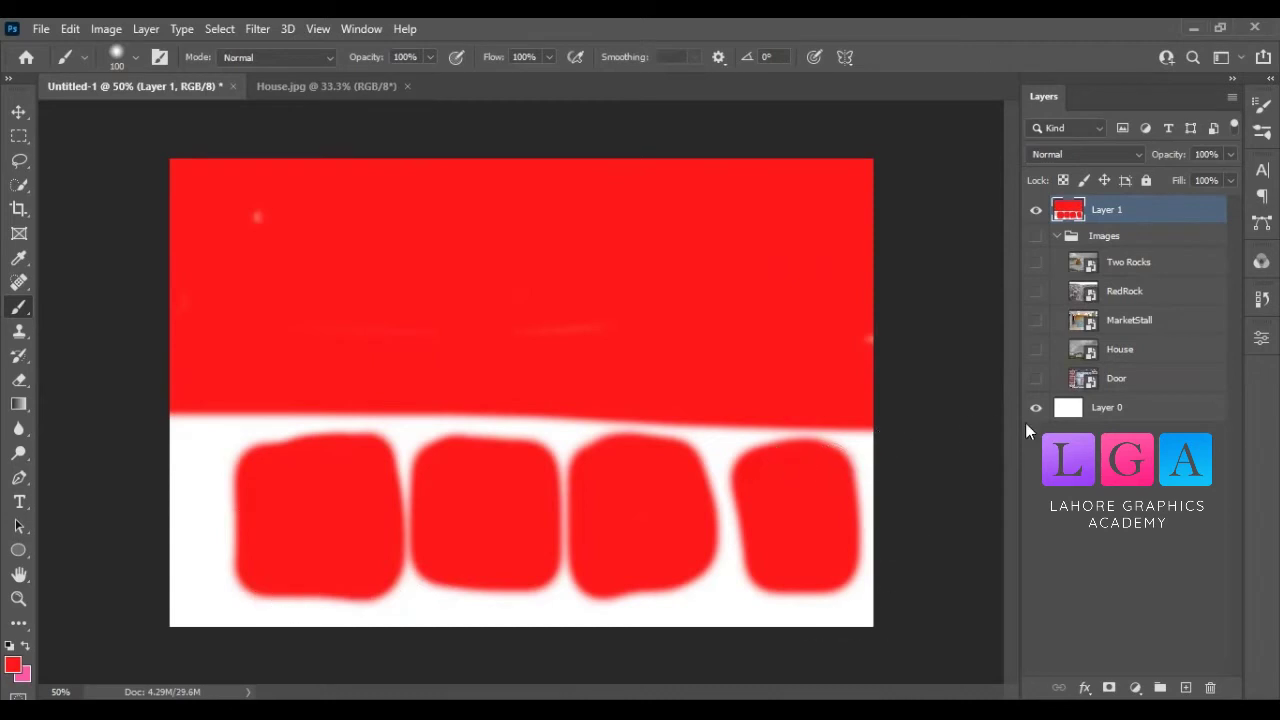
# Toggle the Door layer and Images group visibility to check the photos under the sketch
pyautogui.click(1036, 380)
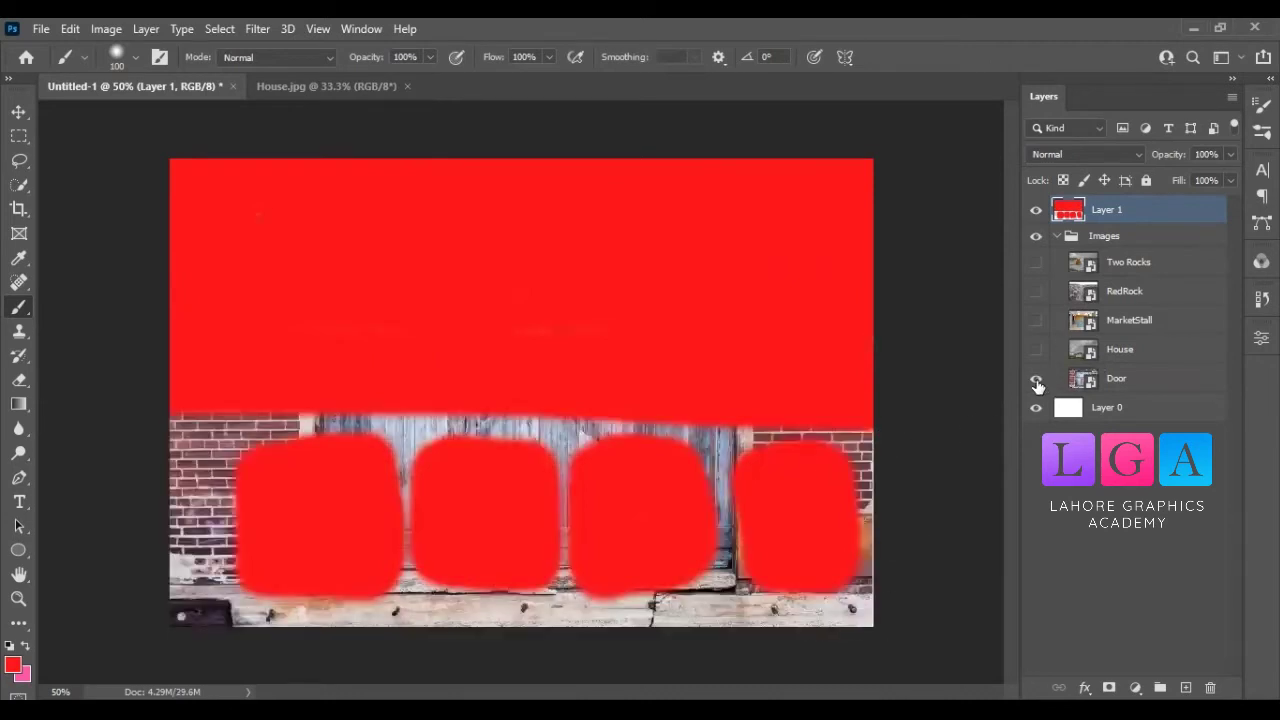
pyautogui.keyDown('alt'); pyautogui.click(1036, 381); pyautogui.keyUp('alt')
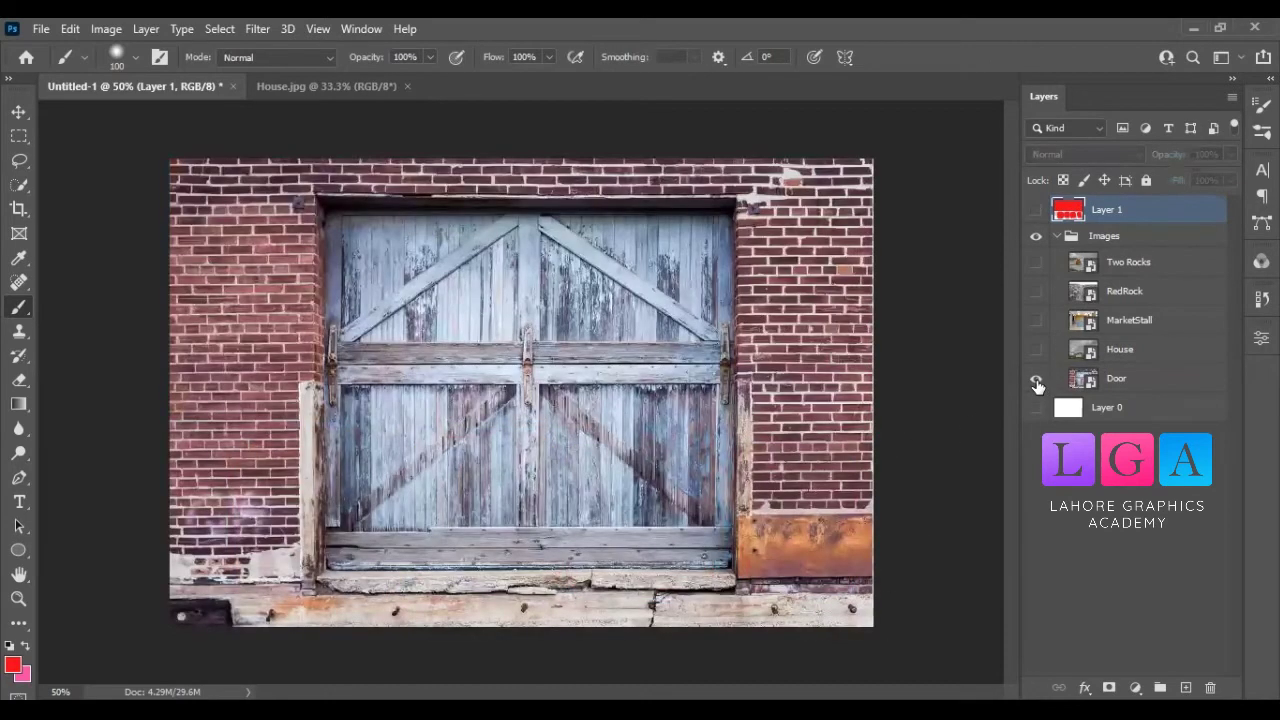
pyautogui.keyDown('alt'); pyautogui.click(1036, 381); pyautogui.keyUp('alt')
pyautogui.click(1036, 236)
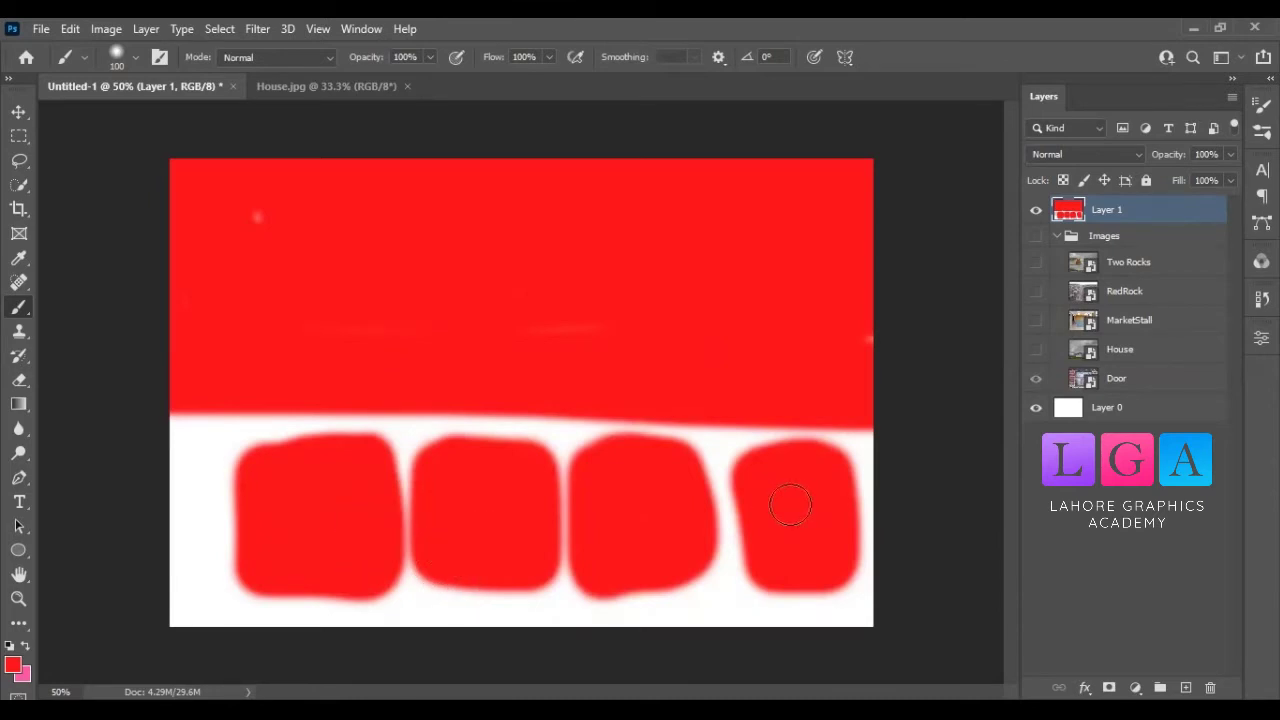
# Hide the red sketch, show the Images group and all its photos, and select Two Rocks
pyautogui.click(1036, 210)
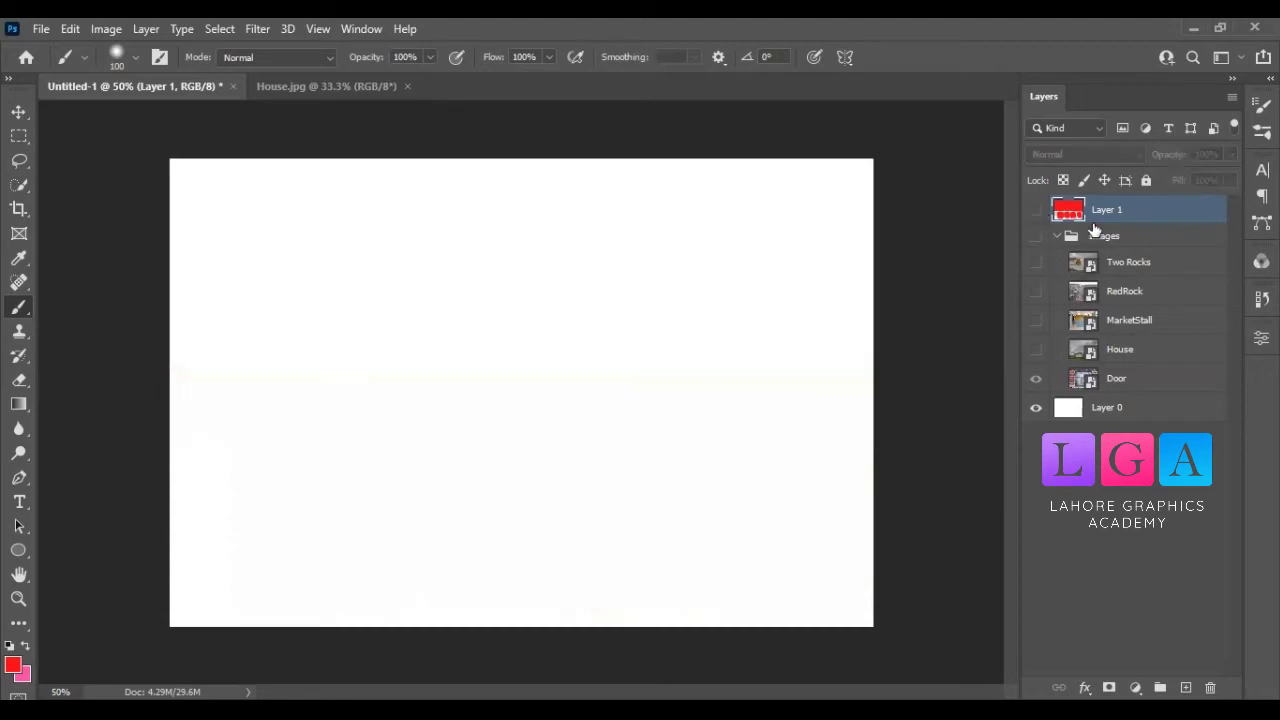
pyautogui.click(1037, 236)
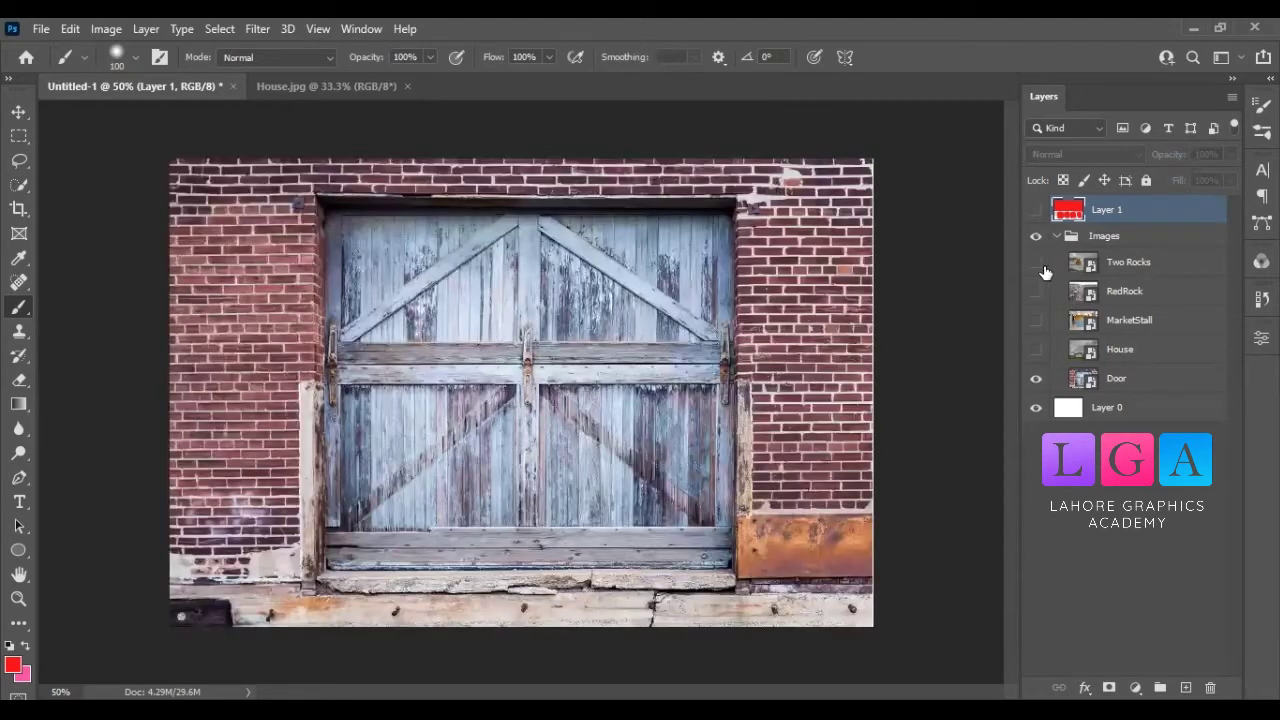
pyautogui.moveTo(1036, 262); pyautogui.dragTo(1048, 360)
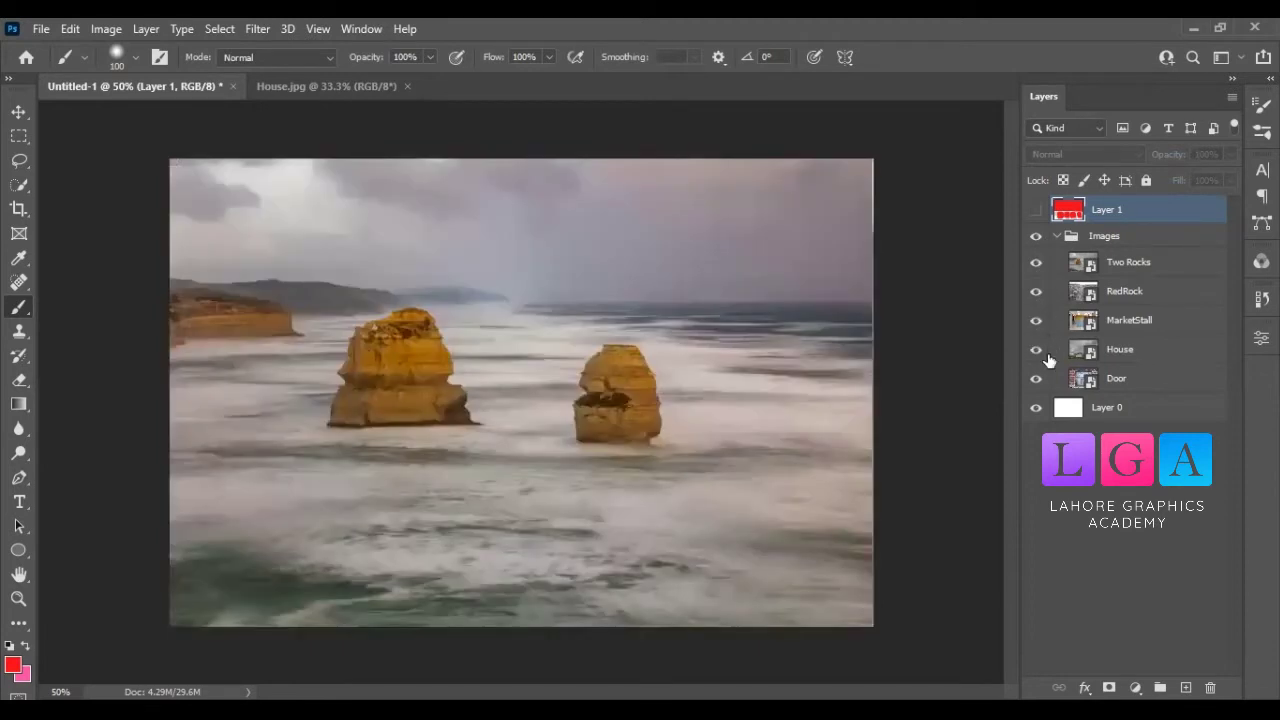
pyautogui.click(1120, 268)
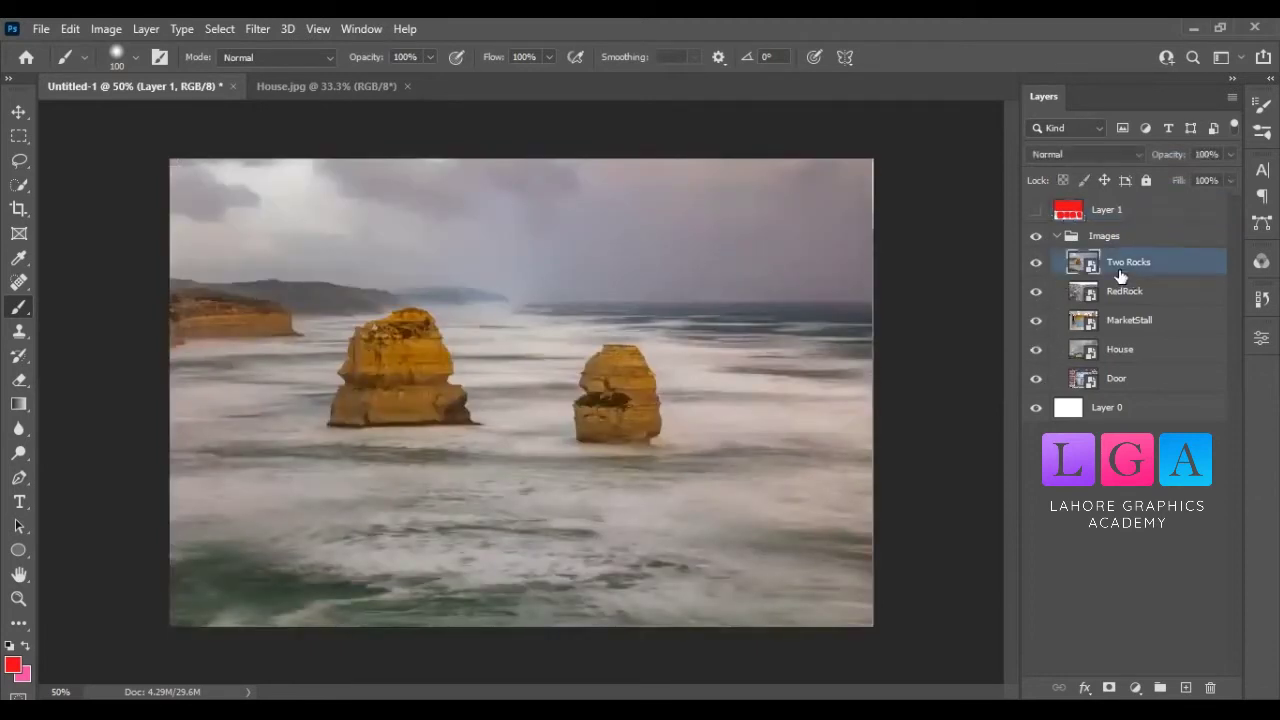
# Move Two Rocks out above the Images group and hide that group
pyautogui.moveTo(1080, 258); pyautogui.dragTo(1078, 228)
pyautogui.click(1061, 266)
pyautogui.click(1056, 266)
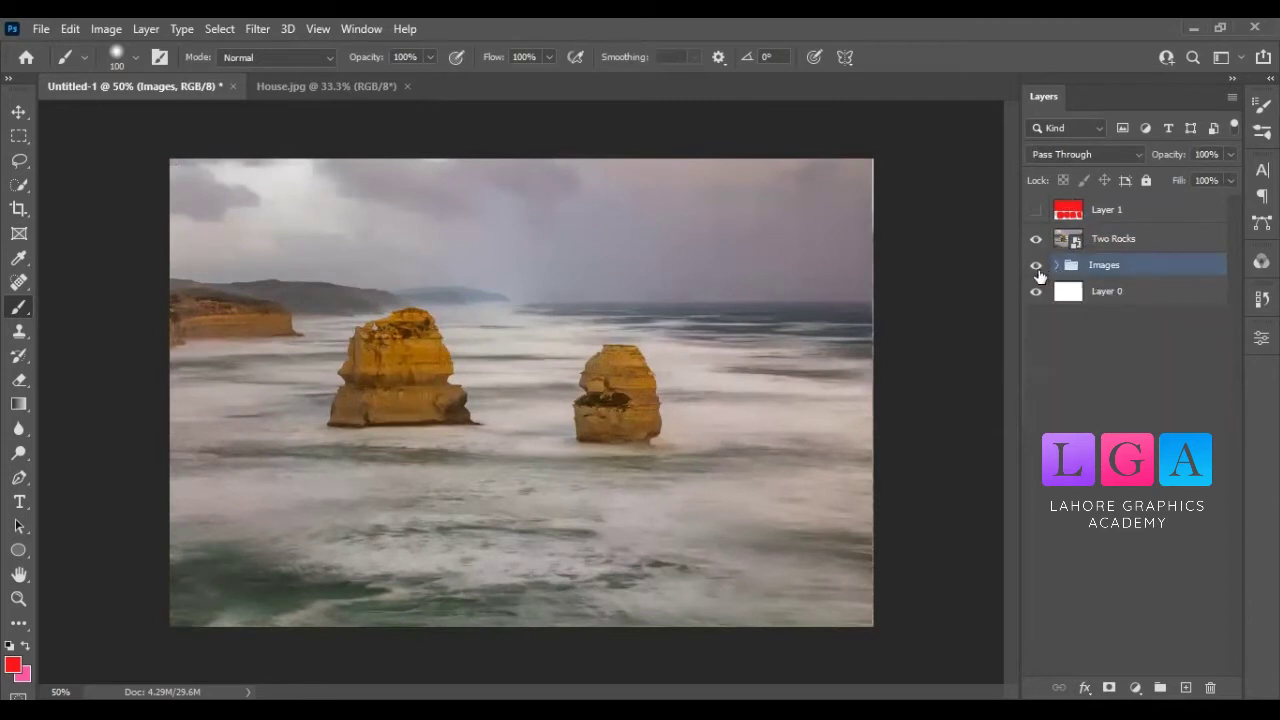
pyautogui.click(1036, 266)
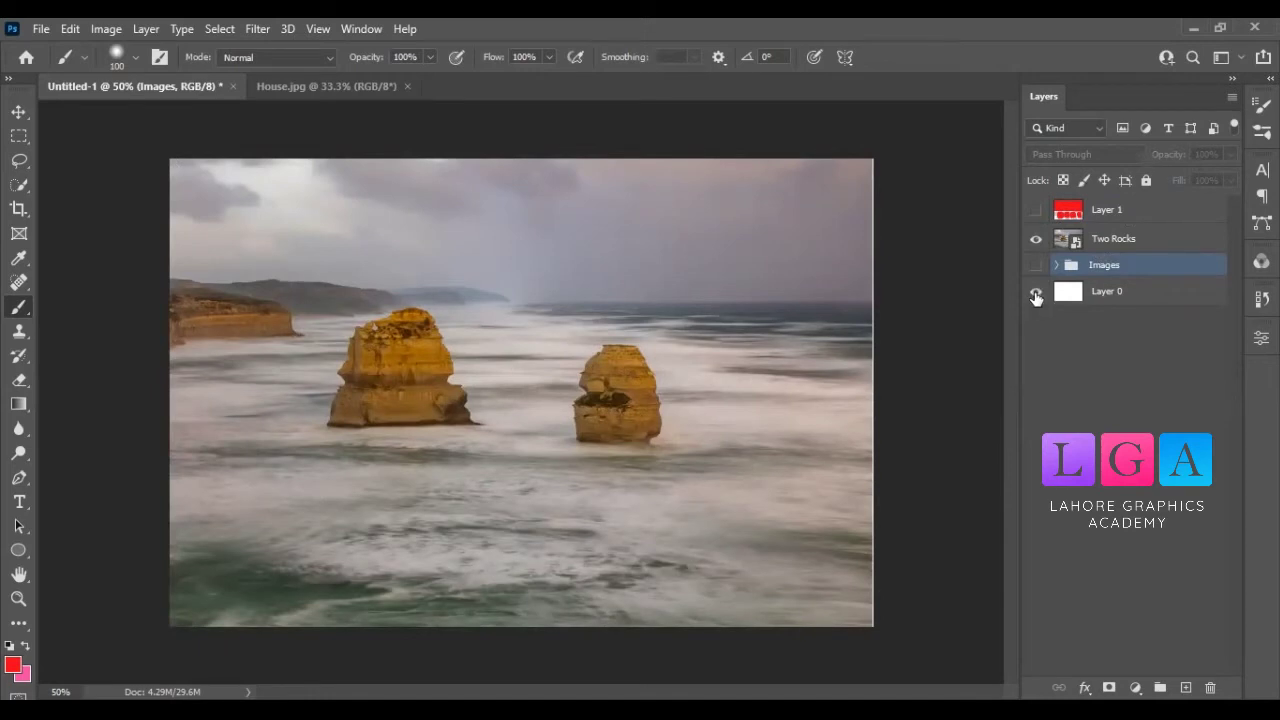
# Check the canvas by toggling Two Rocks, then select it and start cropping with the Crop tool
pyautogui.click(1036, 239)
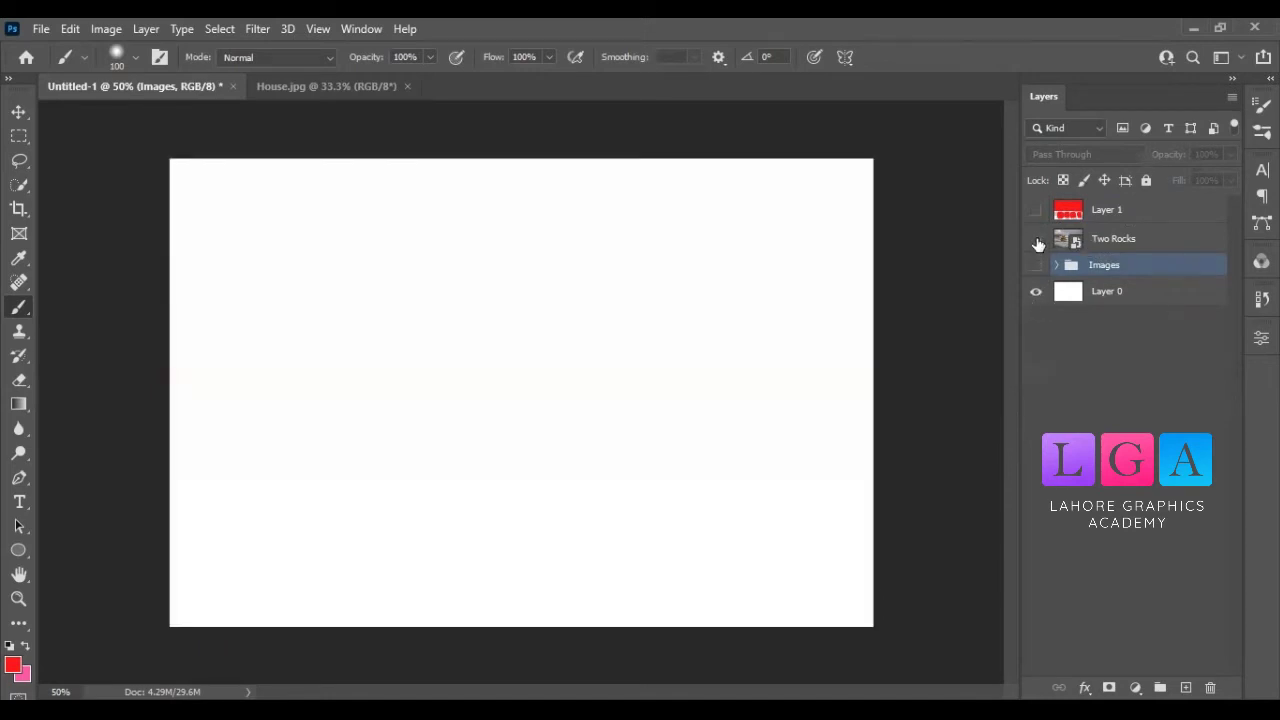
pyautogui.click(1036, 240)
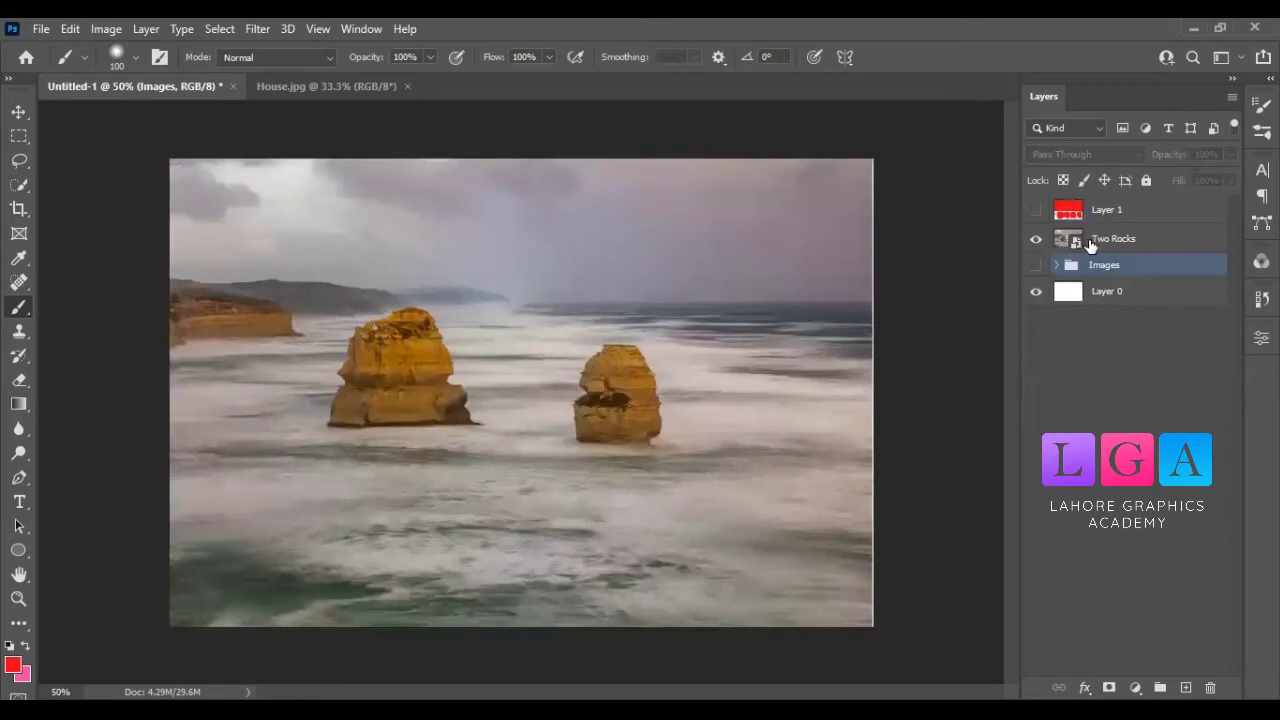
pyautogui.click(1100, 240)
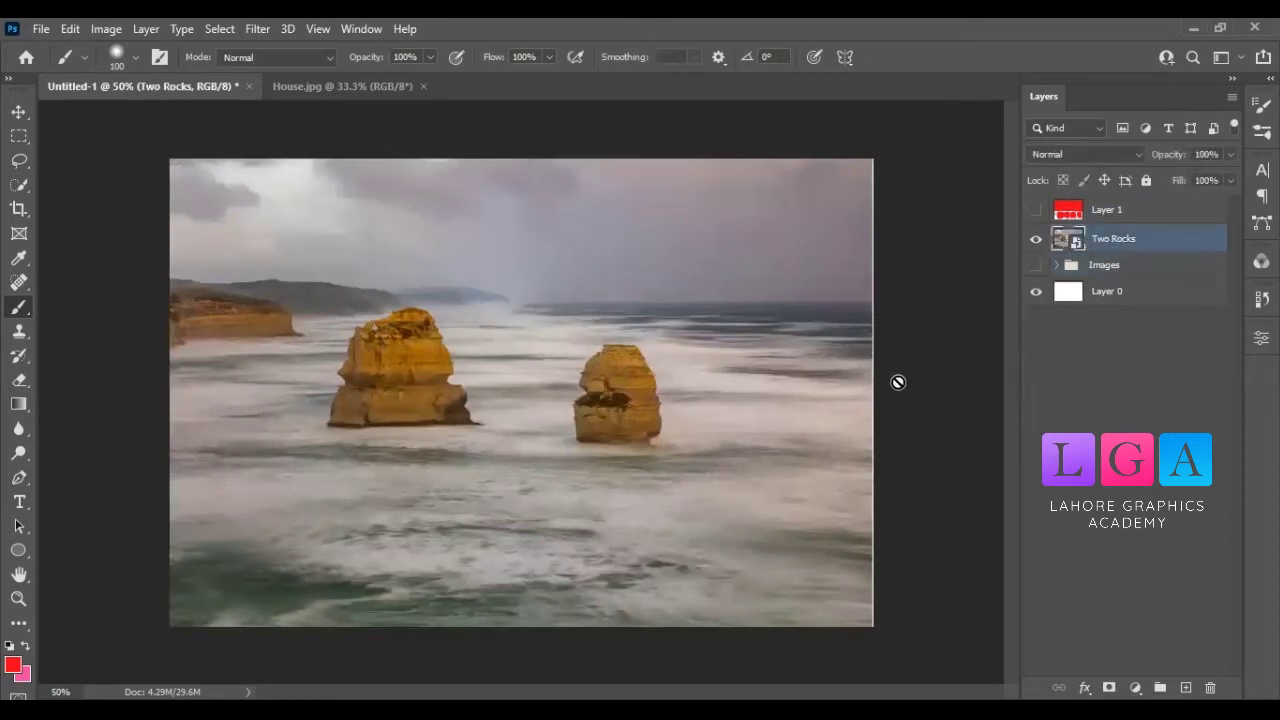
pyautogui.press('c')
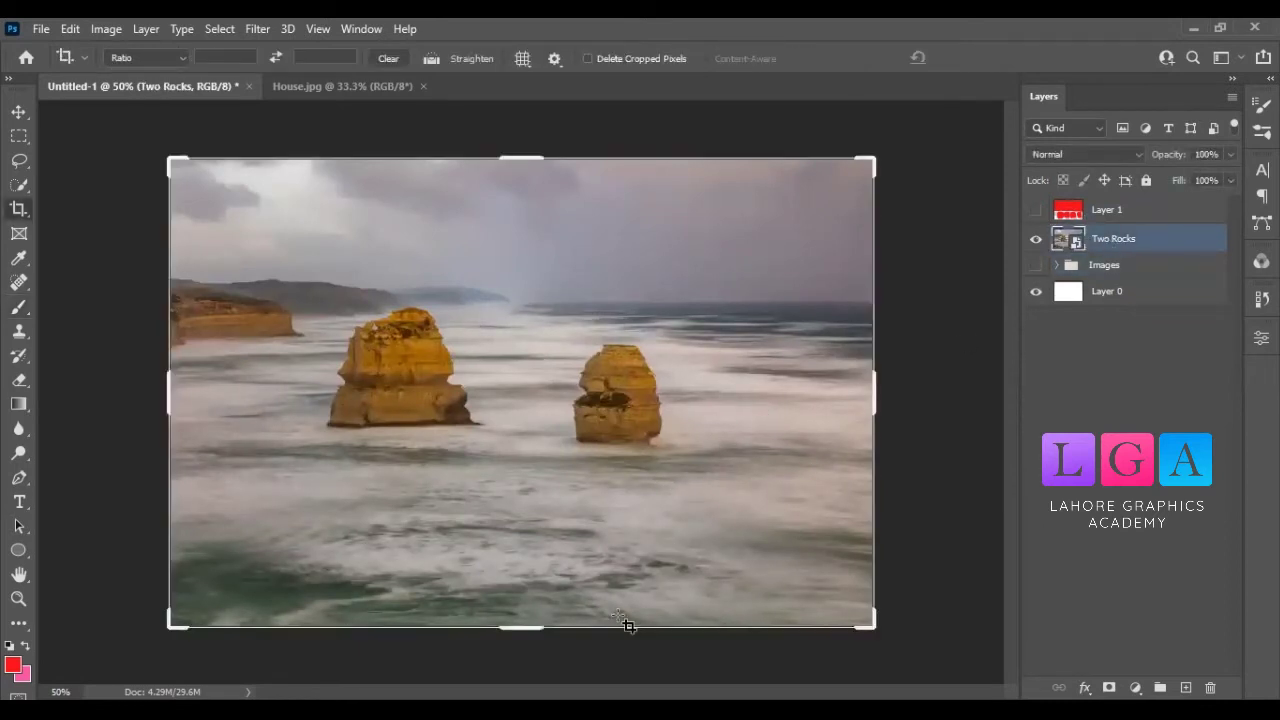
pyautogui.click(514, 557)
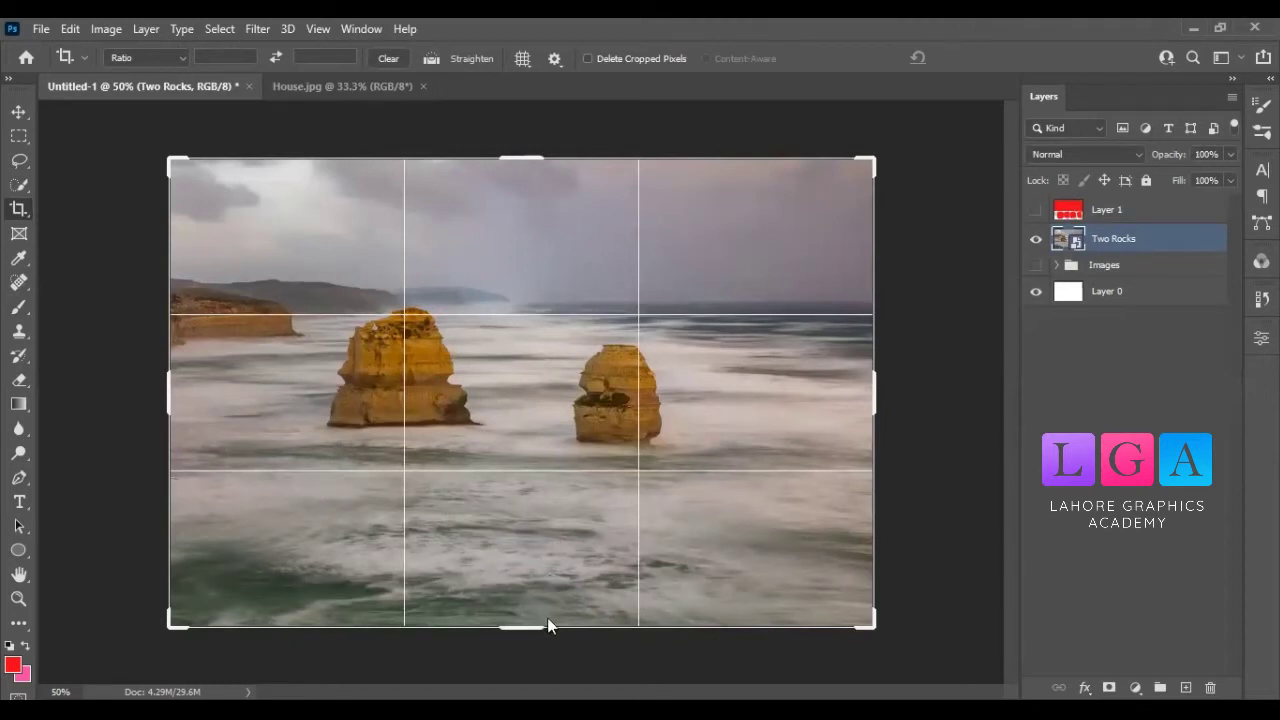
pyautogui.moveTo(547, 618); pyautogui.dragTo(547, 624)
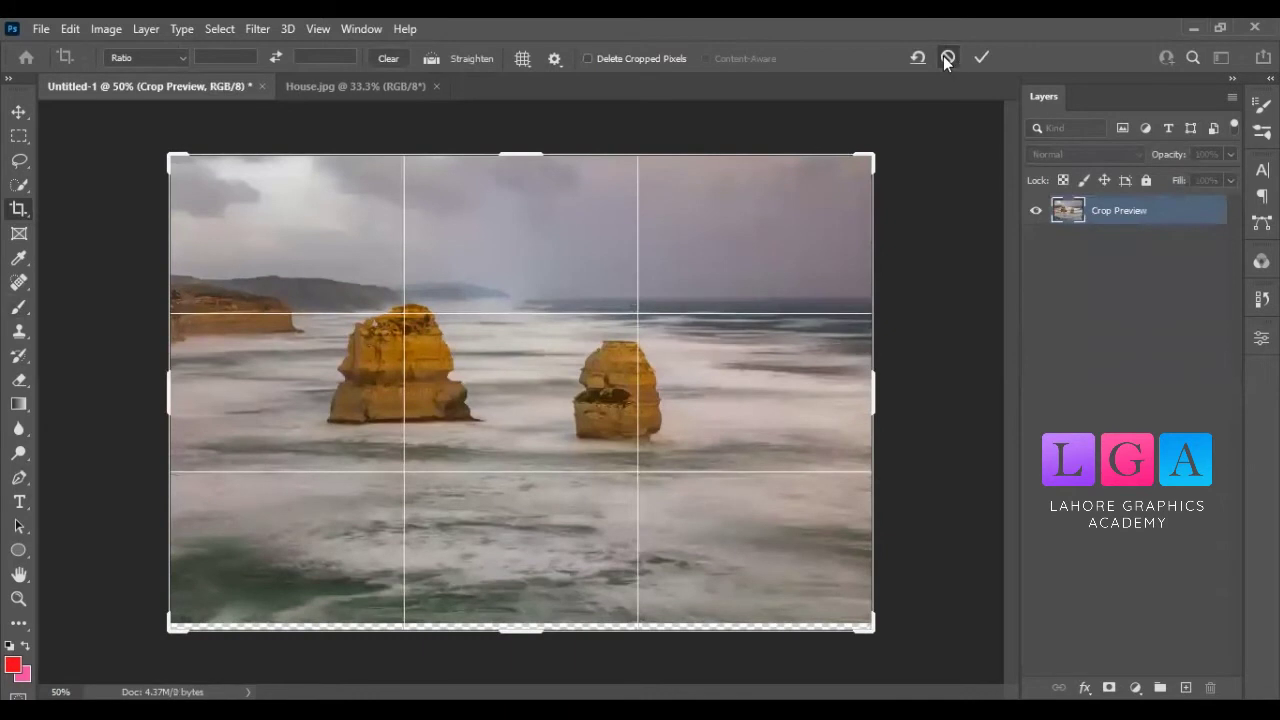
pyautogui.click(947, 58)
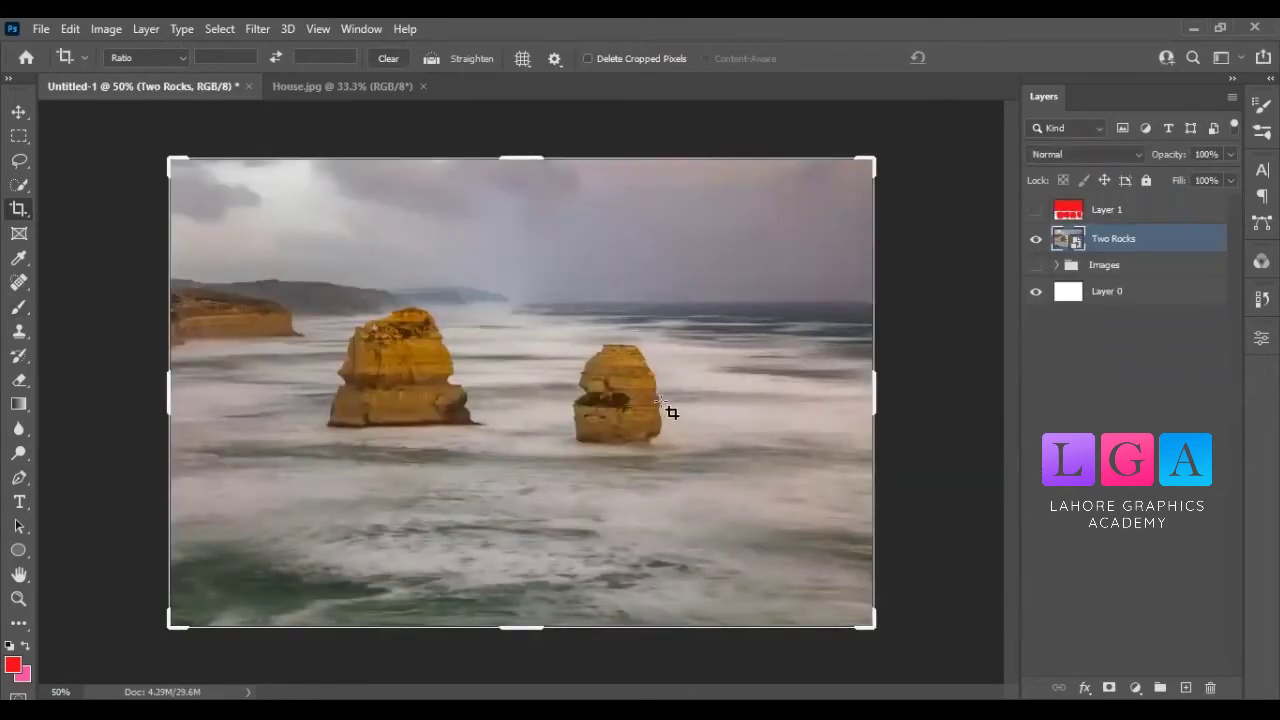
pyautogui.moveTo(840, 434); pyautogui.dragTo(650, 440)
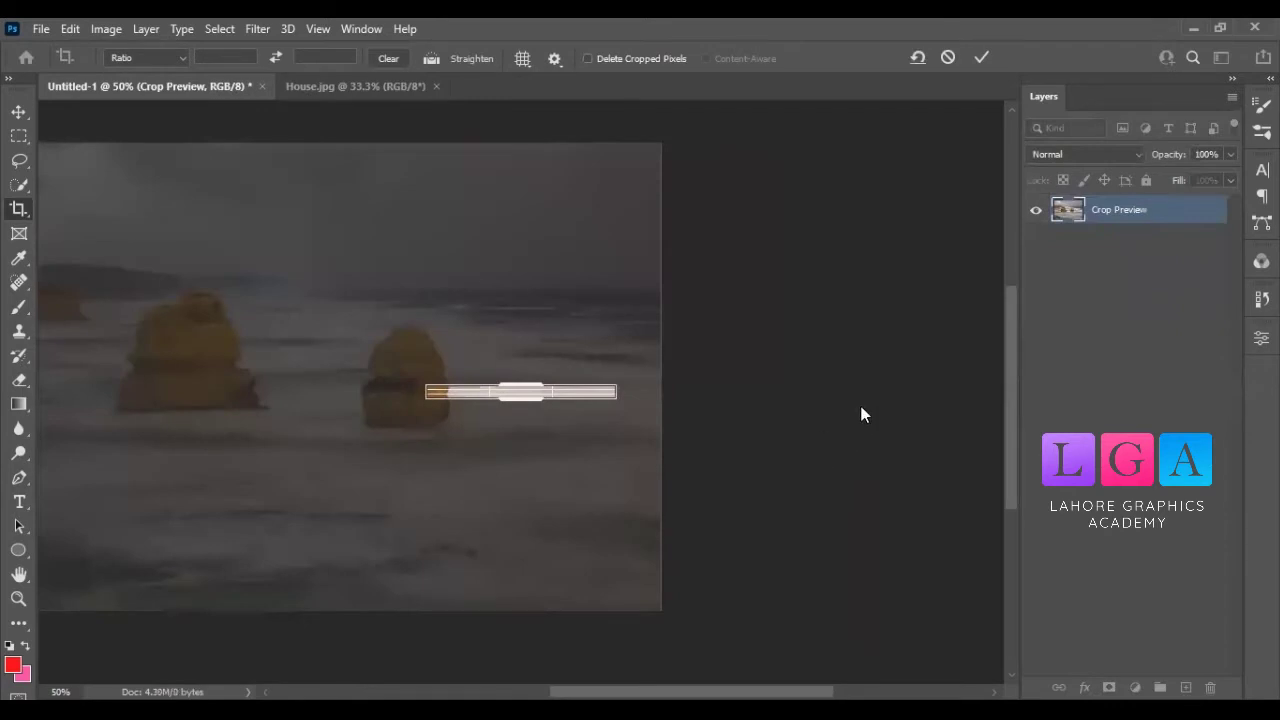
pyautogui.press('Escape')
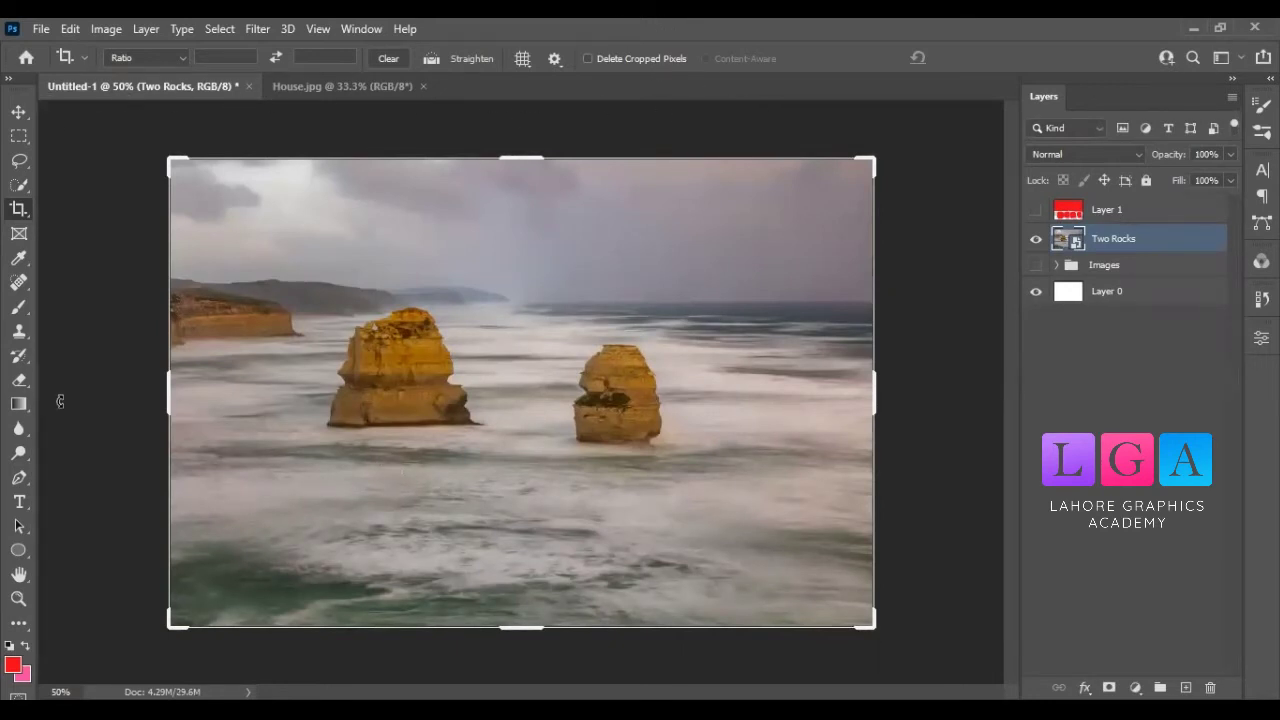
# Show rulers and set their units to percent, briefly trying pixels in between
pyautogui.hotkey('ctrl', 'r')
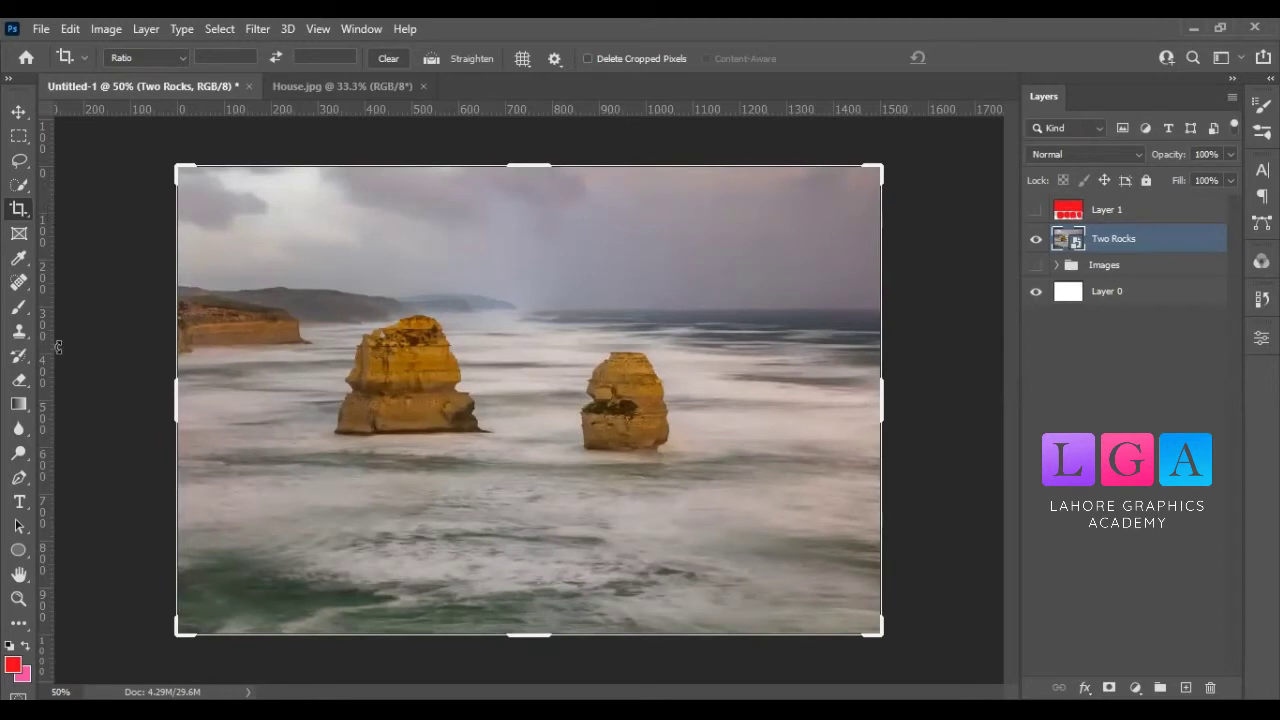
pyautogui.rightClick(43, 238)
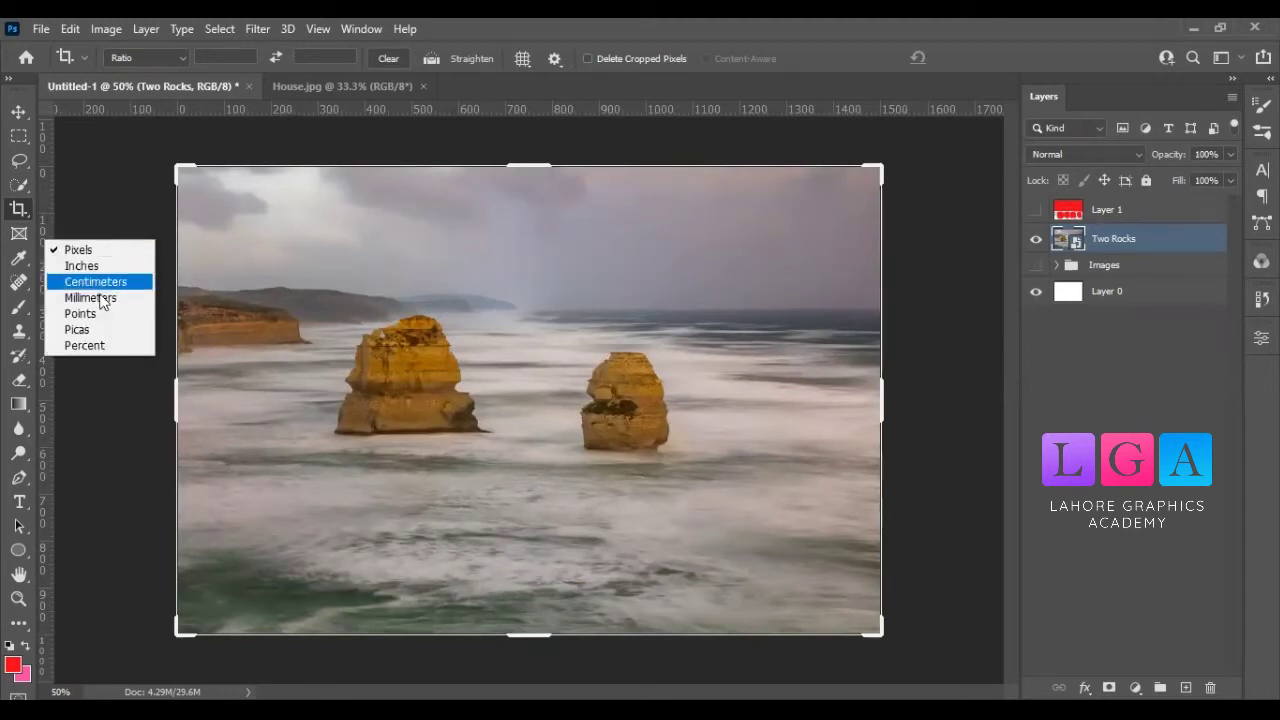
pyautogui.click(103, 346)
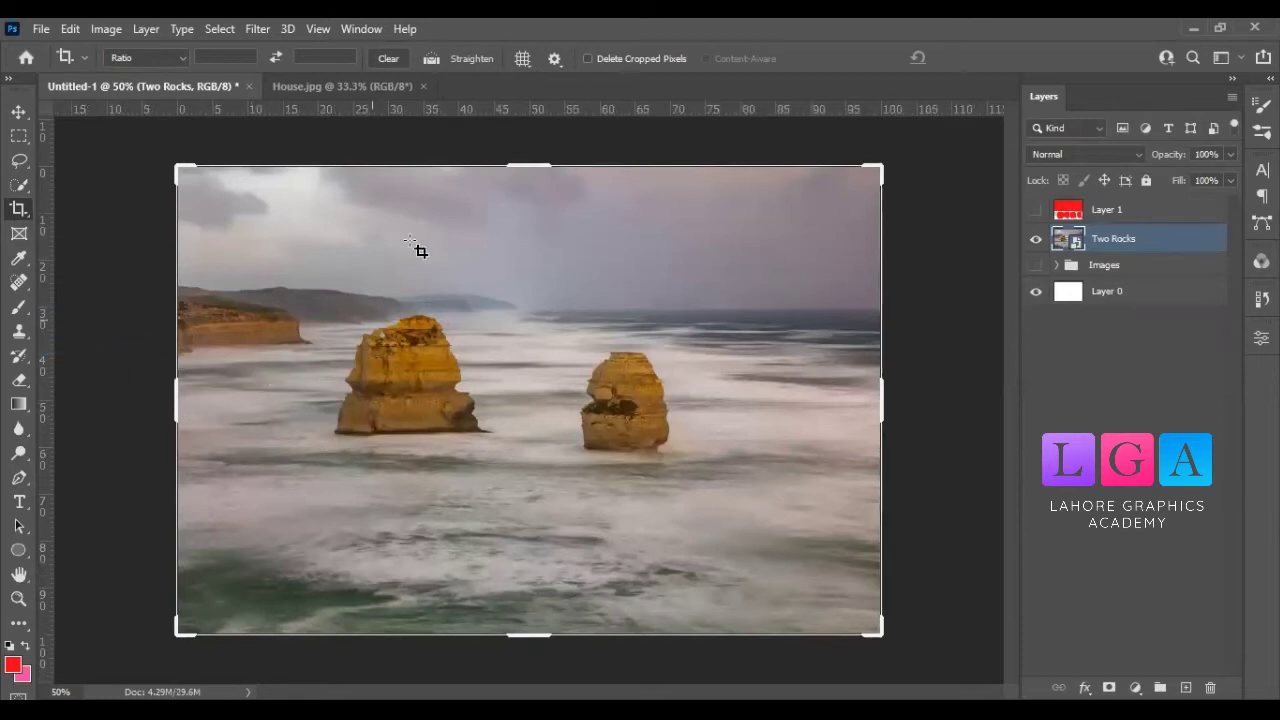
pyautogui.rightClick(43, 413)
pyautogui.click(72, 423)
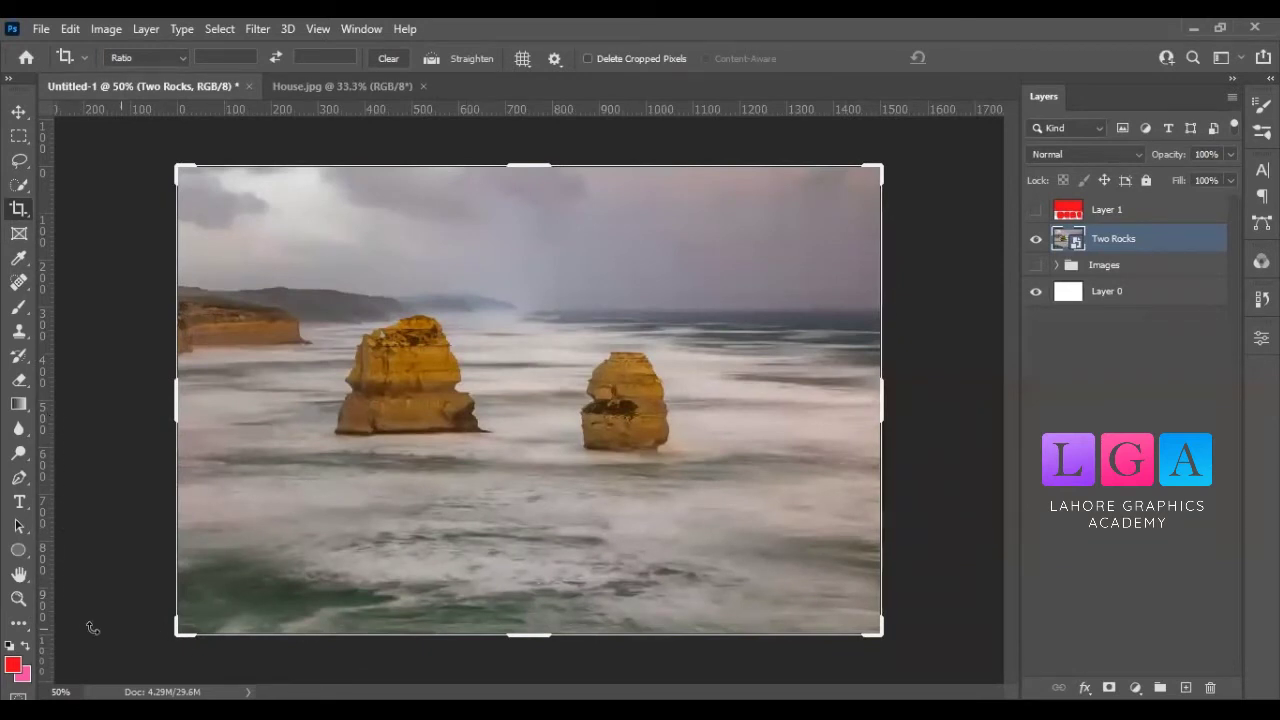
pyautogui.rightClick(246, 108)
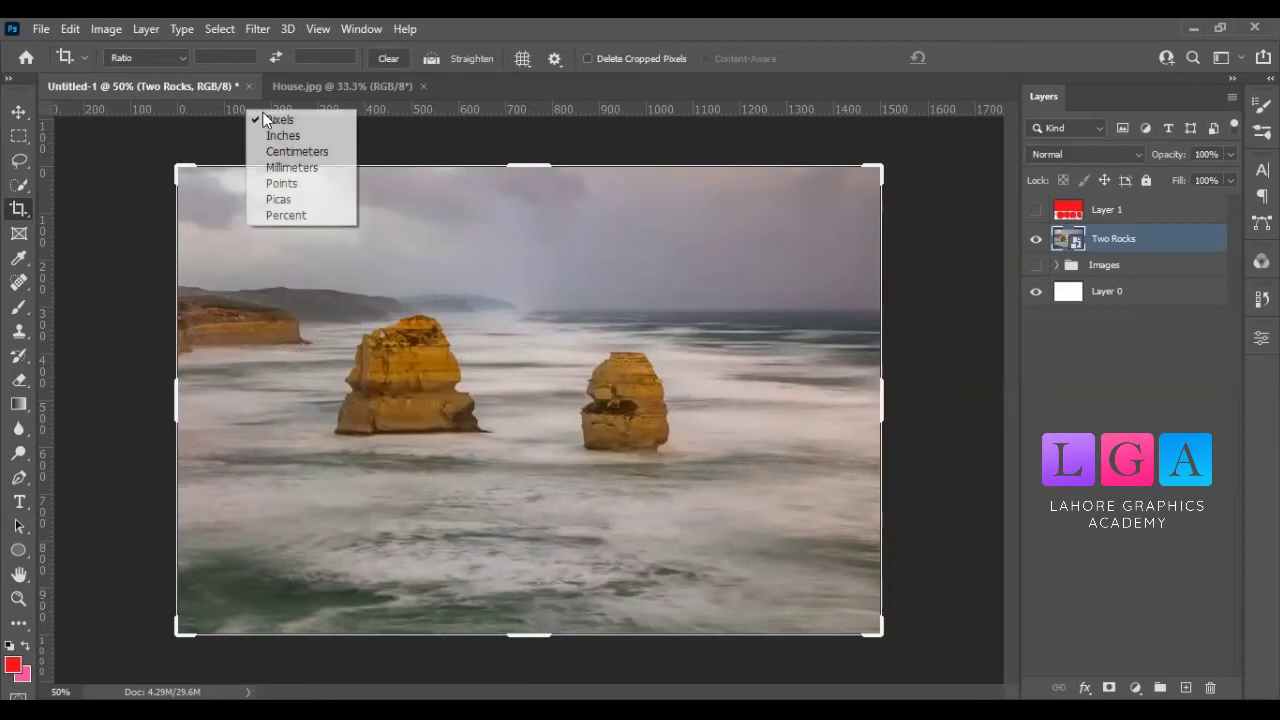
pyautogui.click(286, 215)
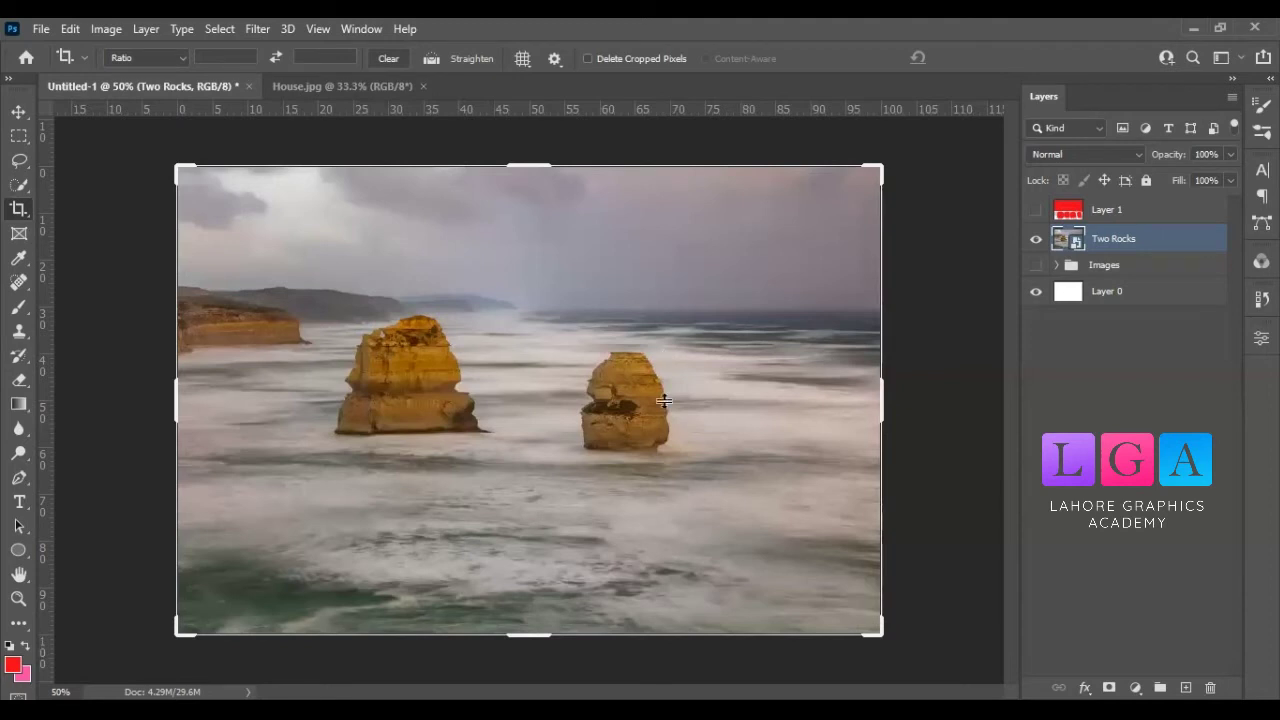
# Add a horizontal guide at Y 50%, check it against the red sketch, then hide the sketch
pyautogui.moveTo(664, 356); pyautogui.dragTo(664, 389)
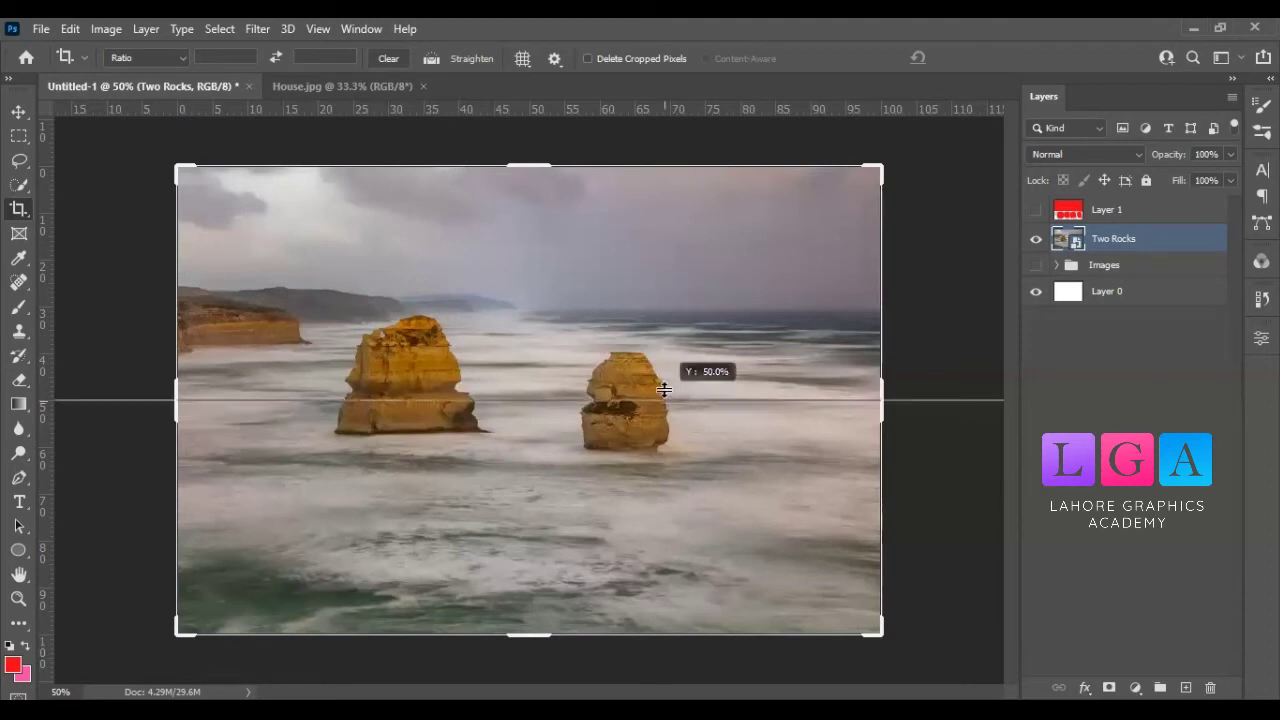
pyautogui.moveTo(664, 389); pyautogui.dragTo(666, 406)
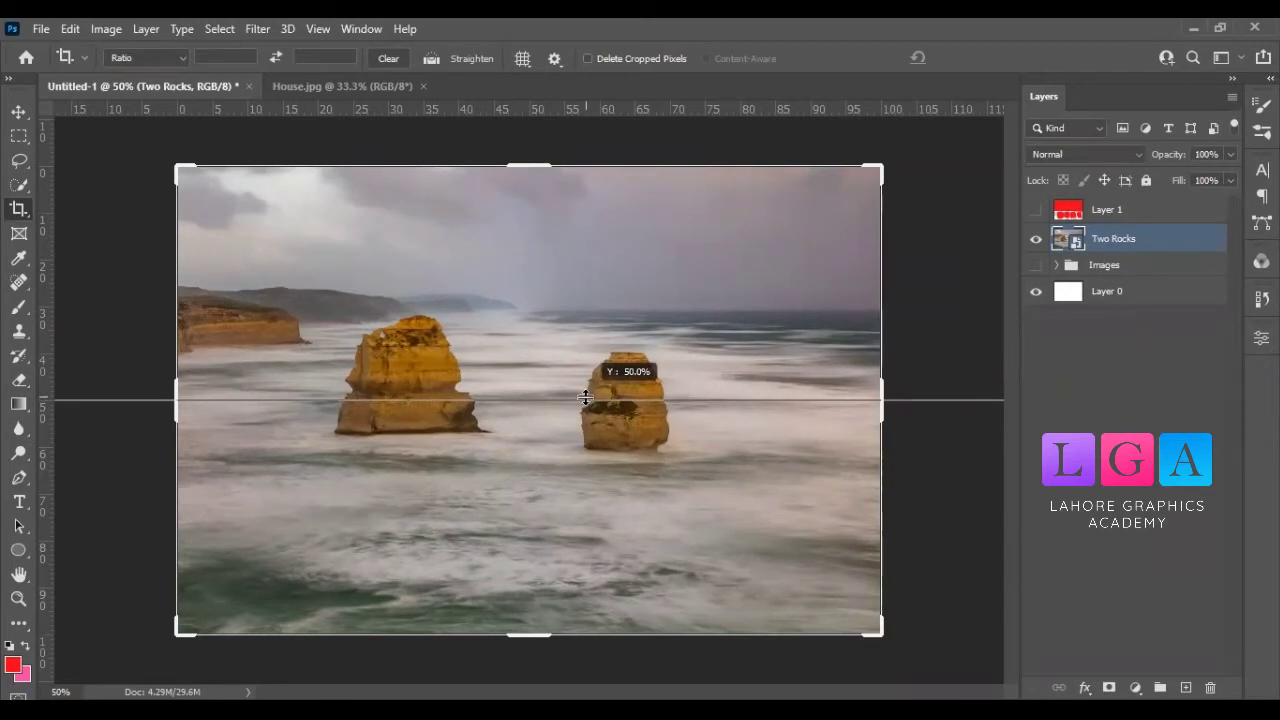
pyautogui.moveTo(585, 399); pyautogui.dragTo(585, 399)
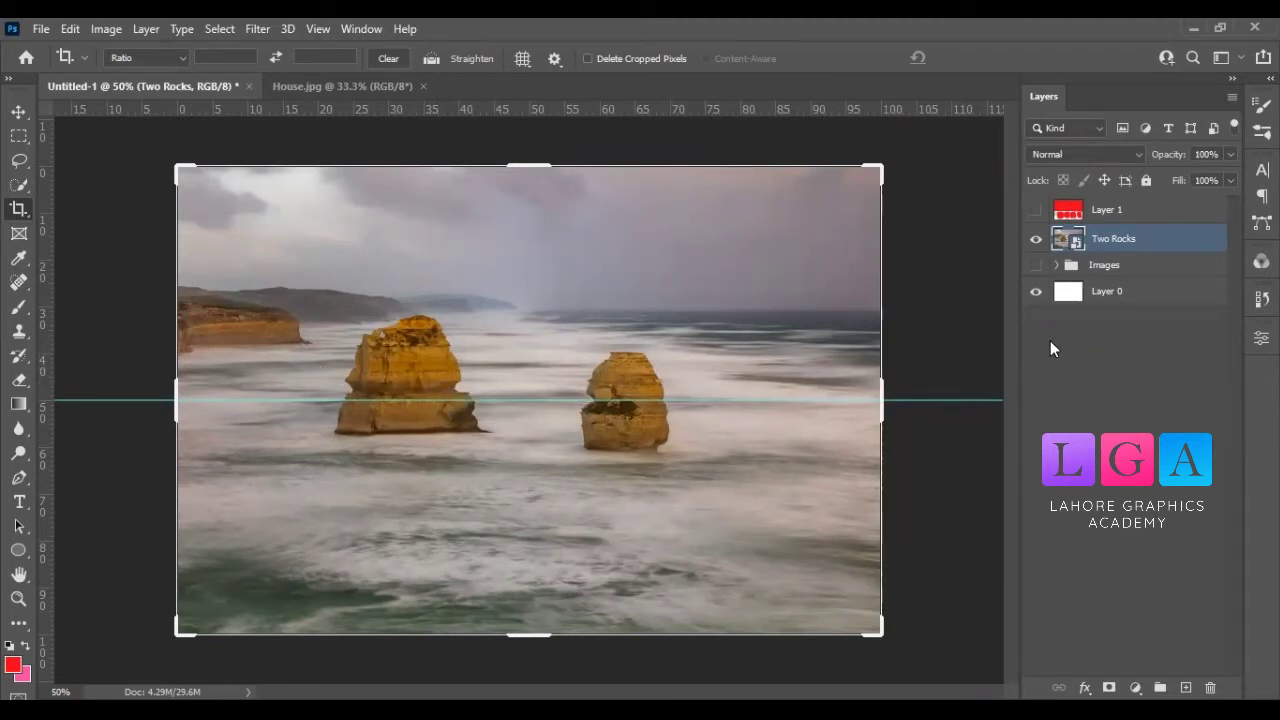
pyautogui.click(1035, 210)
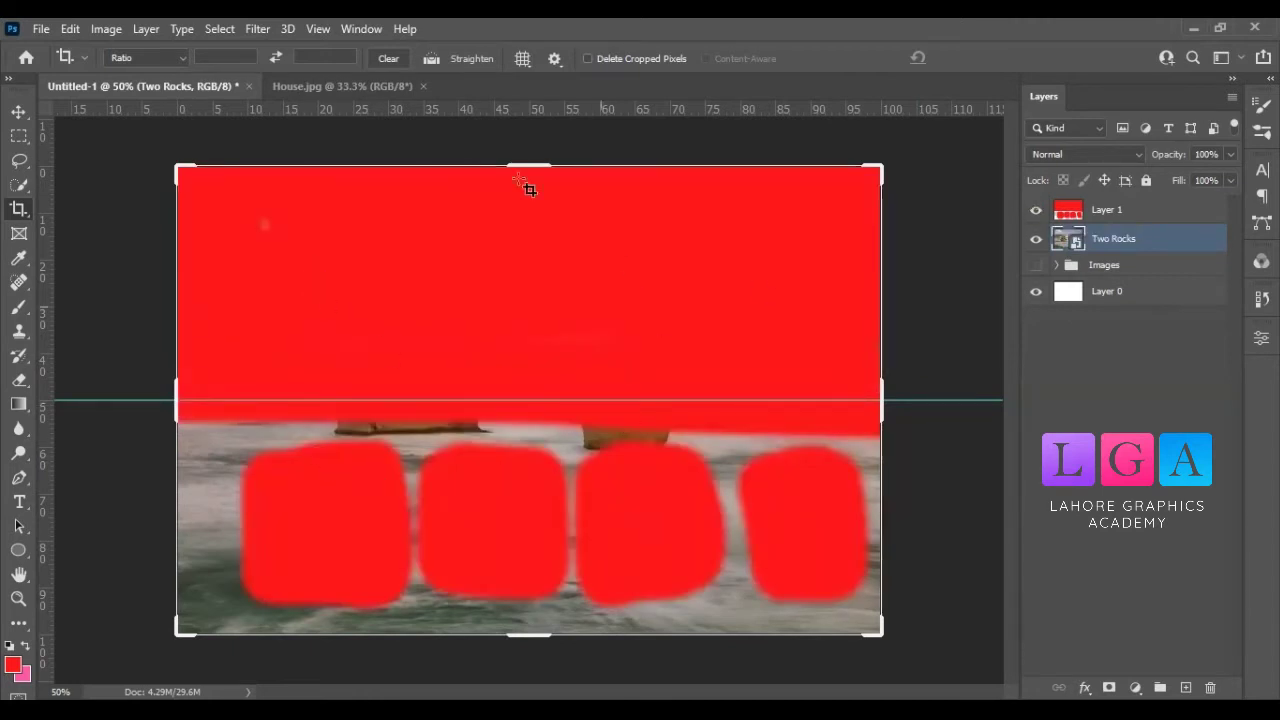
pyautogui.click(1036, 211)
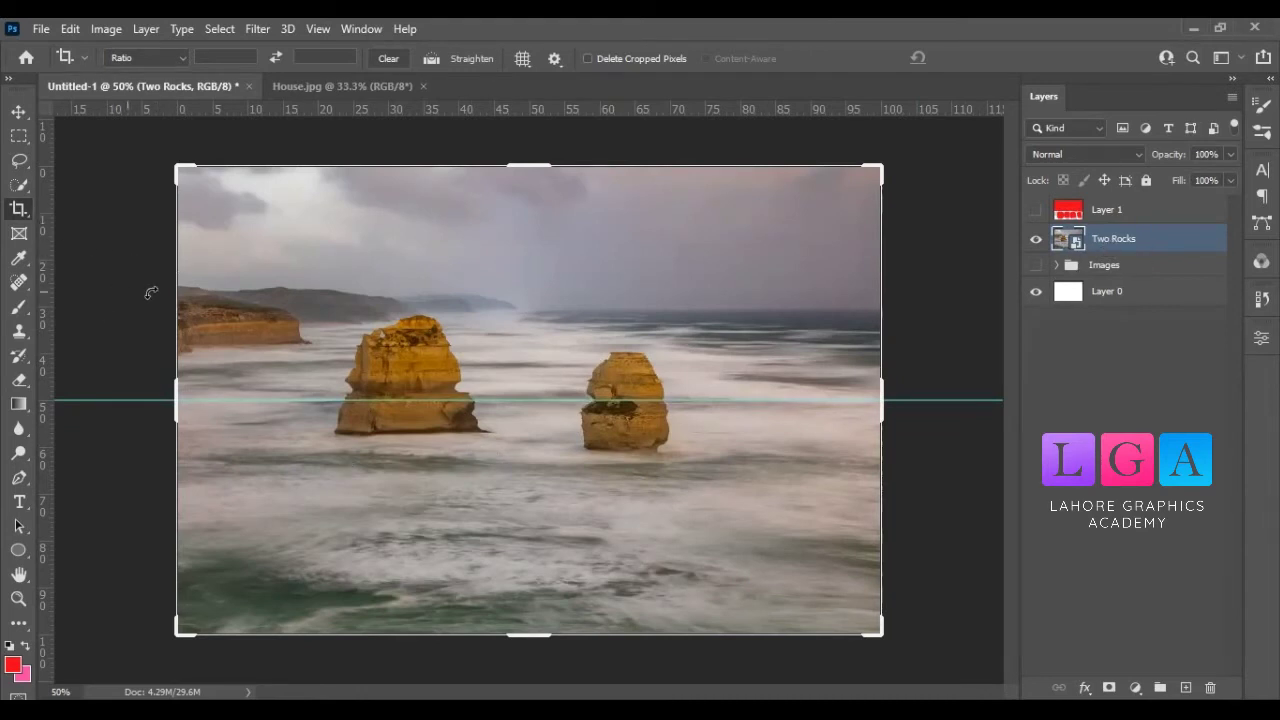
pyautogui.click(17, 114)
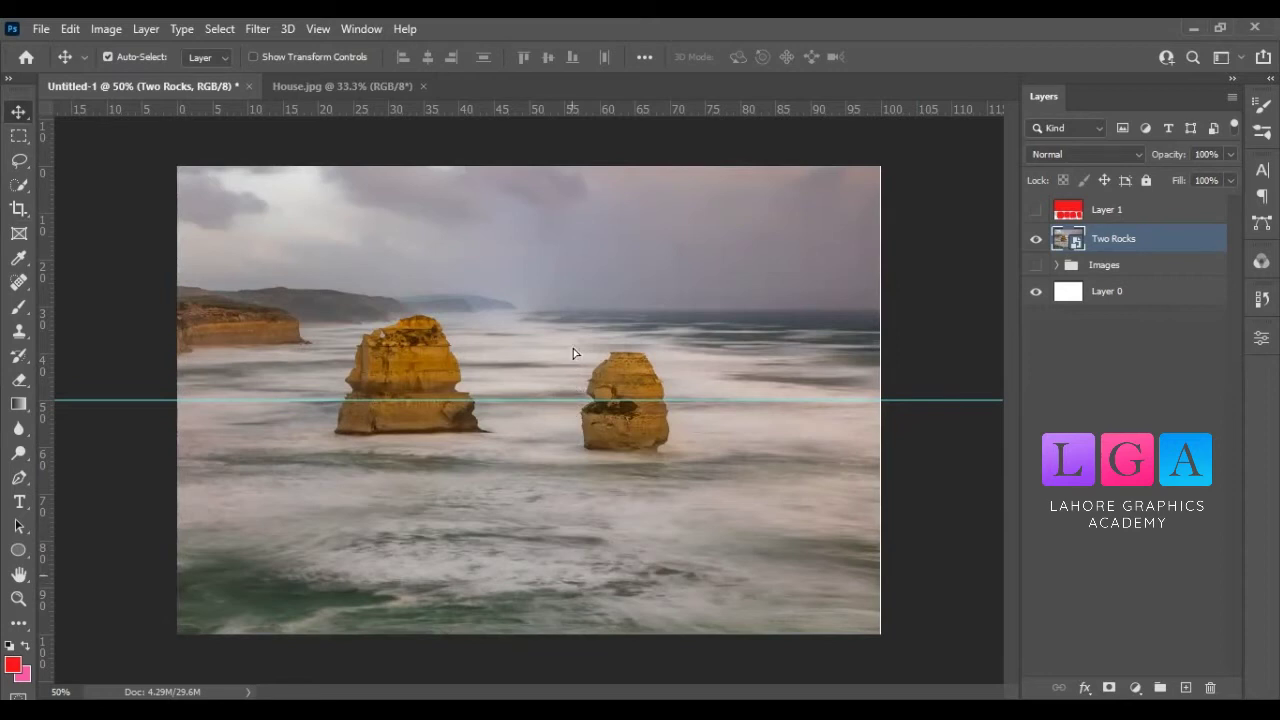
# Snap Two Rocks to the centre guide, then nudge it down with Shift+Down so both rocks show
pyautogui.moveTo(572, 346)
pyautogui.mouseDown()
pyautogui.moveTo(573, 367)
pyautogui.moveTo(577, 353)
pyautogui.mouseUp()
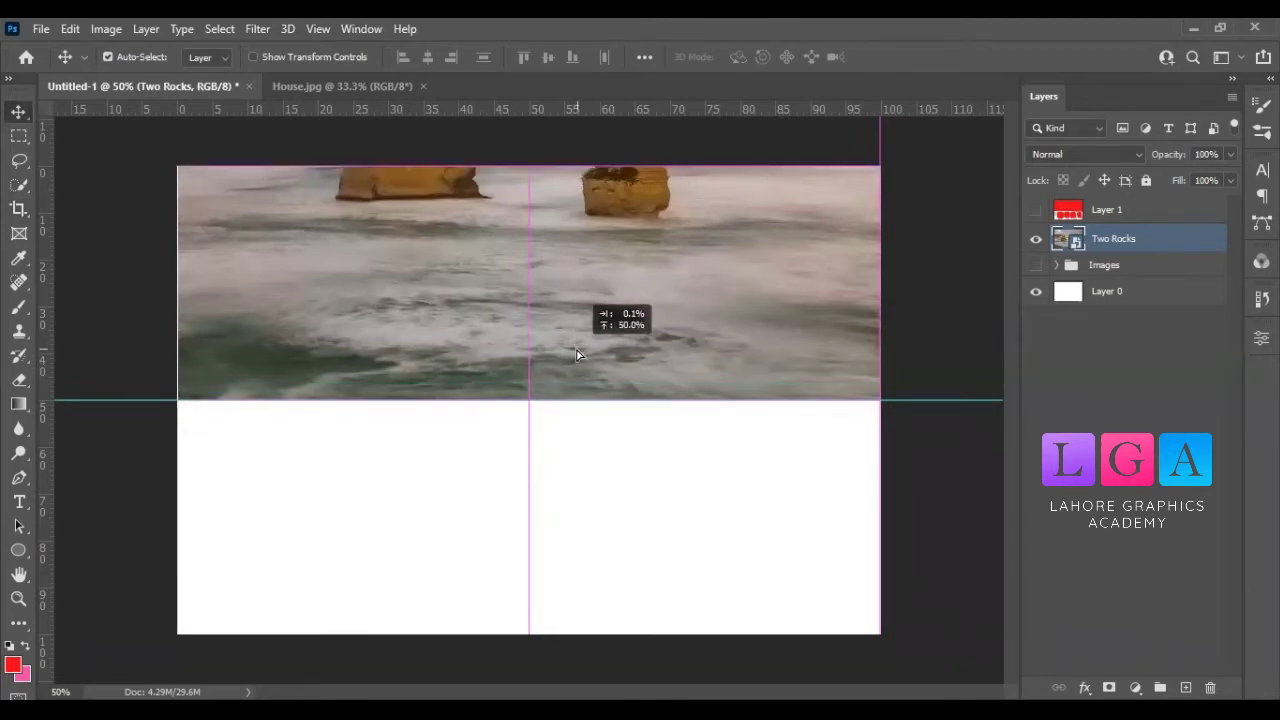
pyautogui.moveTo(577, 353); pyautogui.dragTo(579, 354)
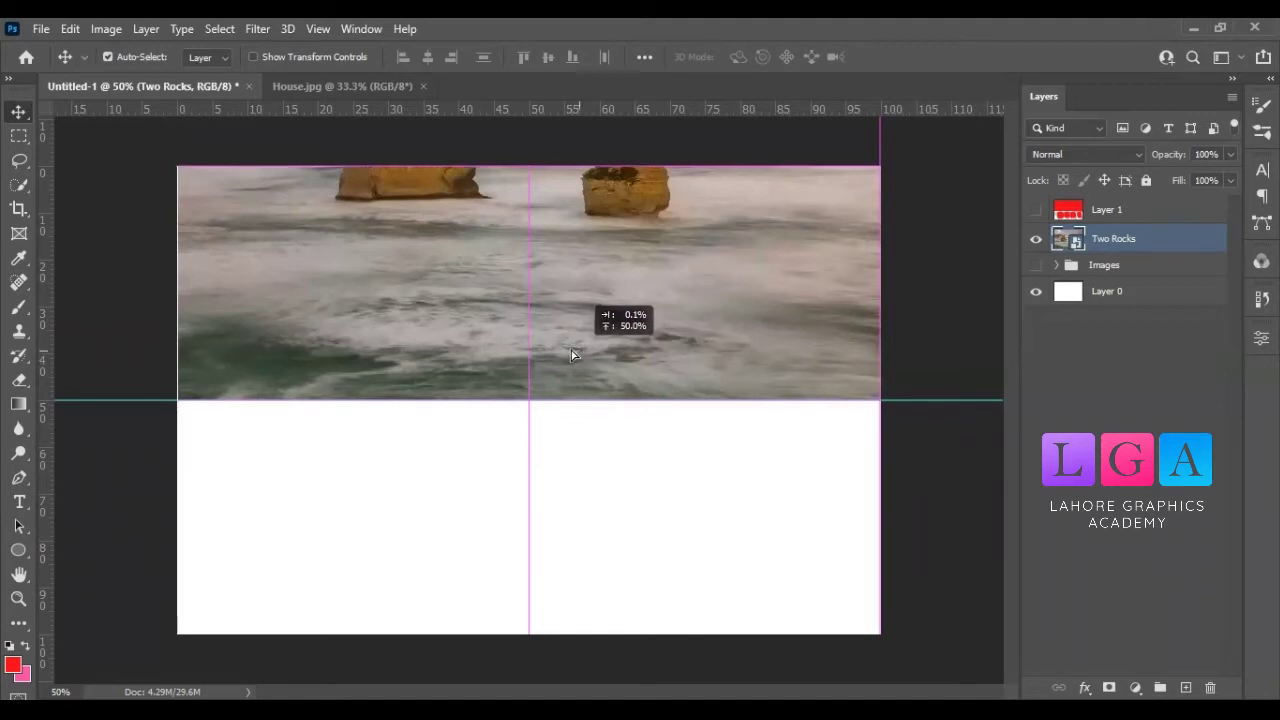
pyautogui.moveTo(571, 346); pyautogui.dragTo(571, 346)
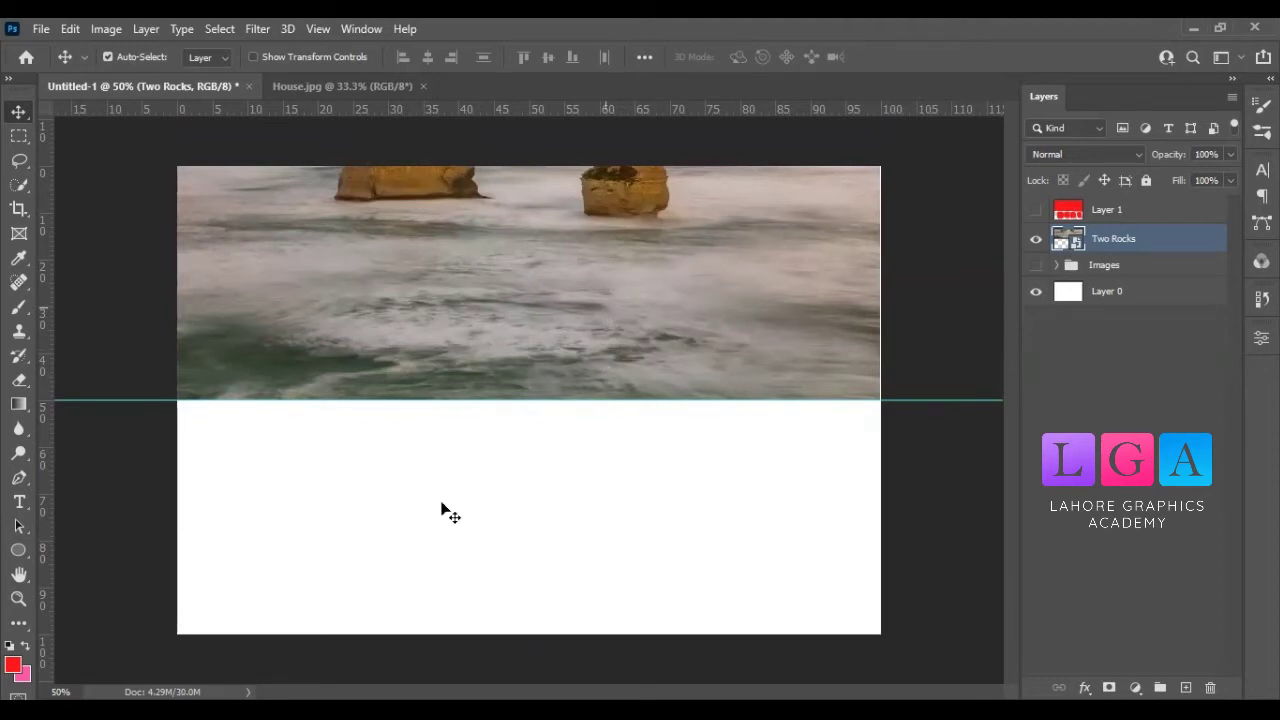
pyautogui.hotkey('ctrl', 'z')
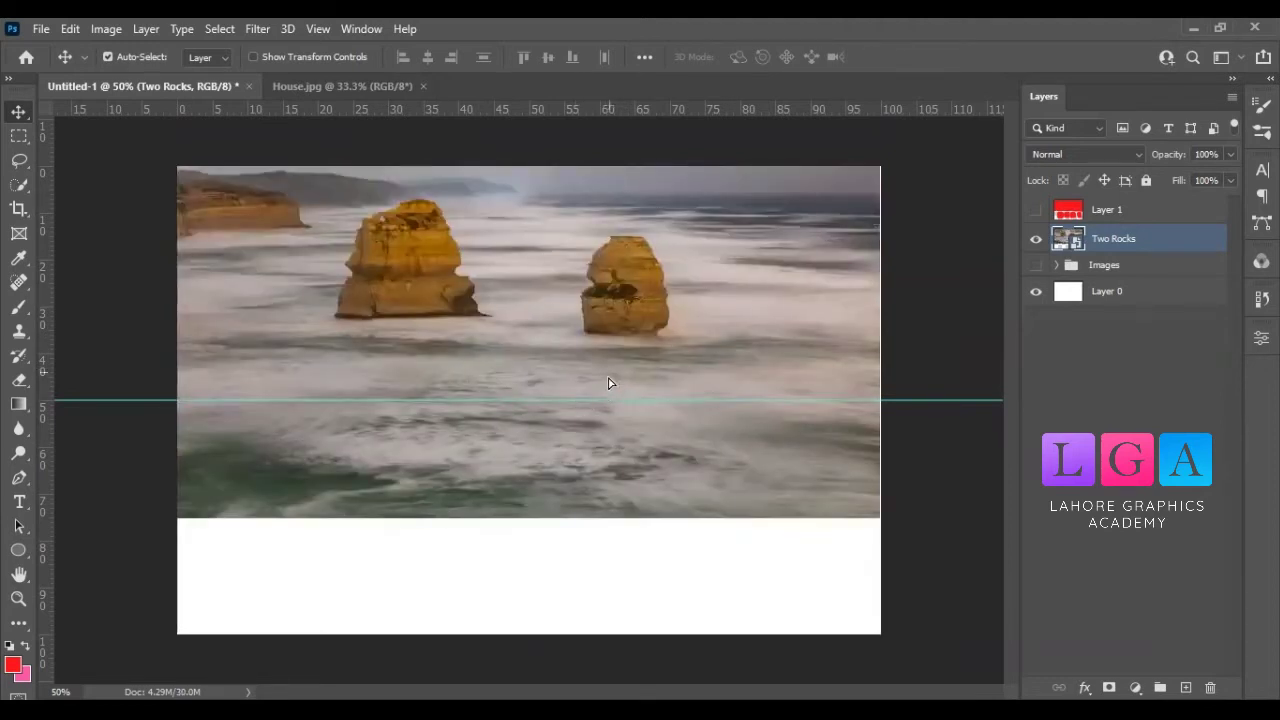
pyautogui.hotkey('shift', 'Down')
pyautogui.hotkey('shift', 'Down')
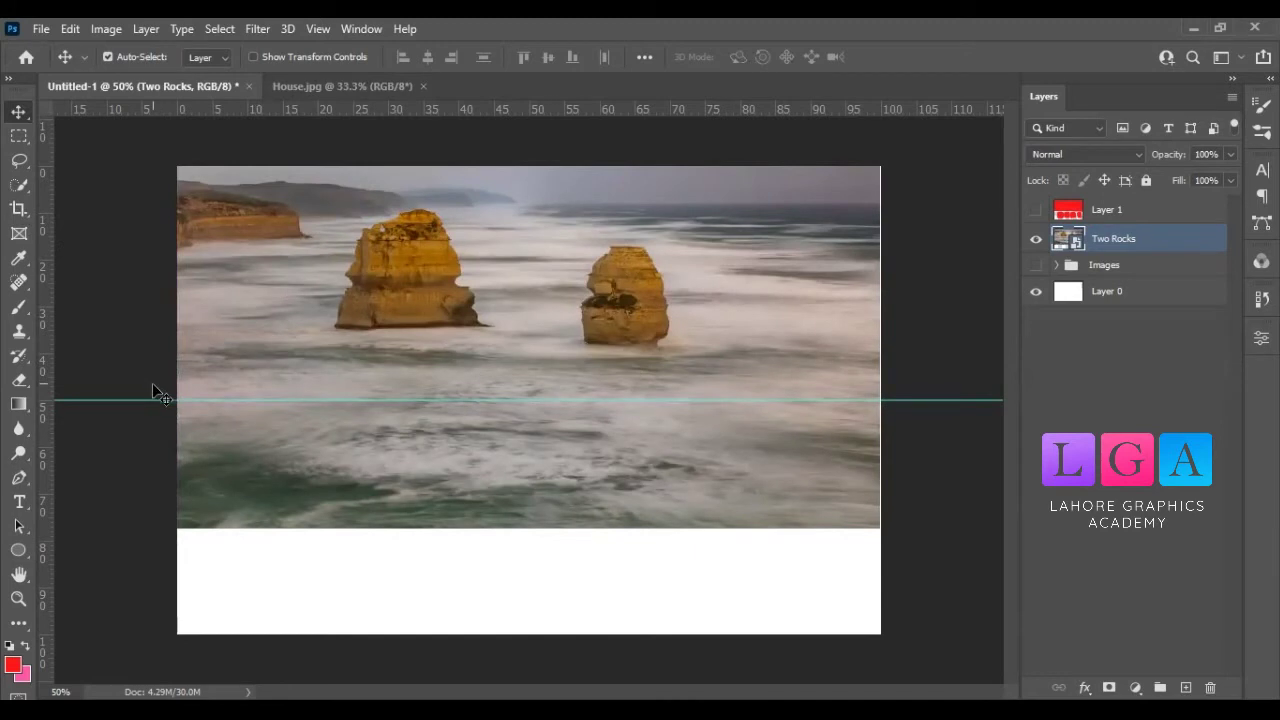
pyautogui.click(1066, 410)
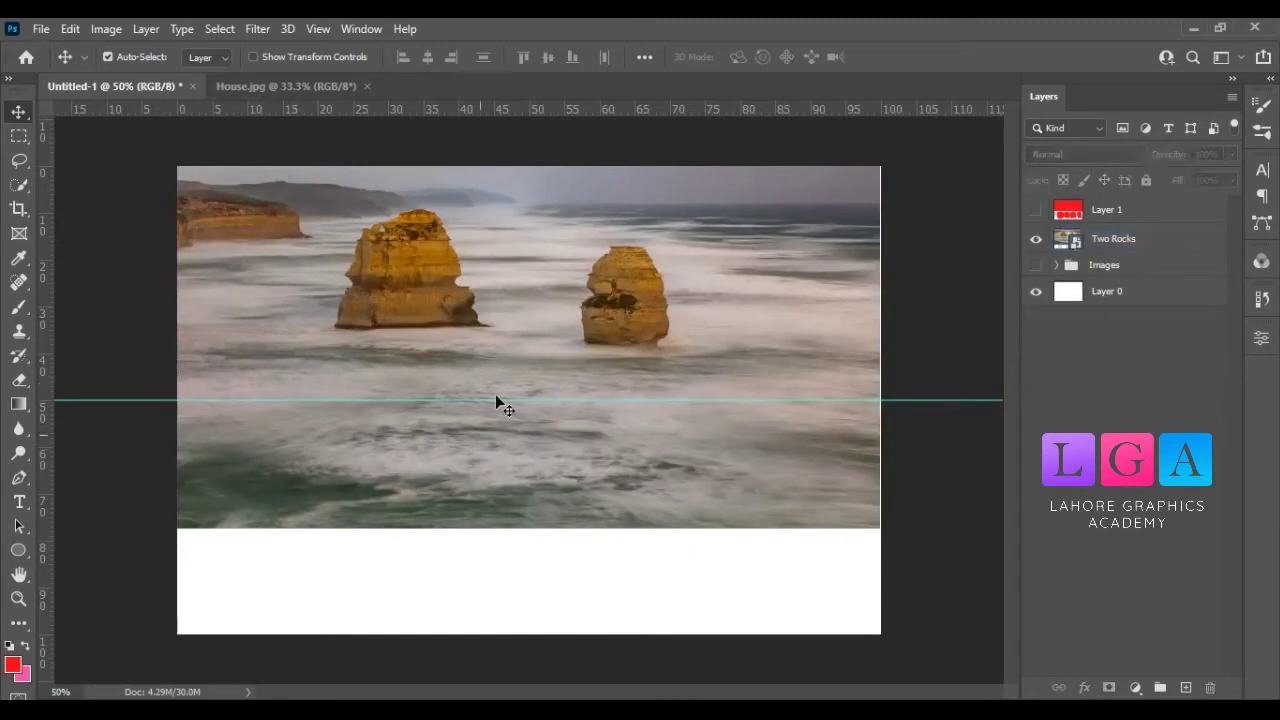
pyautogui.click(1125, 243)
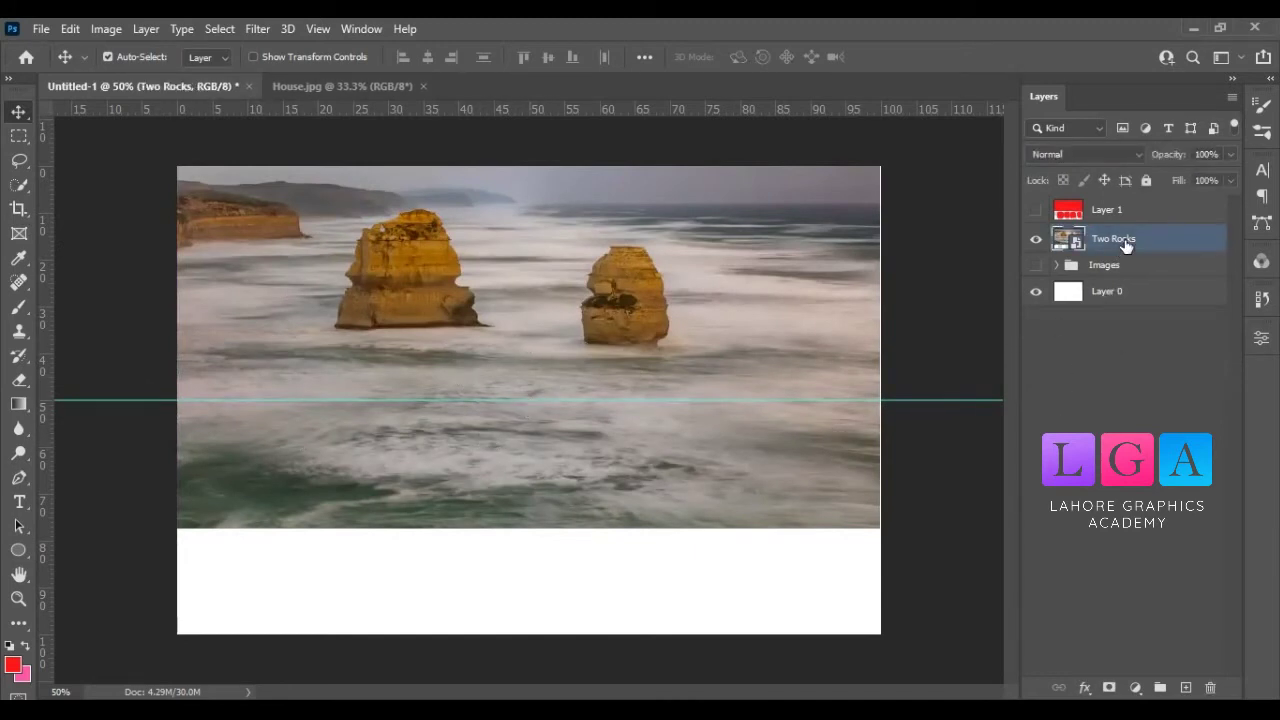
pyautogui.press('c')
pyautogui.moveTo(520, 620); pyautogui.dragTo(509, 572)
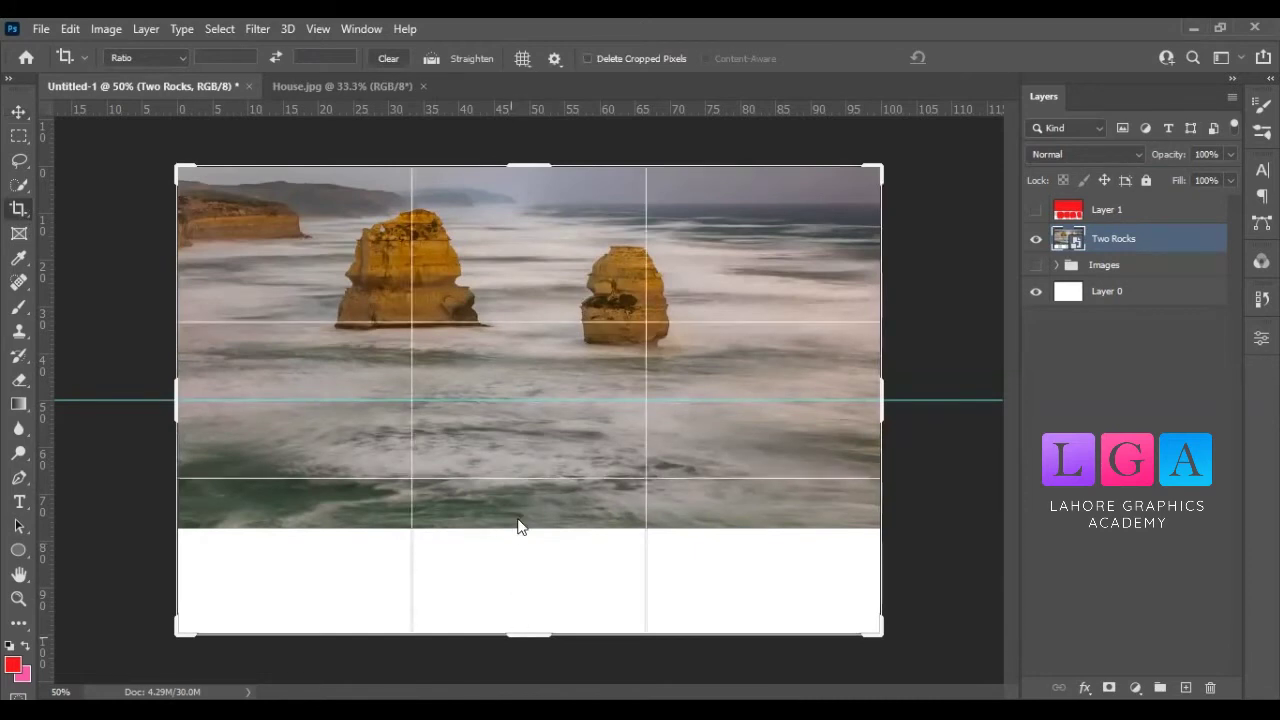
pyautogui.moveTo(520, 527); pyautogui.dragTo(517, 518)
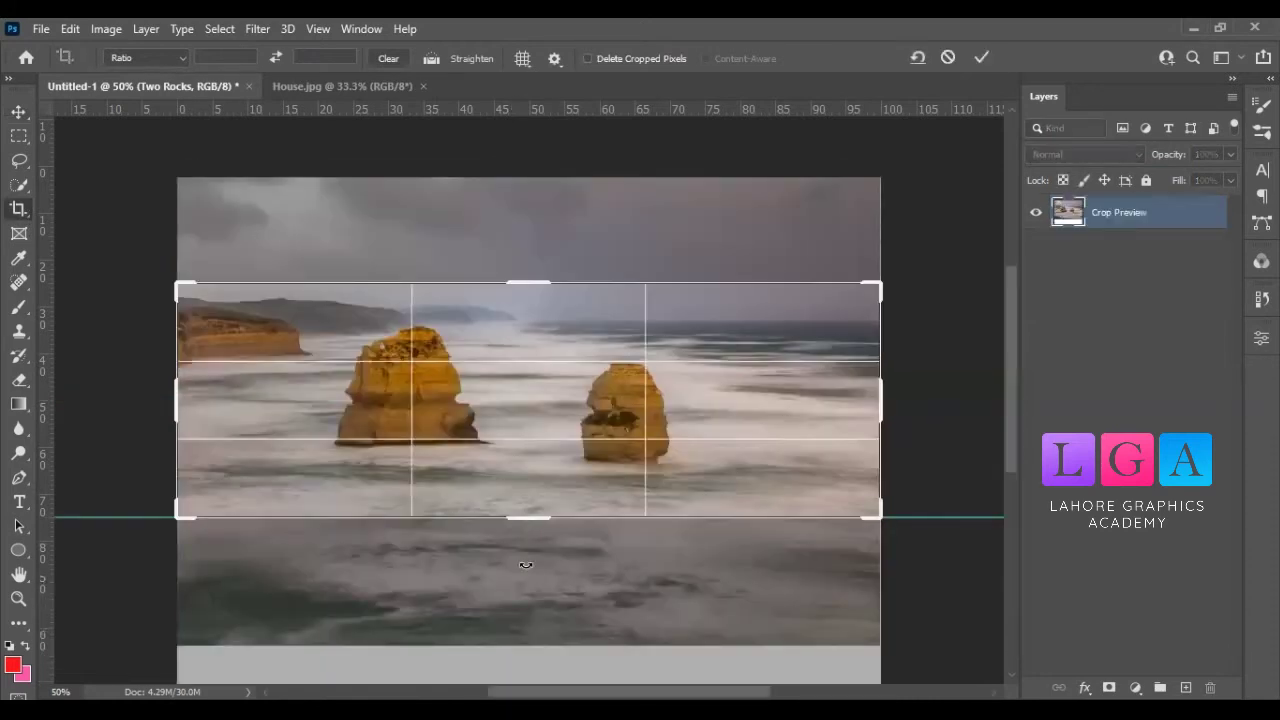
pyautogui.click(980, 56)
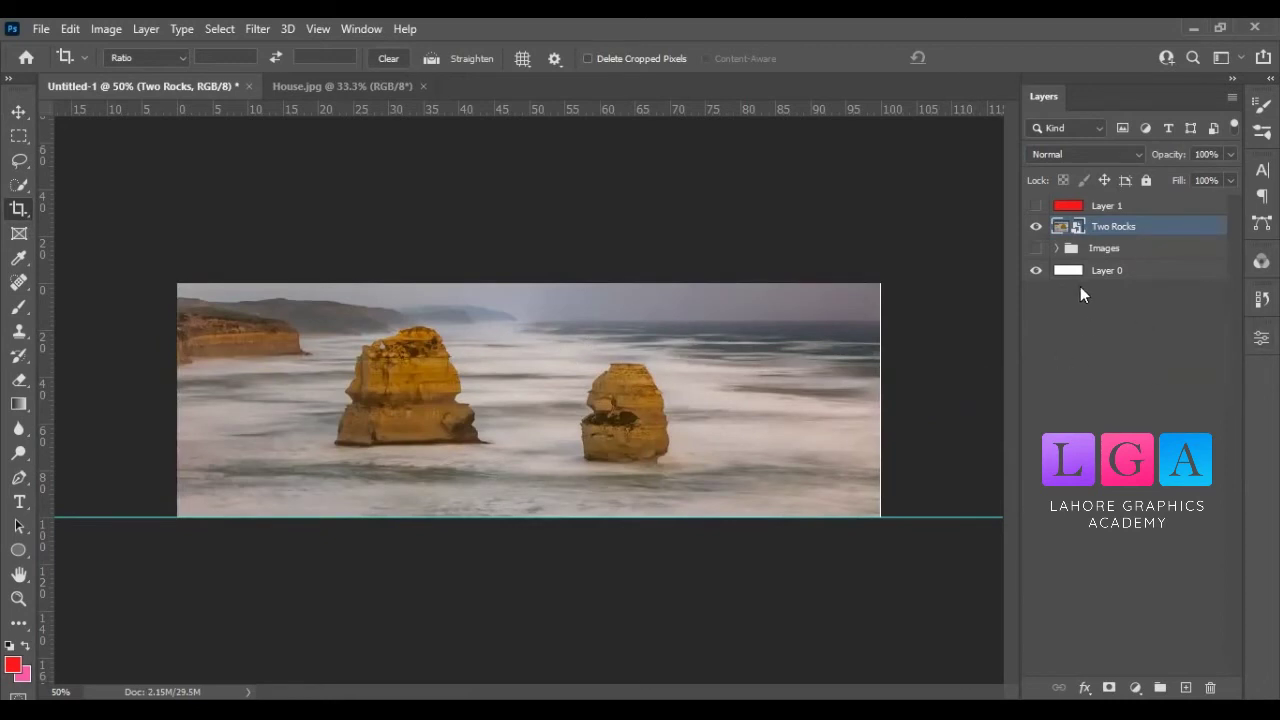
pyautogui.hotkey('ctrl', 'z')
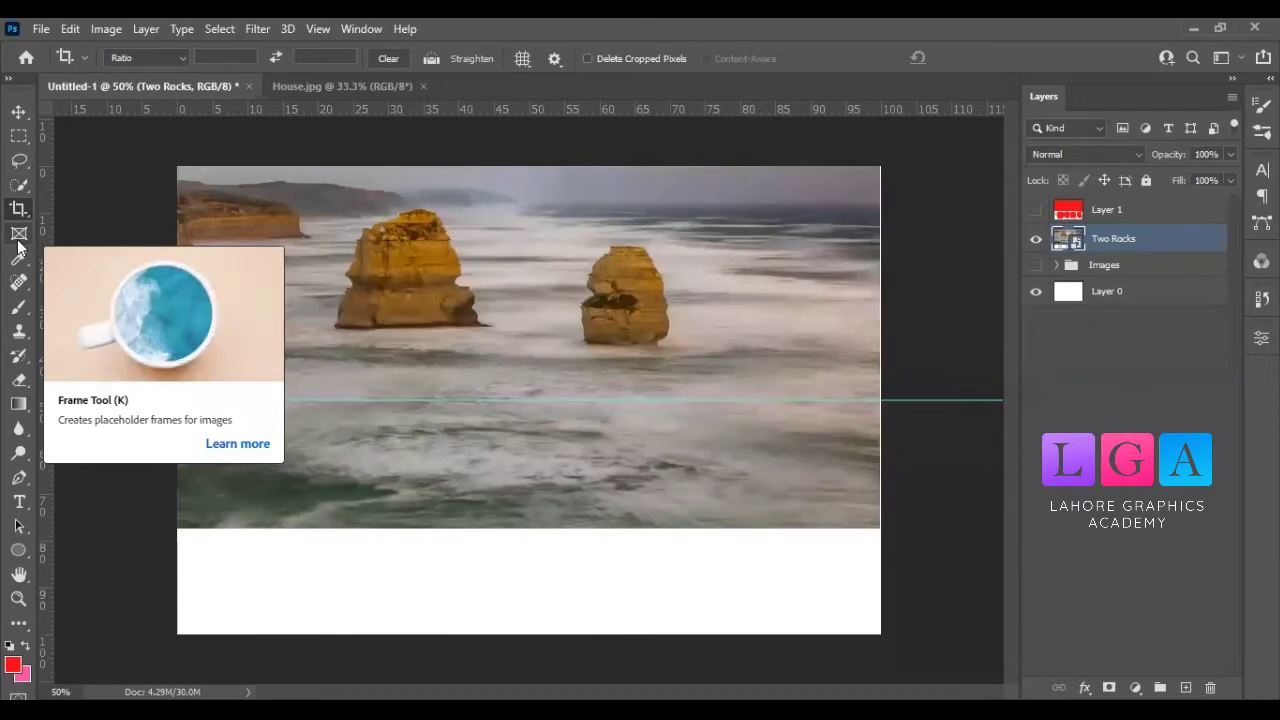
# Select the Frame tool (K) for drawing image placeholder frames
pyautogui.click(18, 237)
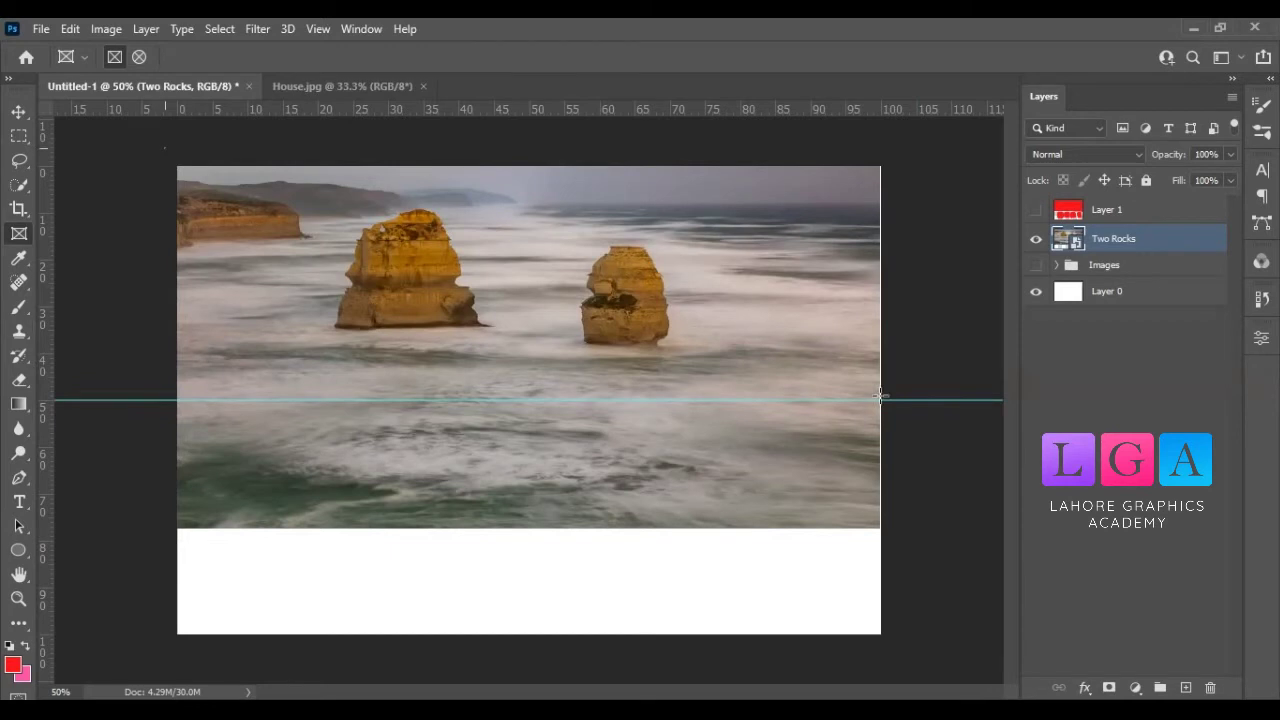
# Draw a frame over the Two Rocks photo from the top-left corner to the centre guide, undoing the oversized drag
pyautogui.moveTo(165, 148); pyautogui.dragTo(893, 399)
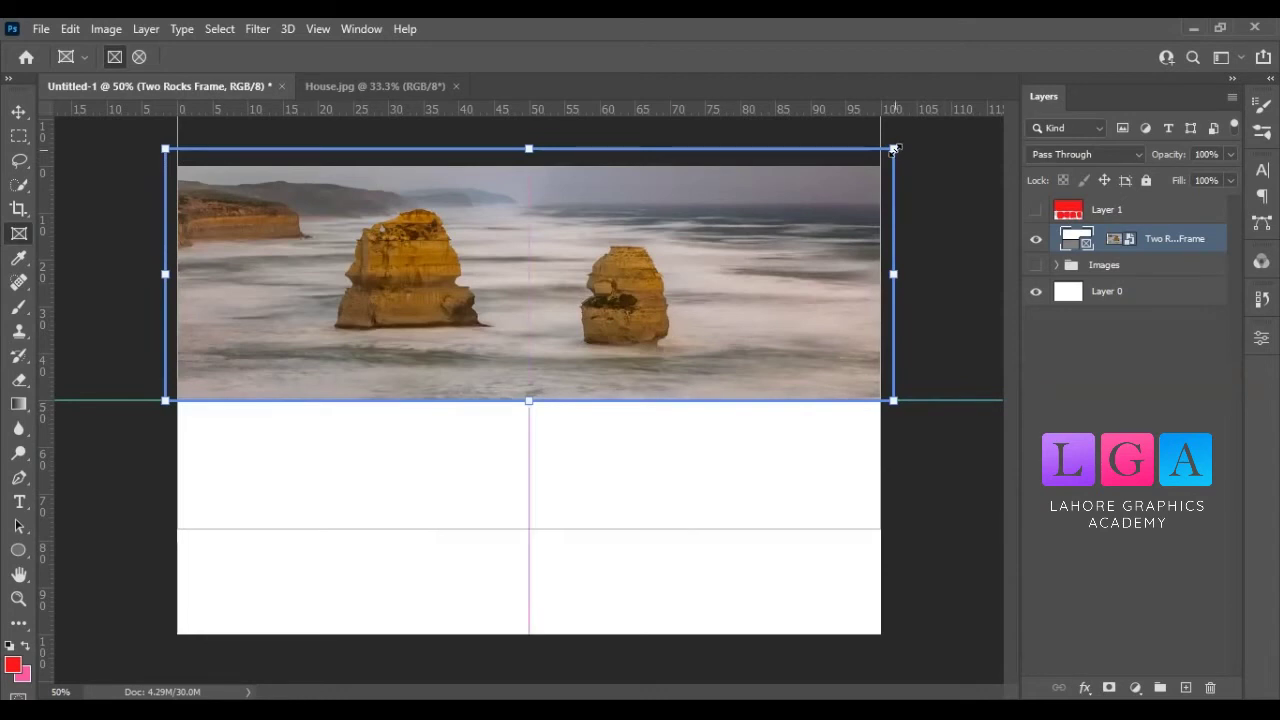
pyautogui.moveTo(930, 133); pyautogui.dragTo(929, 132)
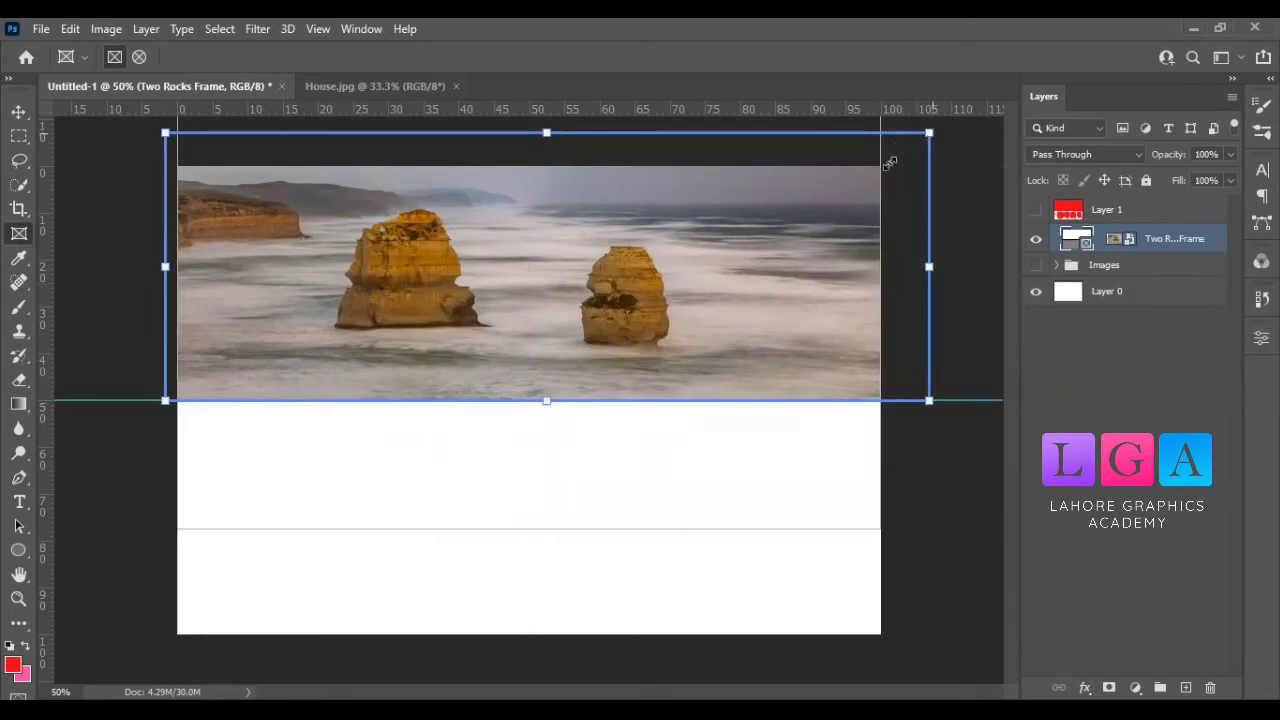
pyautogui.hotkey('ctrl', 'z')
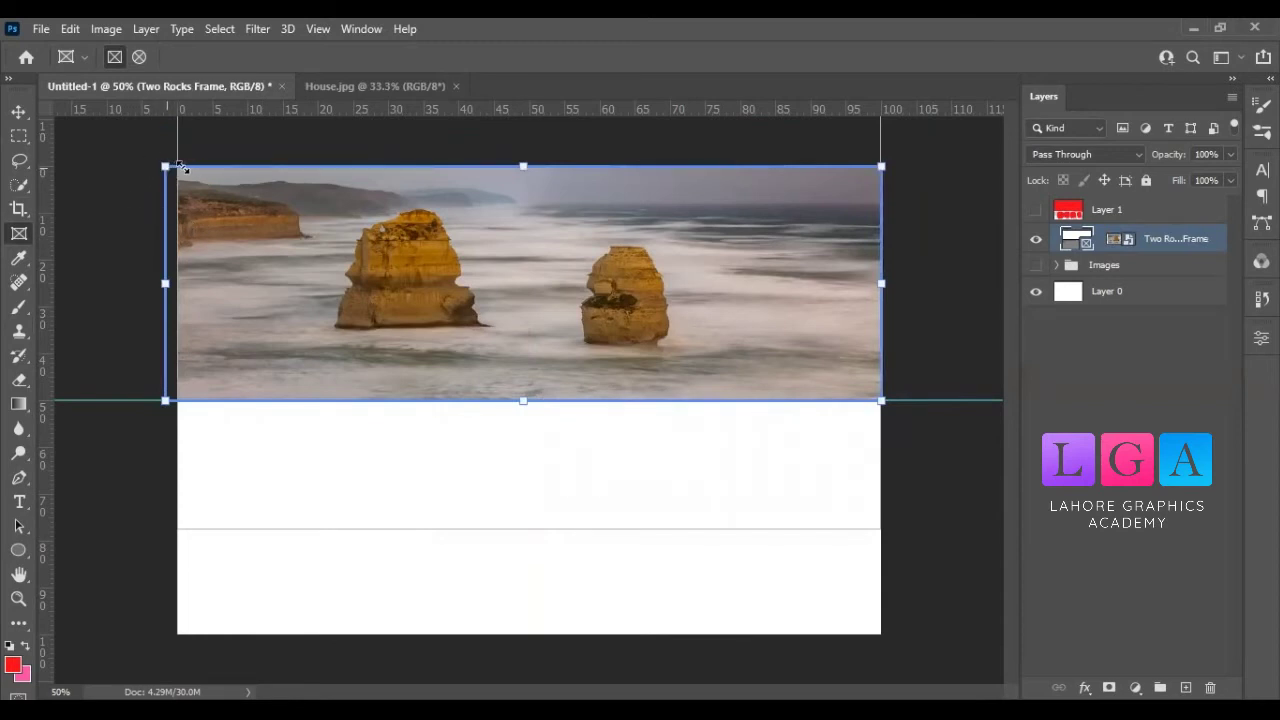
pyautogui.hotkey('ctrl', 'z')
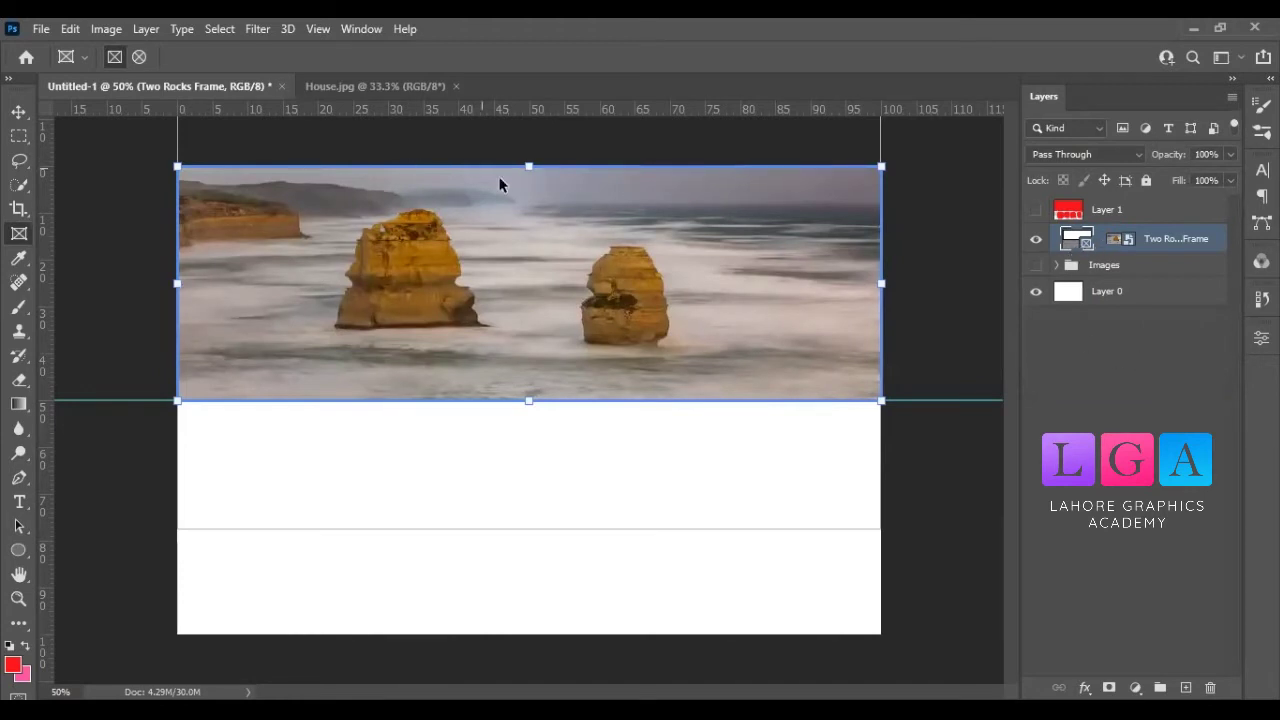
pyautogui.click(1071, 379)
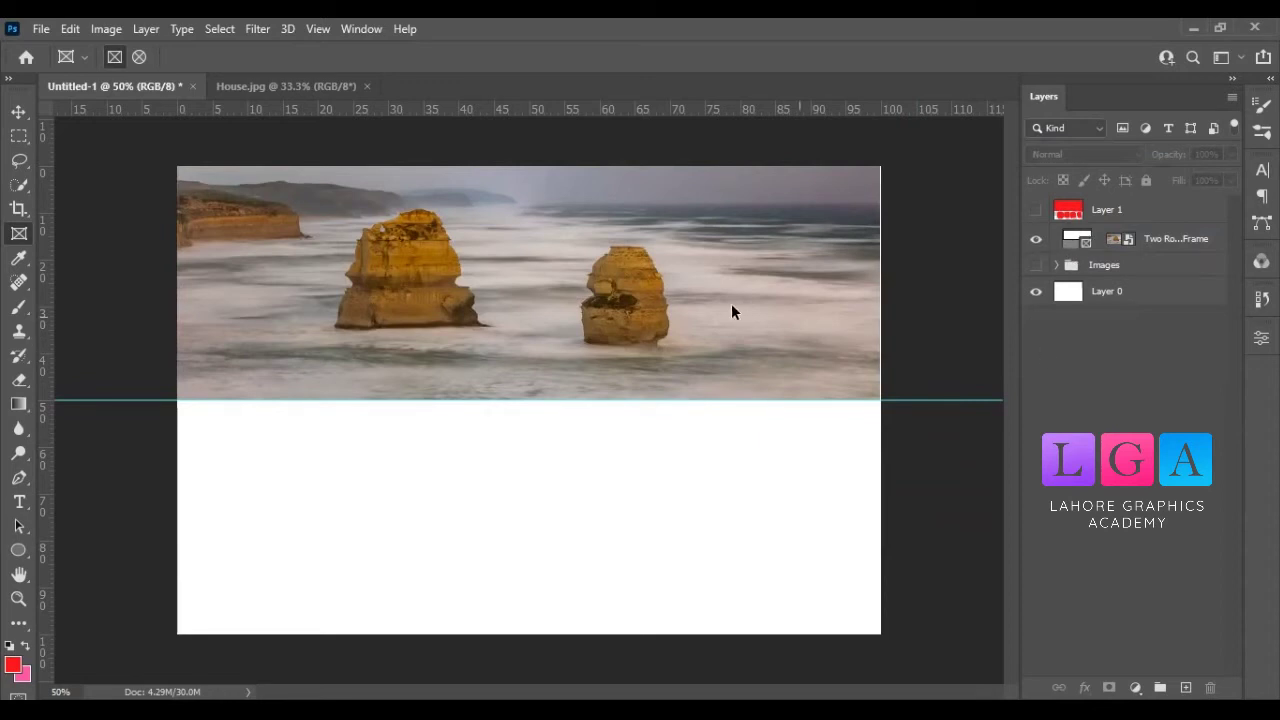
# Select the Two Rocks frame via its frame thumbnail after comparing it with the content thumbnail
pyautogui.click(1114, 244)
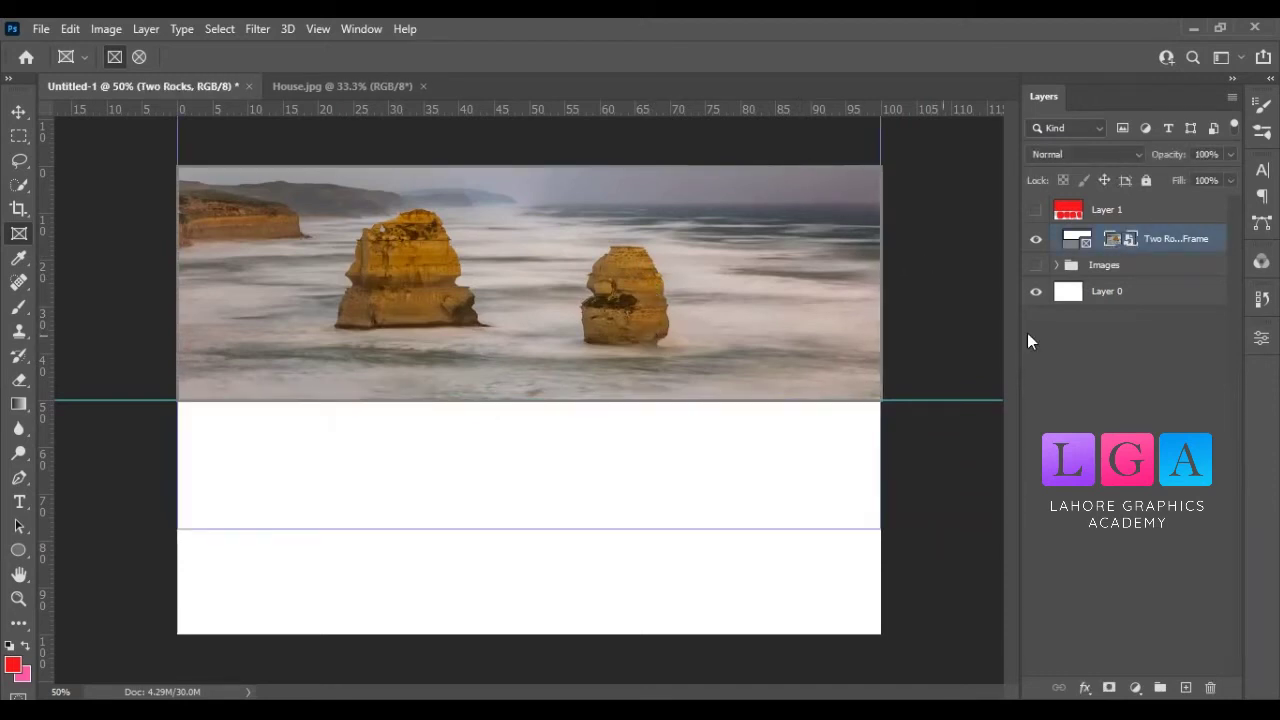
pyautogui.click(1117, 346)
pyautogui.click(1079, 243)
pyautogui.click(1076, 246)
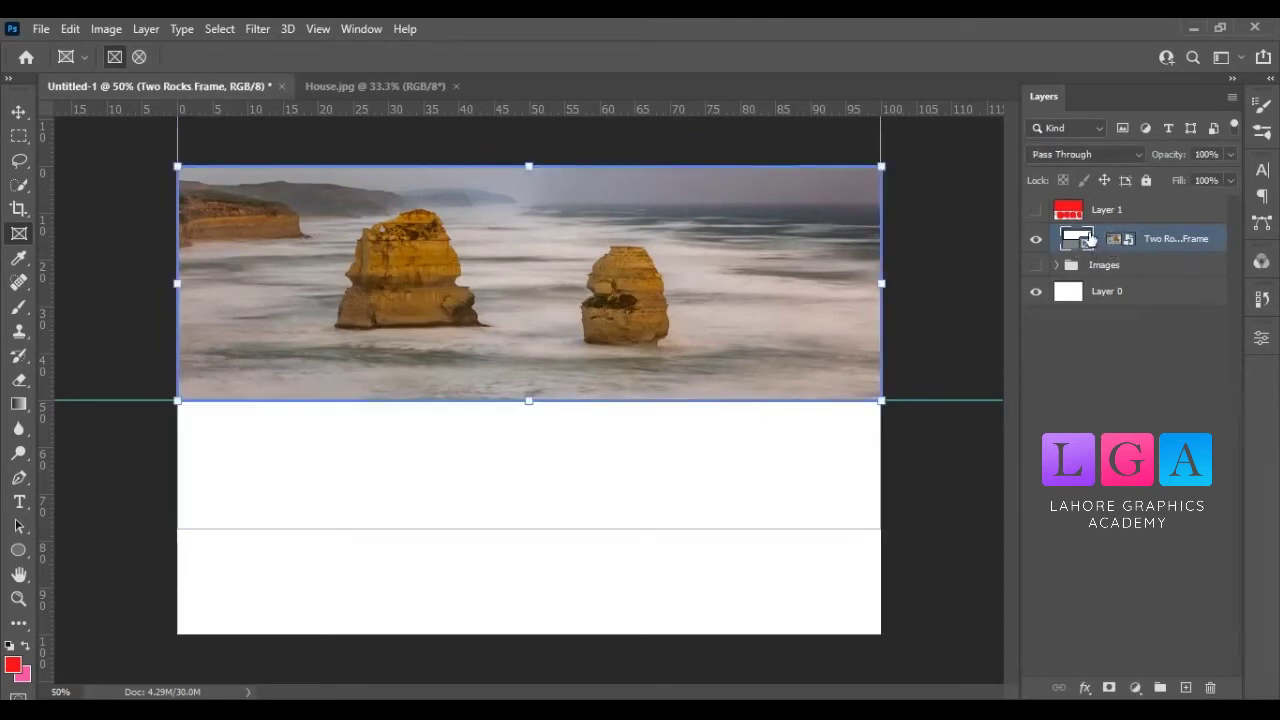
pyautogui.click(1117, 243)
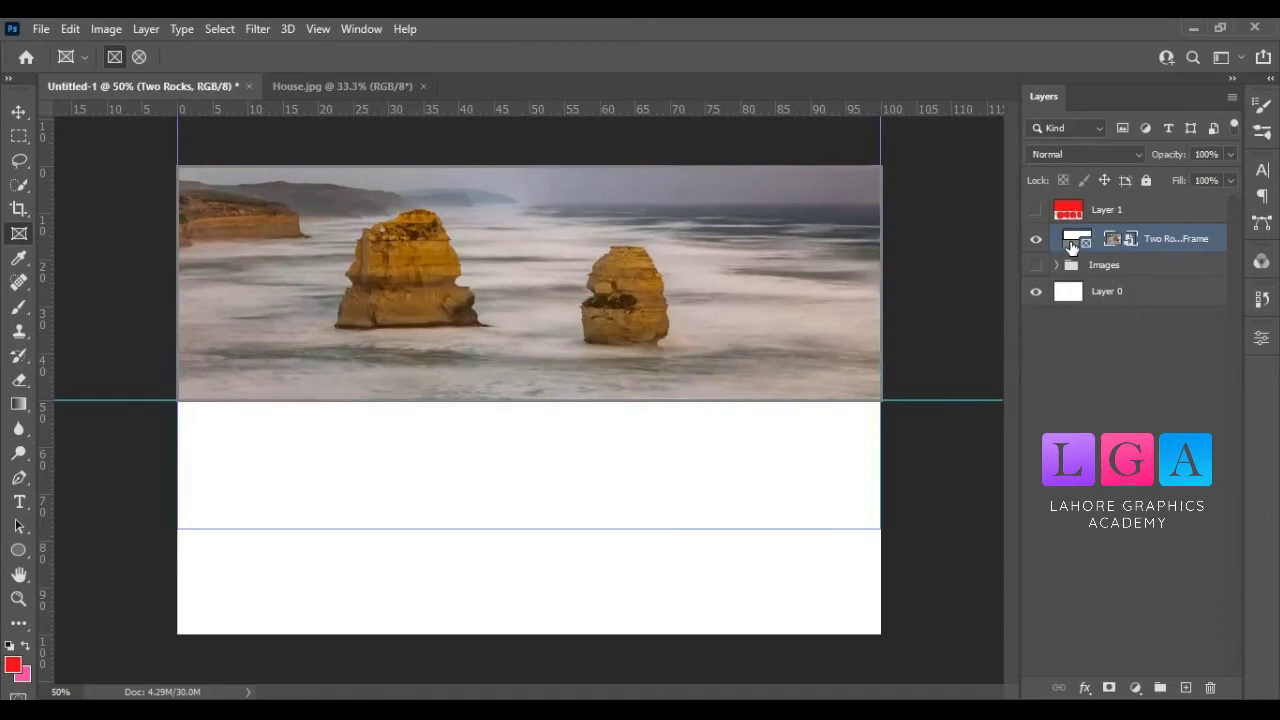
pyautogui.click(1075, 245)
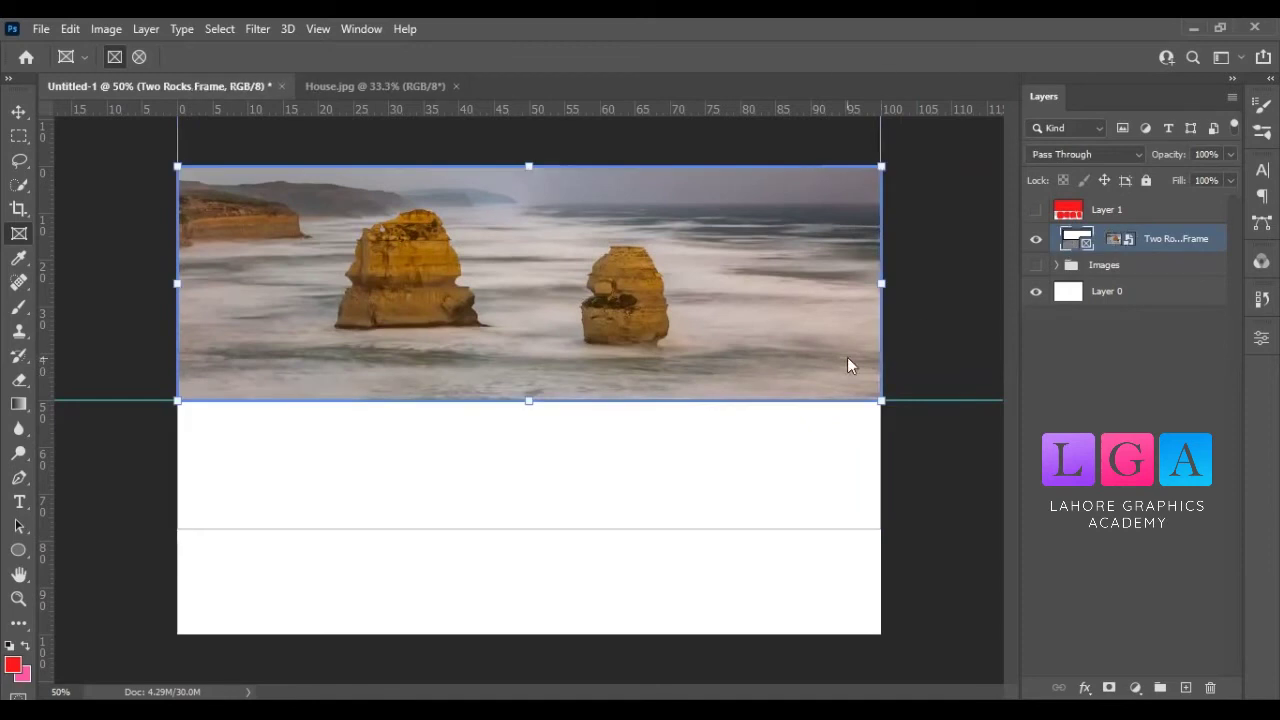
# Undo moving the Two Rocks frame so it returns to the top of the canvas
pyautogui.click(1086, 240)
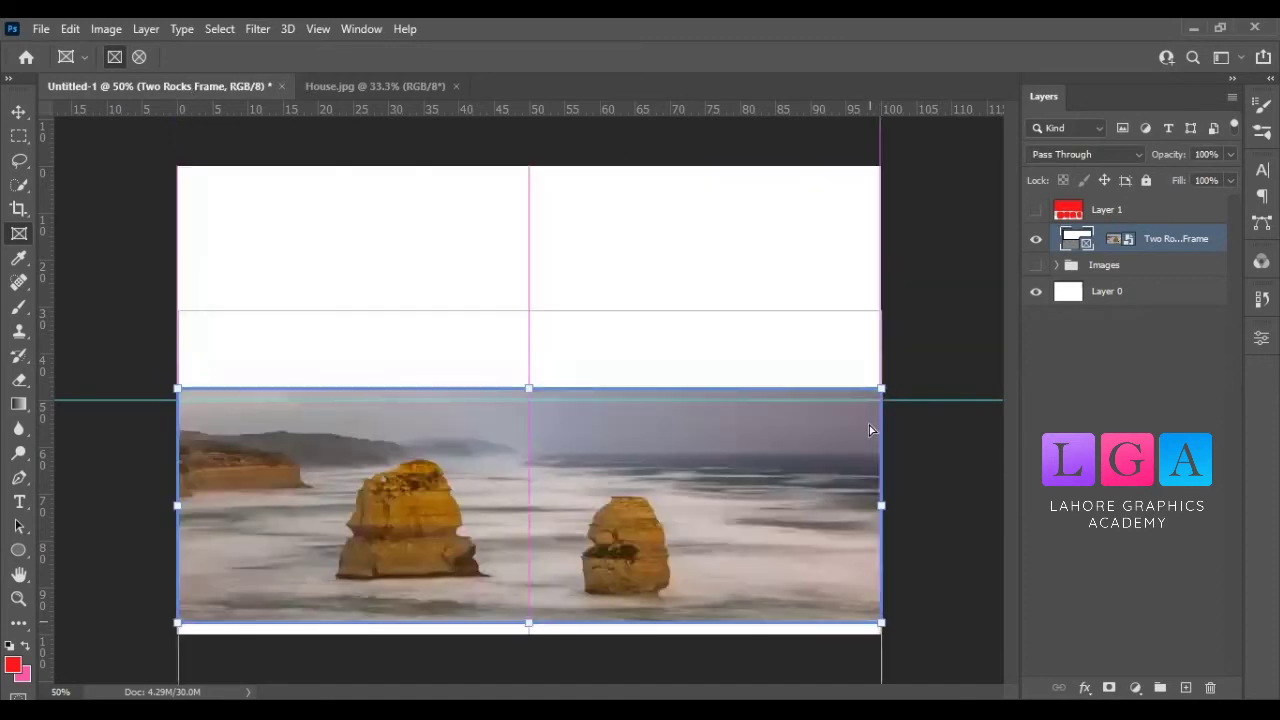
pyautogui.hotkey('ctrl', 'z')
pyautogui.click(1037, 369)
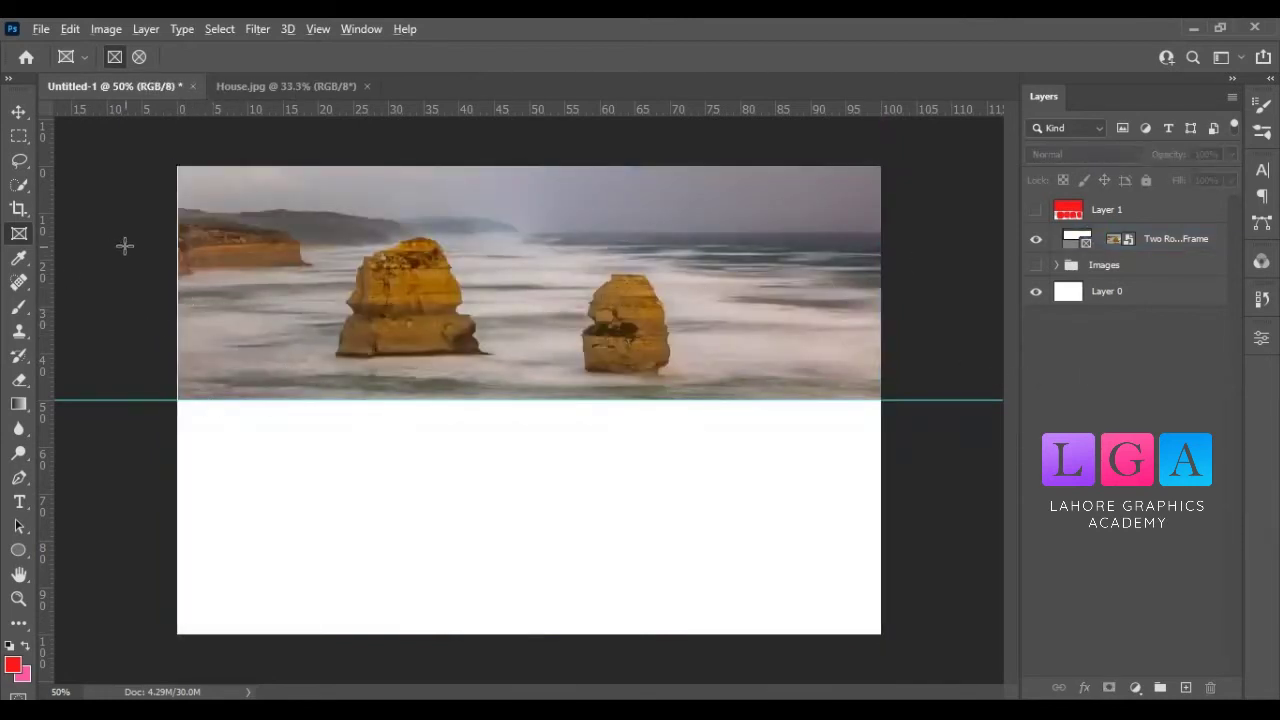
pyautogui.hotkey('ctrl', '+')
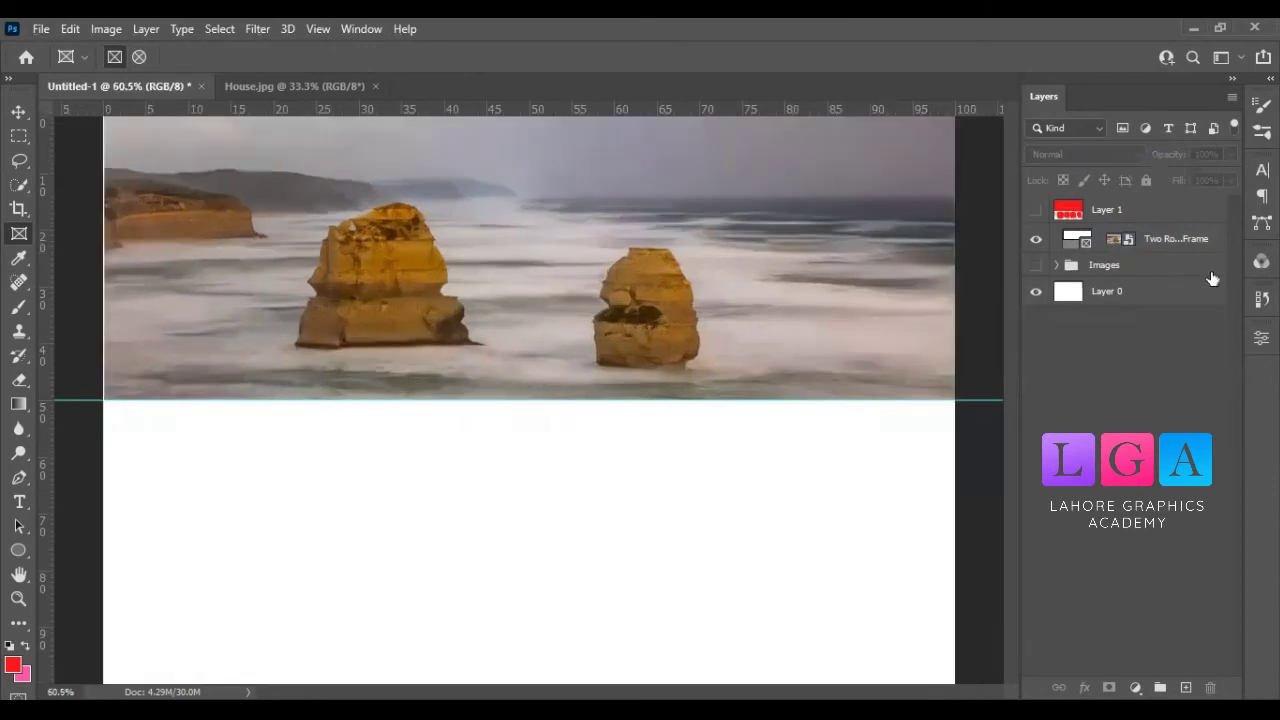
# Scale the photo inside the Two Rocks frame up to about 50.15% and commit
pyautogui.click(1133, 244)
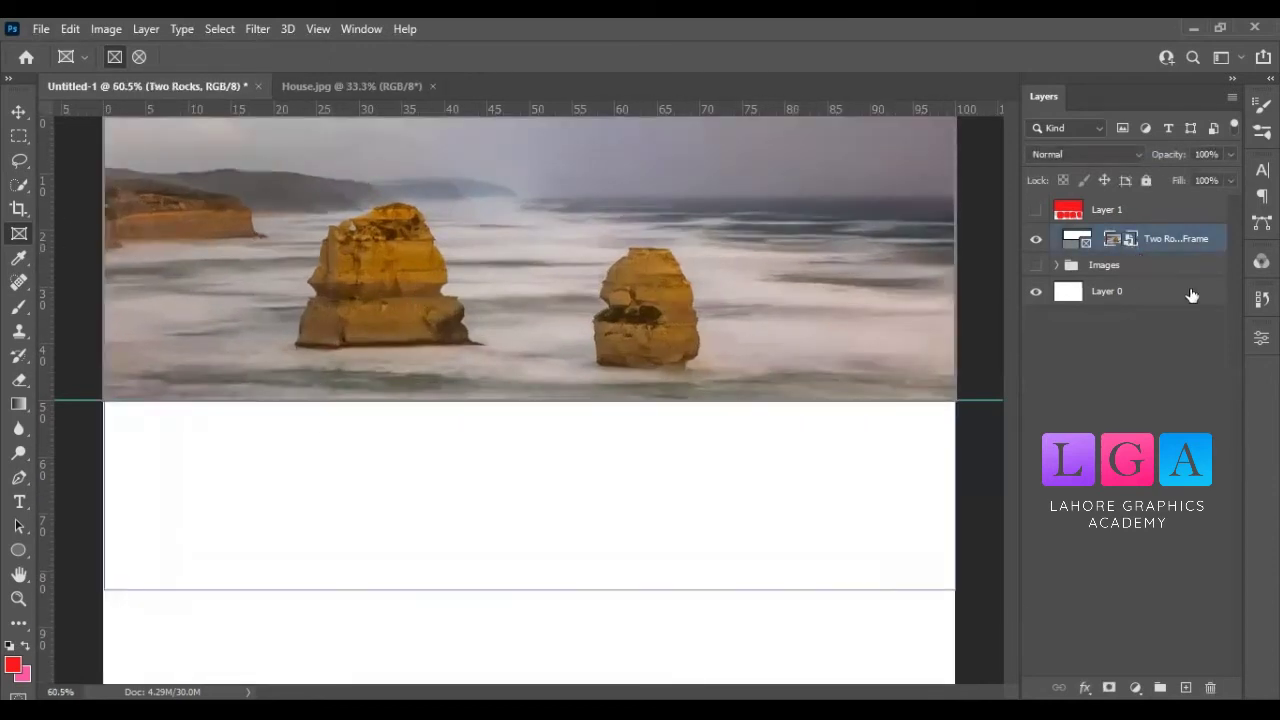
pyautogui.hotkey('ctrl', 't')
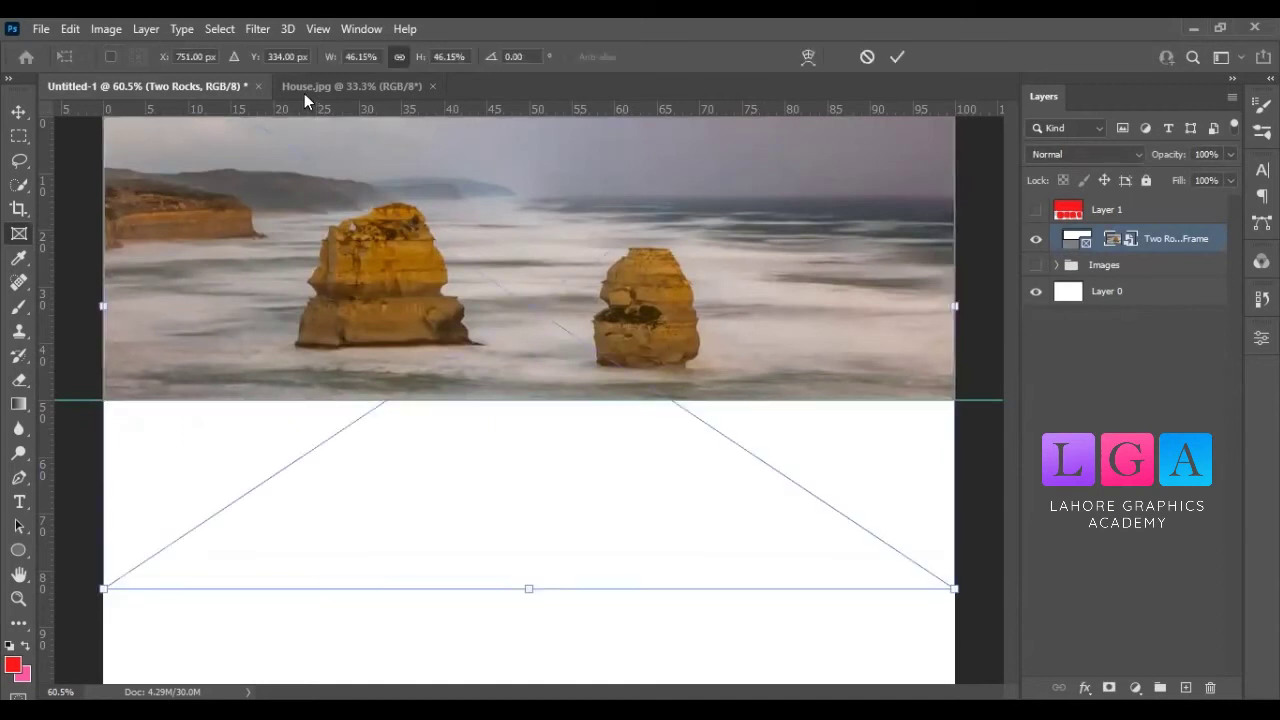
pyautogui.moveTo(329, 56); pyautogui.dragTo(752, 75)
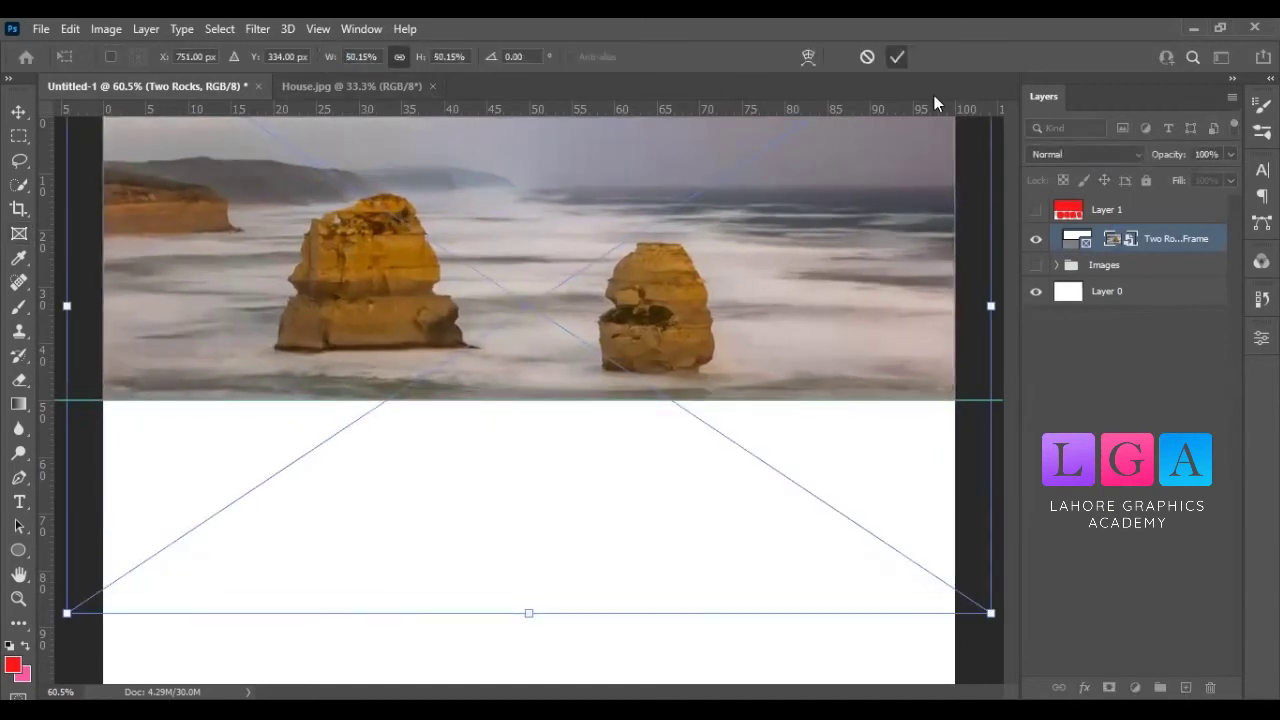
pyautogui.press('Return')
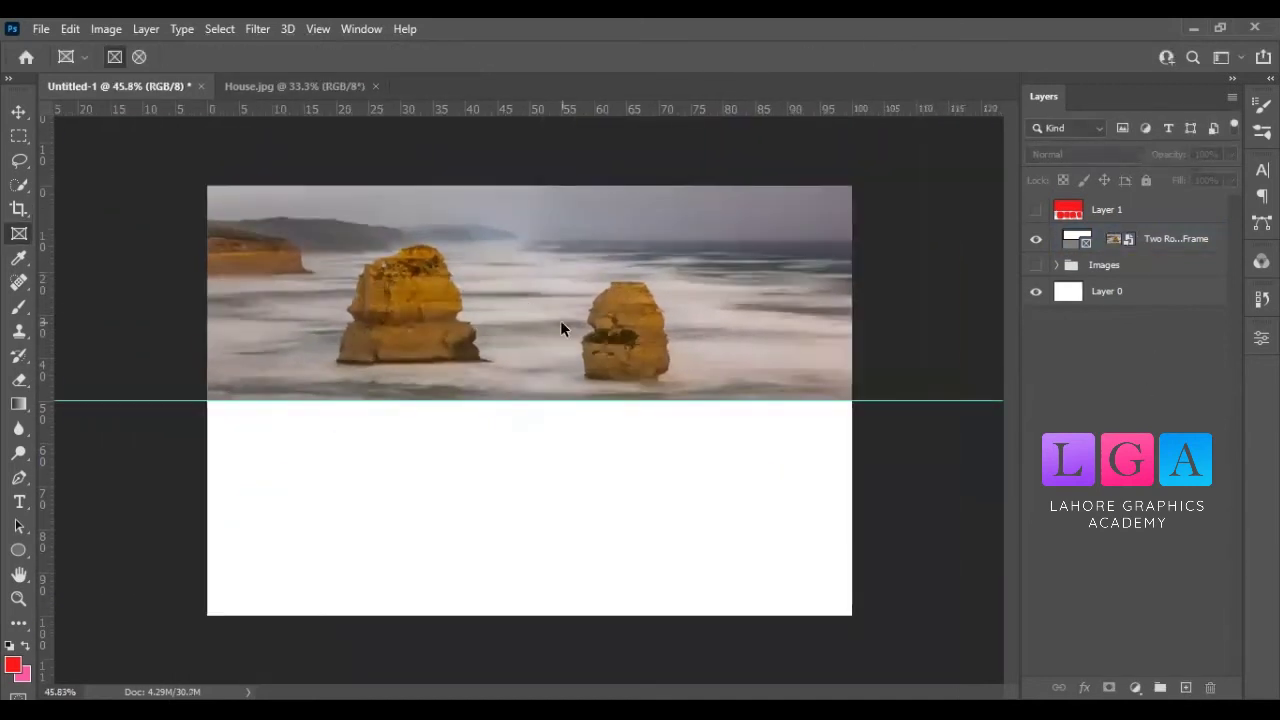
pyautogui.scroll(2, 560, 320)
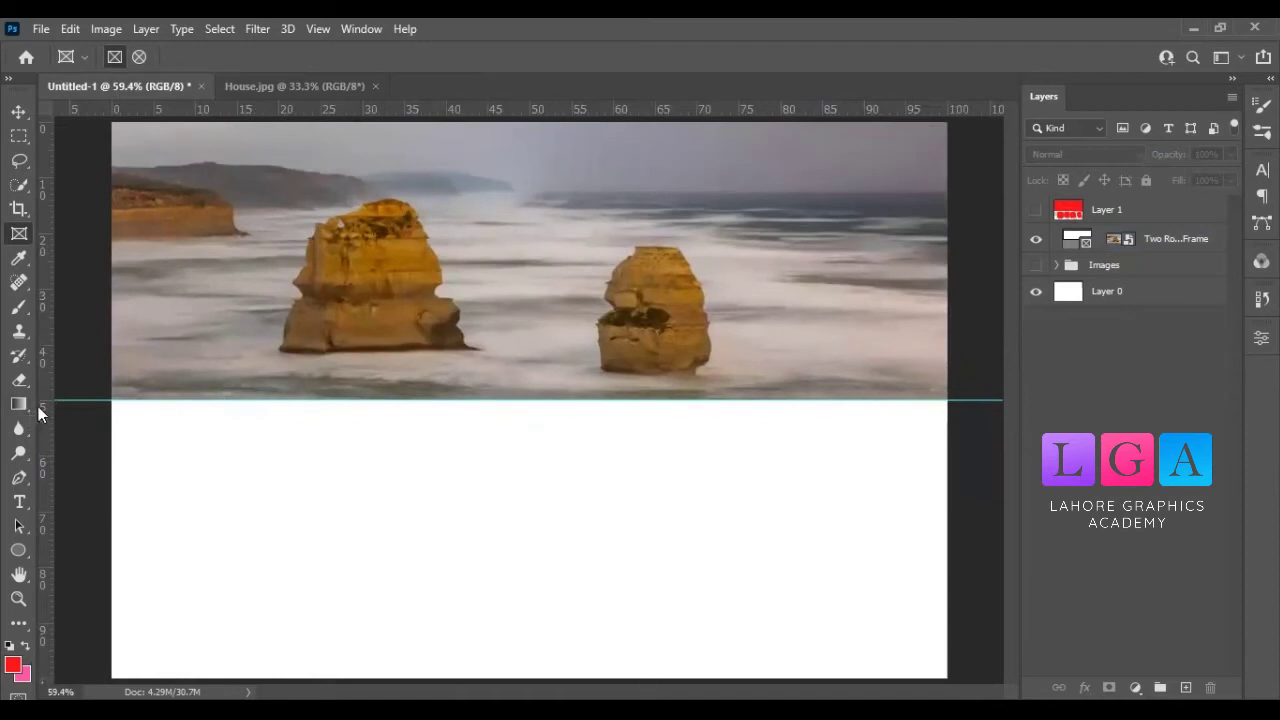
pyautogui.moveTo(276, 114); pyautogui.dragTo(263, 228)
pyautogui.moveTo(300, 194); pyautogui.dragTo(280, 520)
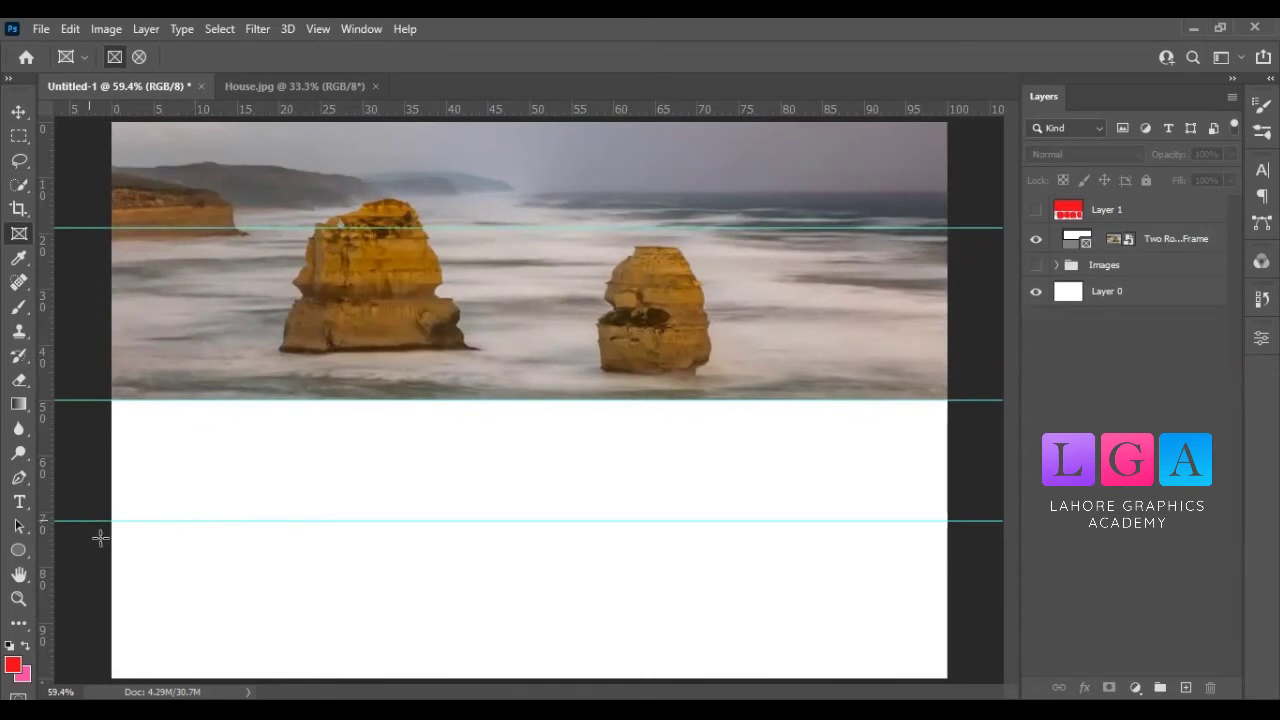
pyautogui.click(21, 116)
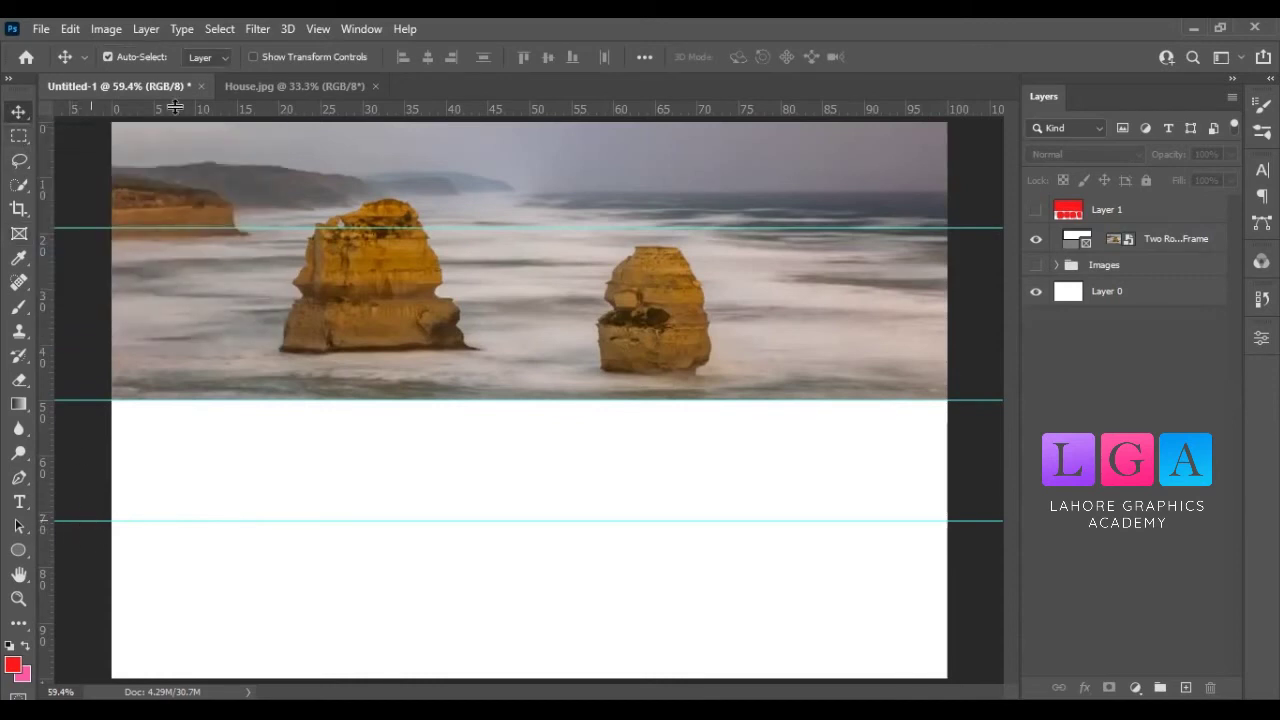
pyautogui.hotkey('ctrl', 'z')
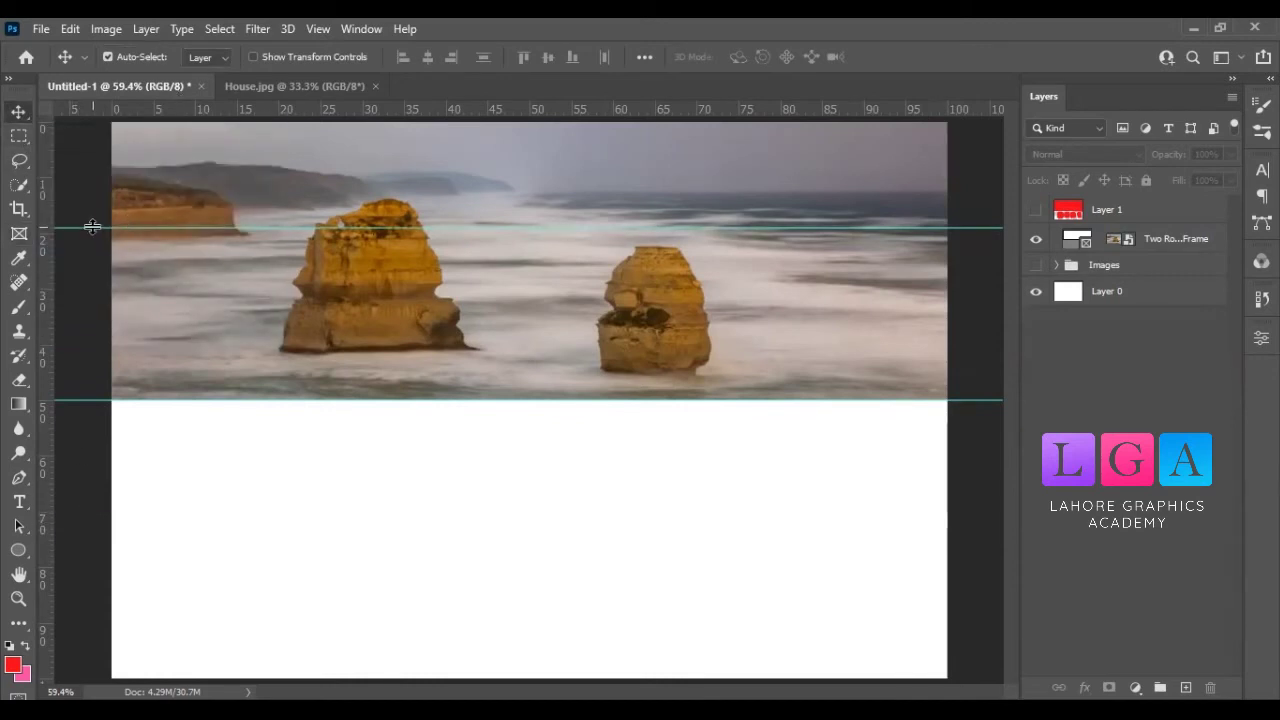
pyautogui.hotkey('ctrl', 'z')
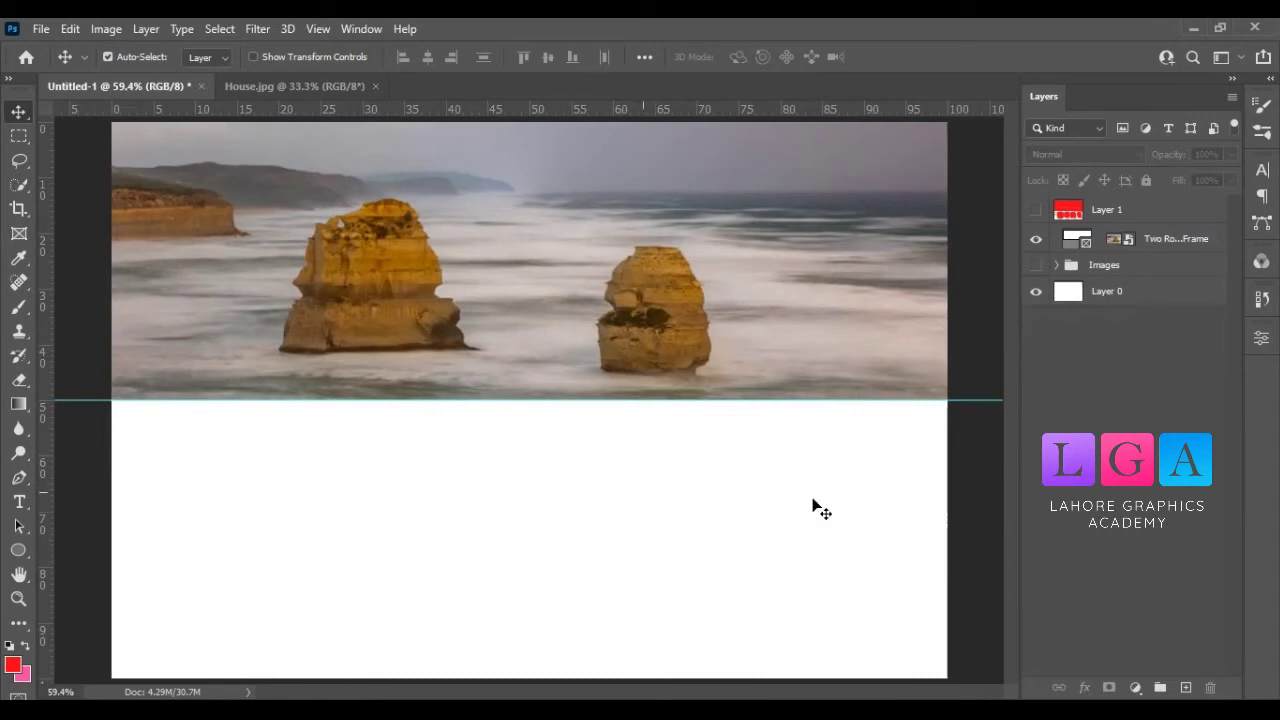
pyautogui.rightClick(1071, 249)
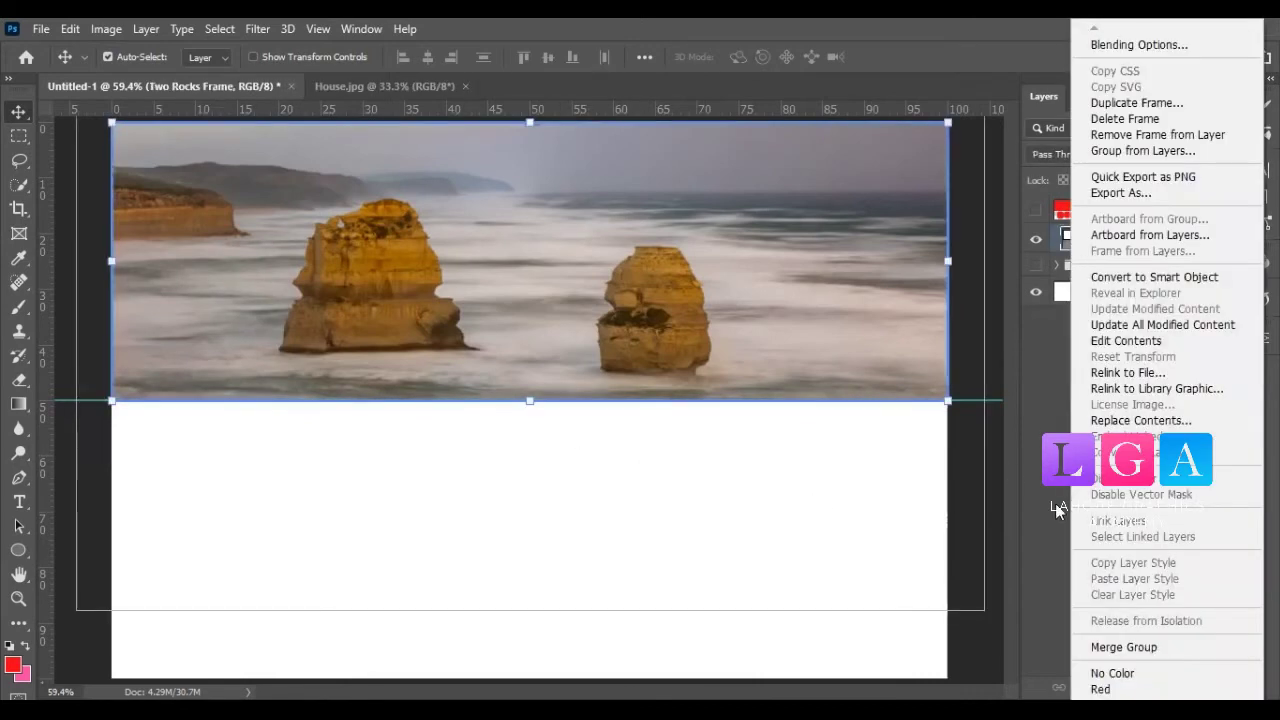
pyautogui.click(1051, 508)
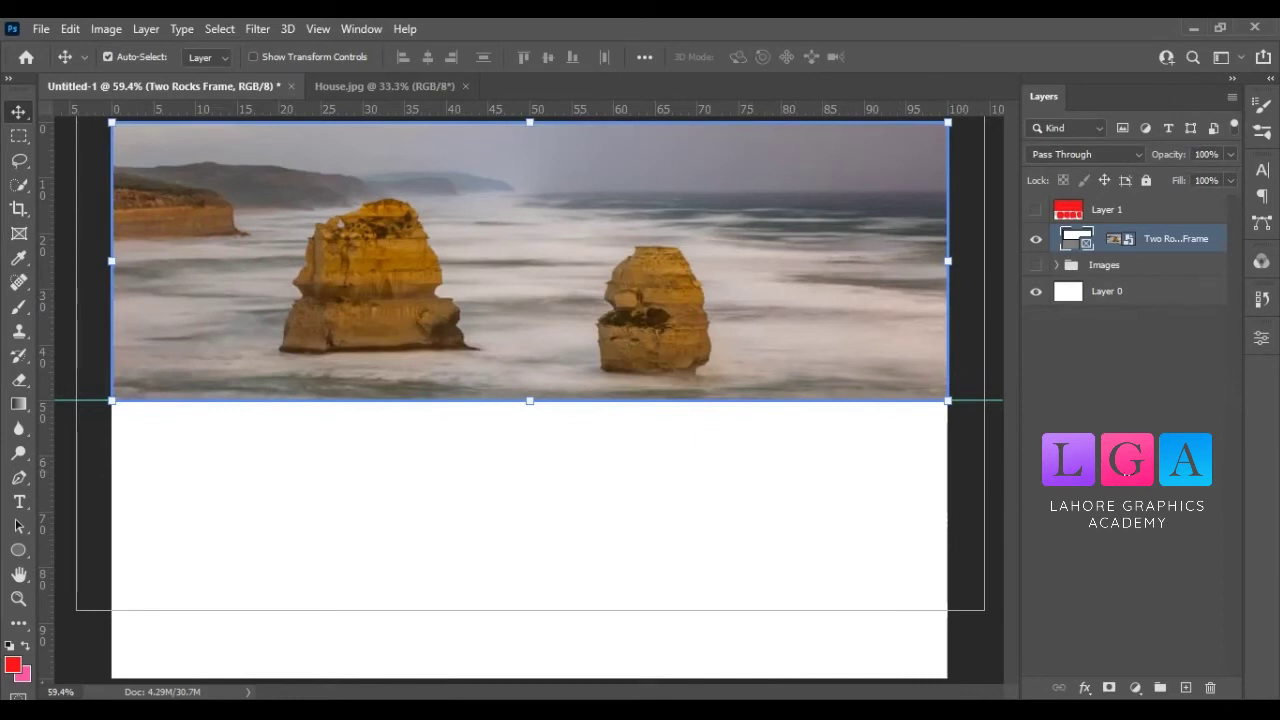
pyautogui.click(1052, 350)
pyautogui.click(1036, 210)
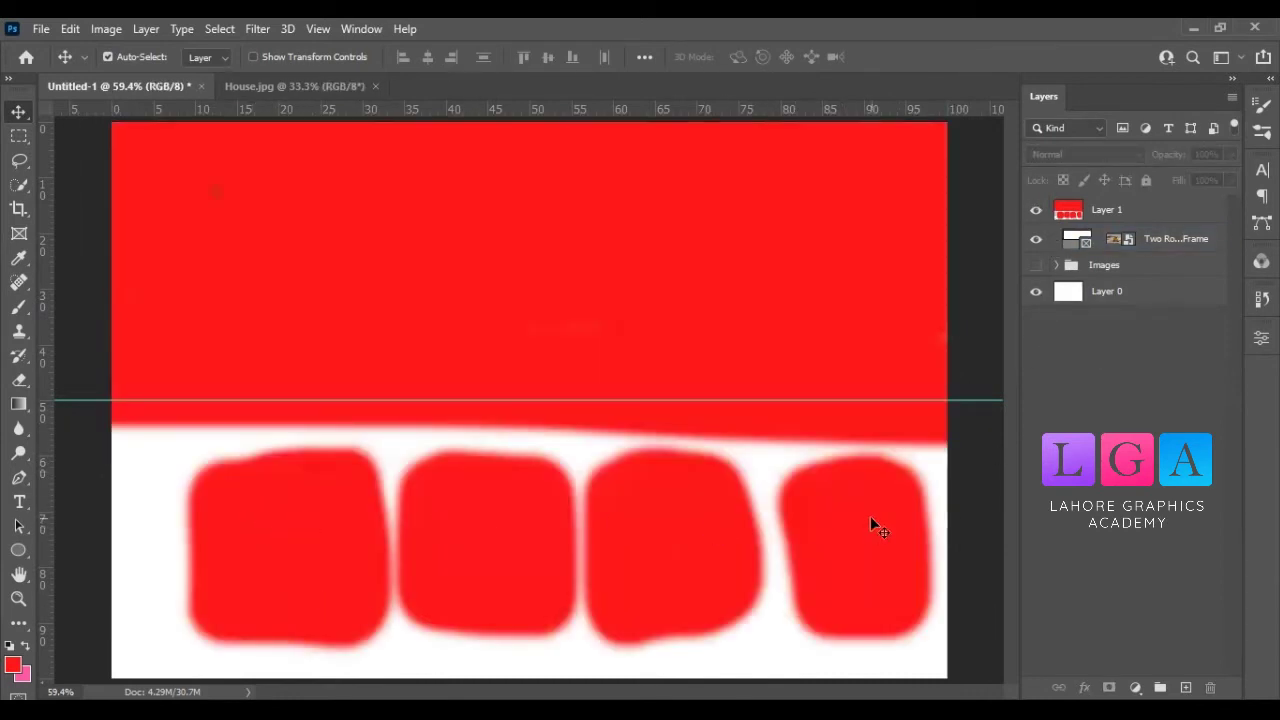
pyautogui.click(1036, 210)
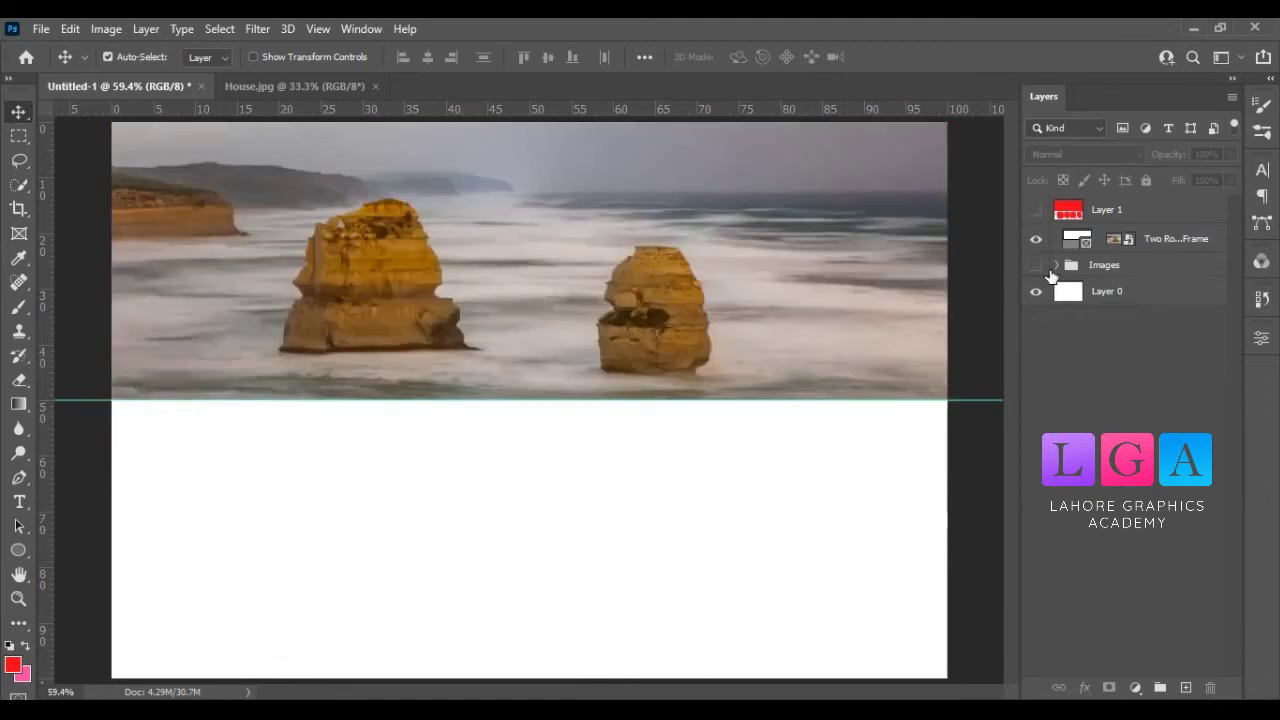
pyautogui.click(1065, 268)
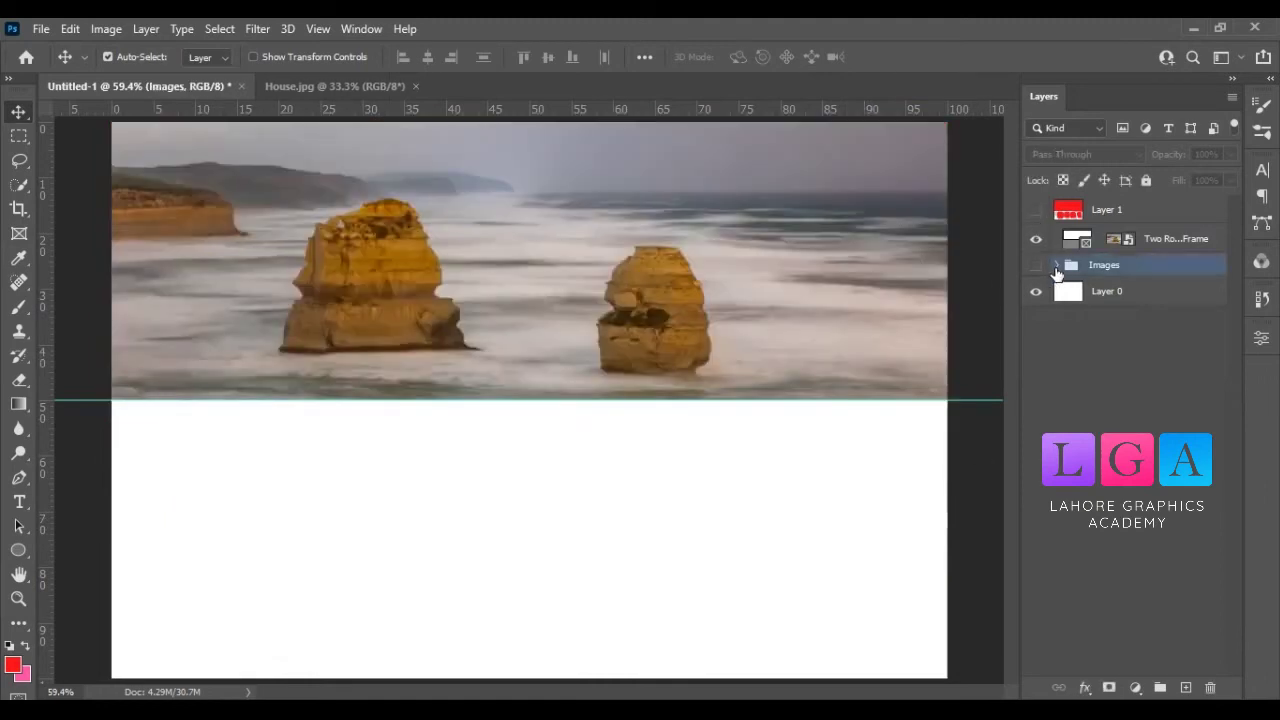
pyautogui.click(1056, 265)
pyautogui.click(1115, 292)
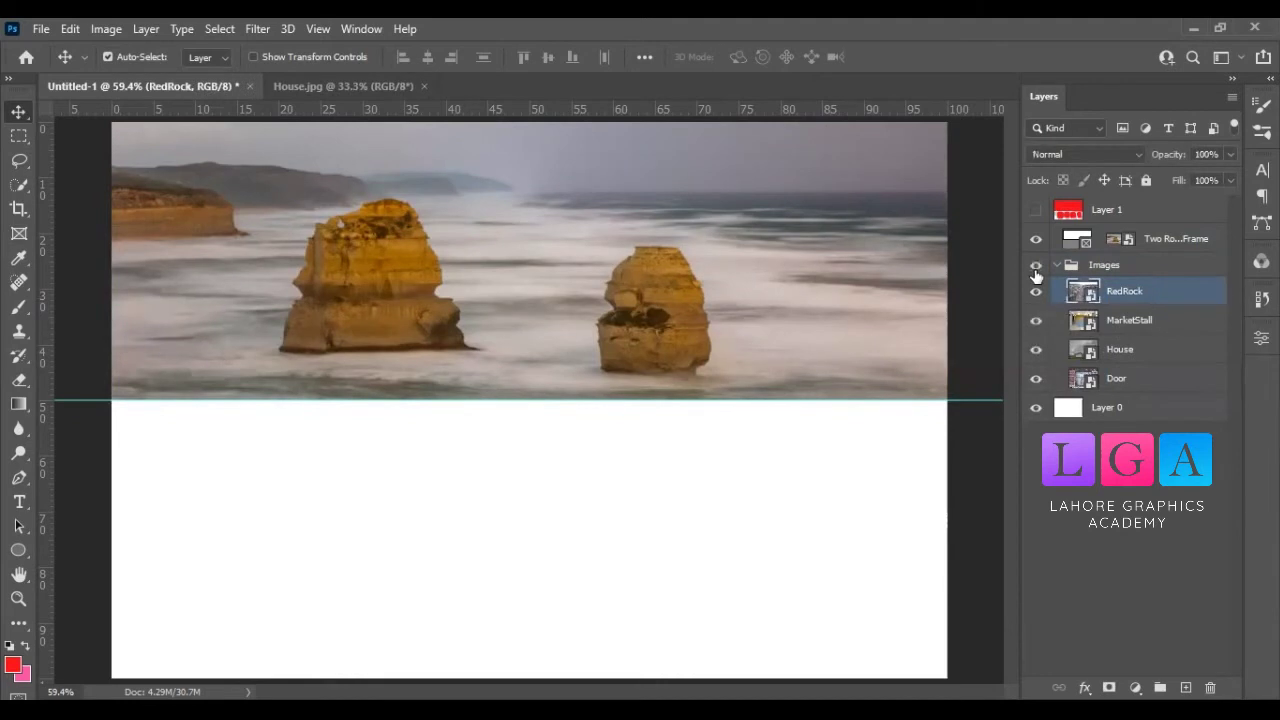
pyautogui.click(1036, 265)
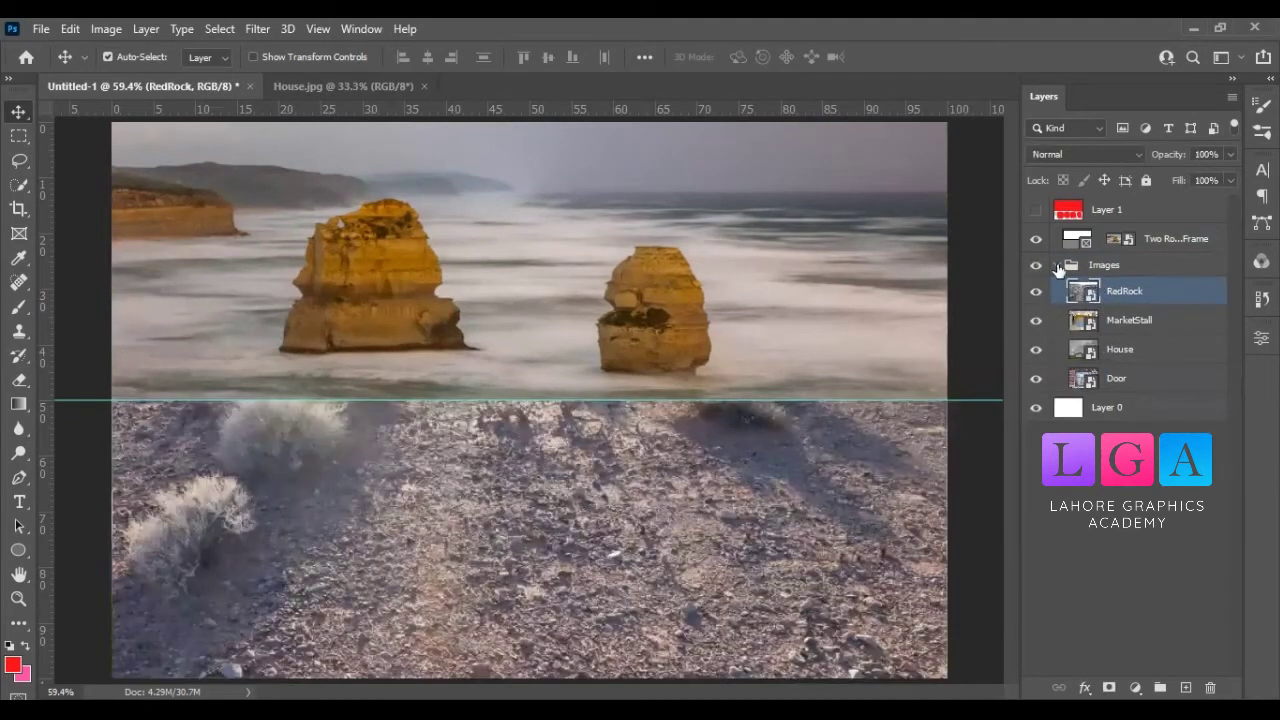
pyautogui.click(1056, 266)
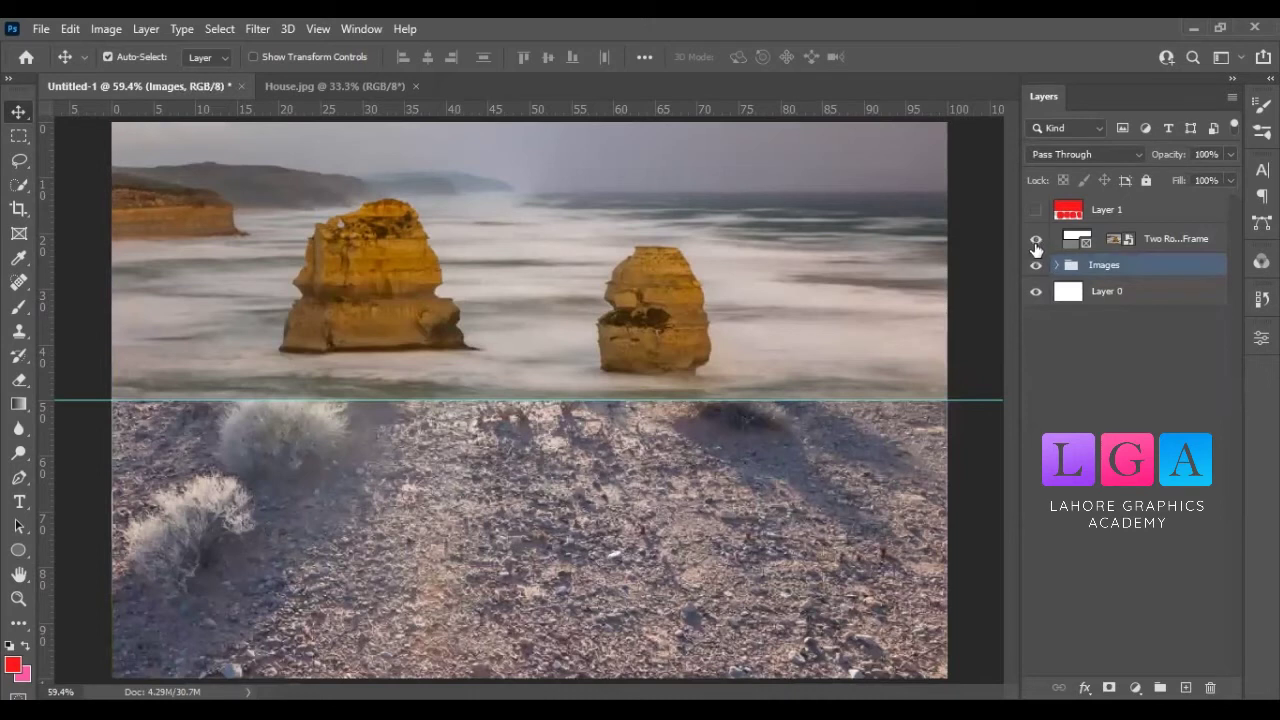
pyautogui.click(1036, 265)
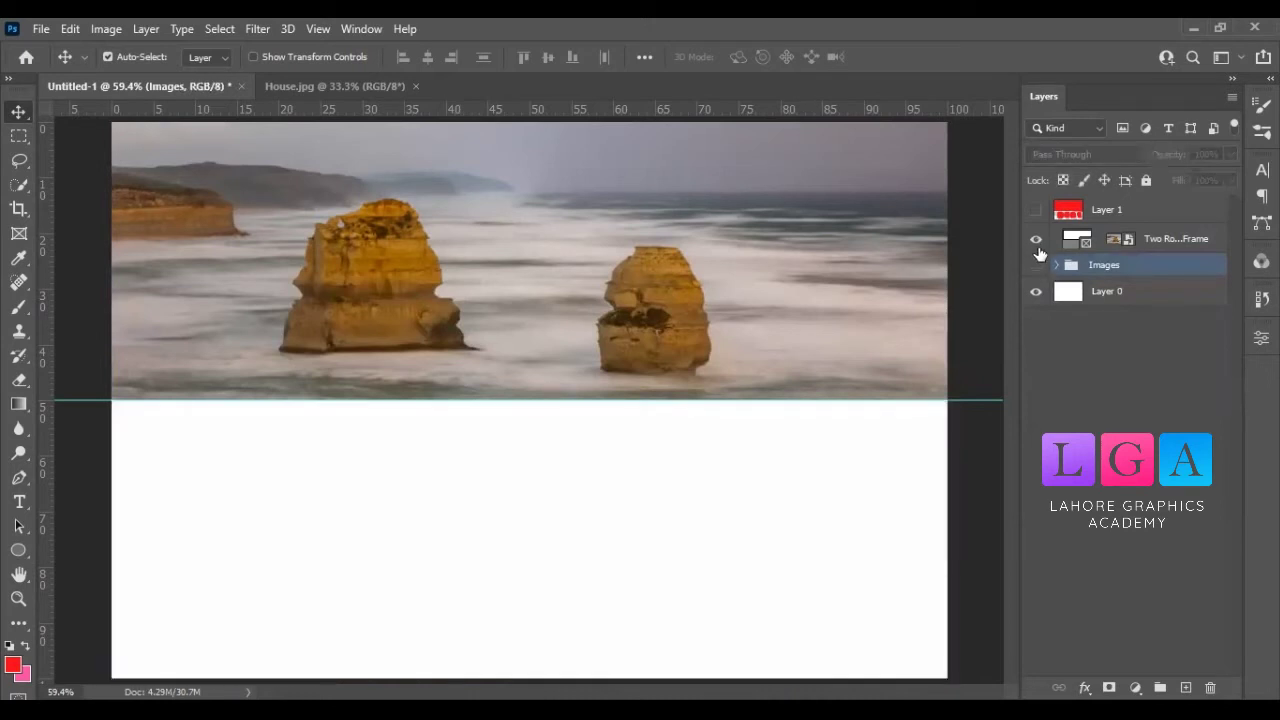
pyautogui.click(1174, 247)
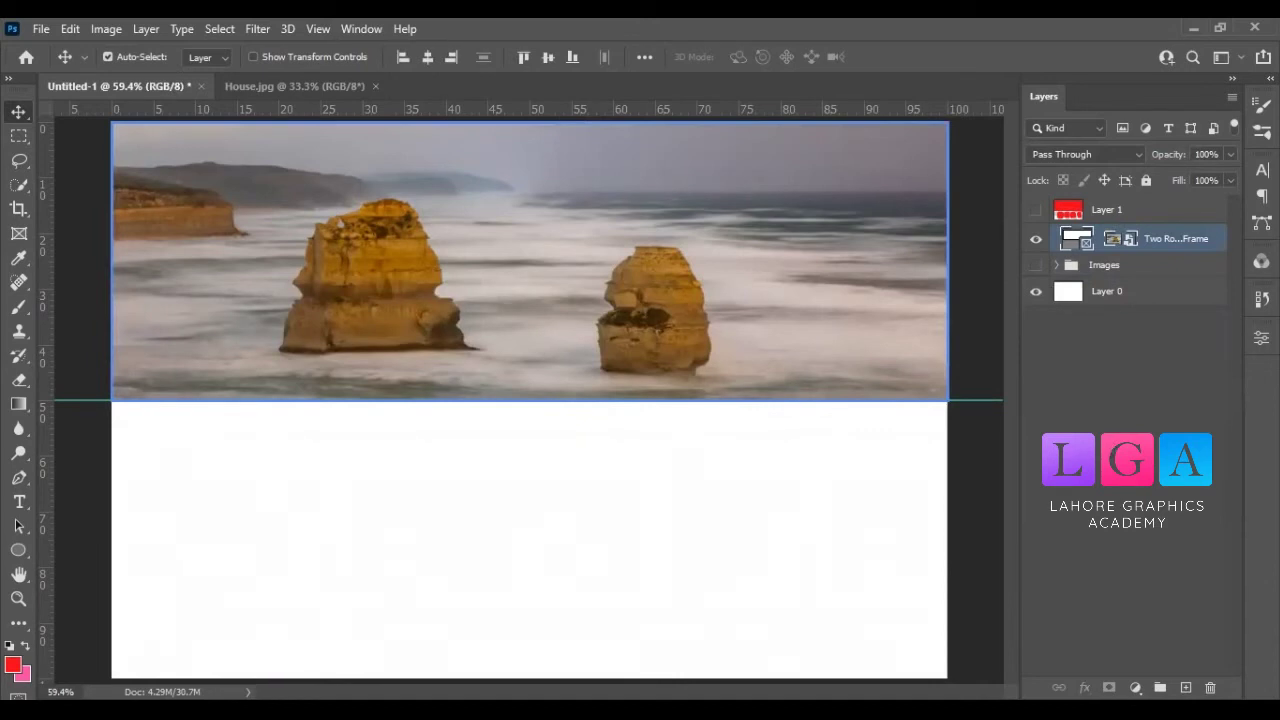
# Put the Two Rocks frame into a new group named 'Slider'
pyautogui.hotkey('ctrl', 'g')
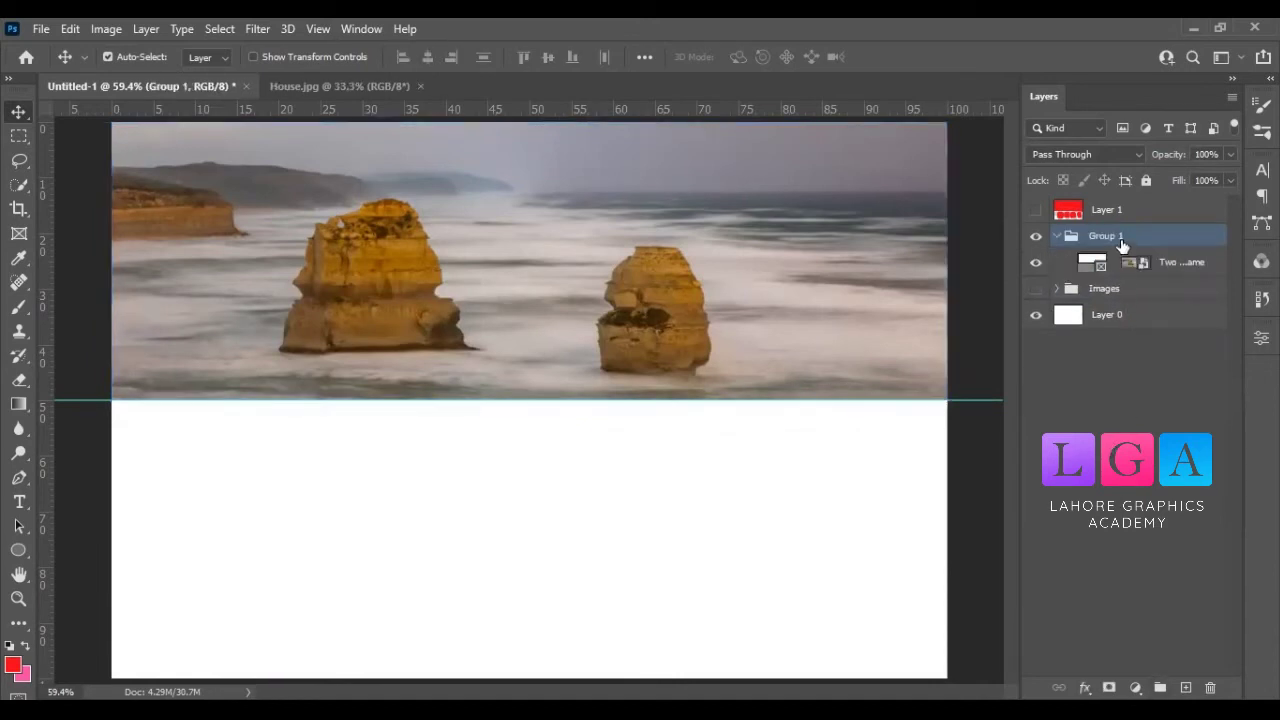
pyautogui.write('SLid')
pyautogui.hotkey('ctrl', 'a')
pyautogui.write('Slider')
pyautogui.press('Return')
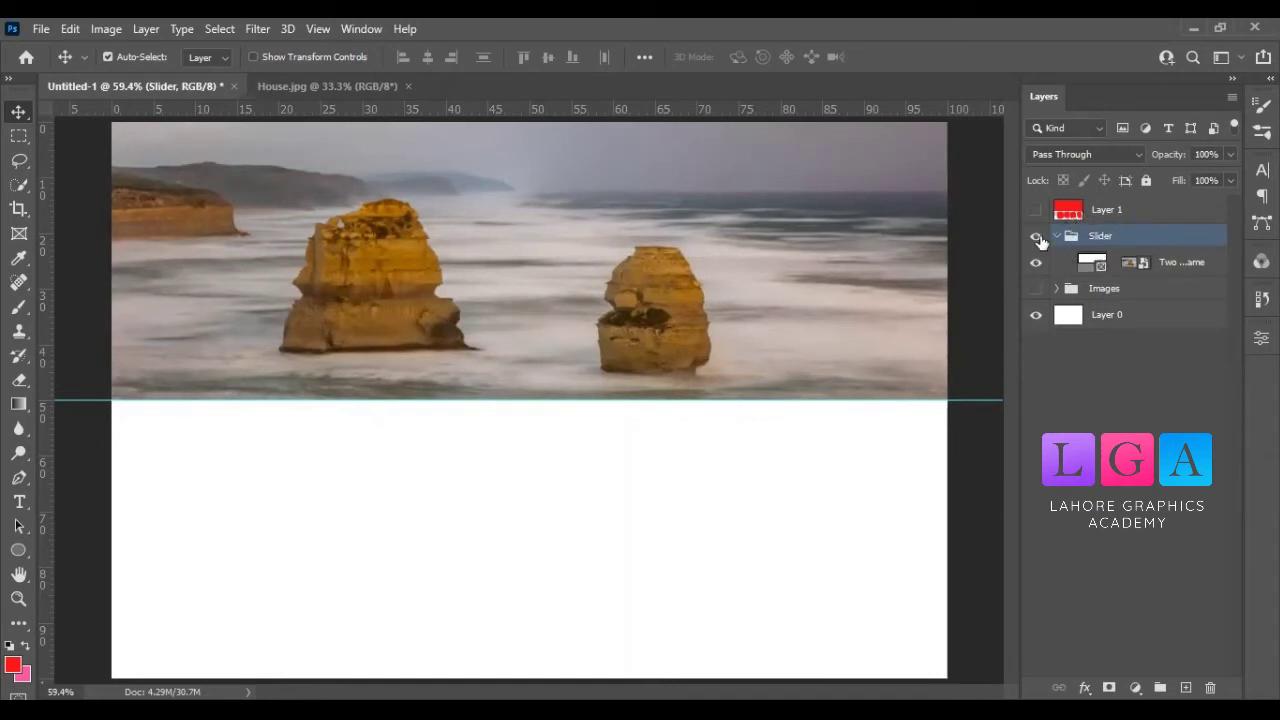
# Hide the Slider group so only white Layer 0 shows
pyautogui.click(1066, 257)
pyautogui.click(1037, 237)
pyautogui.click(1038, 238)
pyautogui.click(1143, 388)
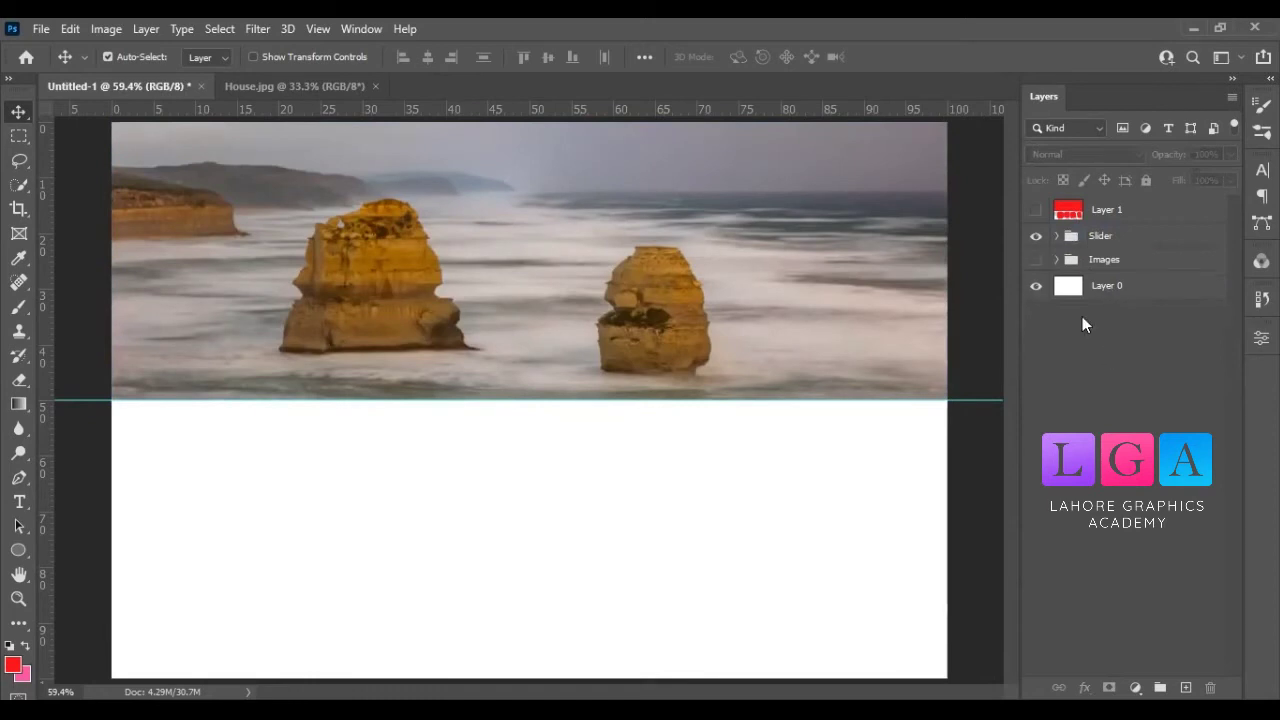
pyautogui.click(1035, 237)
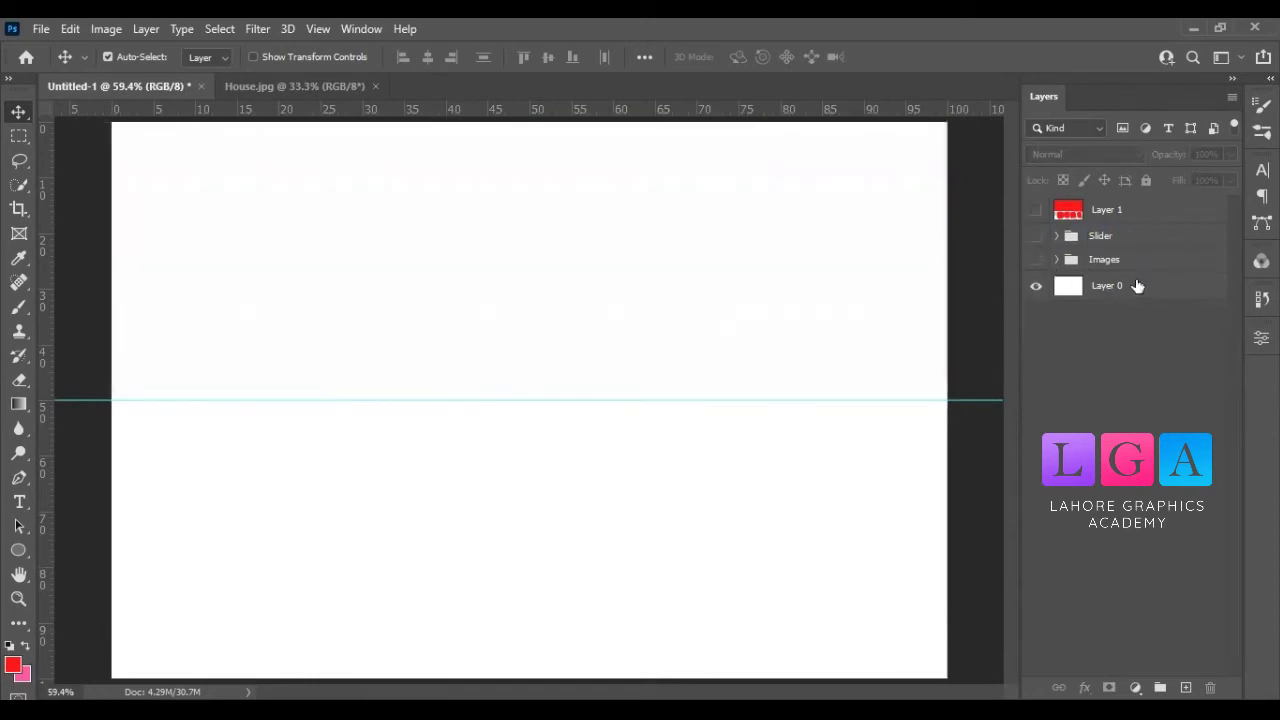
# Show the Images group, briefly checking Layer 1's red layout sketch
pyautogui.click(1036, 260)
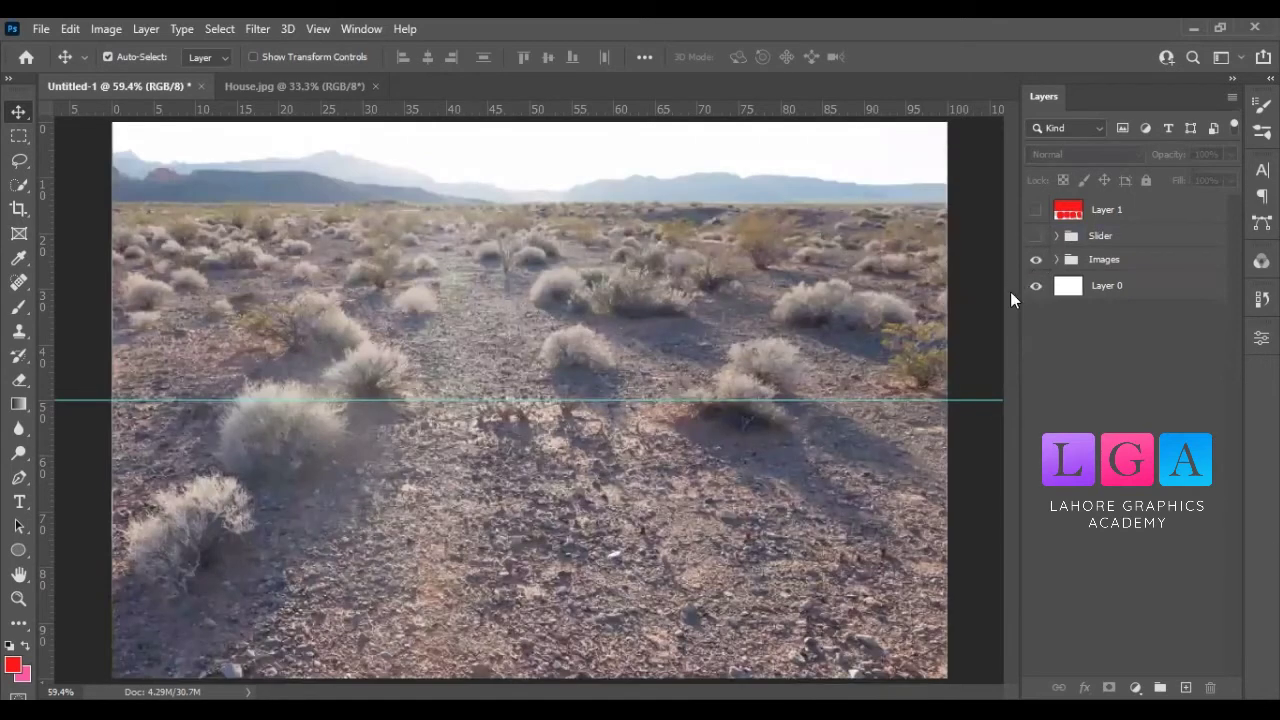
pyautogui.click(1036, 210)
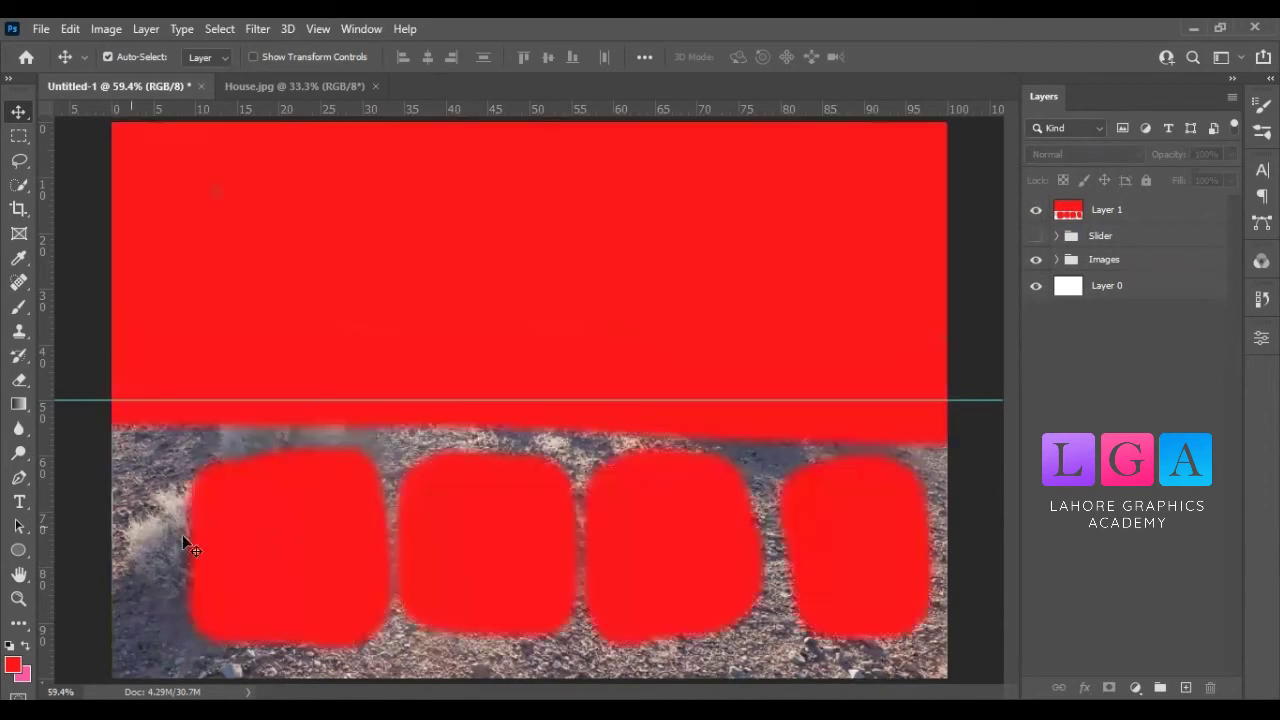
pyautogui.click(1036, 210)
# Scale the Images group to about 36.05% into the bottom-left corner and apply it
pyautogui.click(1101, 258)
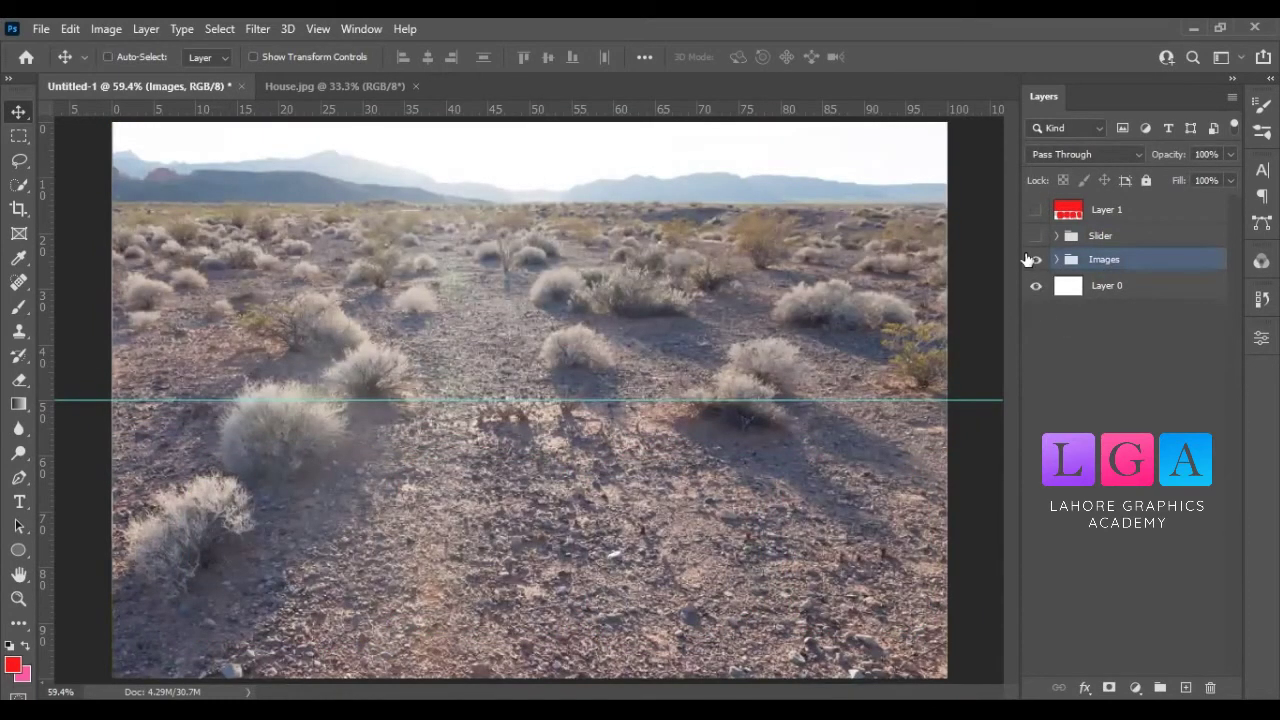
pyautogui.hotkey('ctrl', 't')
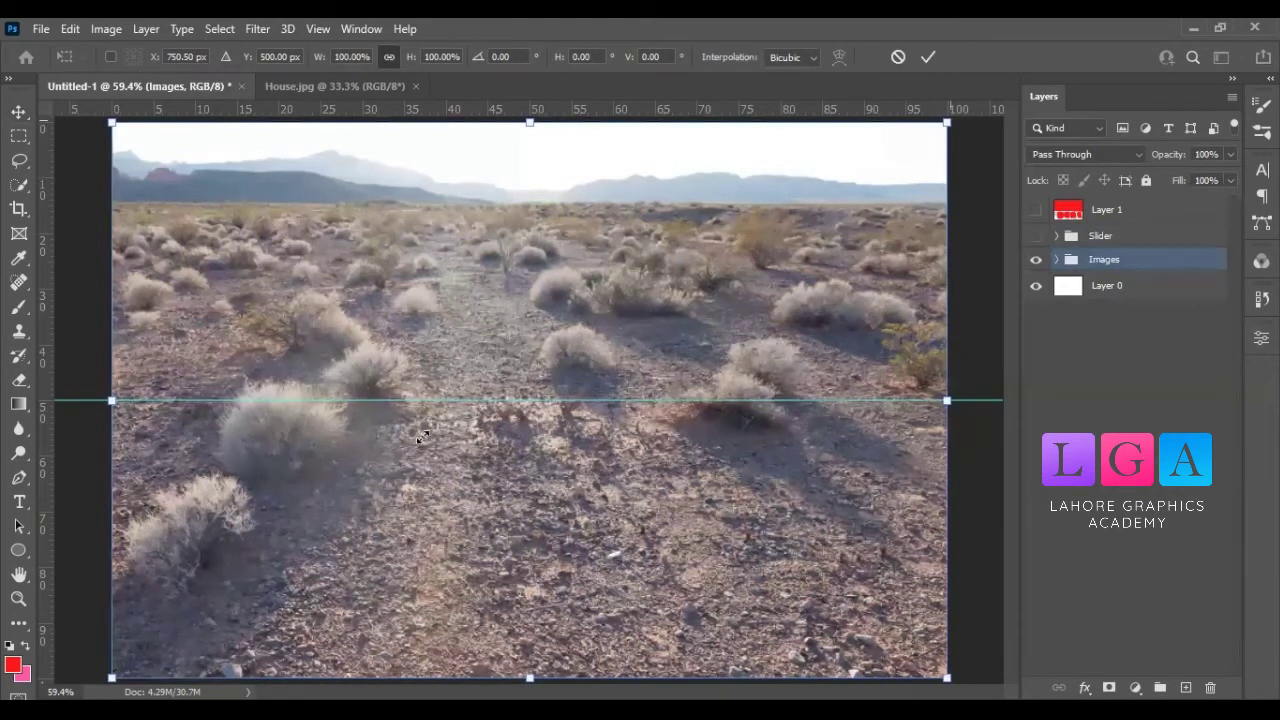
pyautogui.moveTo(380, 458); pyautogui.dragTo(355, 472)
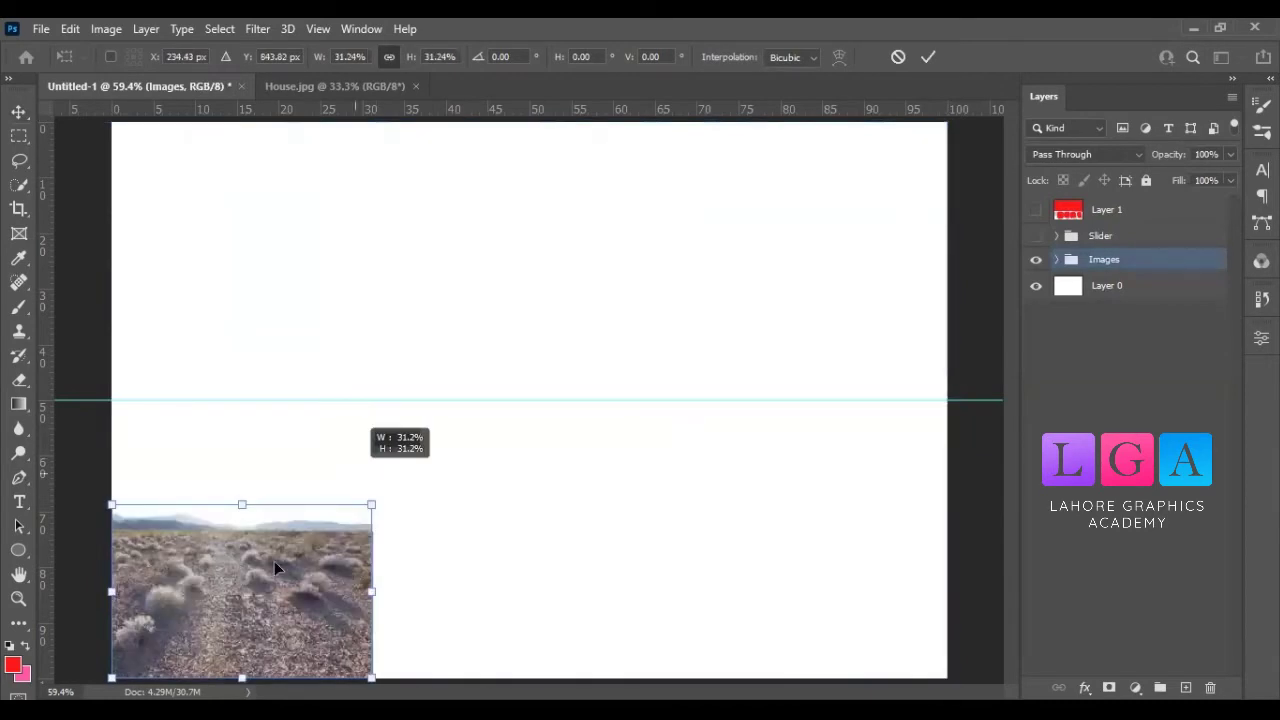
pyautogui.moveTo(274, 567); pyautogui.dragTo(279, 600)
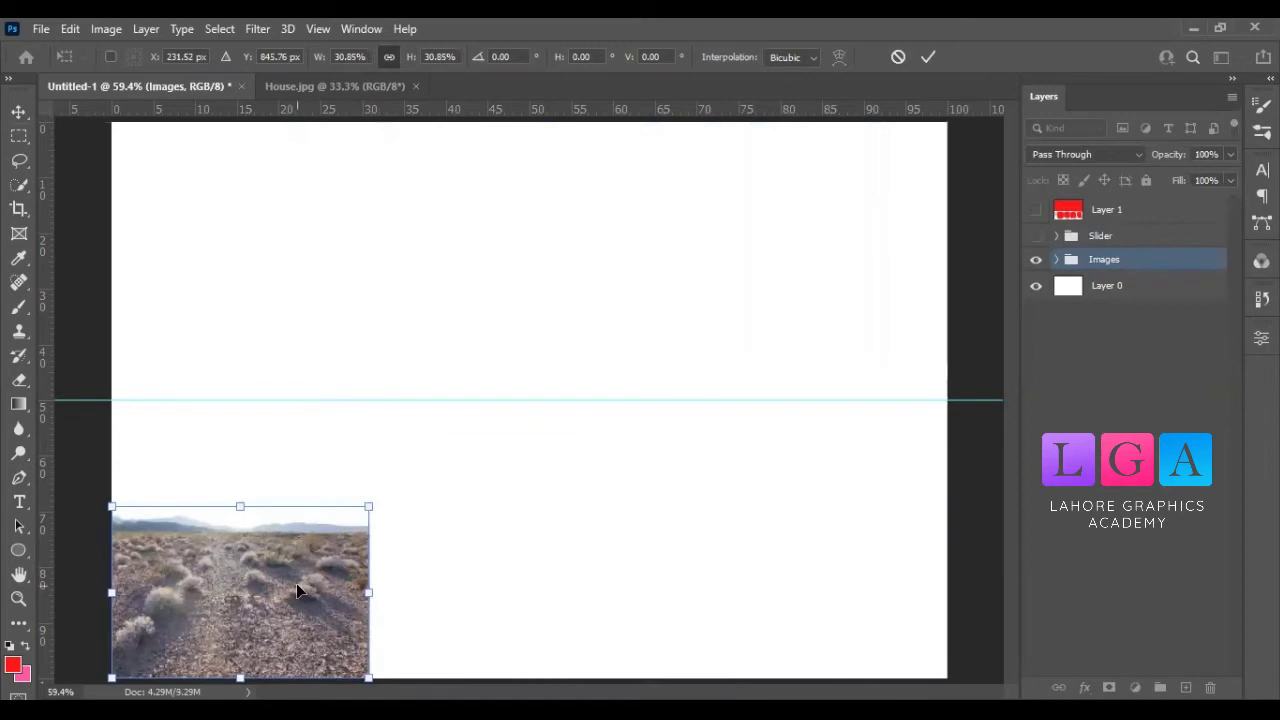
pyautogui.moveTo(371, 509); pyautogui.dragTo(375, 505)
pyautogui.moveTo(369, 507); pyautogui.dragTo(411, 477)
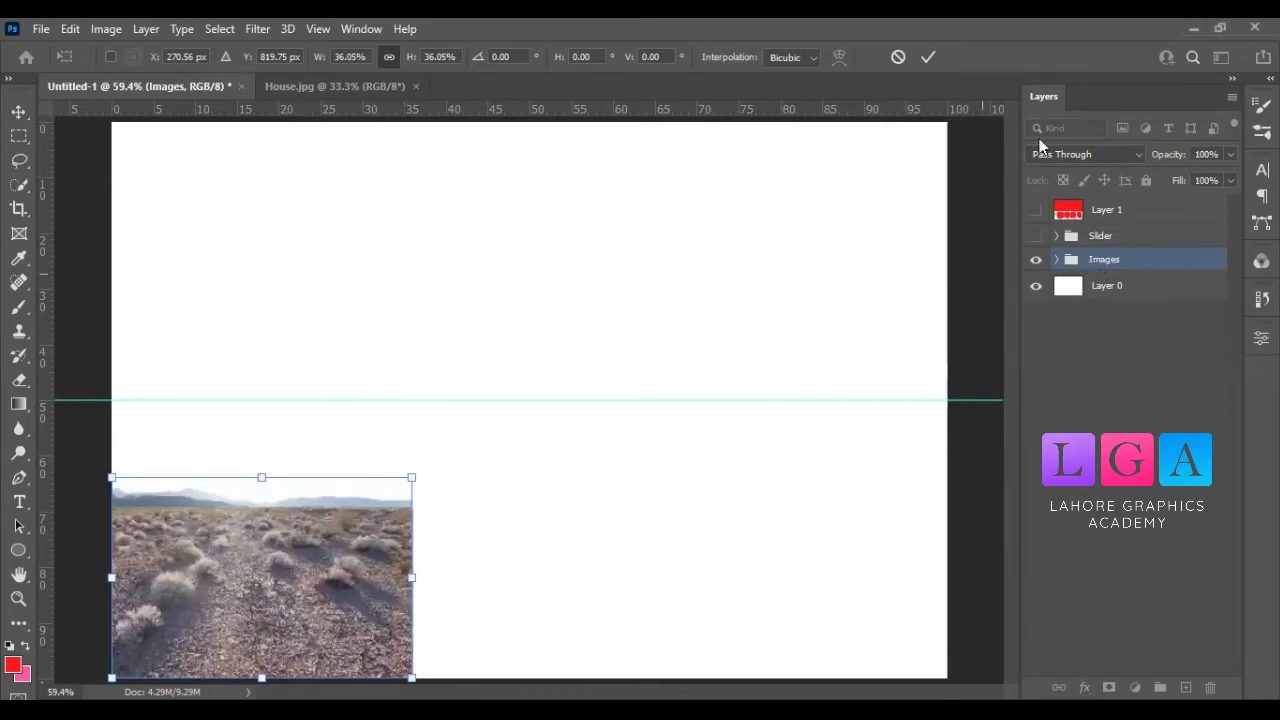
pyautogui.click(928, 57)
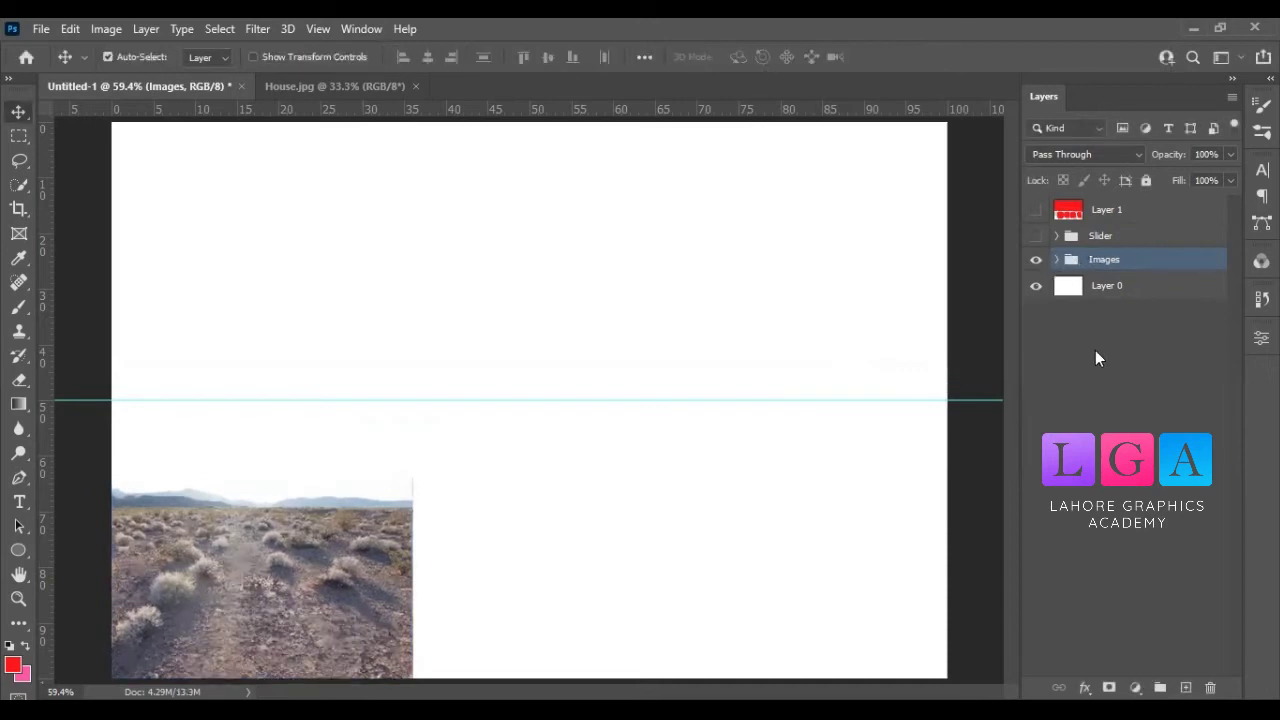
# Expand the Images group and select the RedRock photo inside it
pyautogui.click(1057, 261)
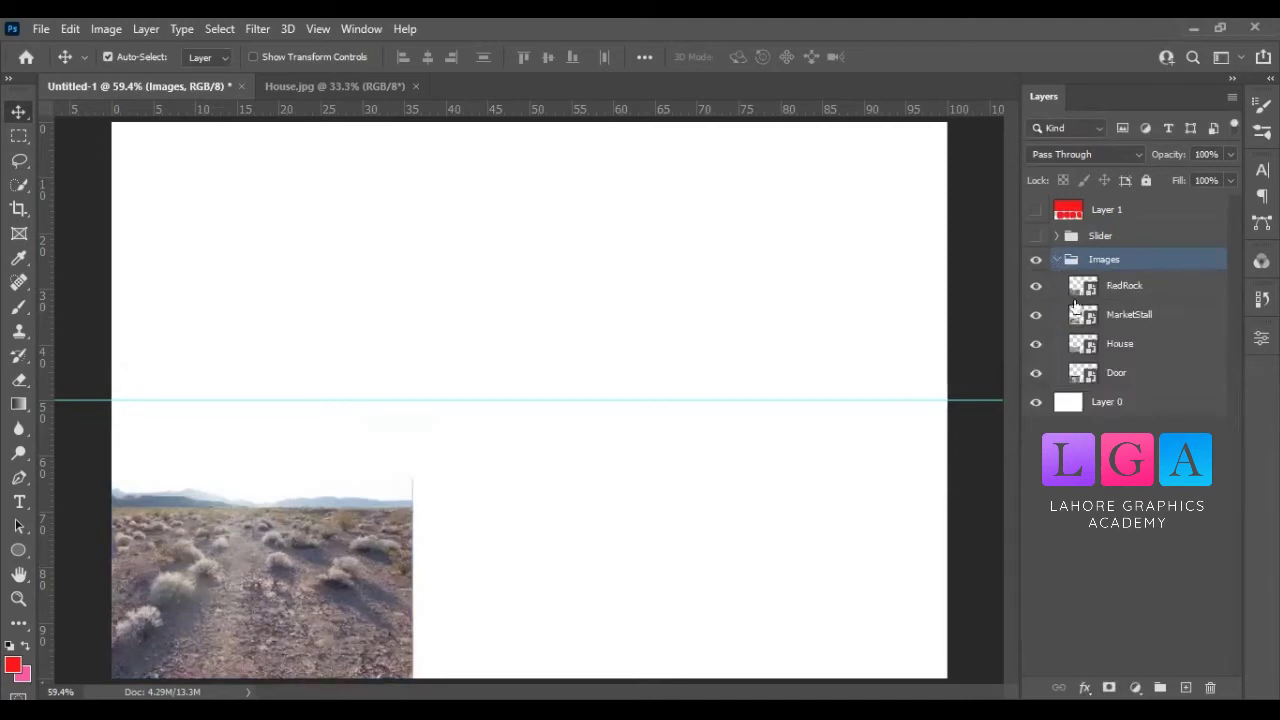
pyautogui.click(1132, 292)
pyautogui.hotkey('alt', '[')
pyautogui.hotkey('alt', '[')
pyautogui.hotkey('alt', '[')
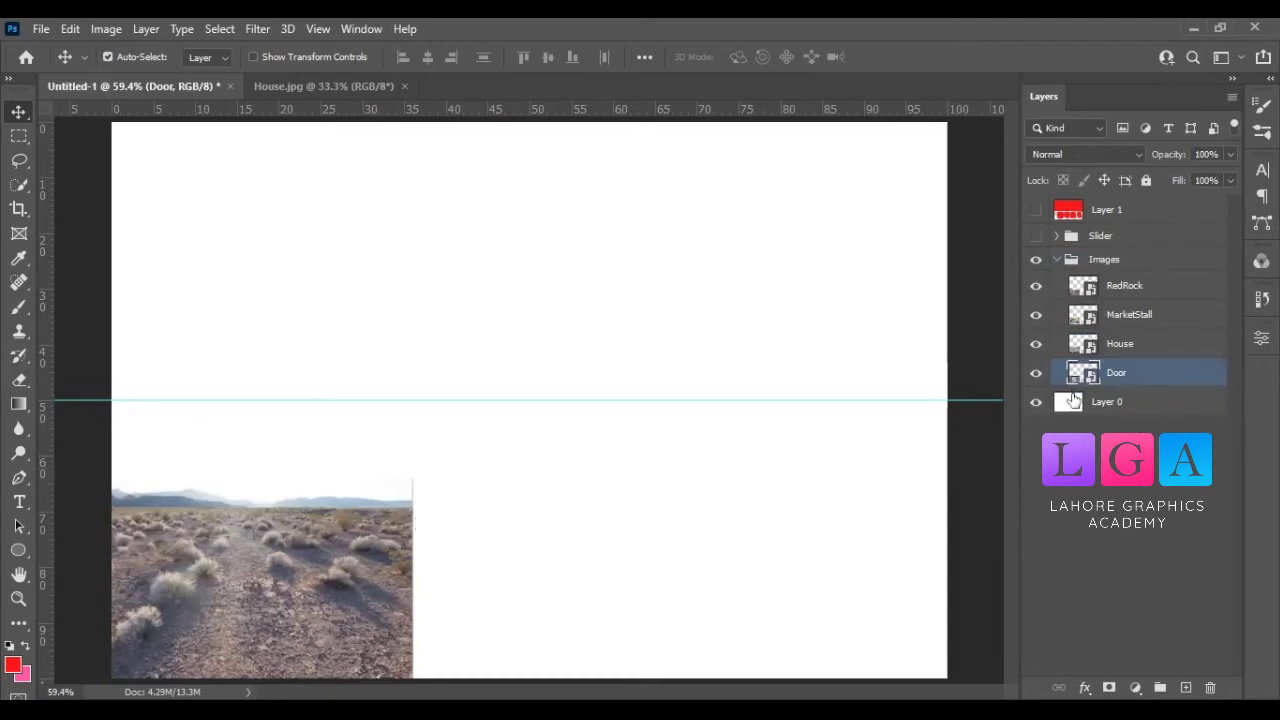
# Hide the four photos, then re-show Door, House, MarketStall and RedRock one by one
pyautogui.moveTo(1036, 372); pyautogui.dragTo(1036, 300)
pyautogui.click(1036, 286)
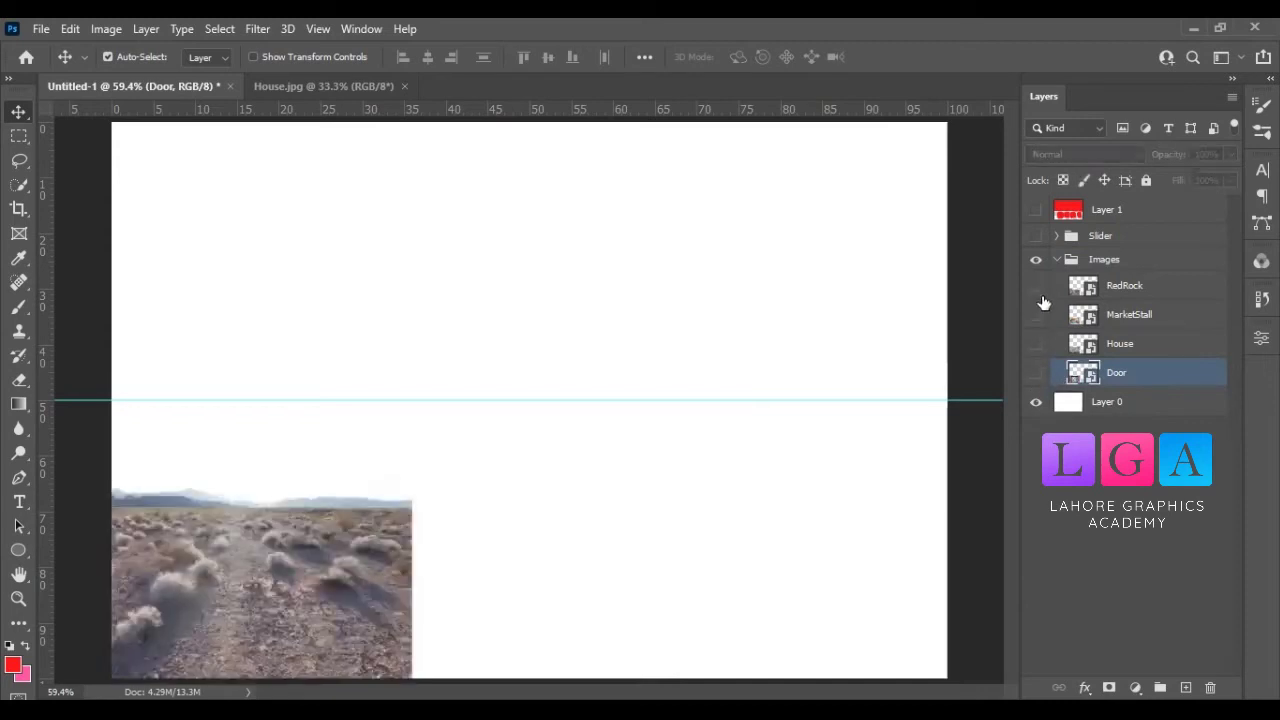
pyautogui.click(1036, 286)
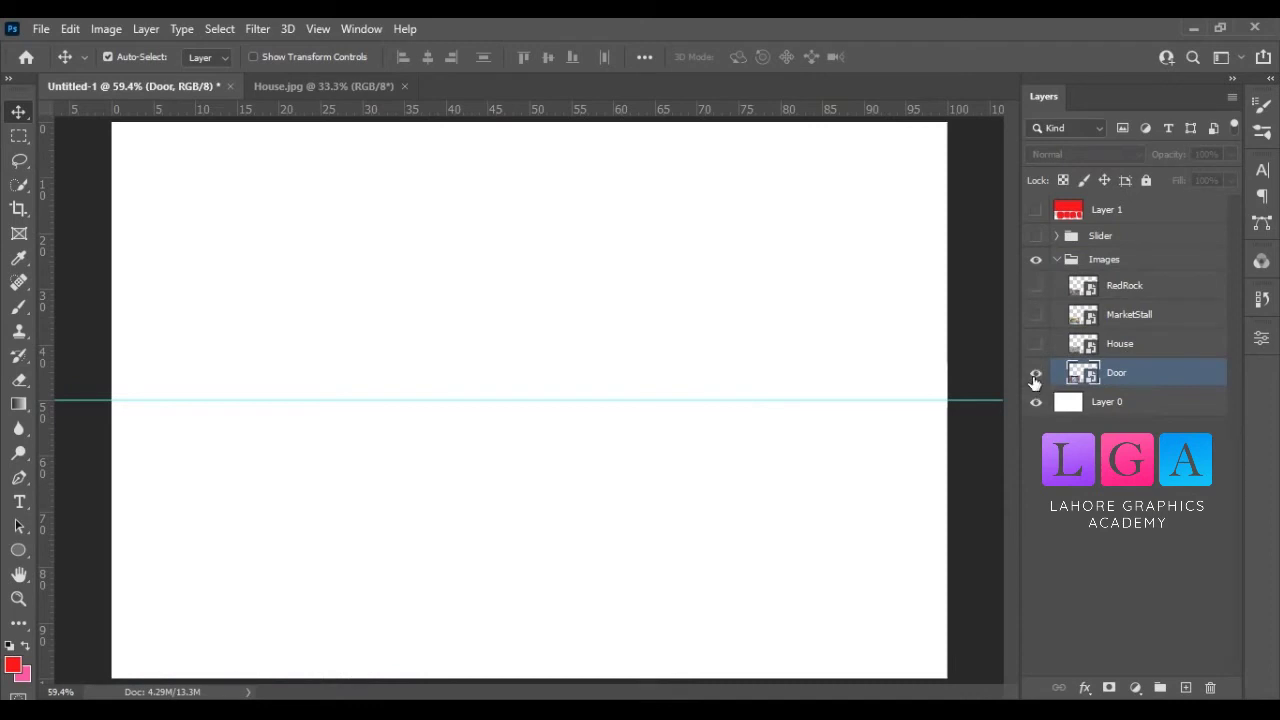
pyautogui.click(1036, 373)
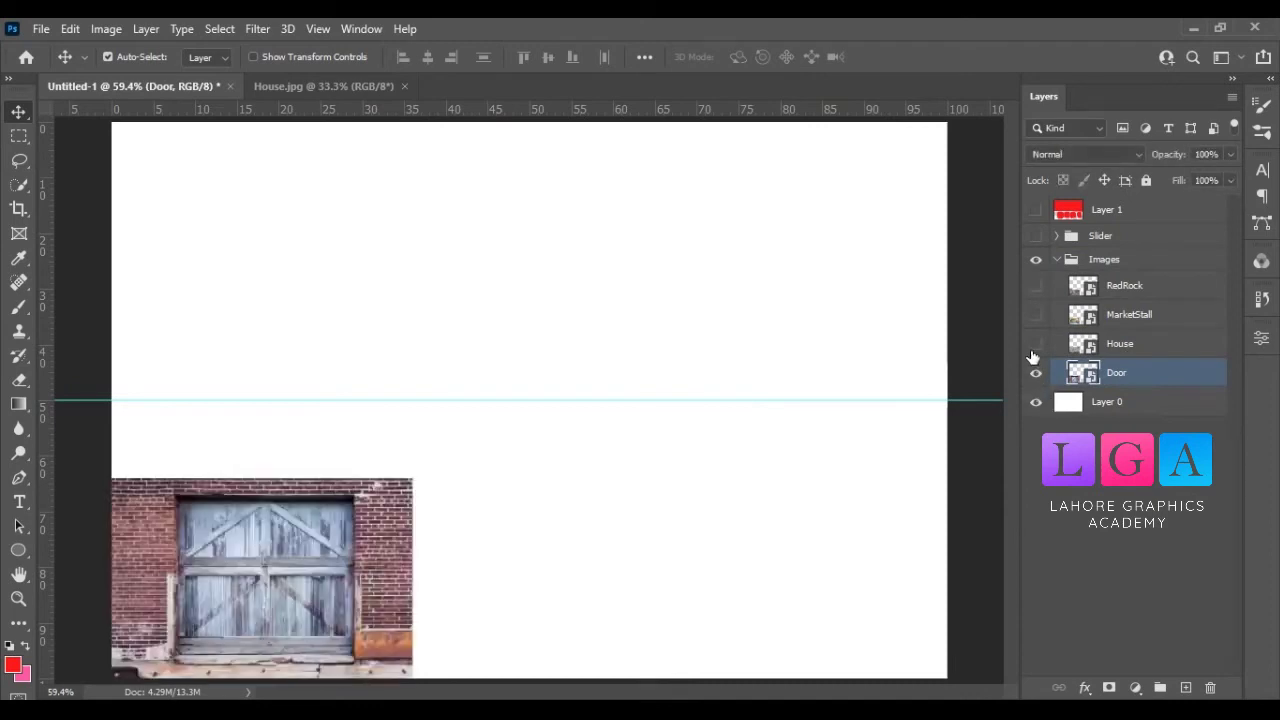
pyautogui.click(1036, 345)
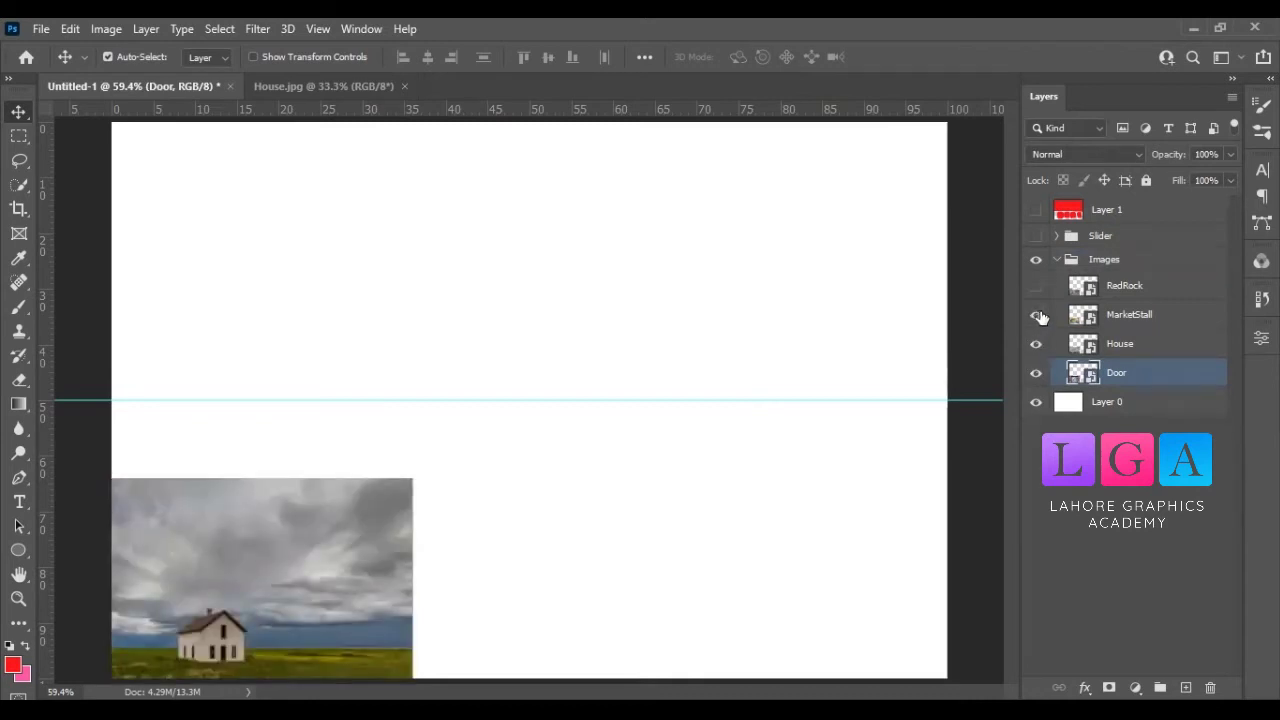
pyautogui.click(1036, 315)
pyautogui.click(1036, 287)
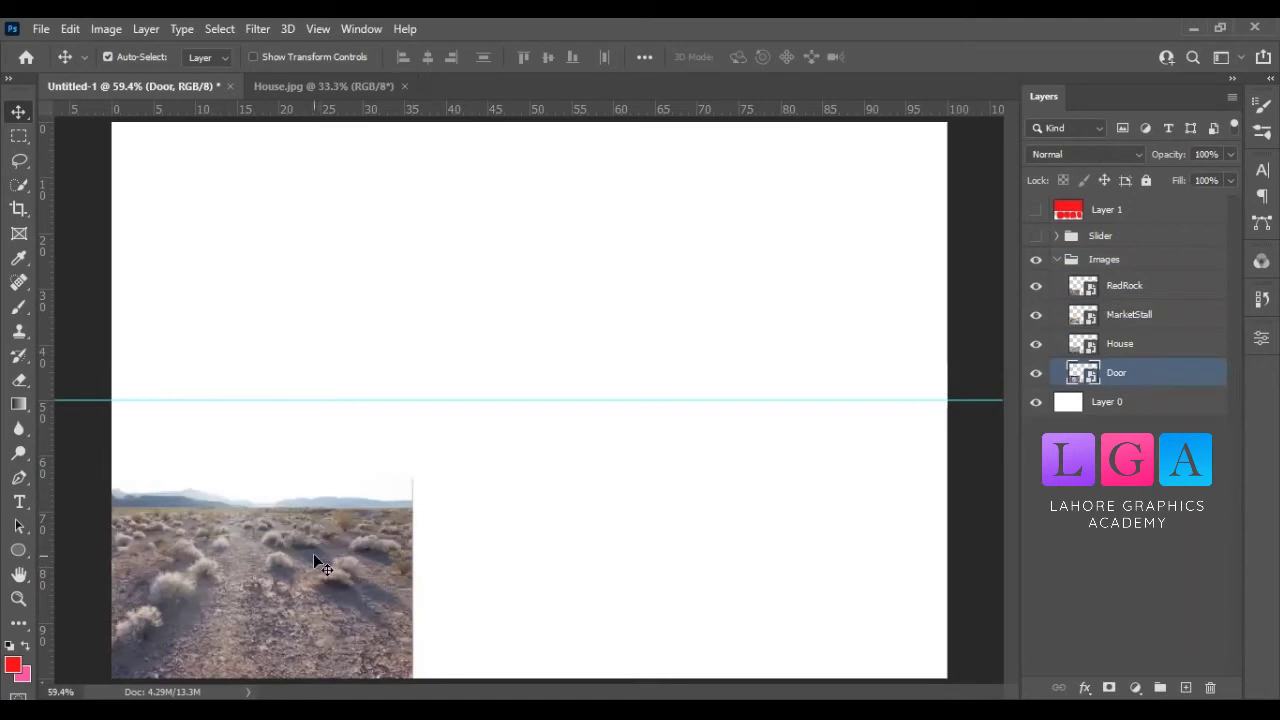
# Move MarketStall and House rightward so Door, House, MarketStall and RedRock form a bottom row
pyautogui.click(1126, 287)
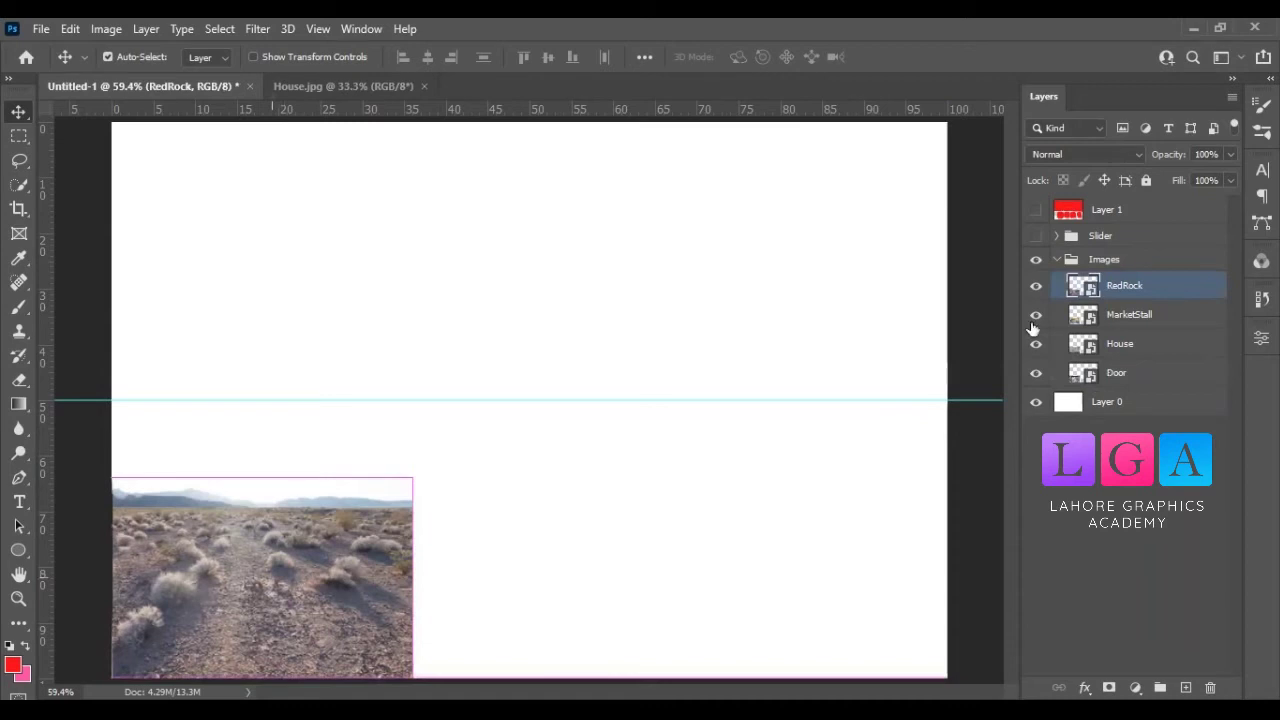
pyautogui.click(1137, 318)
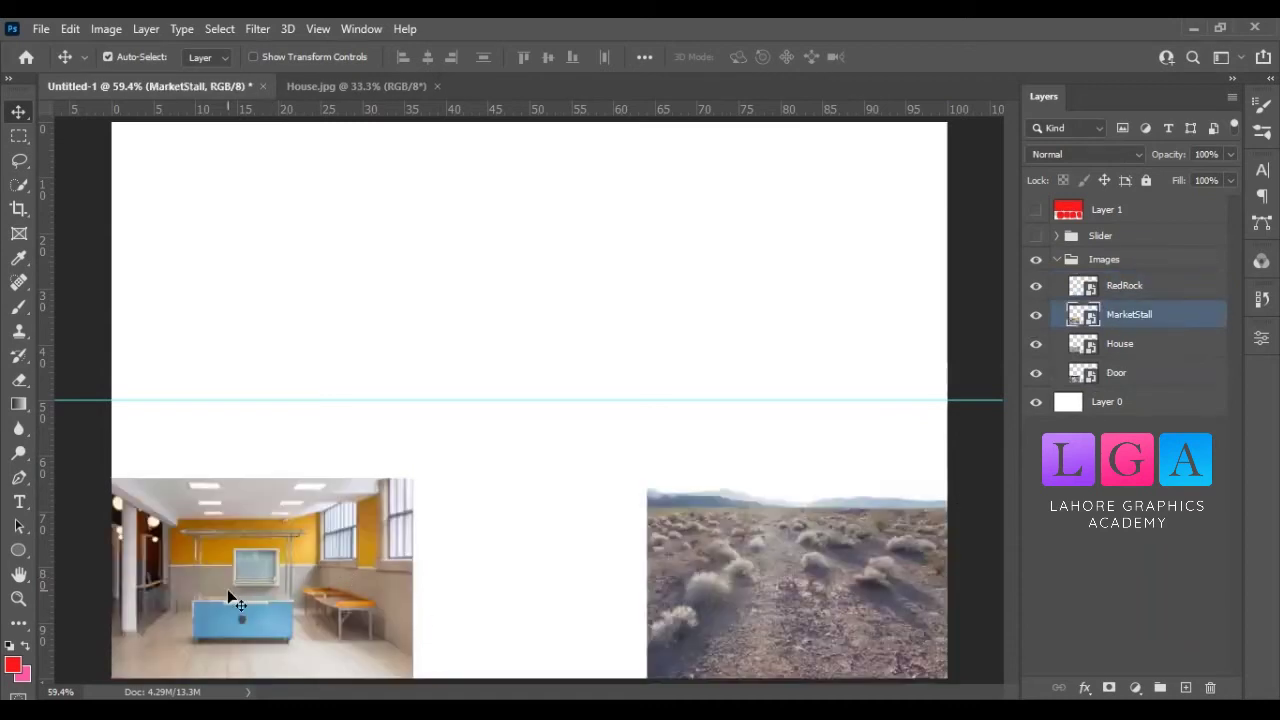
pyautogui.moveTo(227, 589); pyautogui.dragTo(589, 597)
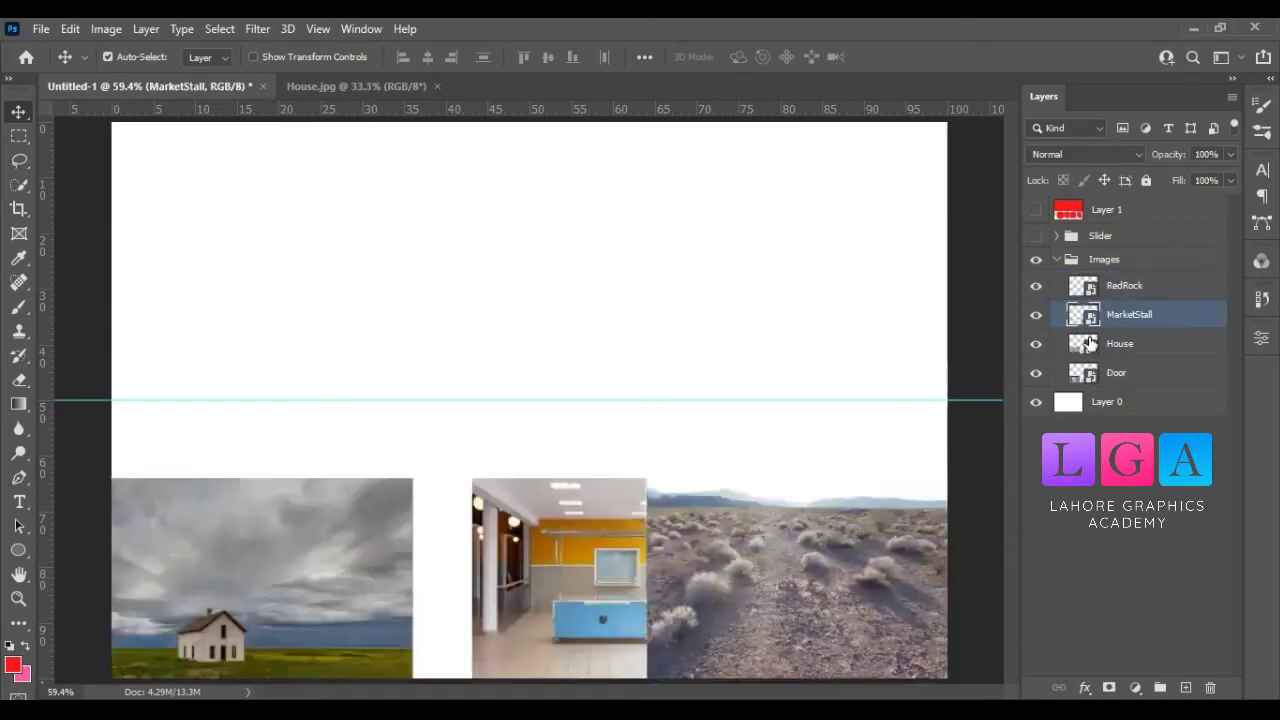
pyautogui.click(1088, 343)
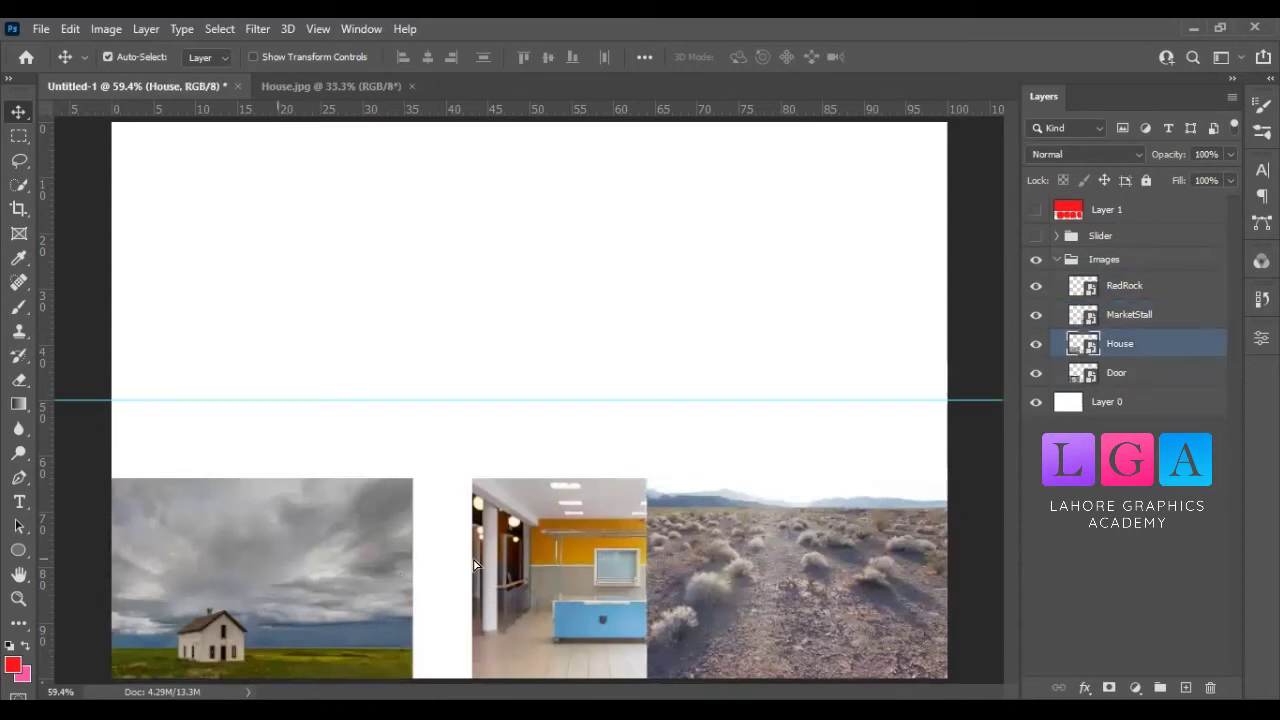
pyautogui.moveTo(468, 563); pyautogui.dragTo(685, 580)
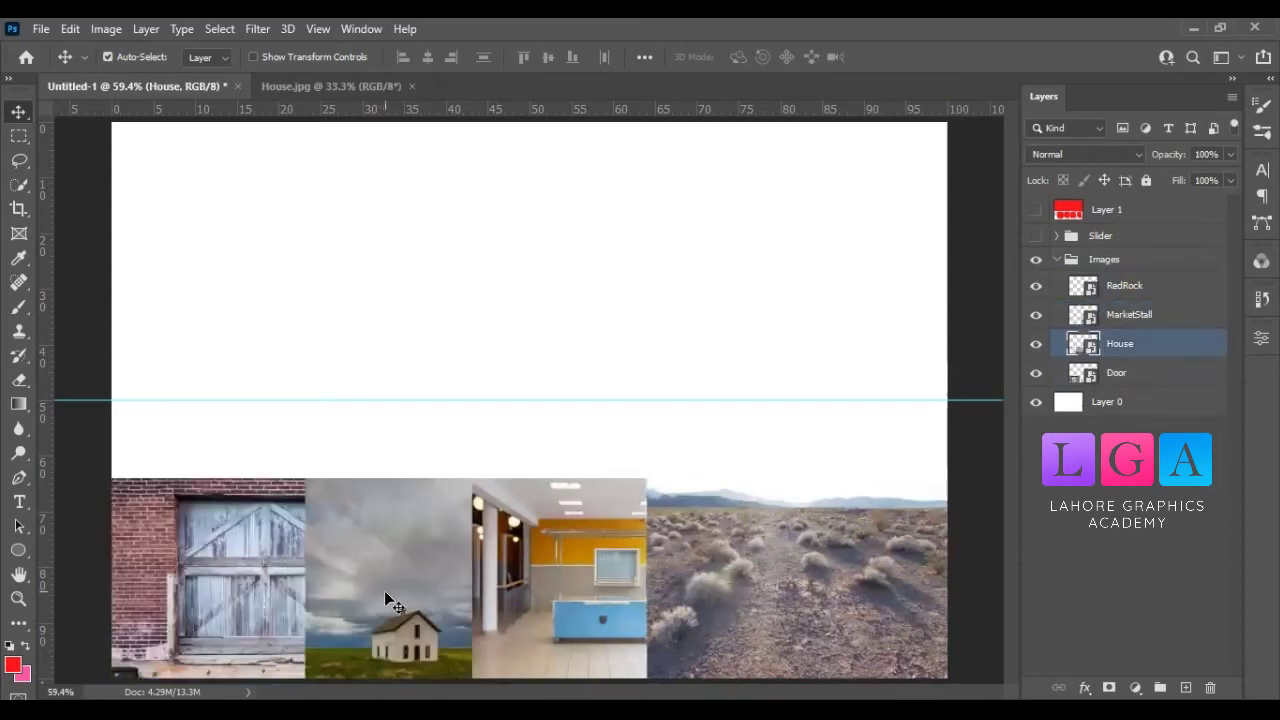
pyautogui.click(1106, 265)
pyautogui.press('ctrl')
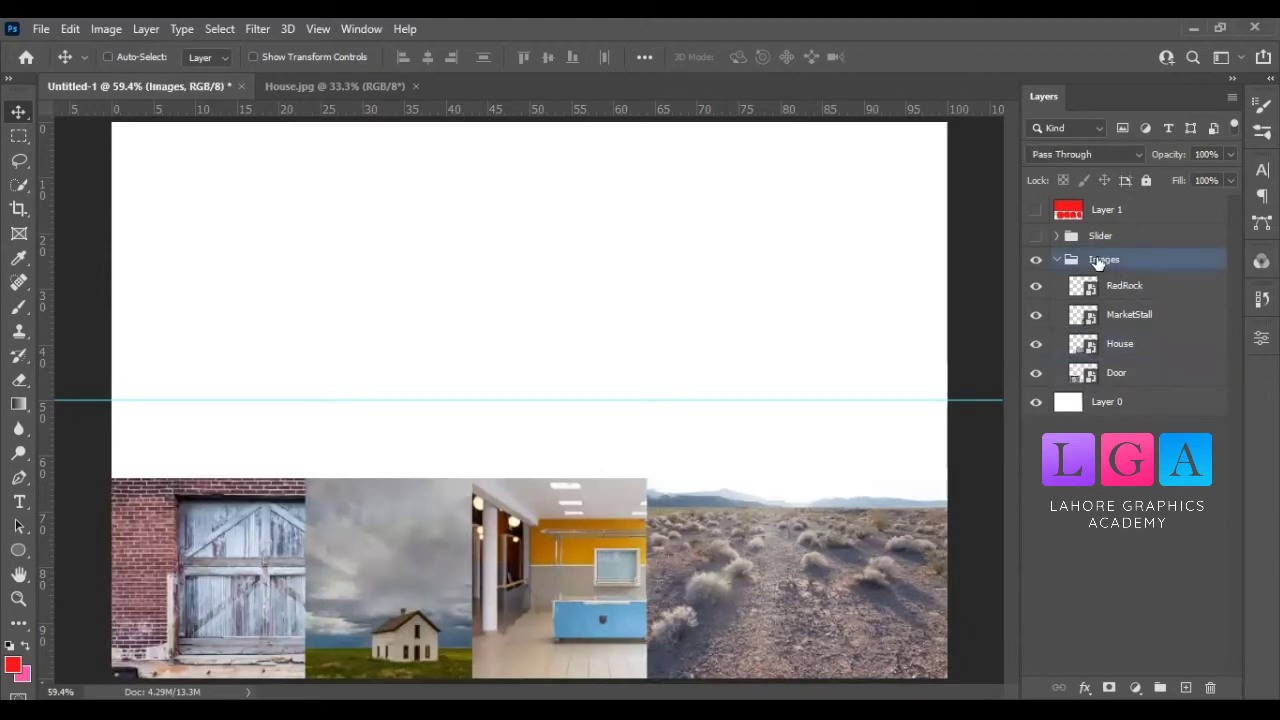
# Scale the whole Images photo row proportionally to 75.66%, anchored at bottom-left
pyautogui.hotkey('ctrl', 't')
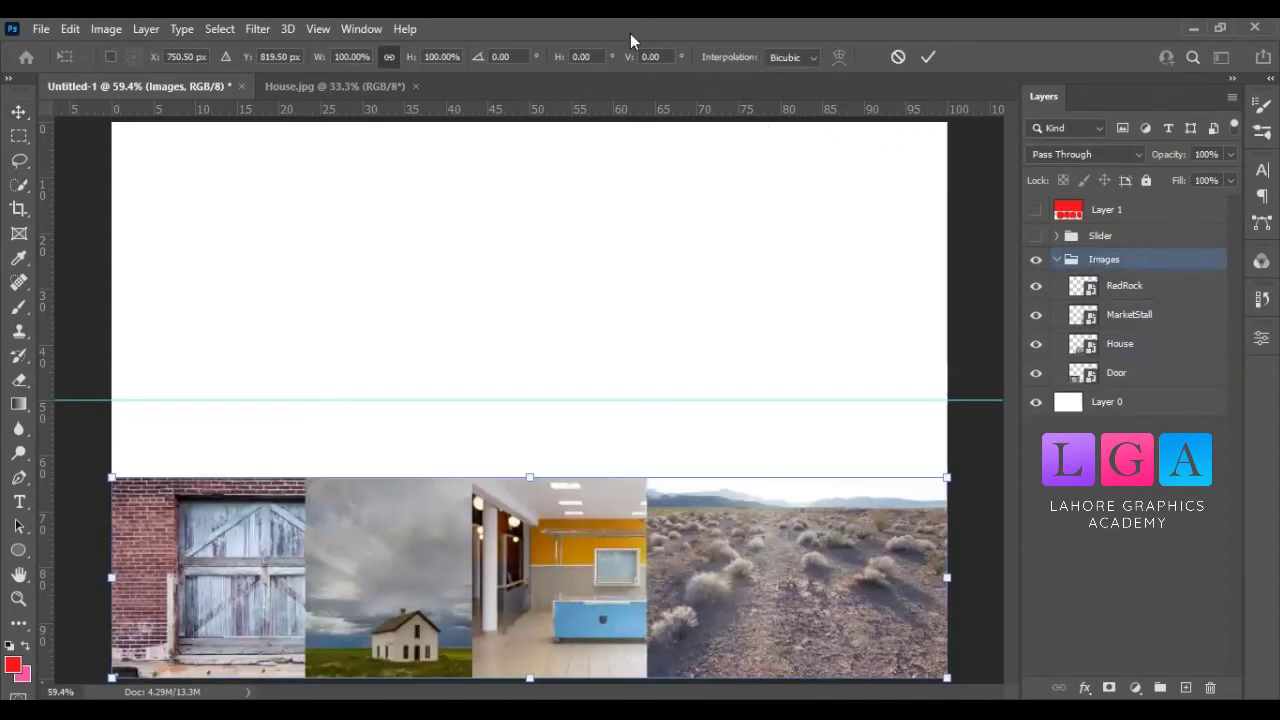
pyautogui.click(390, 57)
pyautogui.moveTo(745, 513); pyautogui.dragTo(742, 522)
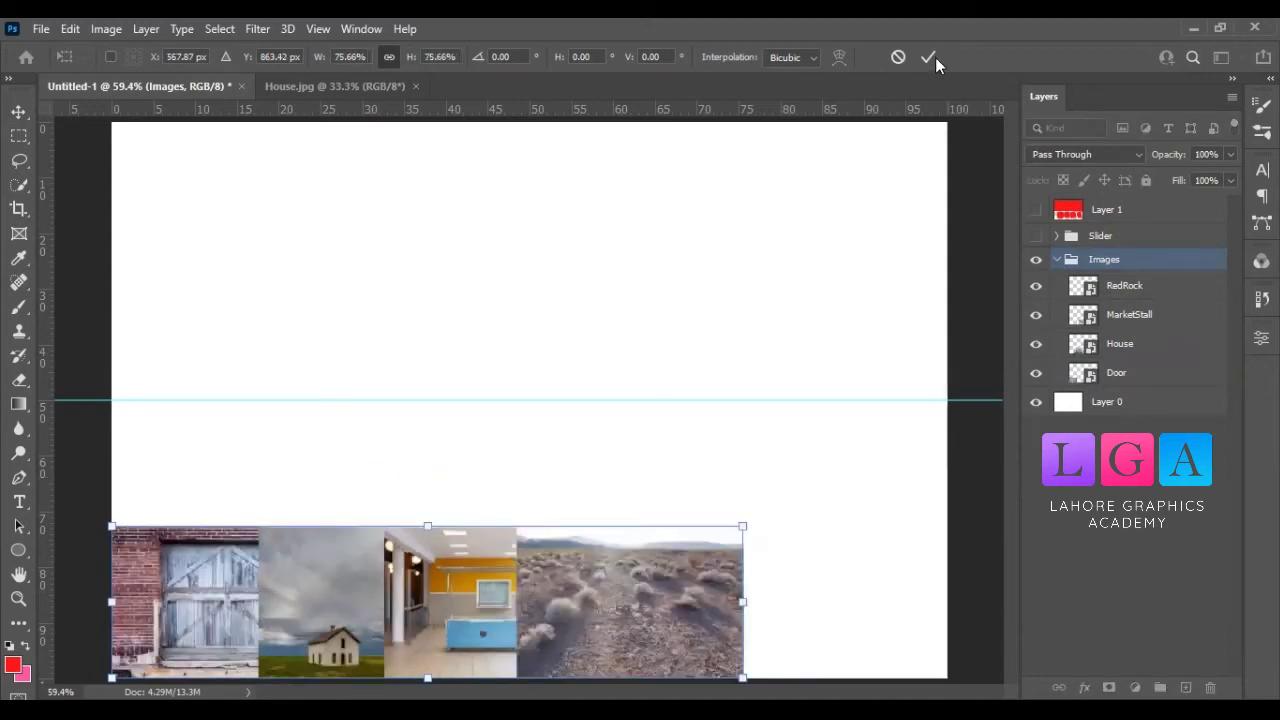
pyautogui.click(930, 56)
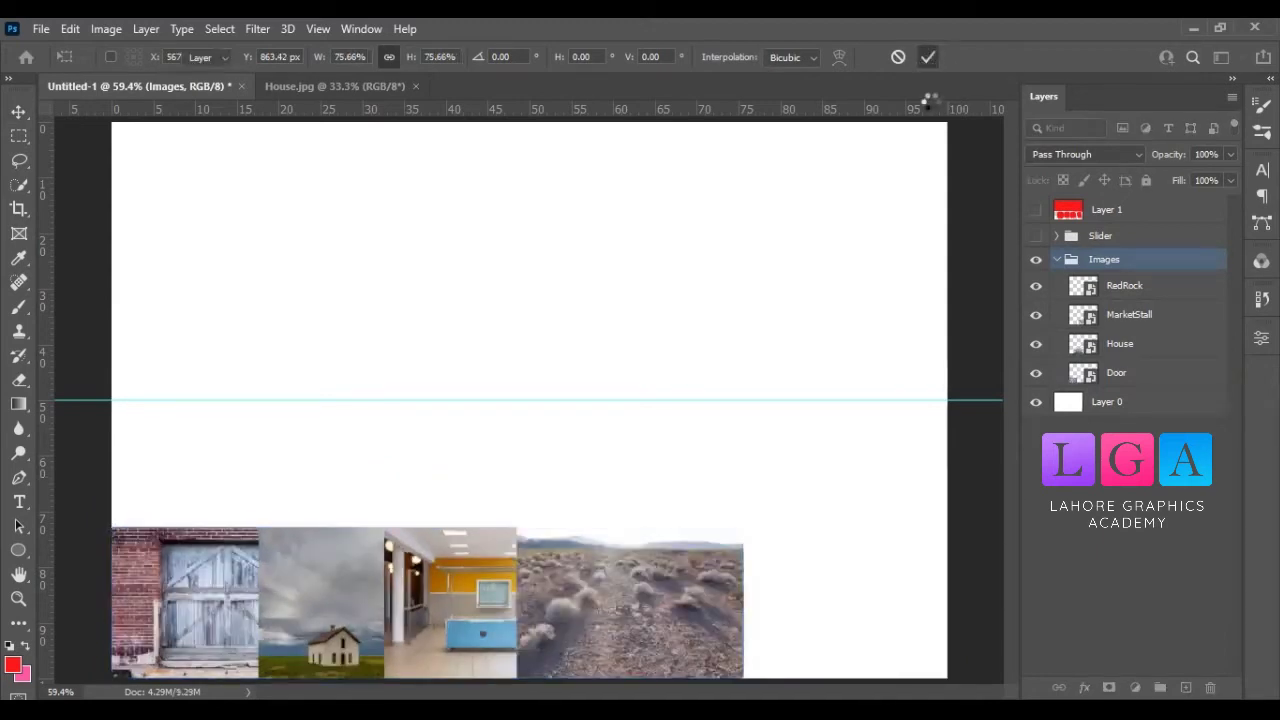
pyautogui.click(1117, 372)
# Rescale the whole Images group row to 85.09% and commit it
pyautogui.click(686, 580)
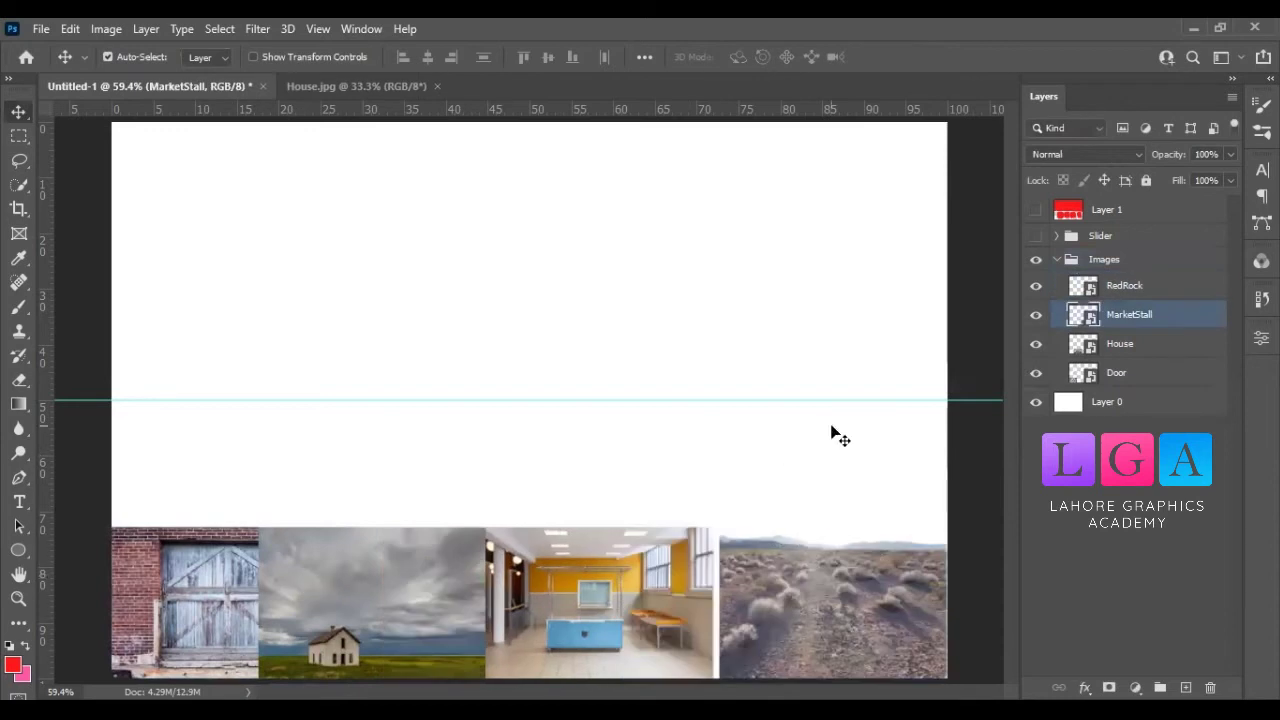
pyautogui.press('ctrl')
pyautogui.hotkey('ctrl', 't')
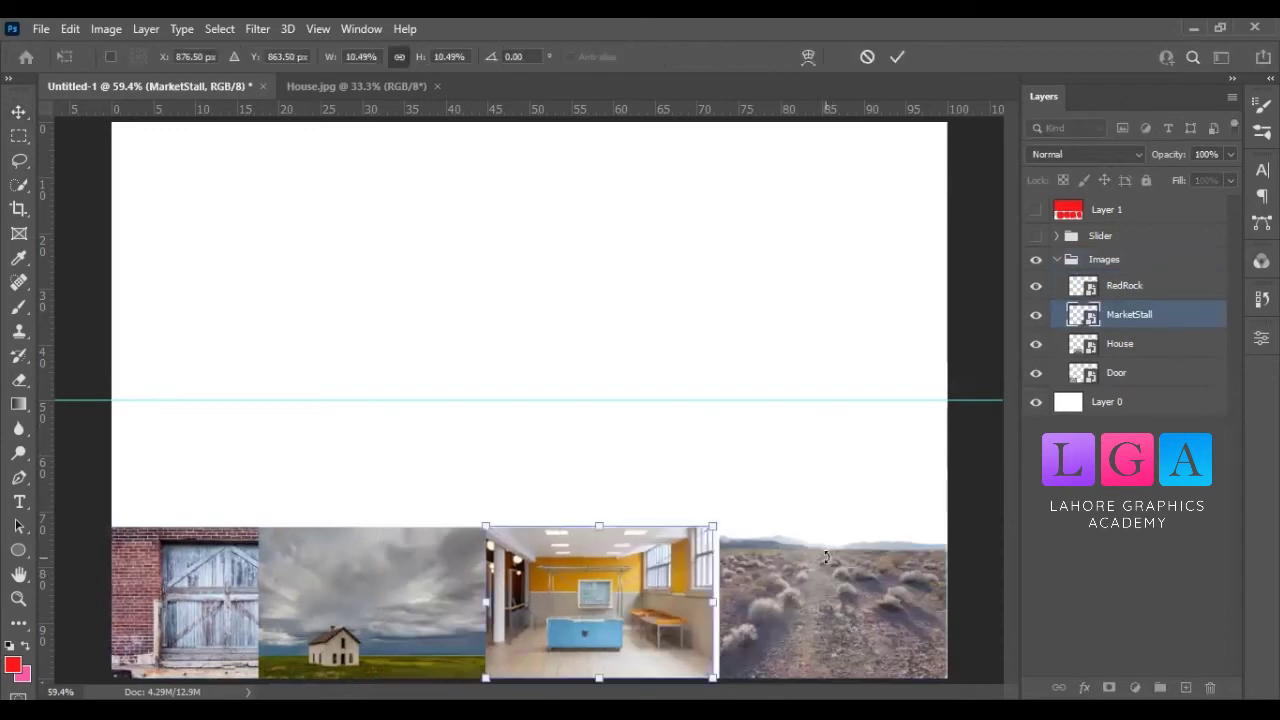
pyautogui.click(1114, 266)
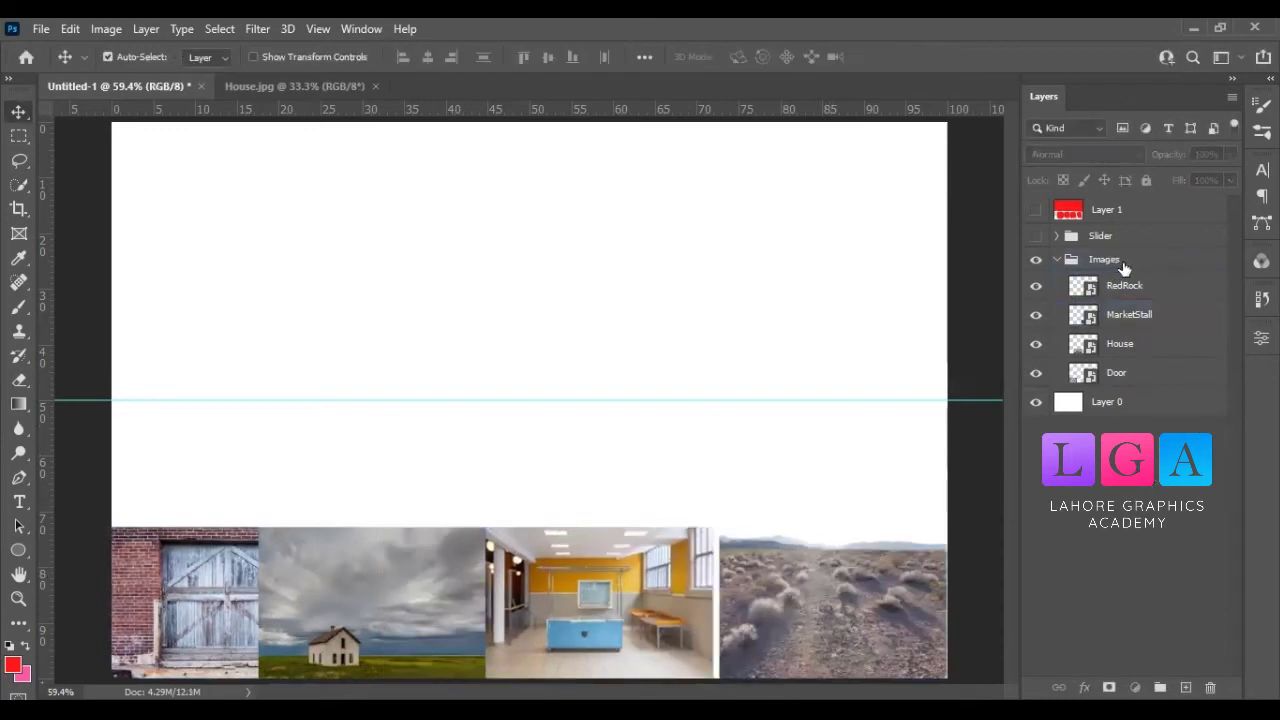
pyautogui.hotkey('ctrl', 't')
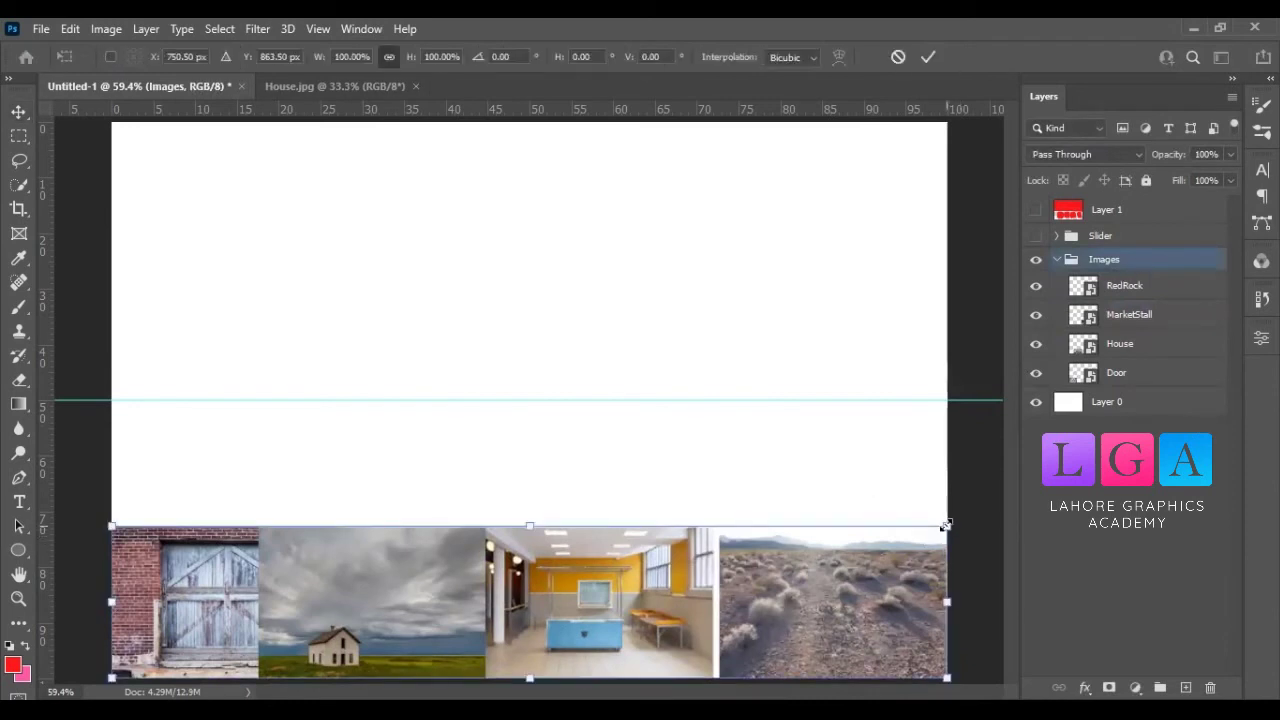
pyautogui.moveTo(946, 526); pyautogui.dragTo(760, 517)
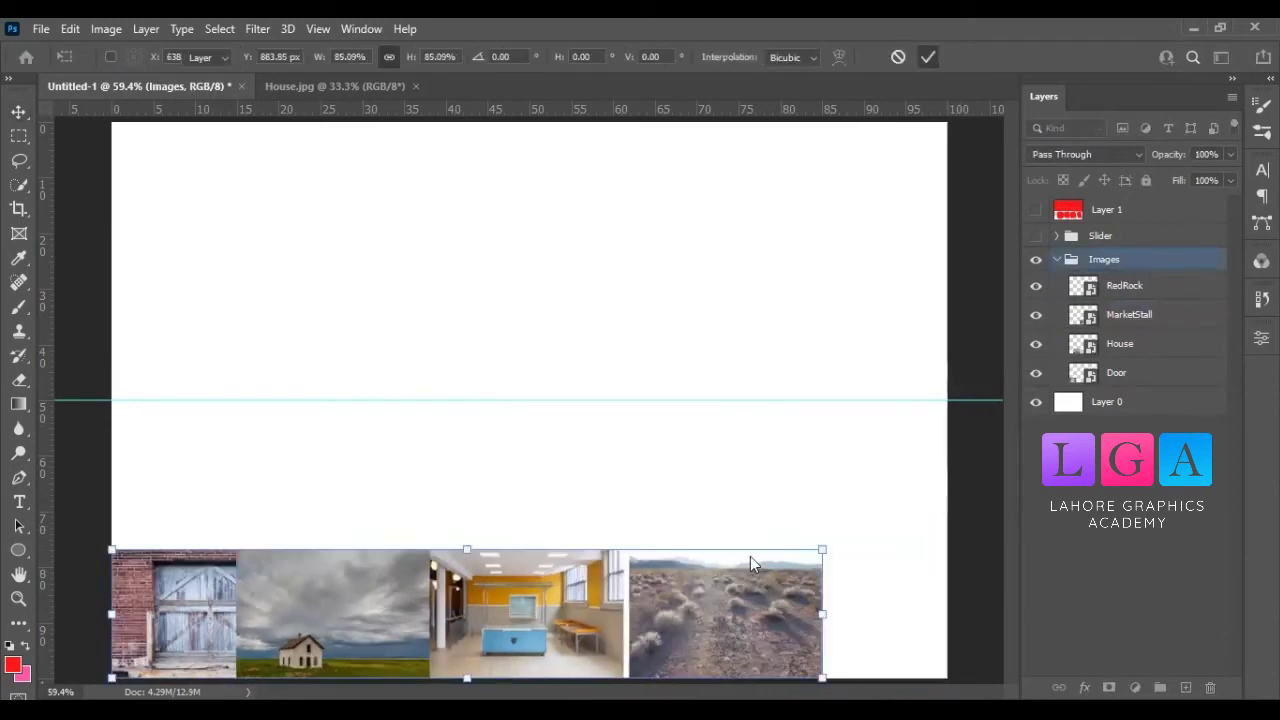
pyautogui.moveTo(779, 590); pyautogui.dragTo(783, 597)
pyautogui.press('Return')
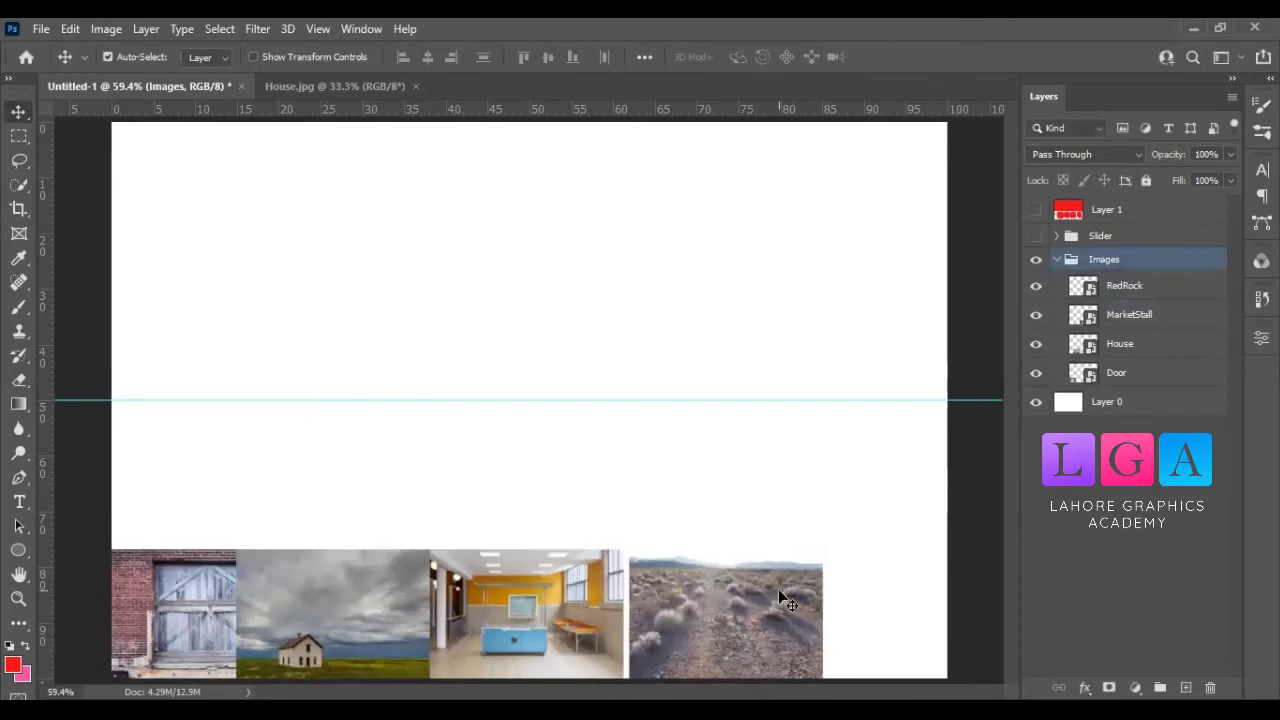
# Space the thumbnails out: RedRock to the right edge, MarketStall and House shifted rightward
pyautogui.click(1124, 287)
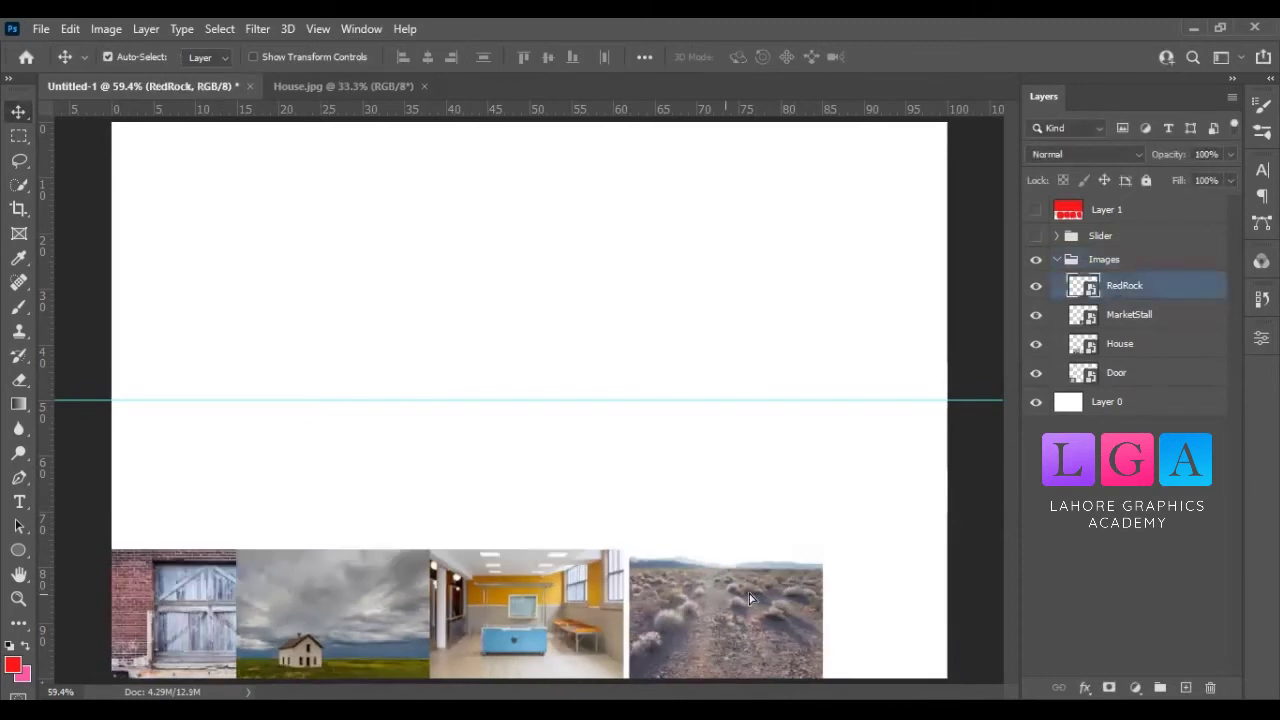
pyautogui.moveTo(752, 598); pyautogui.dragTo(851, 597)
pyautogui.click(516, 613)
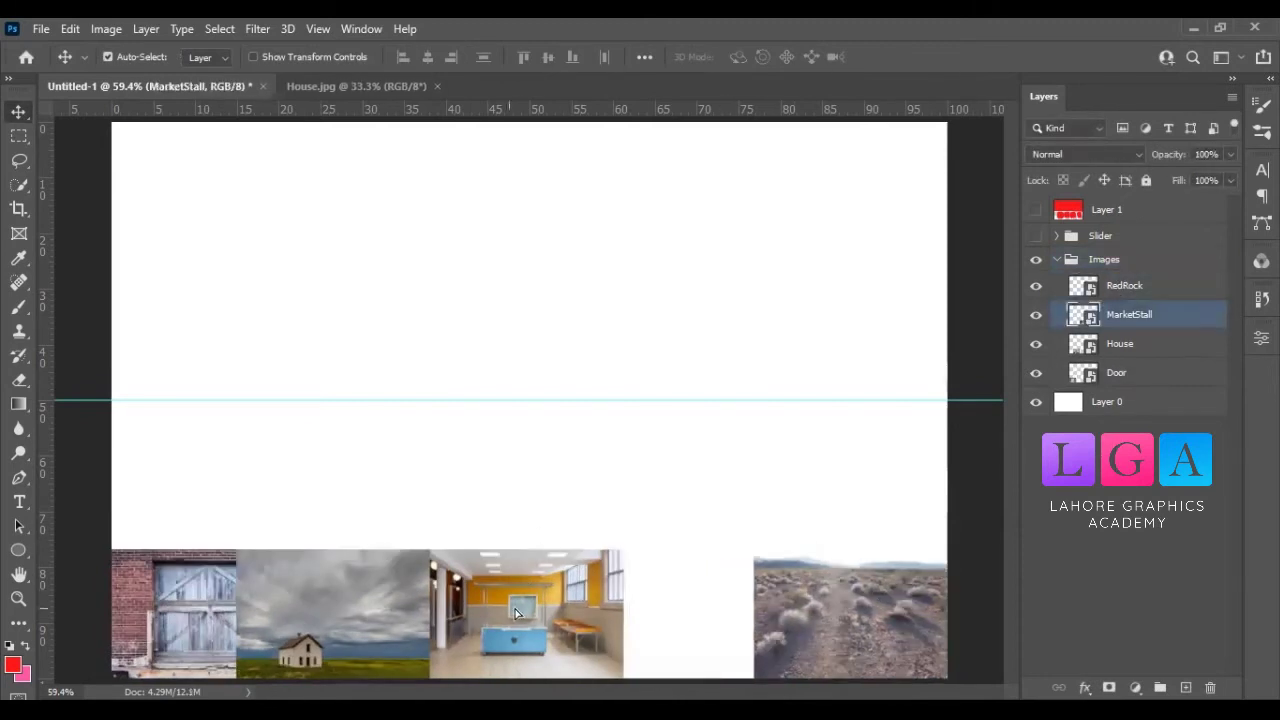
pyautogui.moveTo(516, 613); pyautogui.dragTo(641, 611)
pyautogui.click(1163, 352)
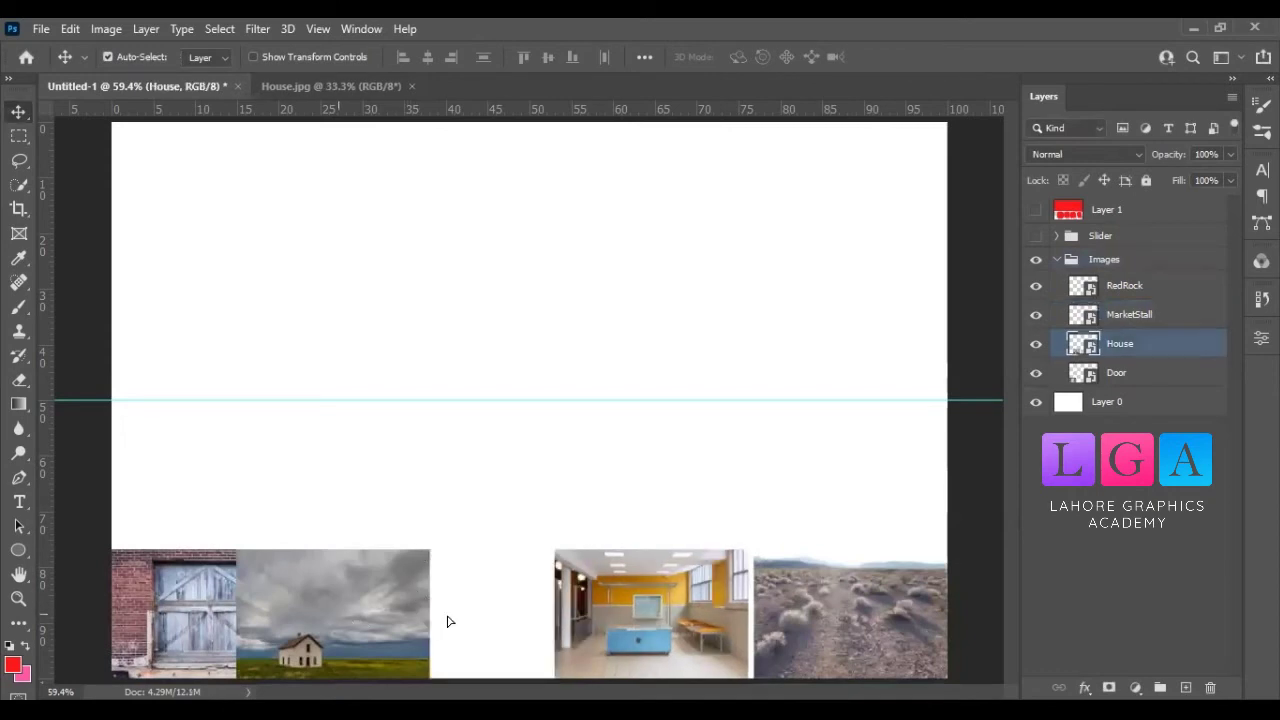
pyautogui.moveTo(347, 618); pyautogui.dragTo(447, 616)
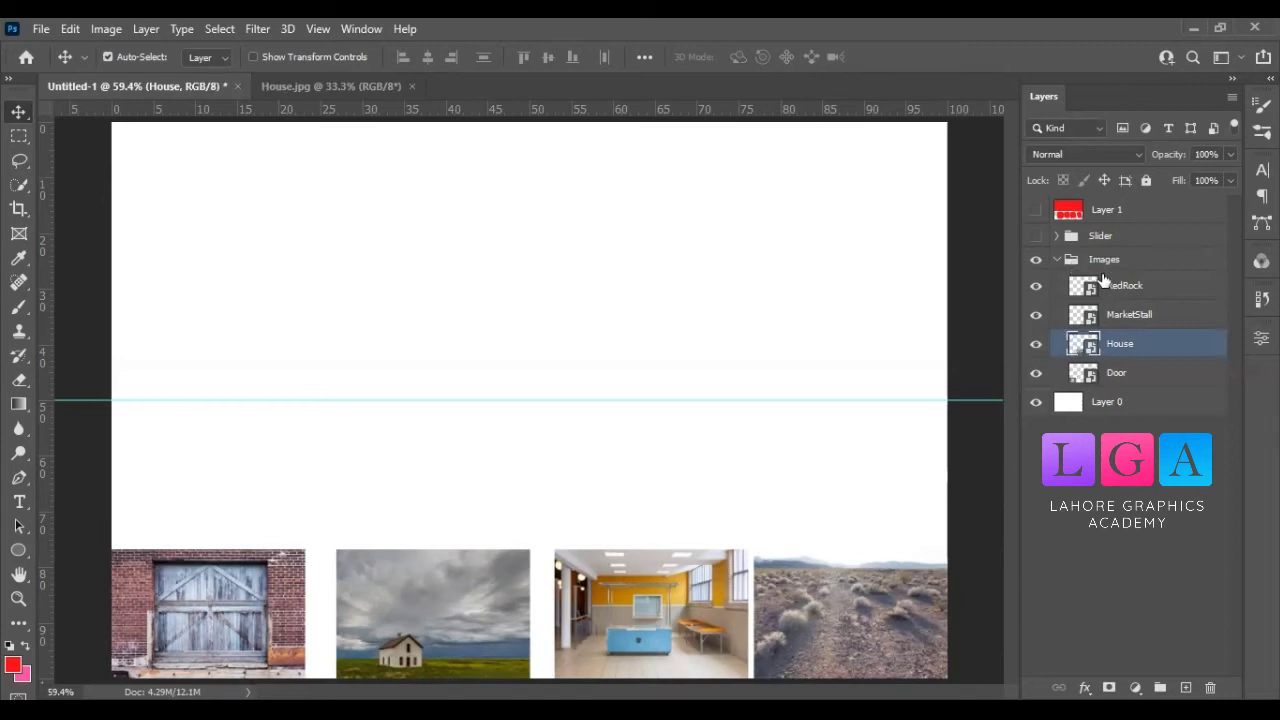
pyautogui.click(1104, 263)
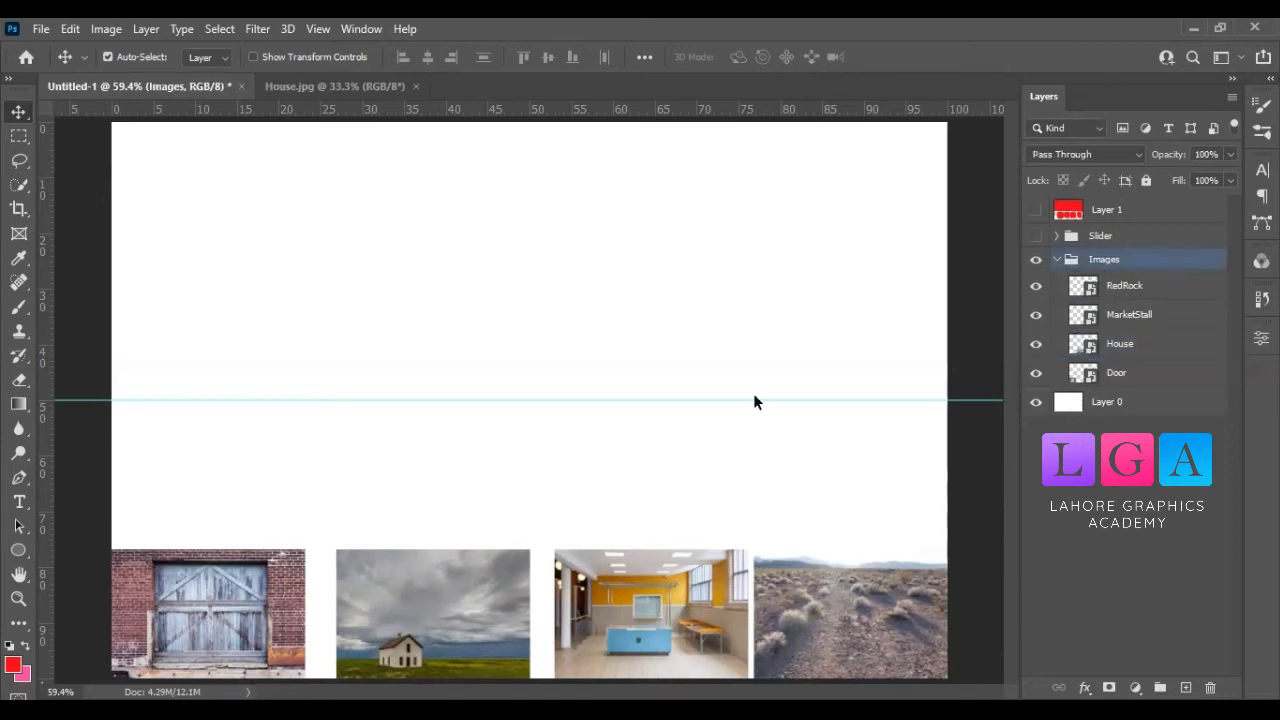
pyautogui.moveTo(327, 596); pyautogui.dragTo(334, 558)
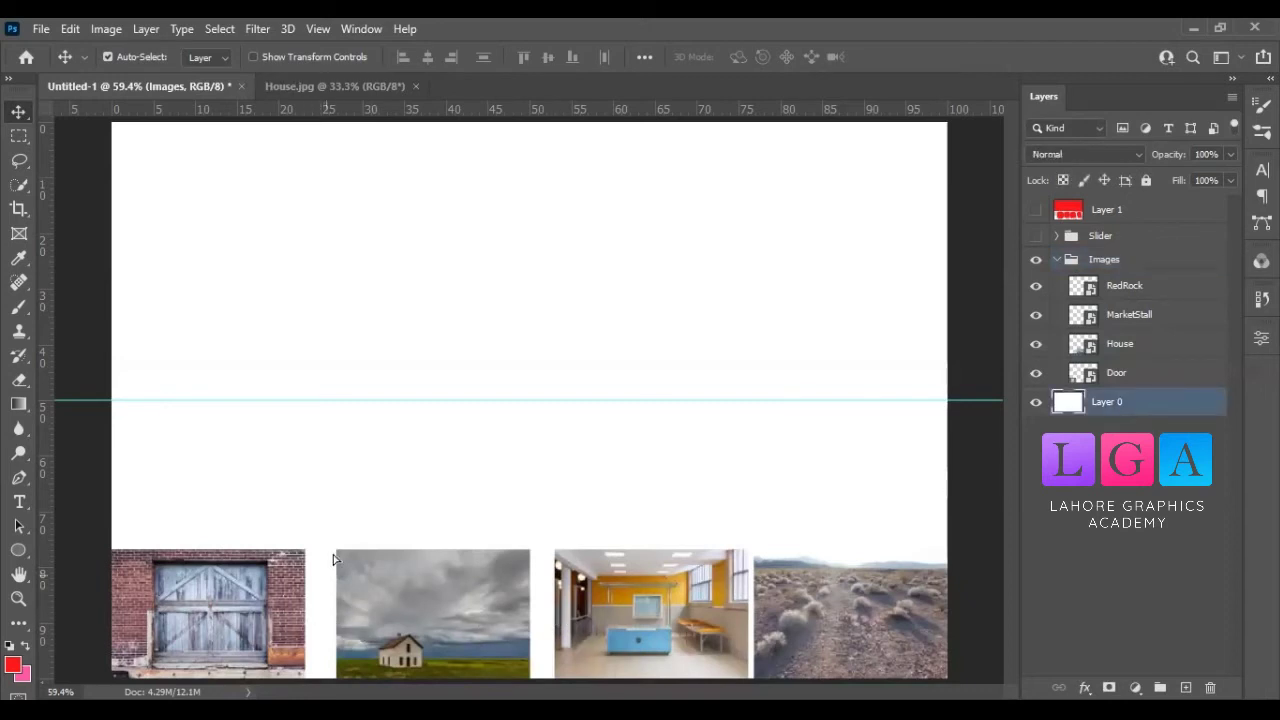
pyautogui.click(1097, 262)
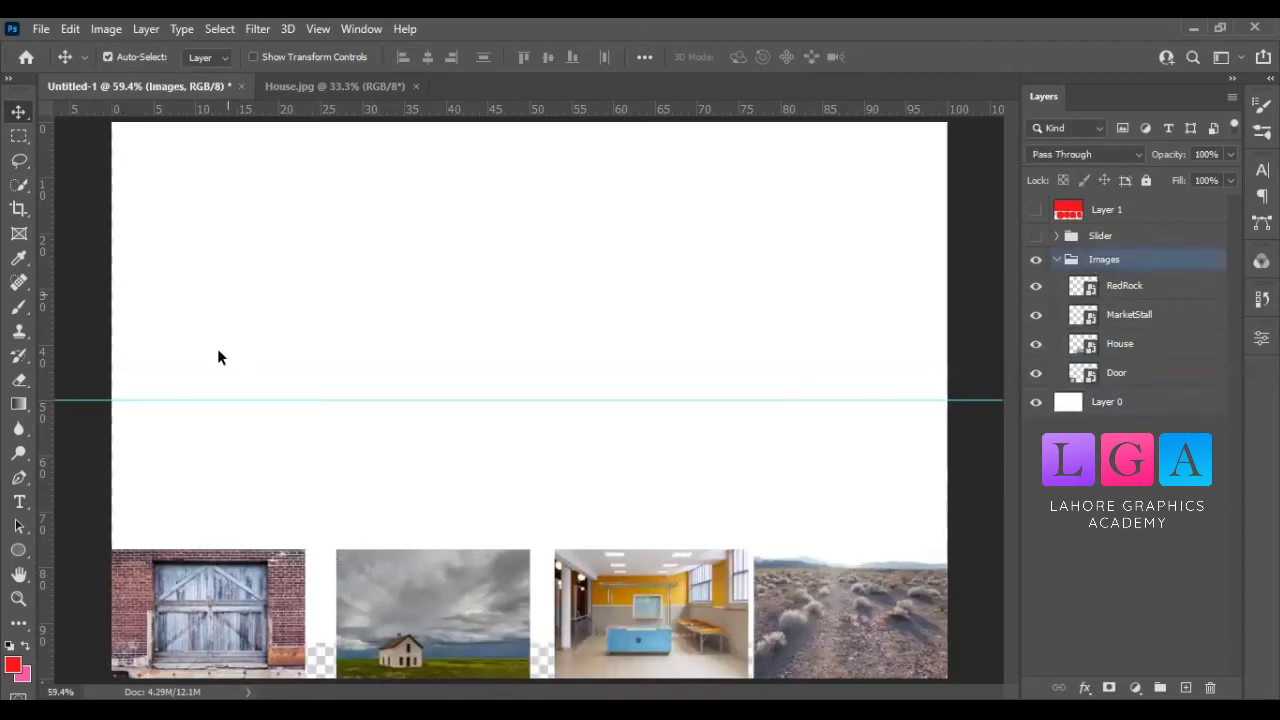
# Show the Slider group's Two Rocks seascape, keep Layer 1 hidden, and select MarketStall
pyautogui.click(1036, 210)
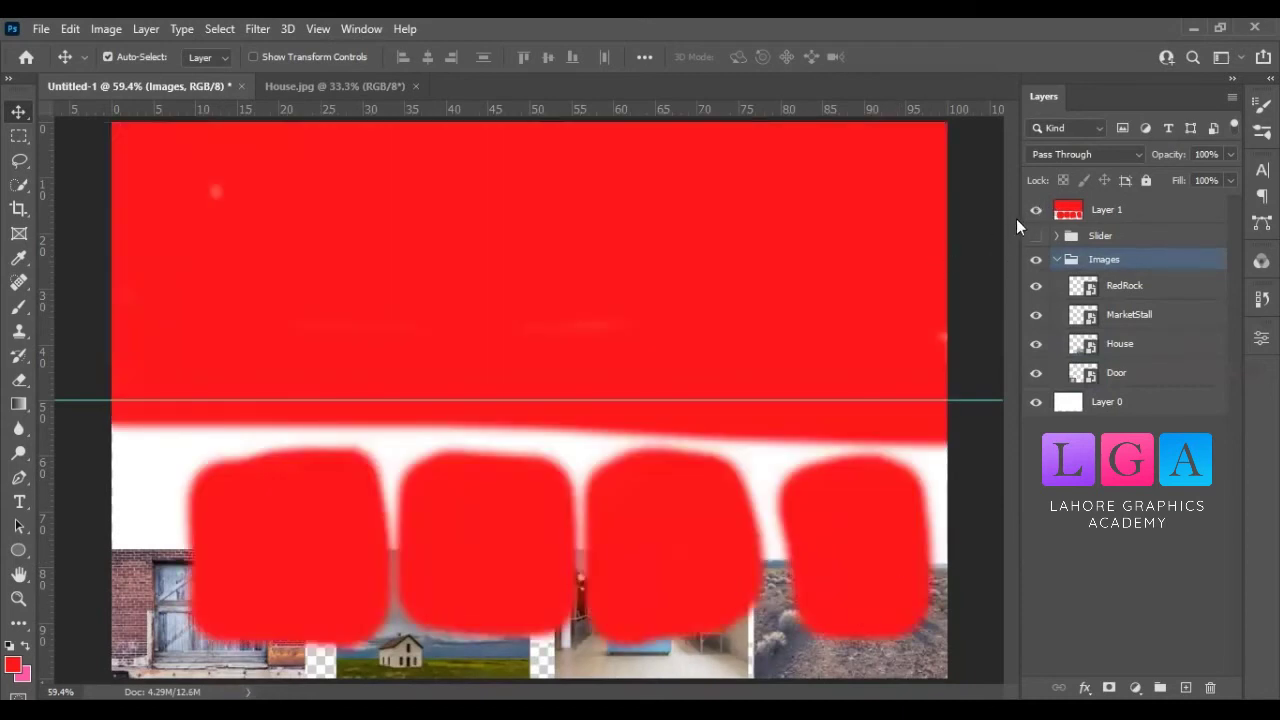
pyautogui.click(1036, 210)
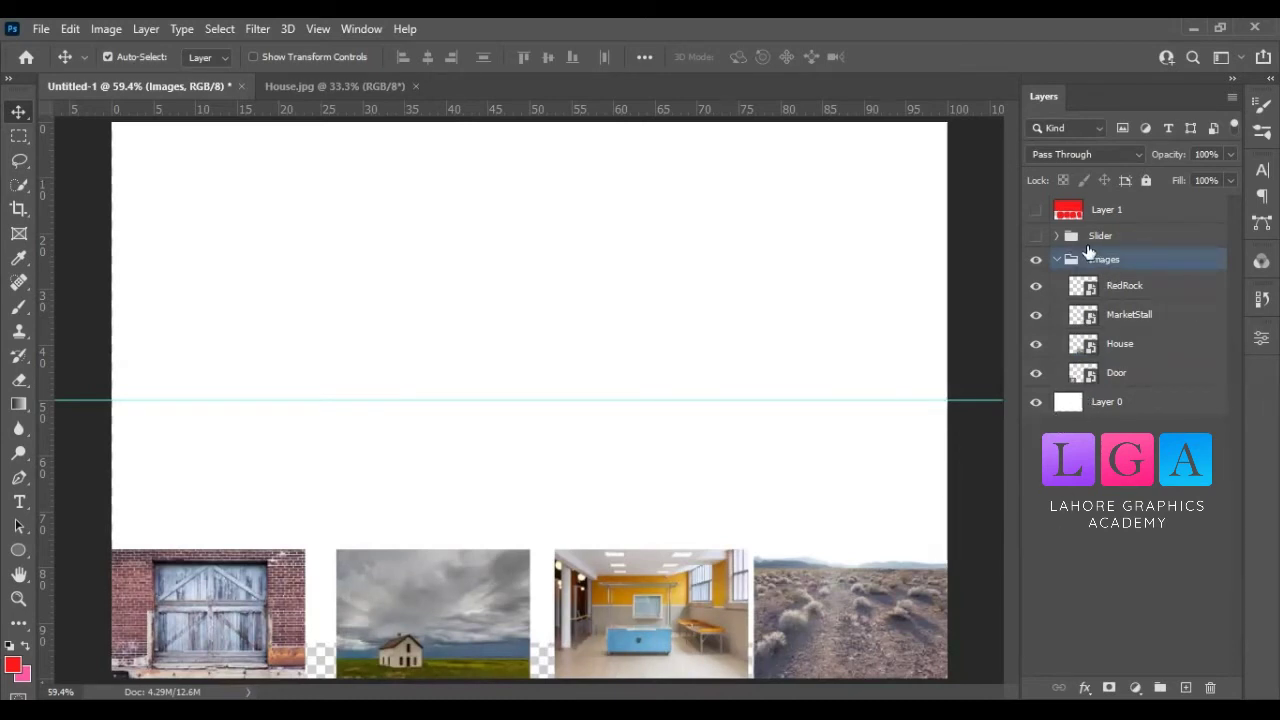
pyautogui.click(1036, 237)
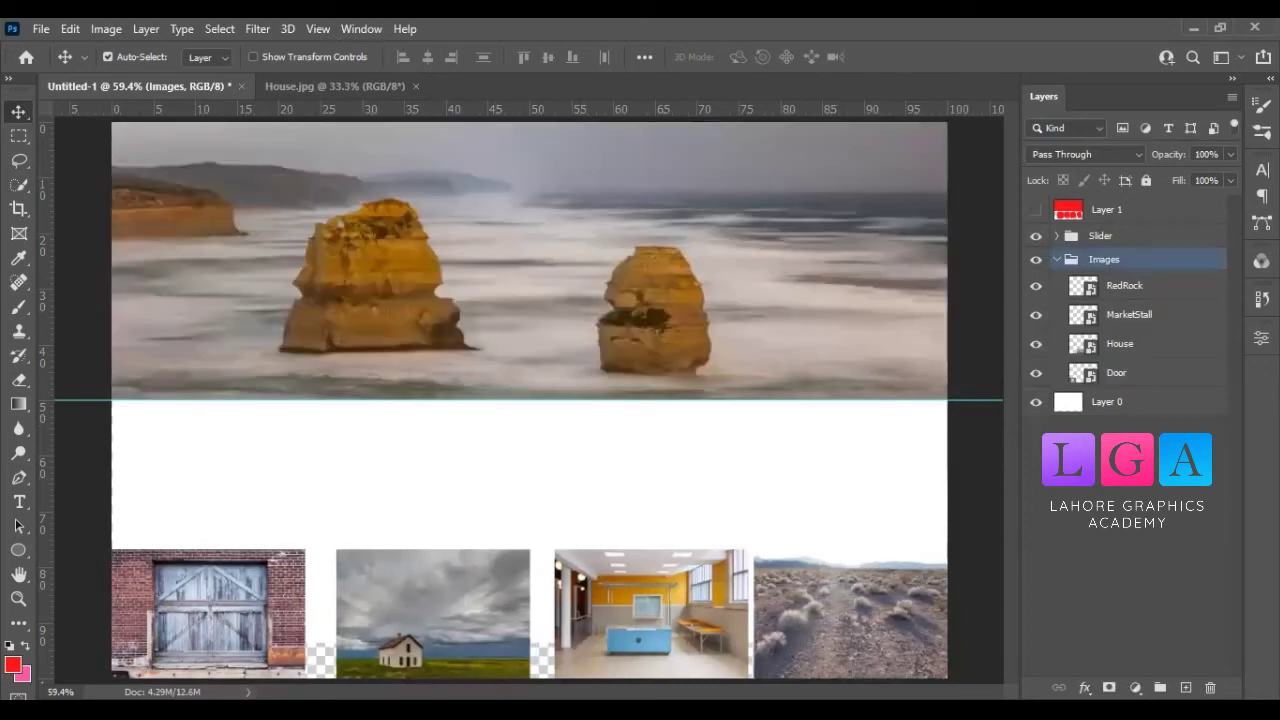
pyautogui.click(638, 576)
# Select the Images group alone and try raising the thumbnail row toward the slider
pyautogui.moveTo(635, 560)
pyautogui.mouseDown()
pyautogui.moveTo(635, 515)
pyautogui.moveTo(635, 560)
pyautogui.mouseUp()
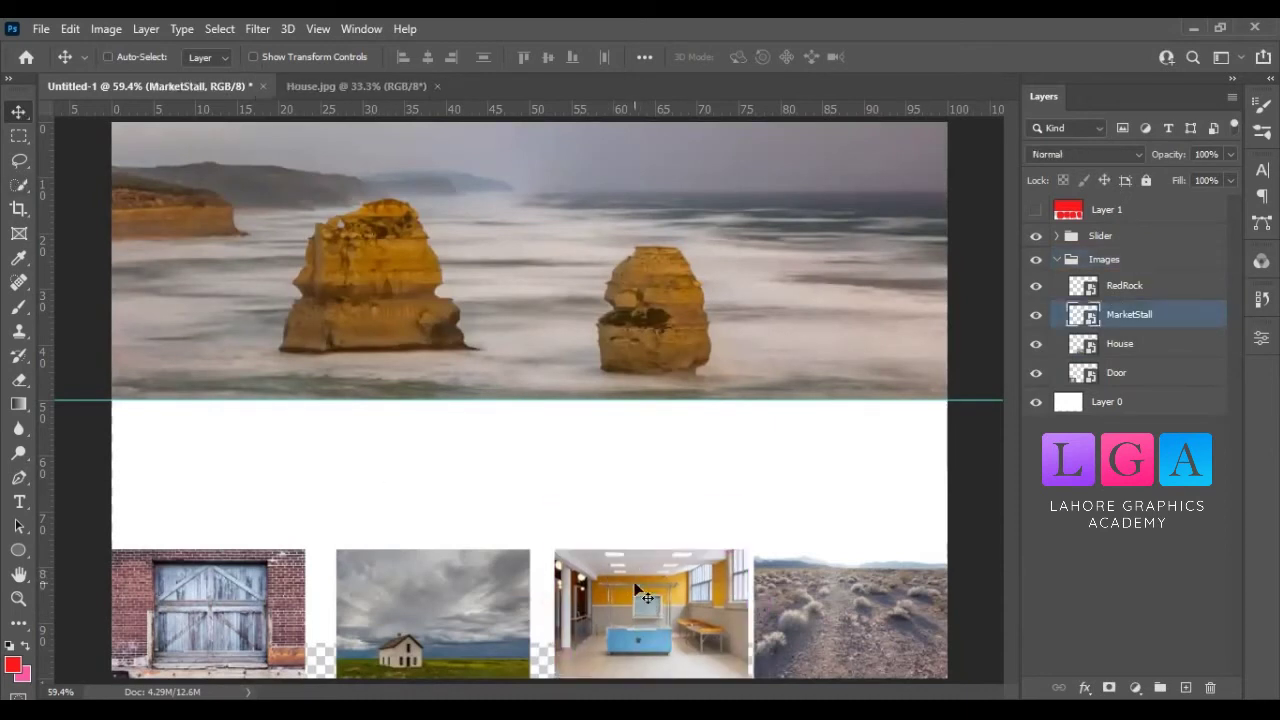
pyautogui.click(1112, 262)
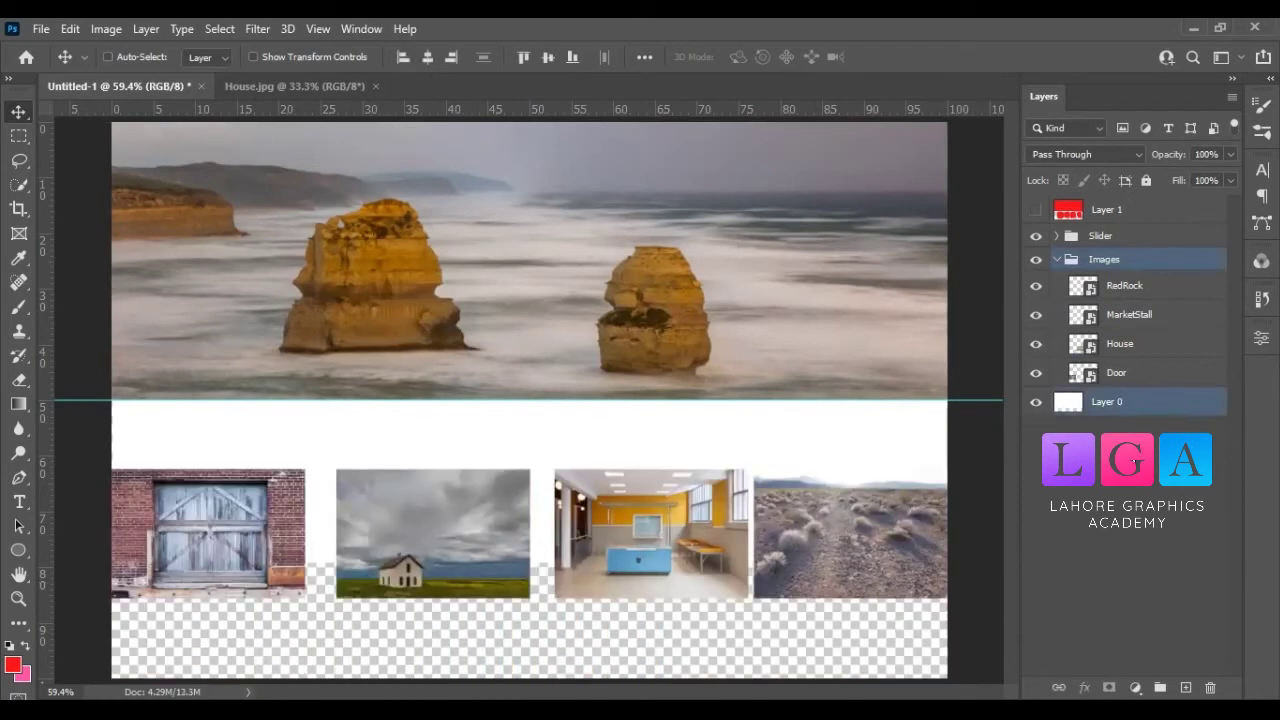
pyautogui.click(1123, 421)
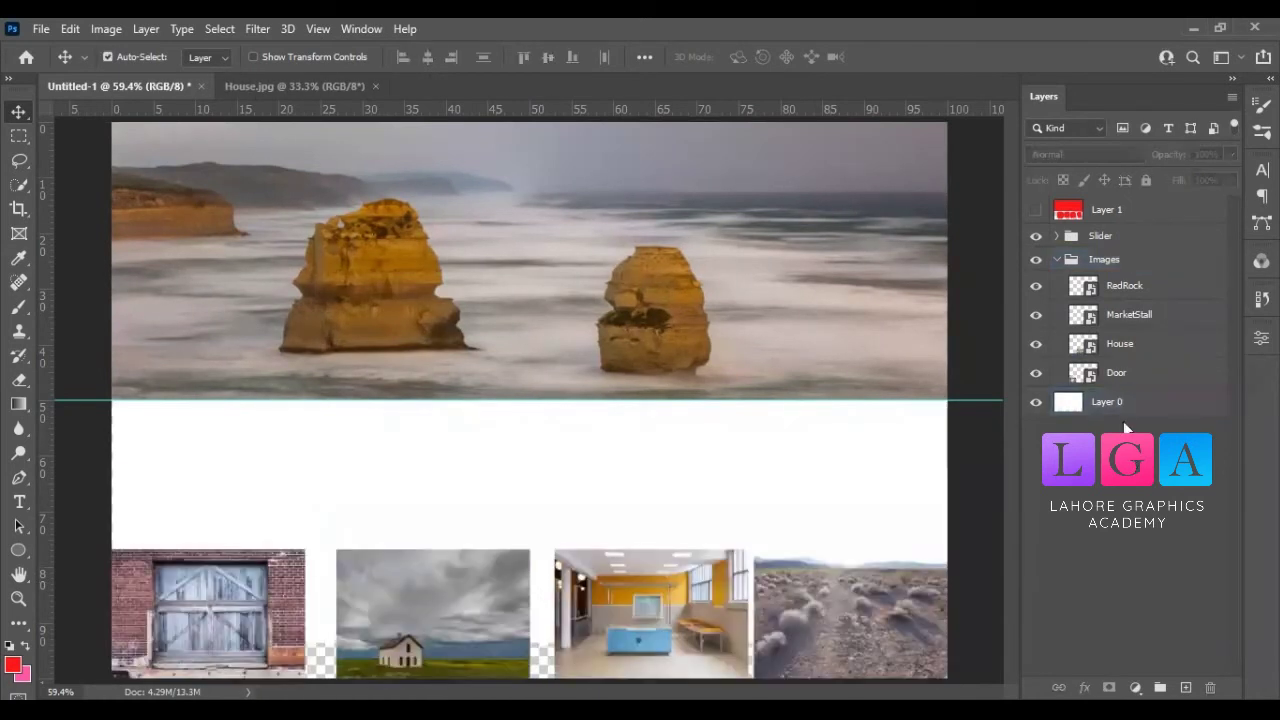
pyautogui.click(1112, 262)
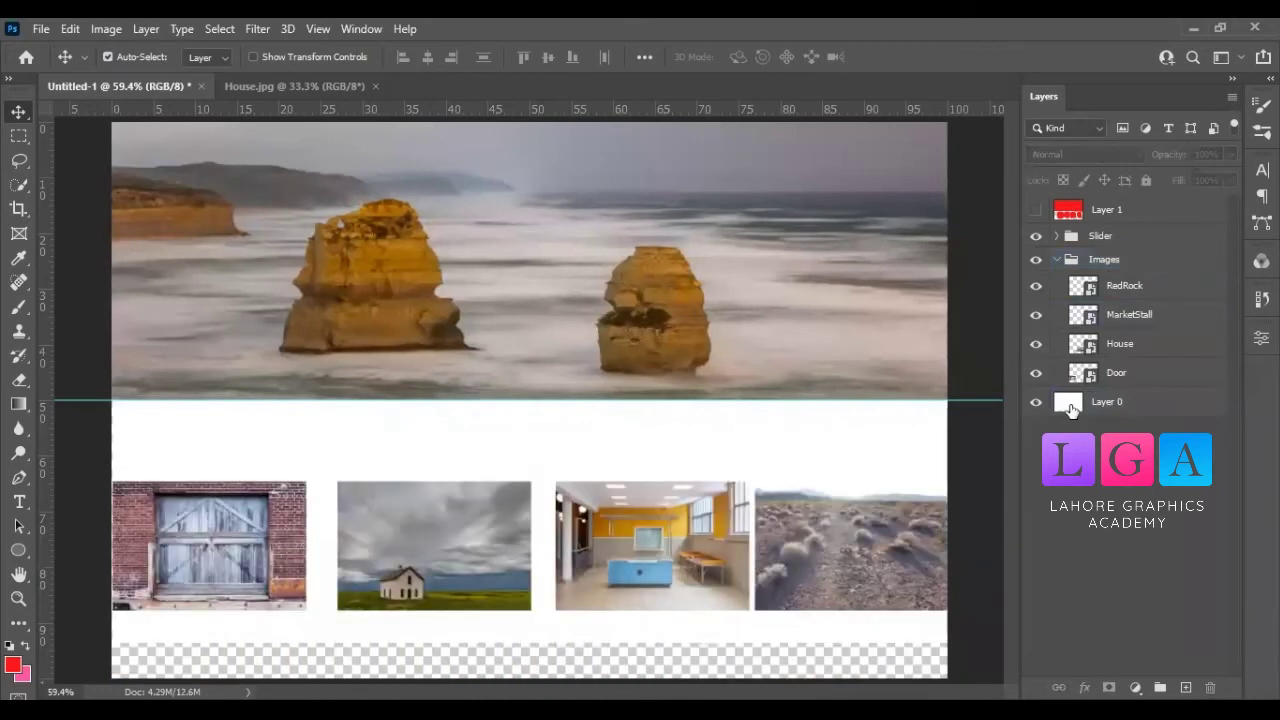
pyautogui.click(1070, 410)
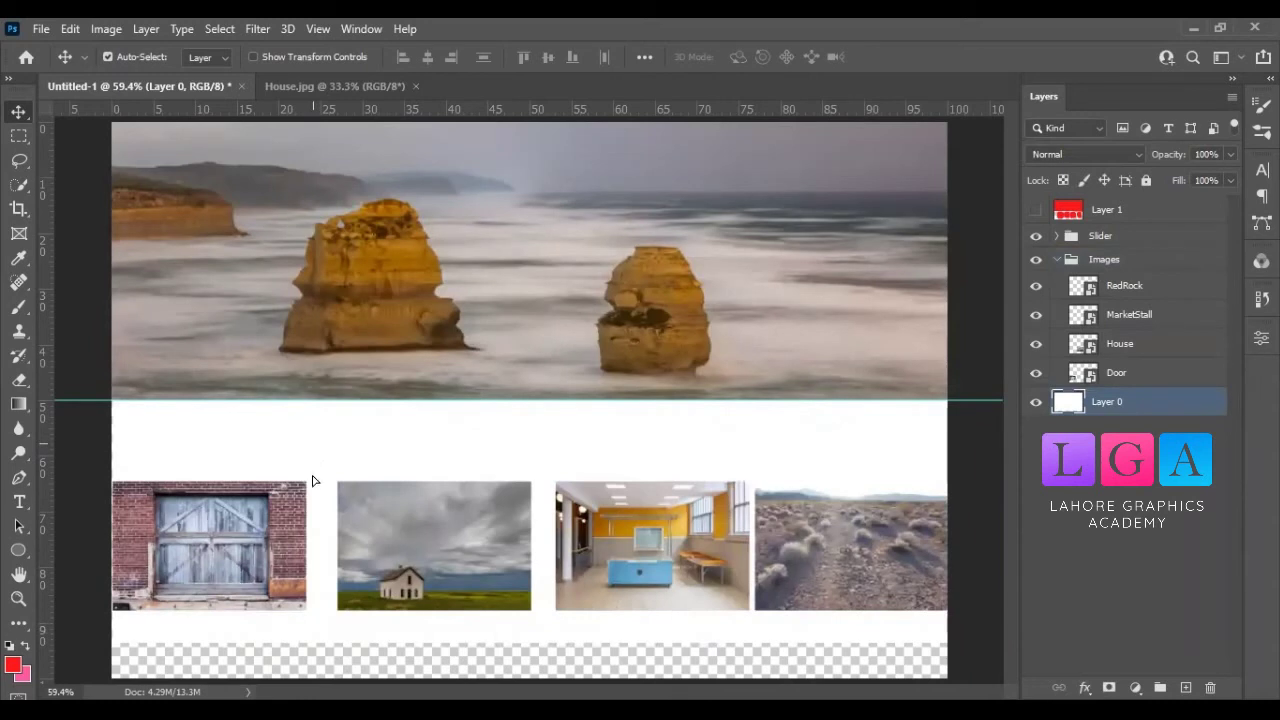
pyautogui.click(1110, 259)
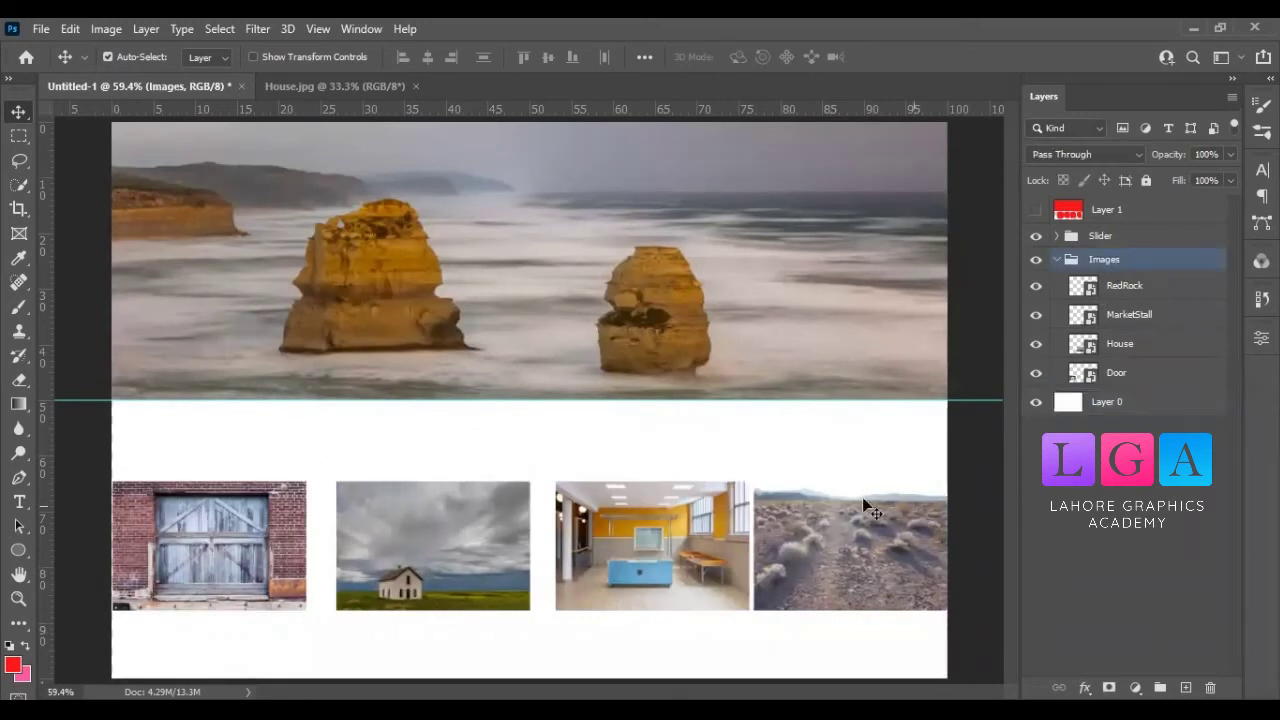
pyautogui.click(1058, 260)
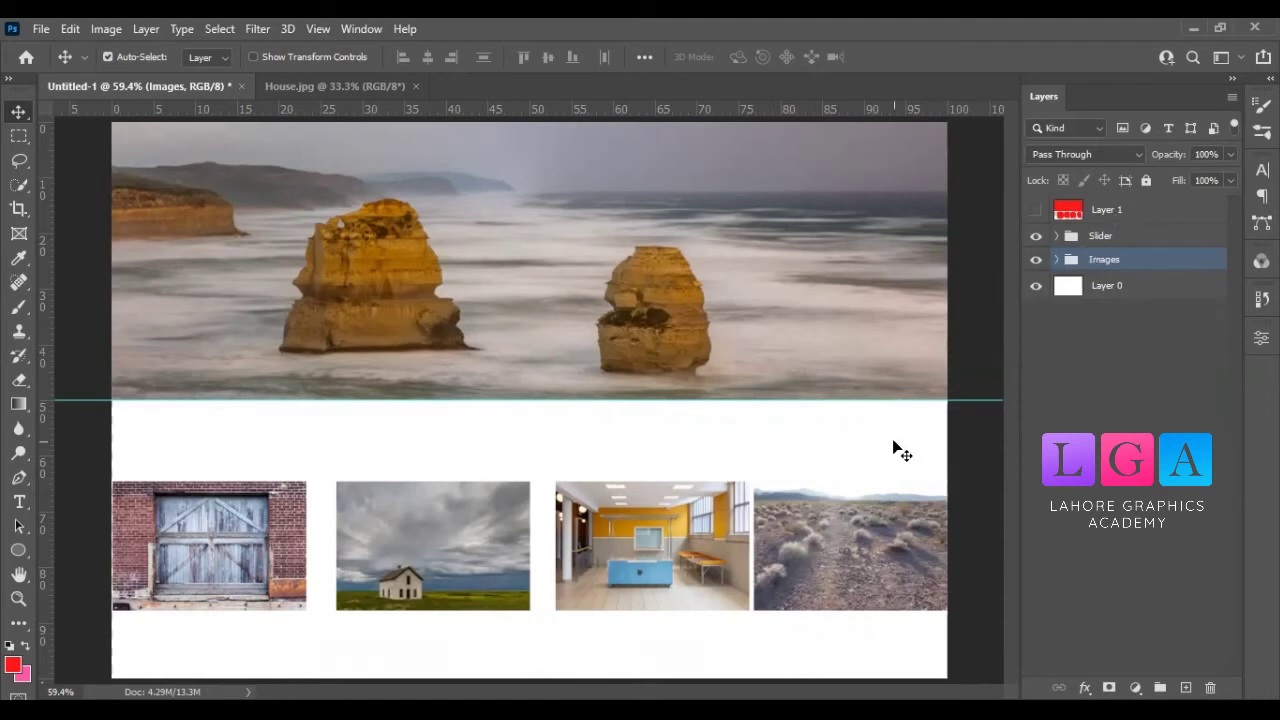
# Make the background Layer 0 the active layer
pyautogui.click(1094, 290)
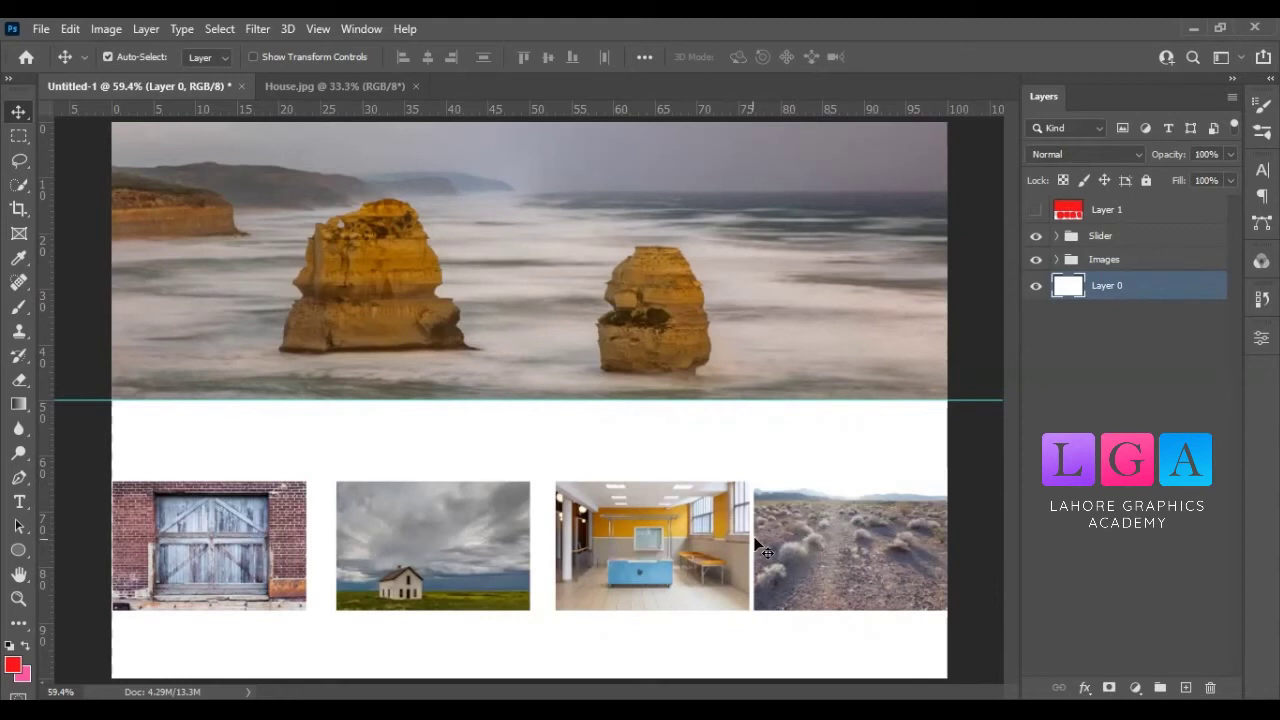
# Expand the Images group and select Door through RedRock, all four thumbnail layers
pyautogui.click(1056, 259)
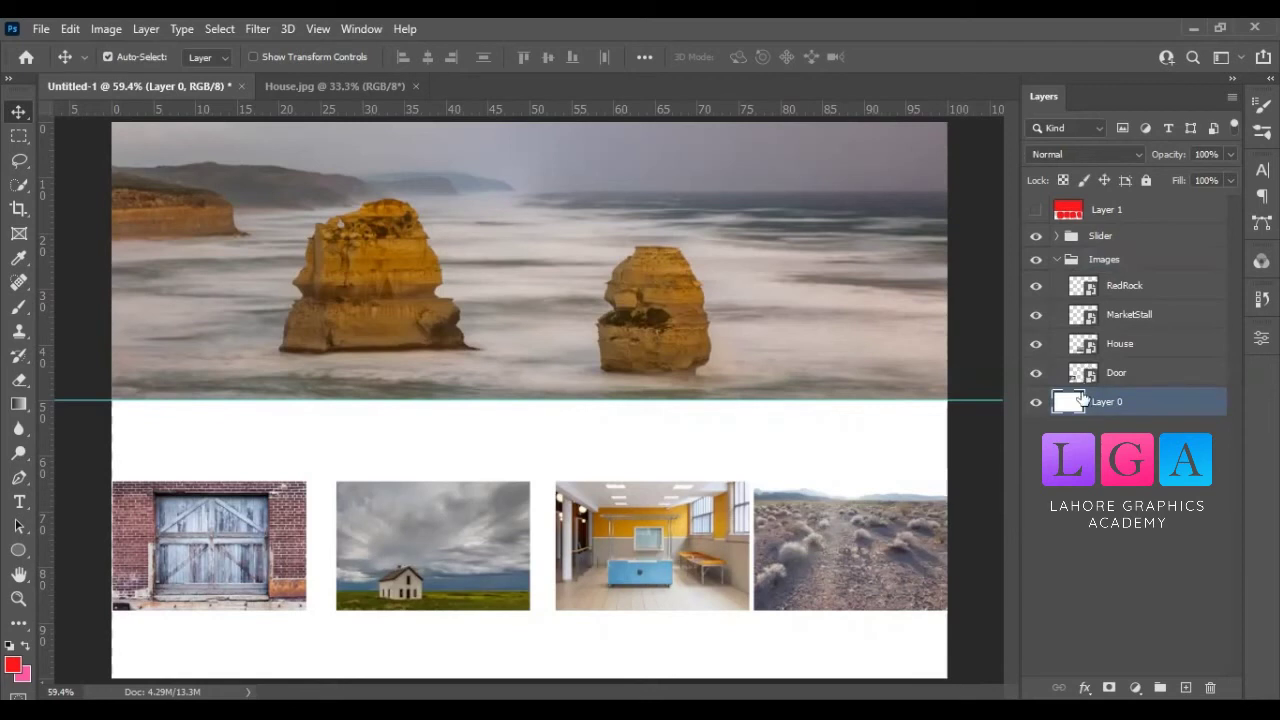
pyautogui.click(1160, 375)
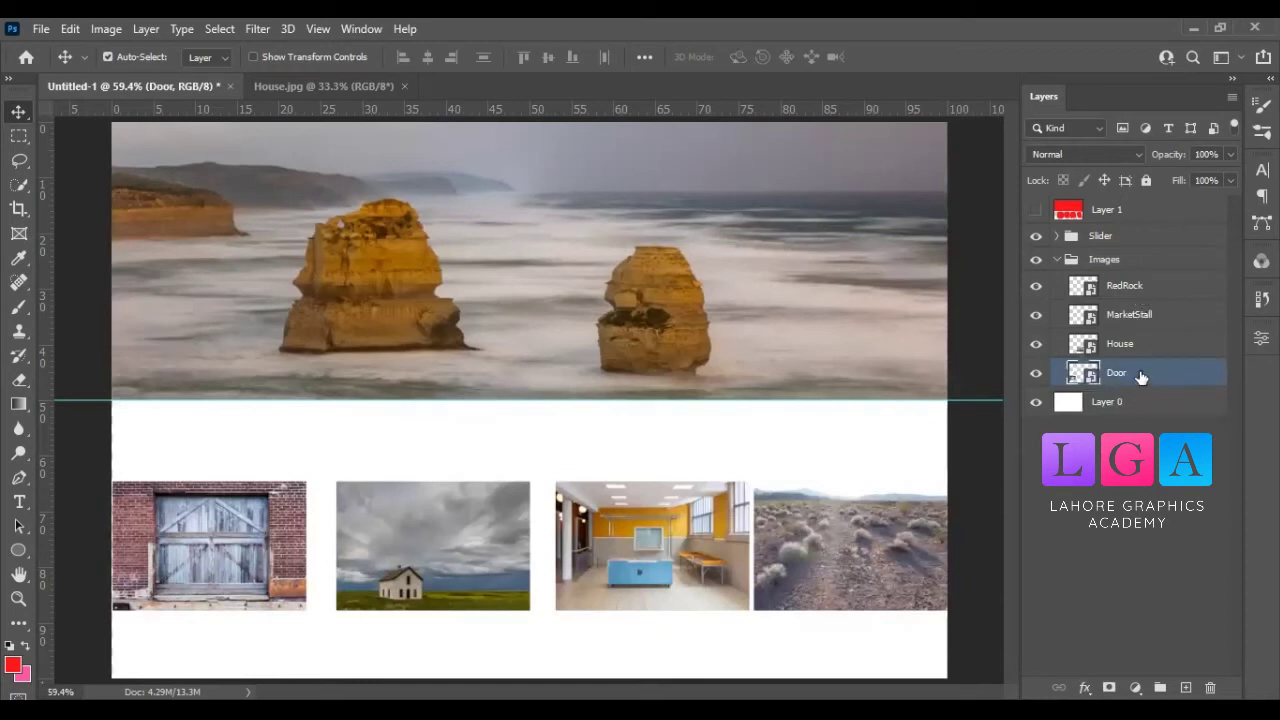
pyautogui.keyDown('shift'); pyautogui.click(1126, 291); pyautogui.keyUp('shift')
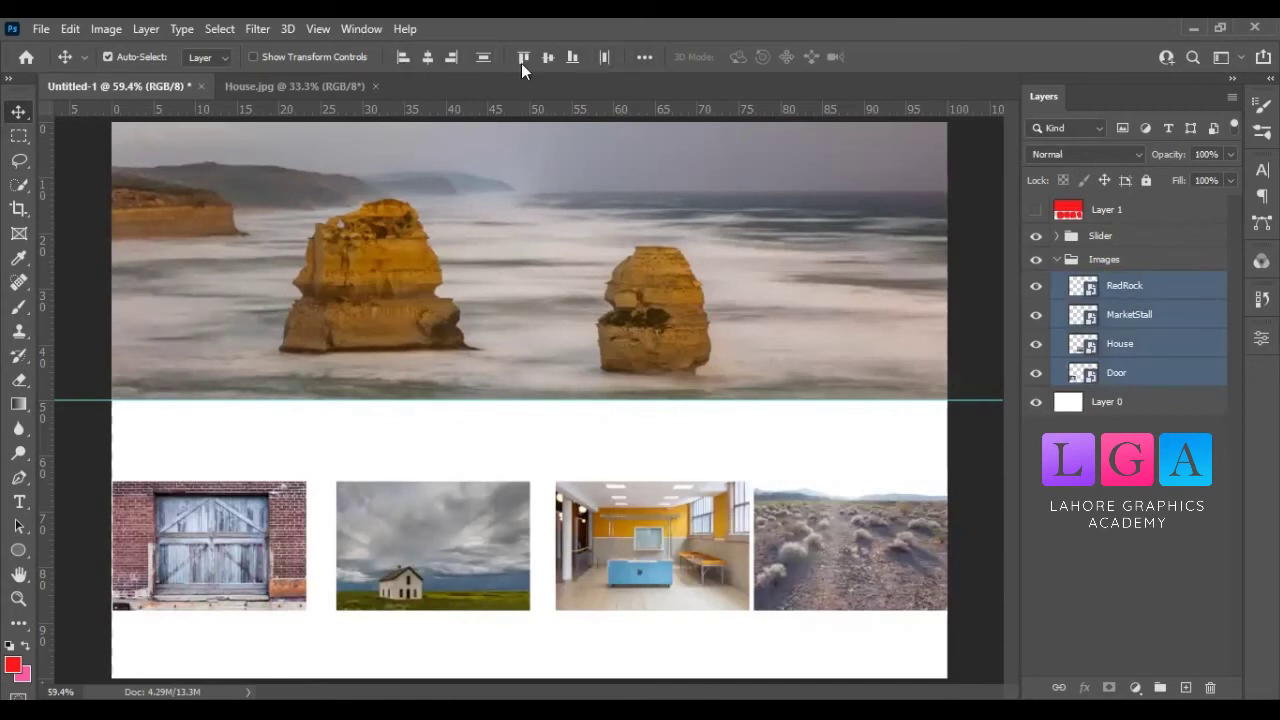
# Align the four selected thumbnails by their left edges
pyautogui.click(645, 59)
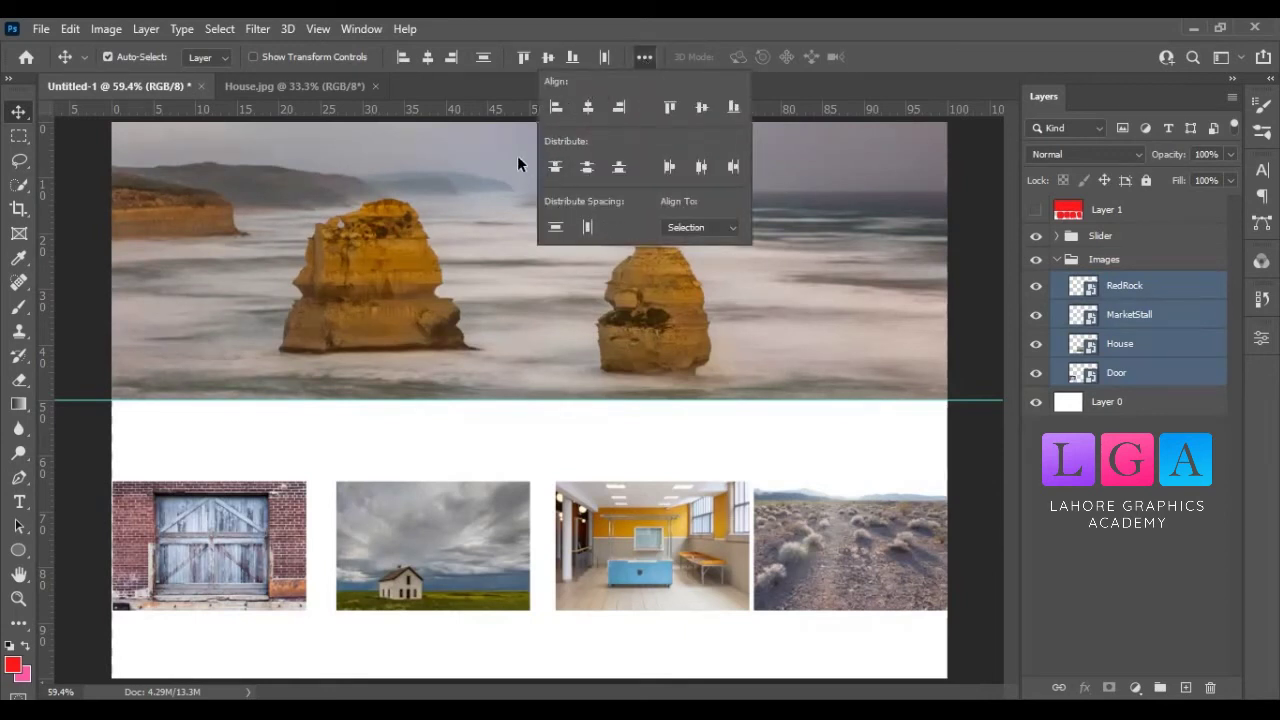
pyautogui.click(637, 57)
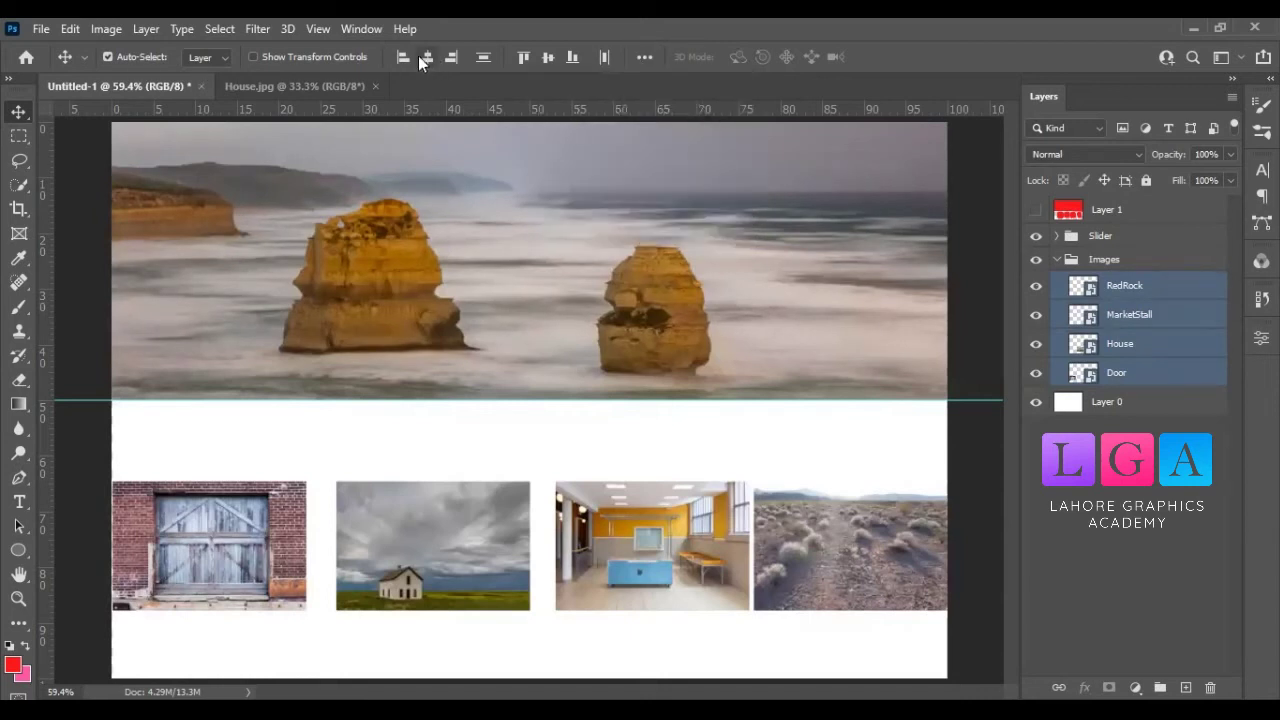
pyautogui.click(643, 60)
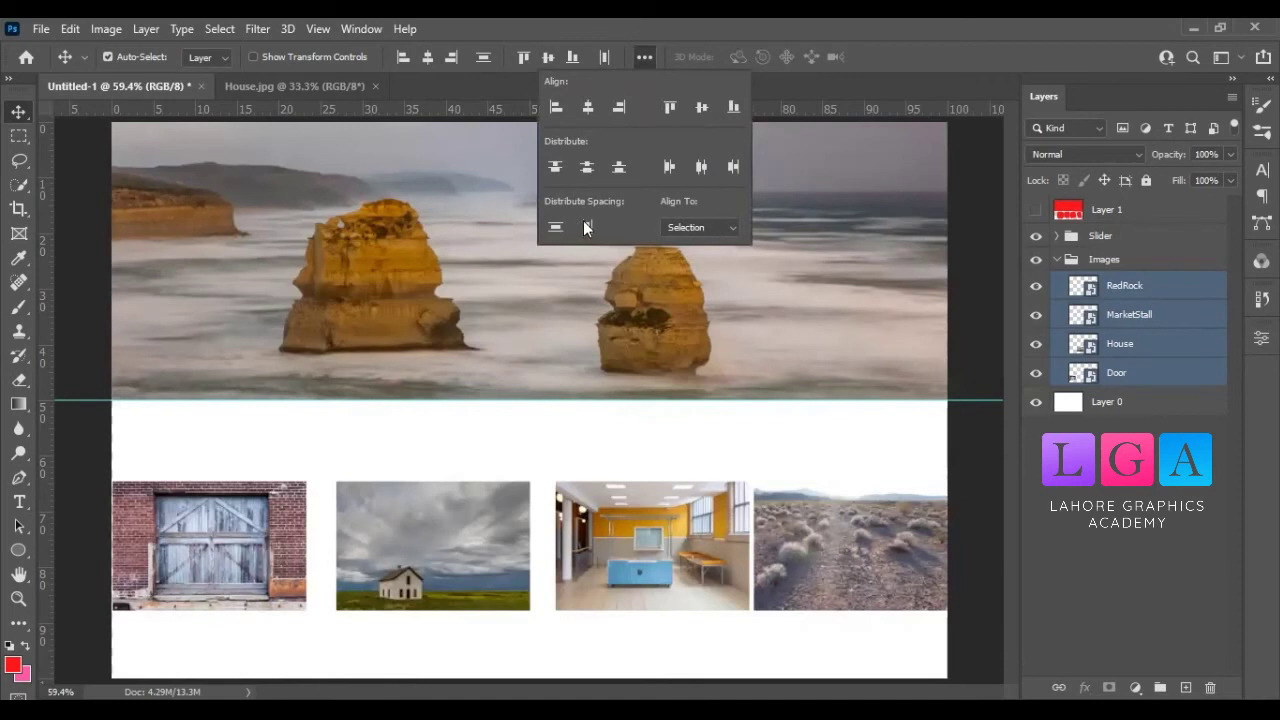
pyautogui.click(641, 59)
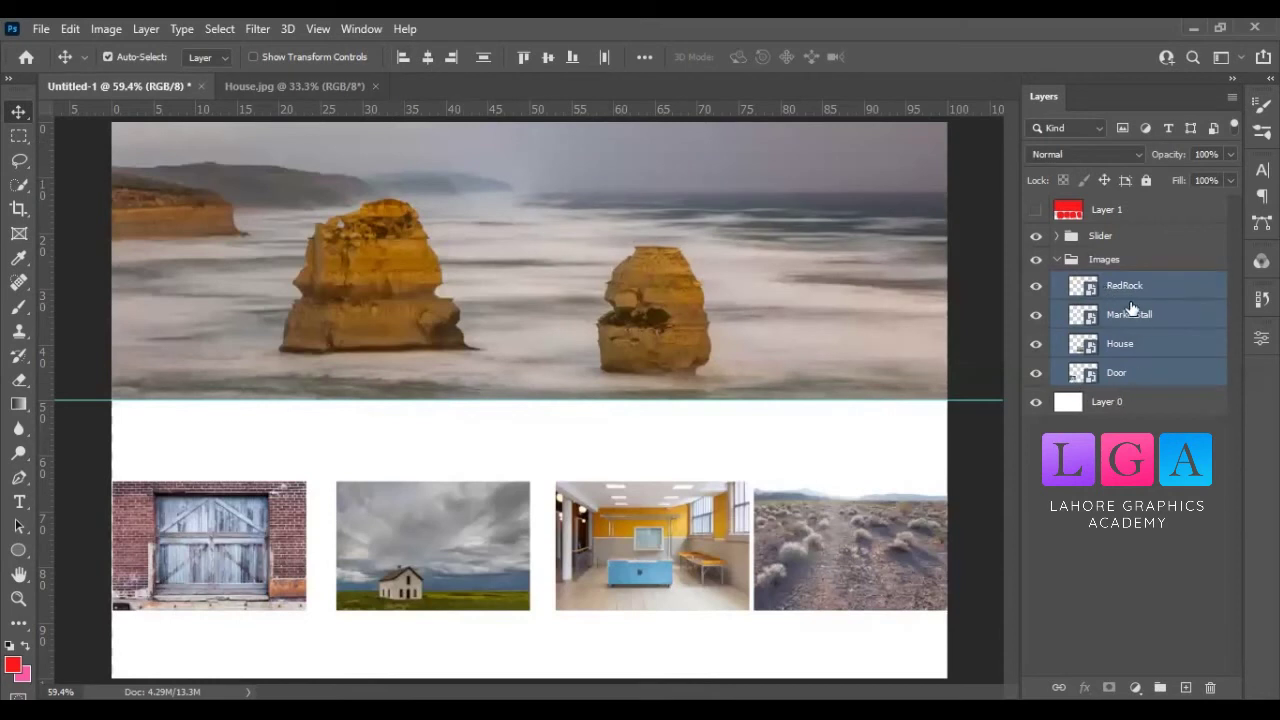
pyautogui.click(405, 57)
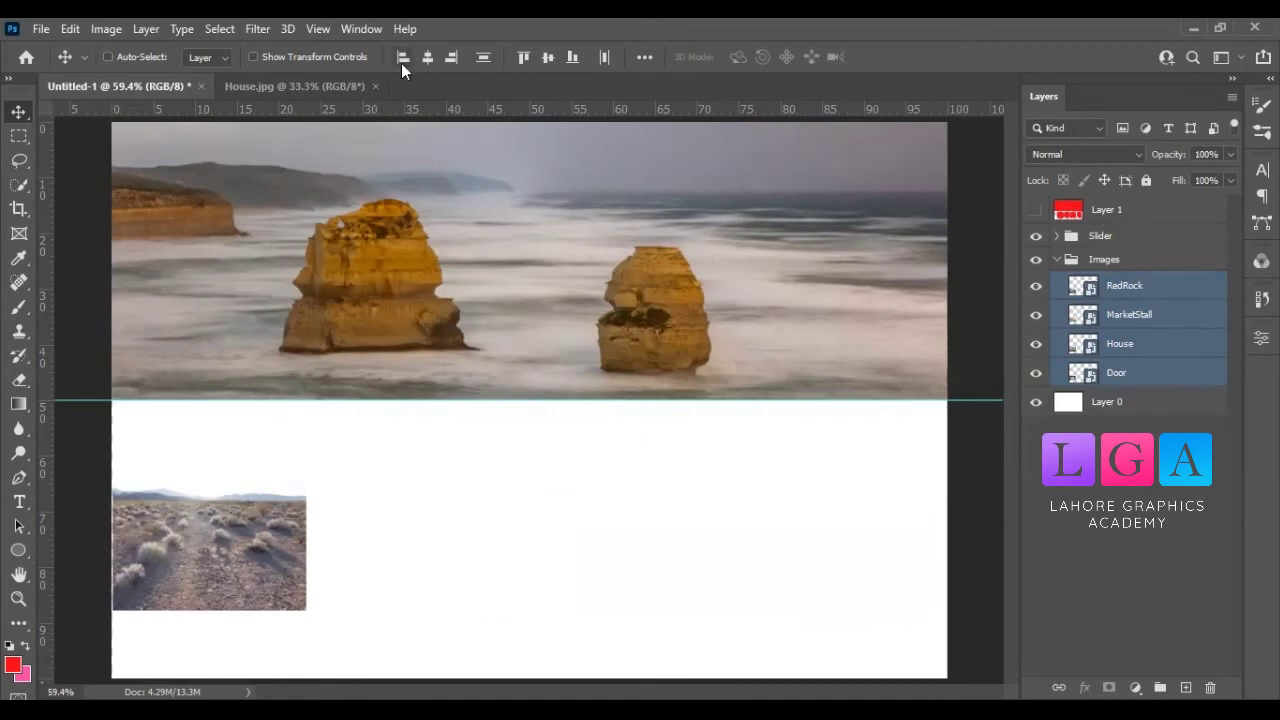
pyautogui.hotkey('ctrl', 'z')
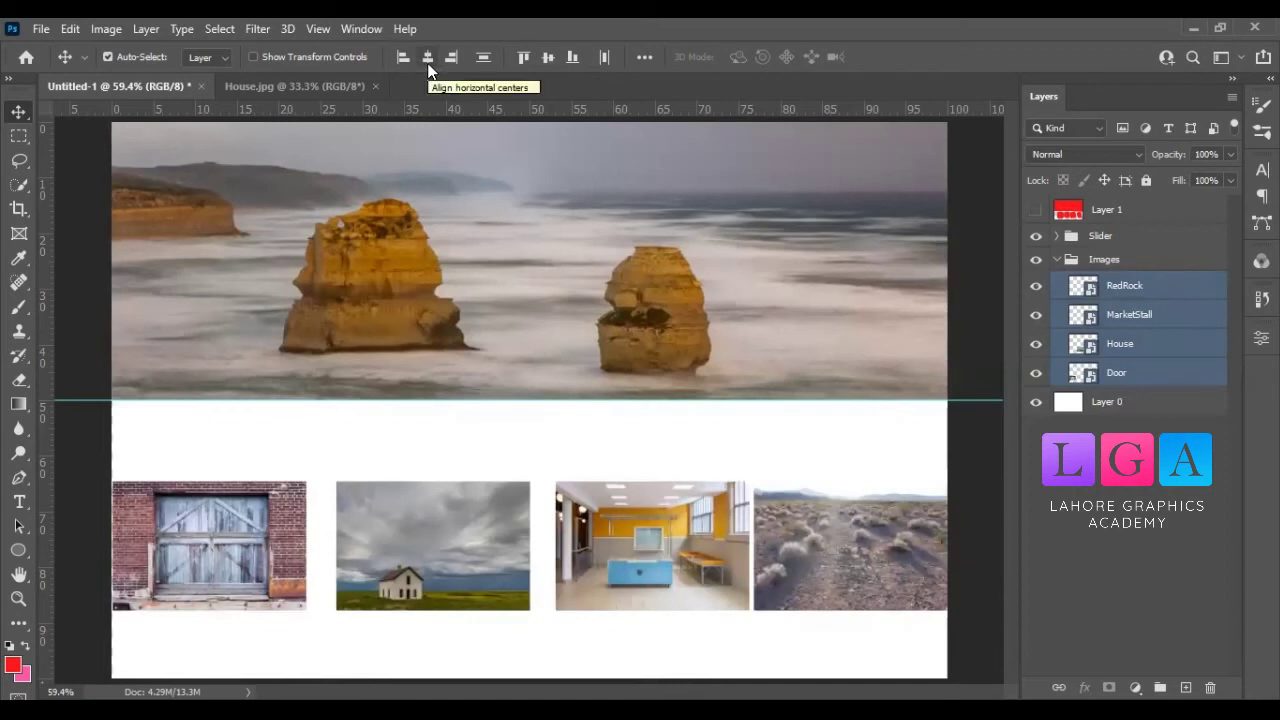
pyautogui.click(427, 63)
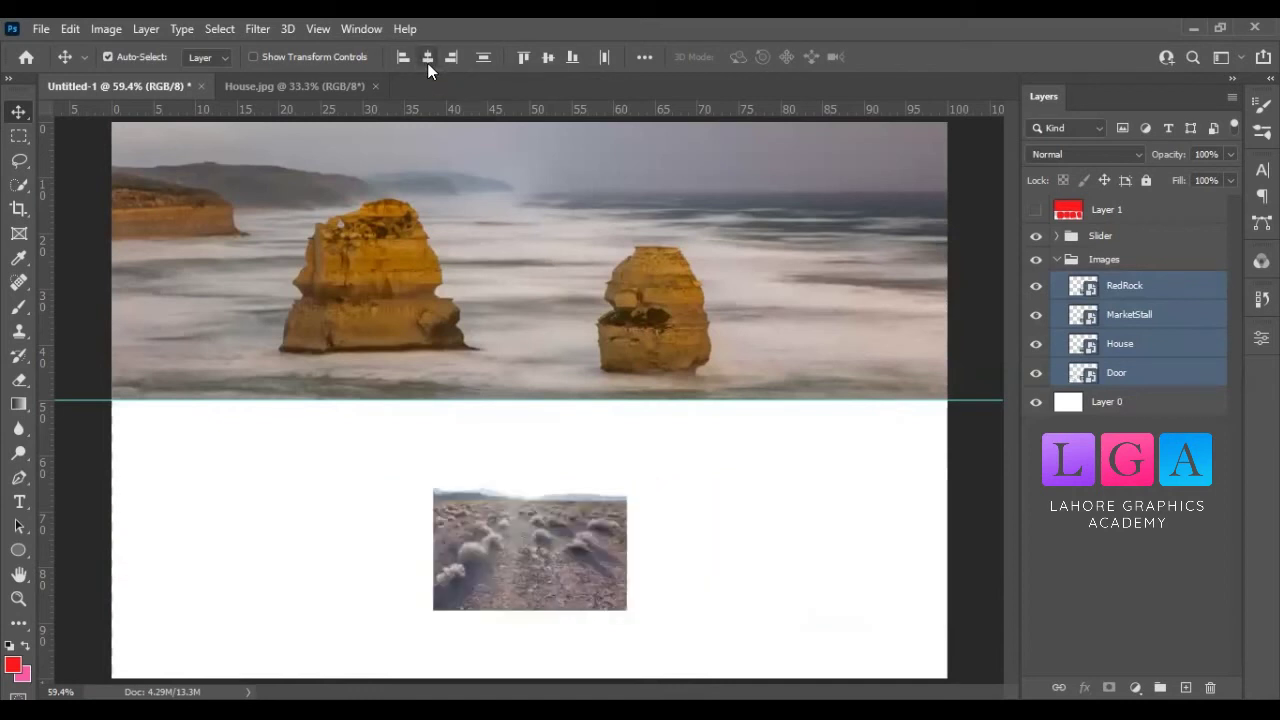
pyautogui.press('ctrl')
pyautogui.hotkey('ctrl', 'z')
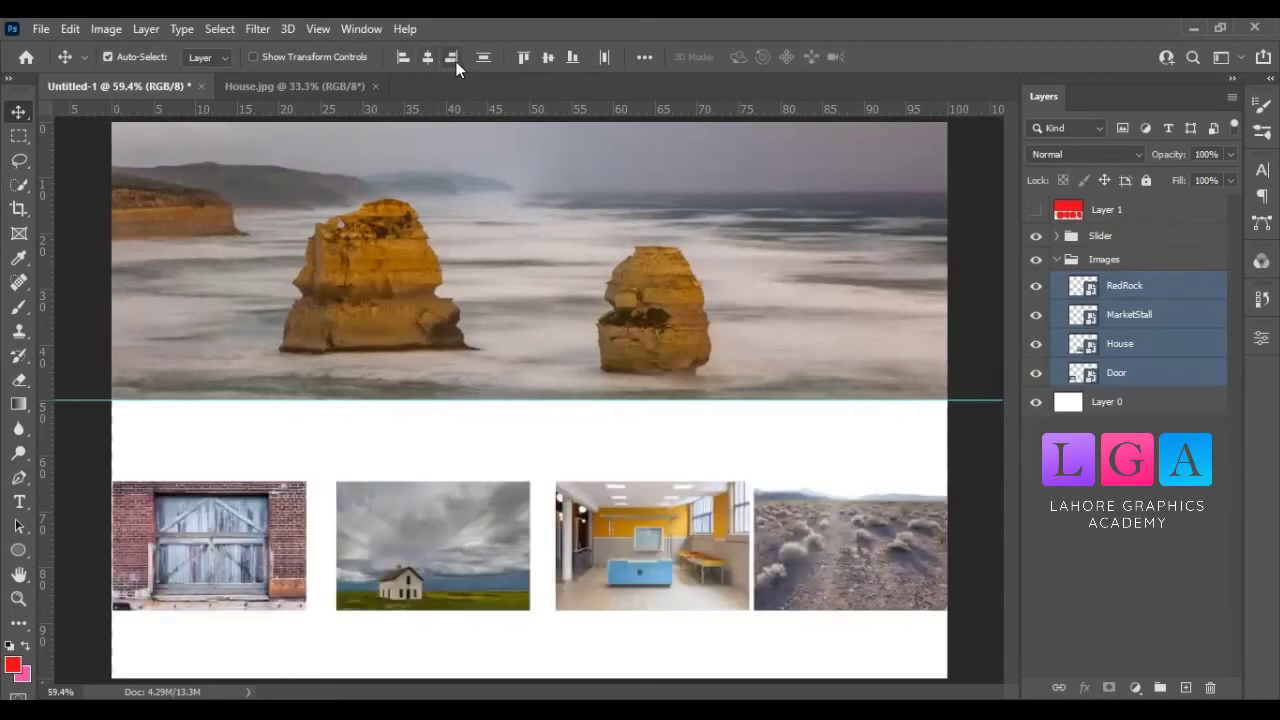
pyautogui.click(455, 62)
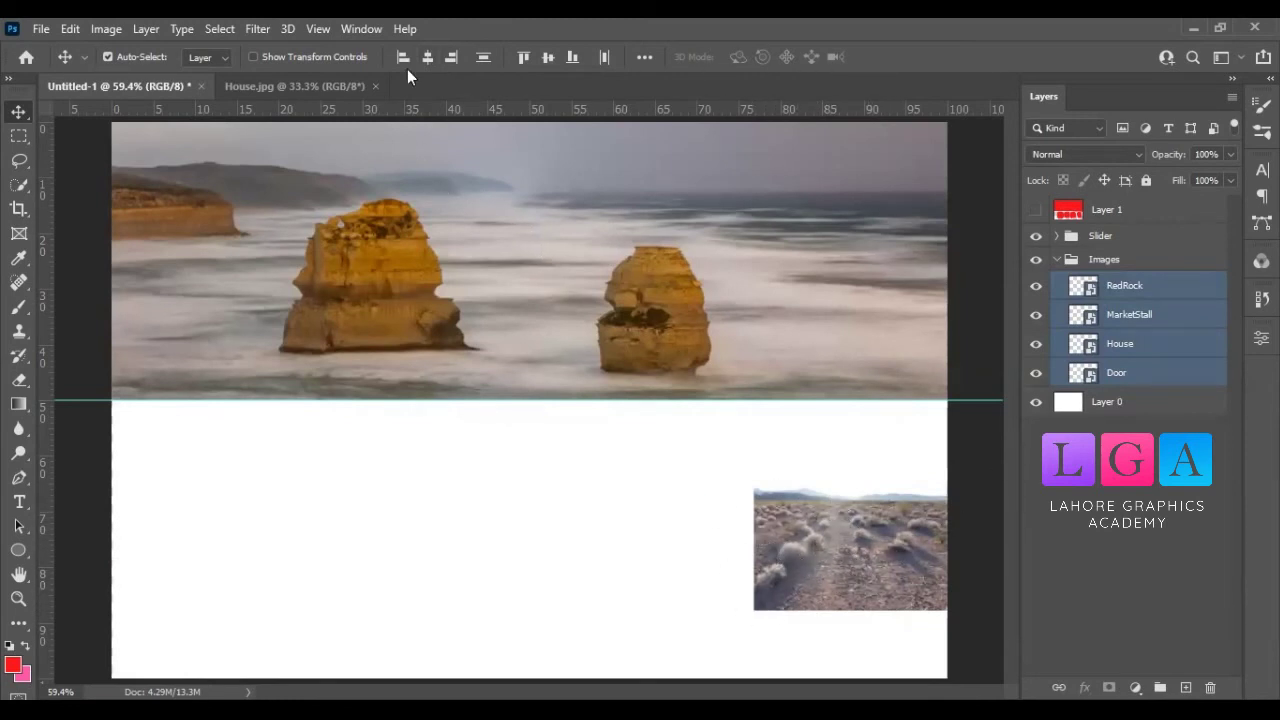
pyautogui.hotkey('ctrl', 'z')
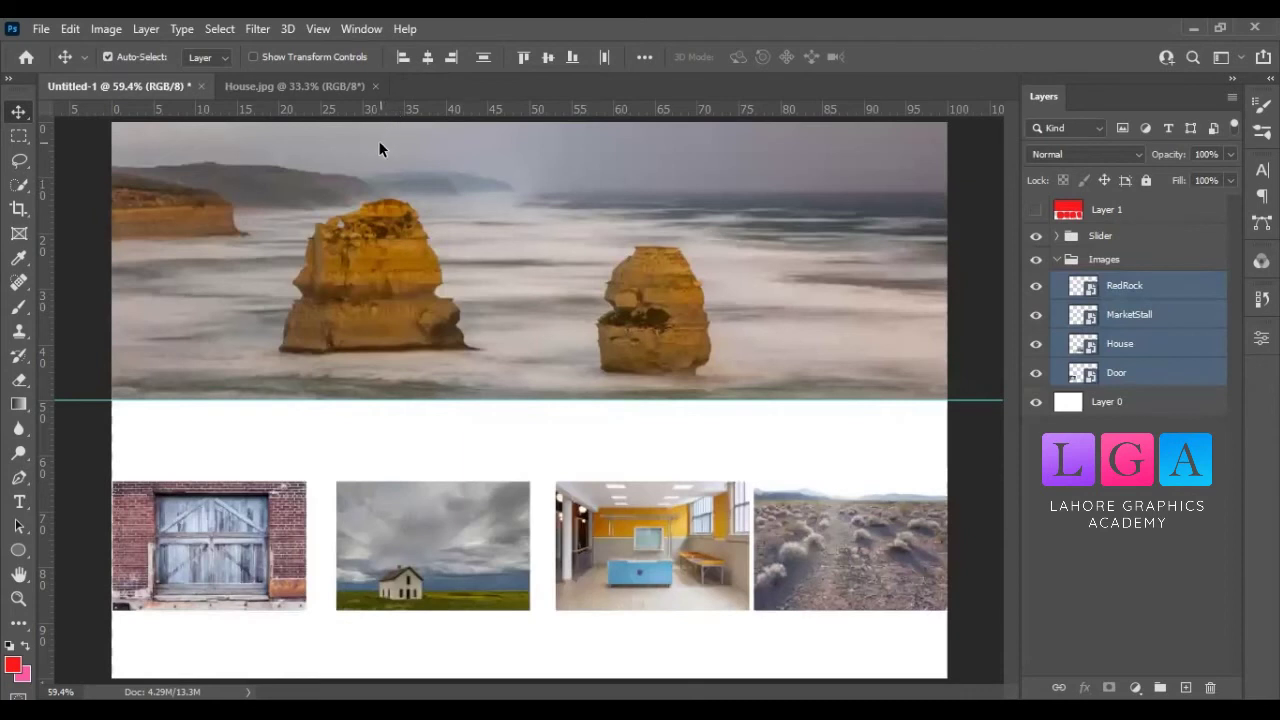
pyautogui.click(1095, 466)
# Select RedRock, MarketStall, House and Door together and align their top edges
pyautogui.click(1125, 290)
pyautogui.click(1125, 316)
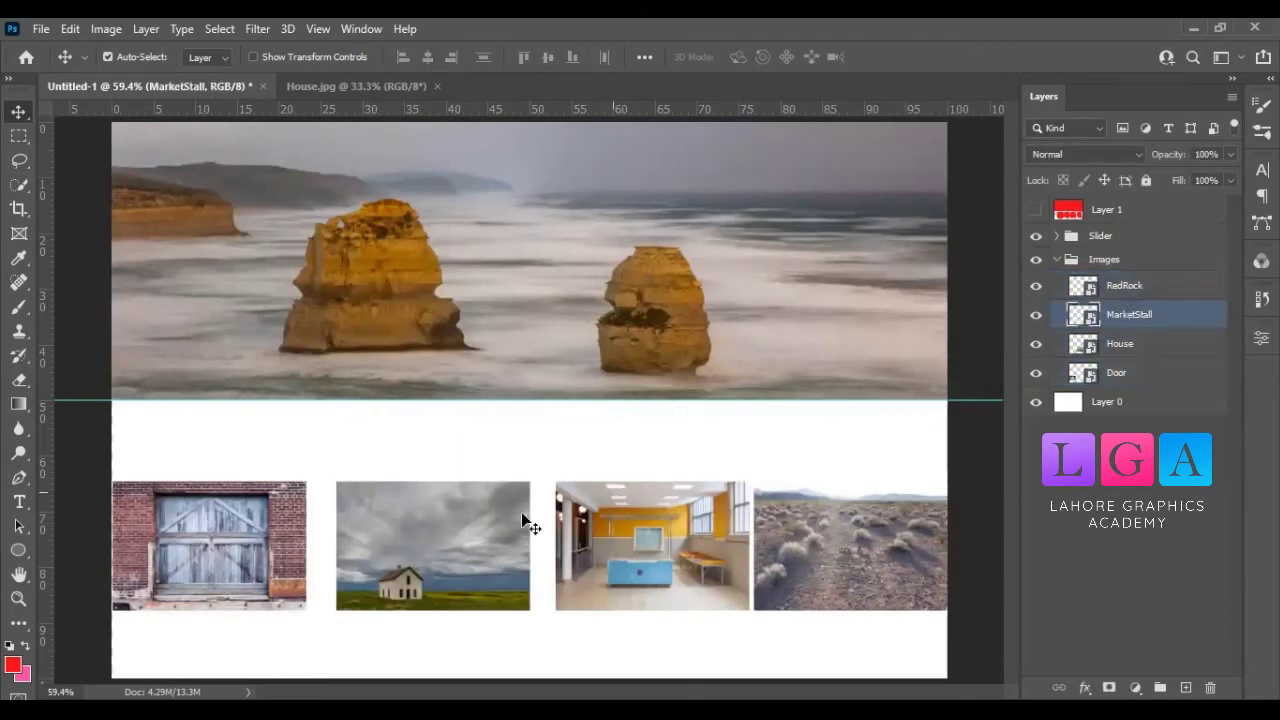
pyautogui.click(453, 541)
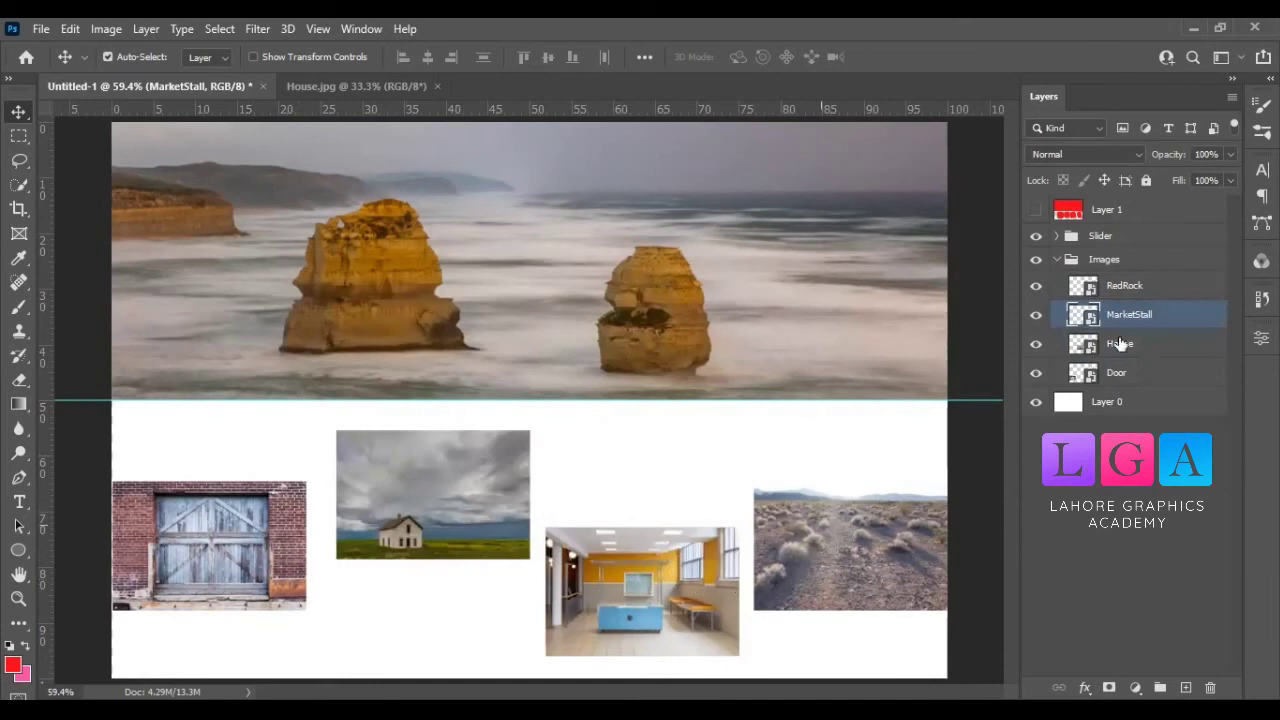
pyautogui.click(1136, 376)
pyautogui.keyDown('shift'); pyautogui.click(1122, 287); pyautogui.keyUp('shift')
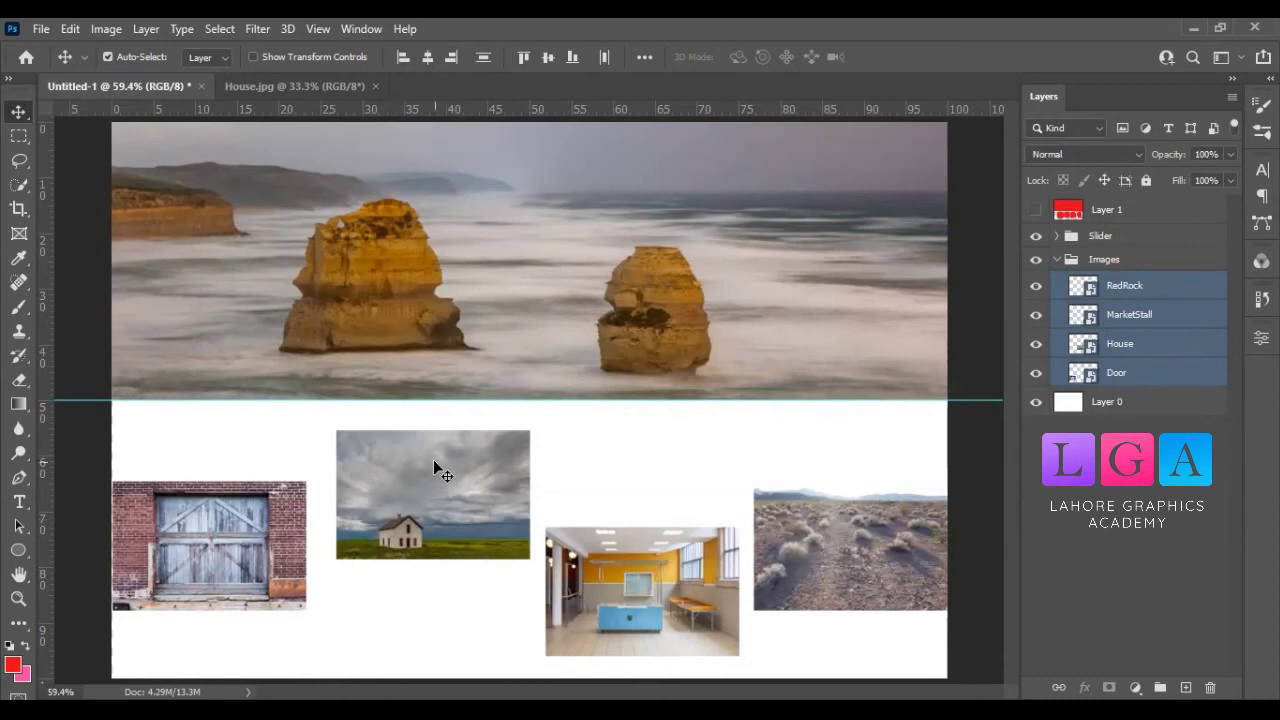
pyautogui.click(525, 56)
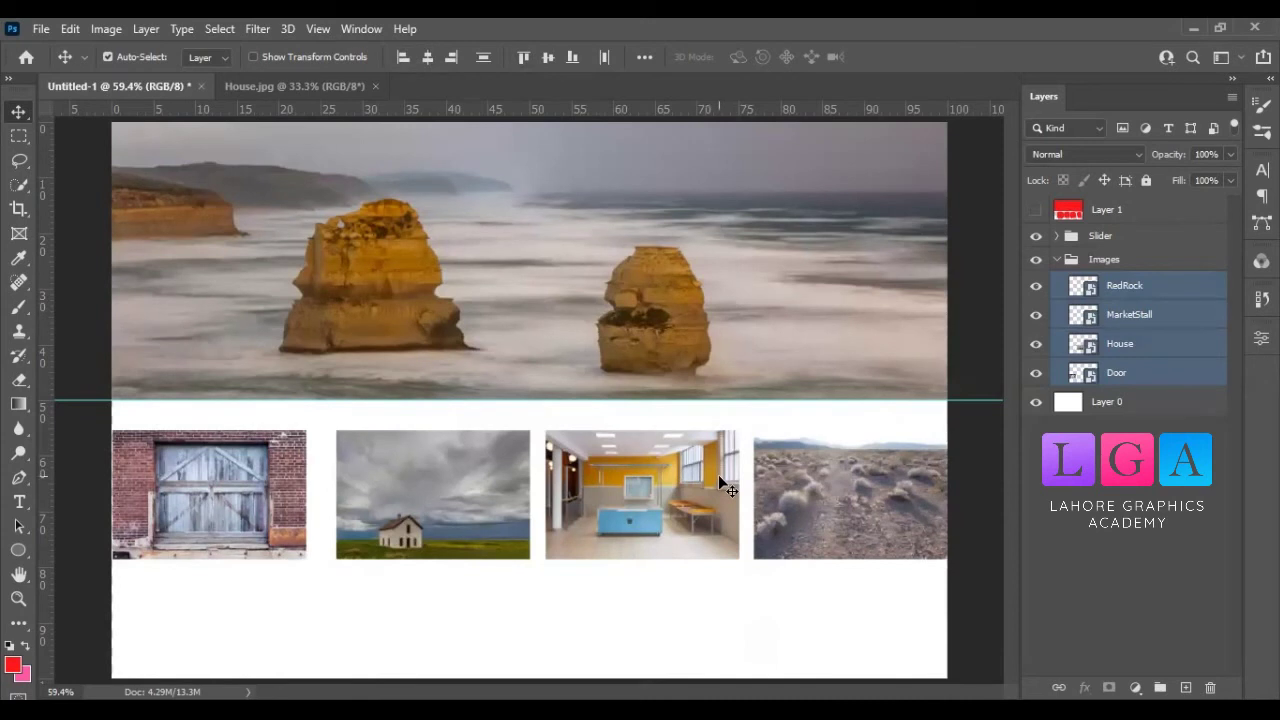
# Undo the top alignment, then test vertical-centre and bottom alignments, undoing each
pyautogui.hotkey('ctrl', 'z')
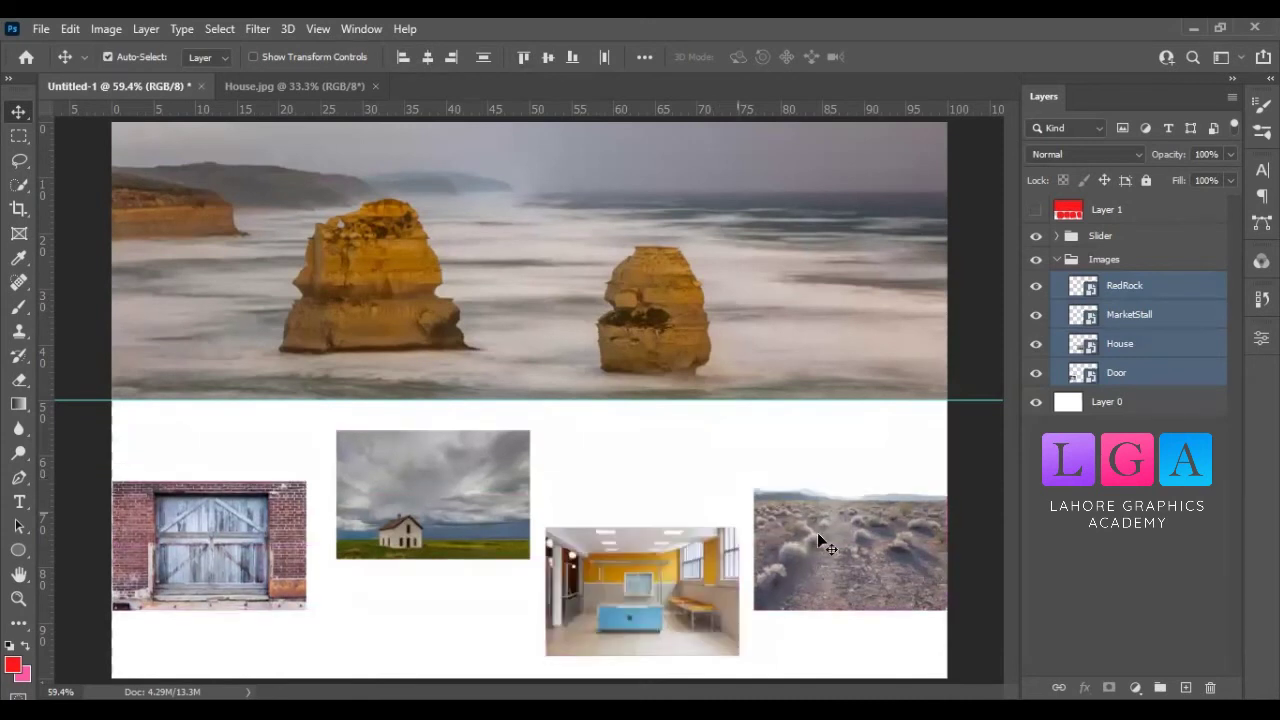
pyautogui.click(544, 59)
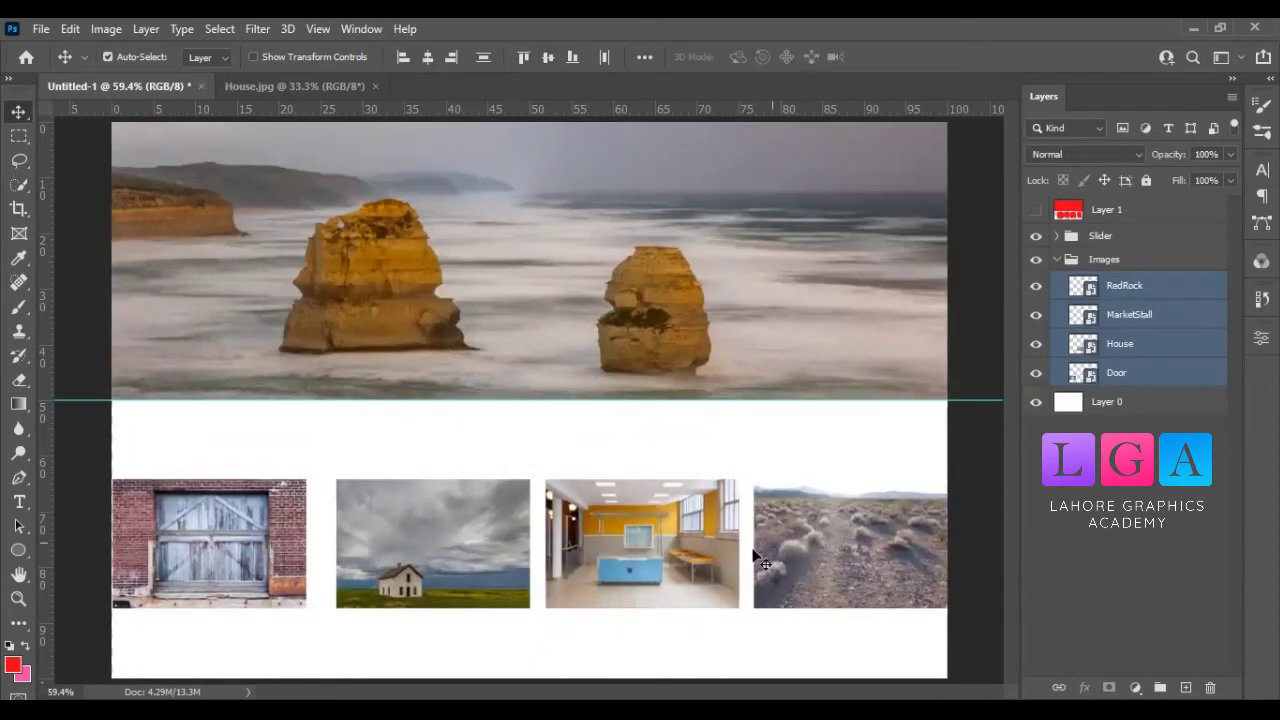
pyautogui.press('ctrl')
pyautogui.hotkey('ctrl', 'z')
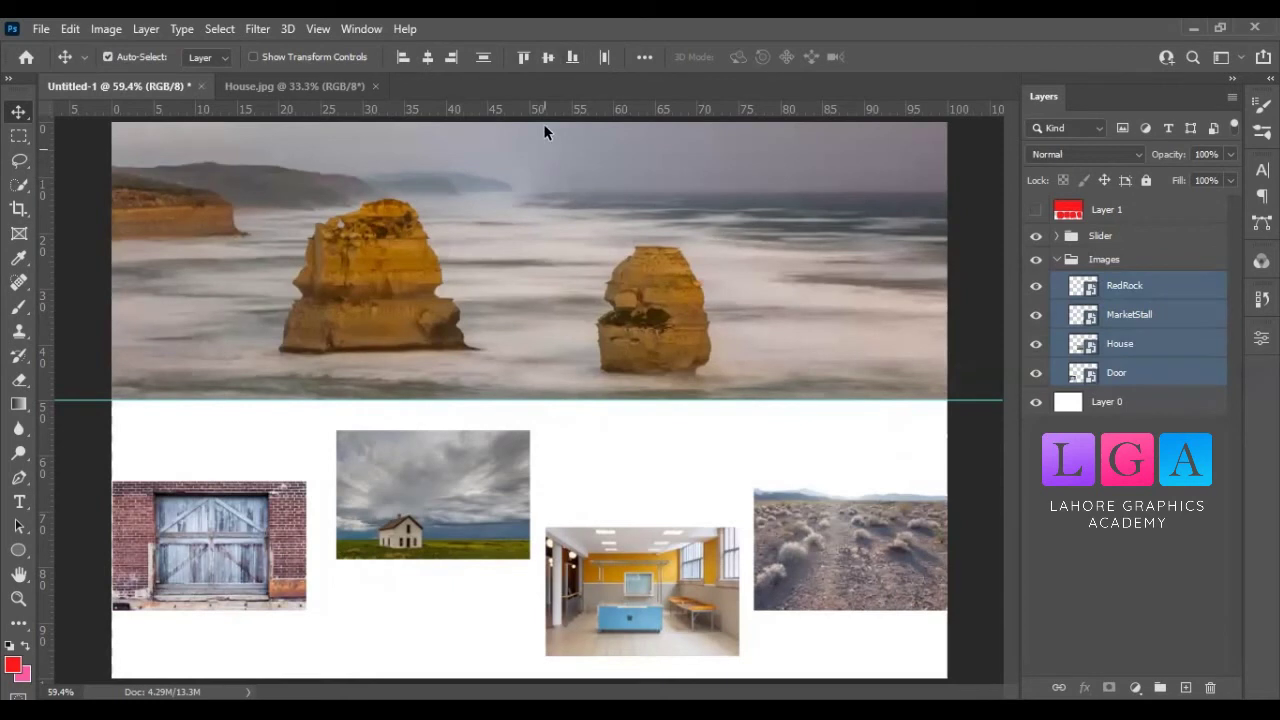
pyautogui.click(571, 58)
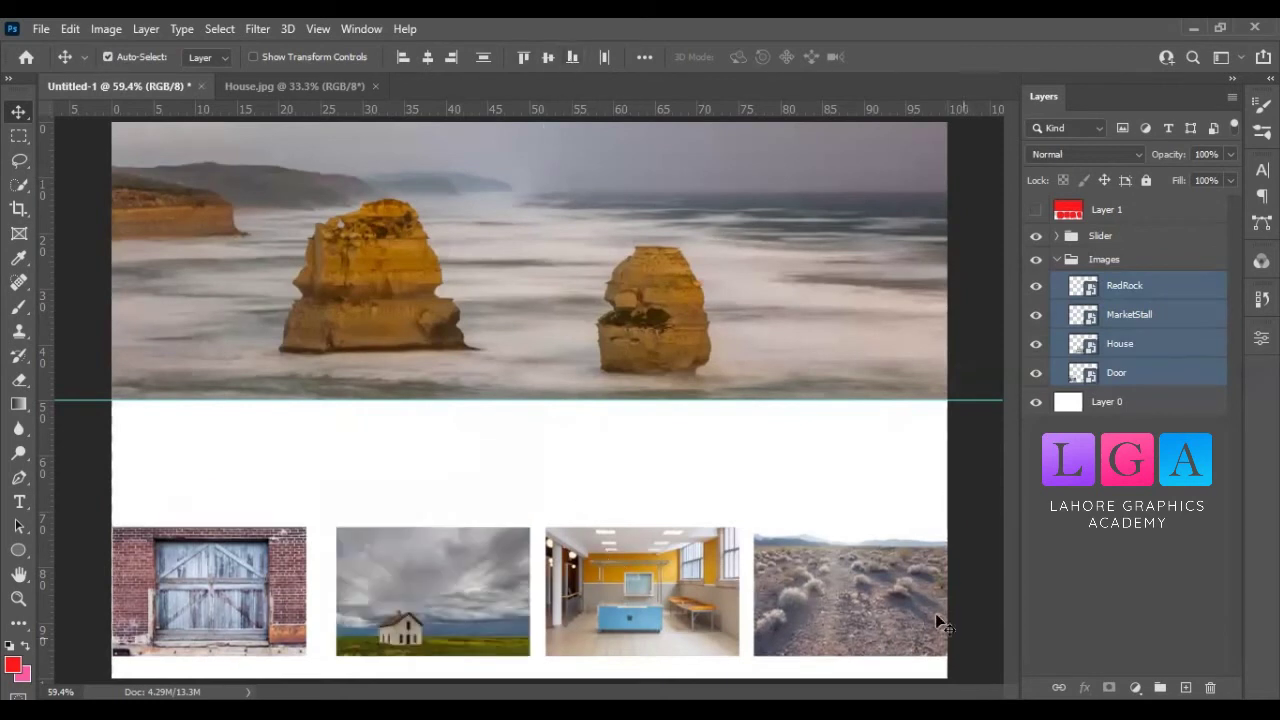
pyautogui.press('ctrl')
pyautogui.hotkey('ctrl', 'z')
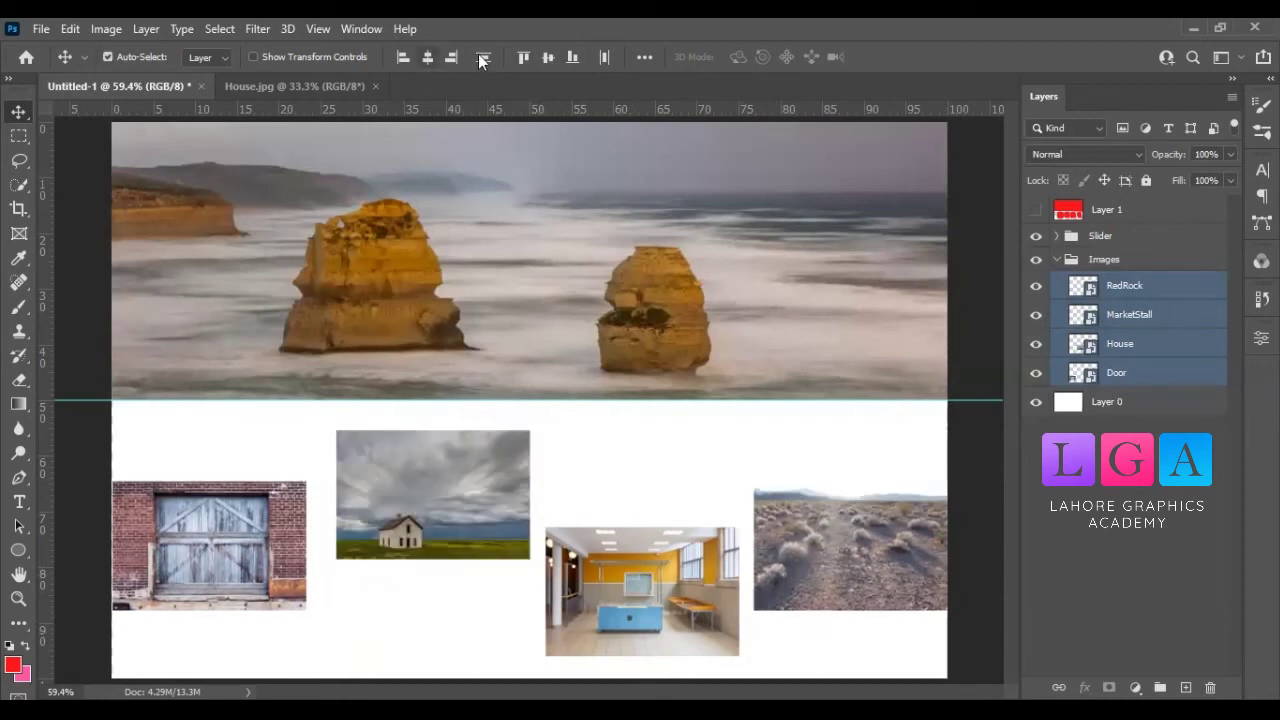
# Align the thumbnails' vertical centres, distribute their horizontal centres evenly, and collapse Images
pyautogui.click(542, 63)
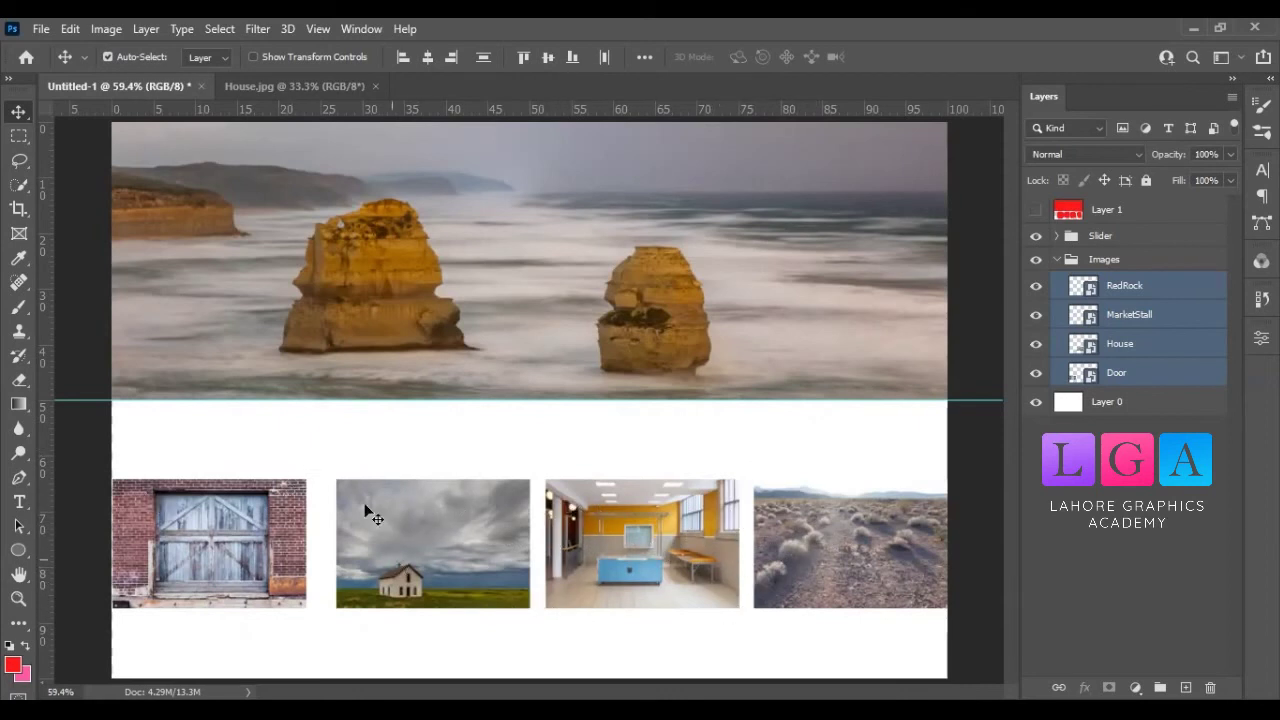
pyautogui.click(605, 58)
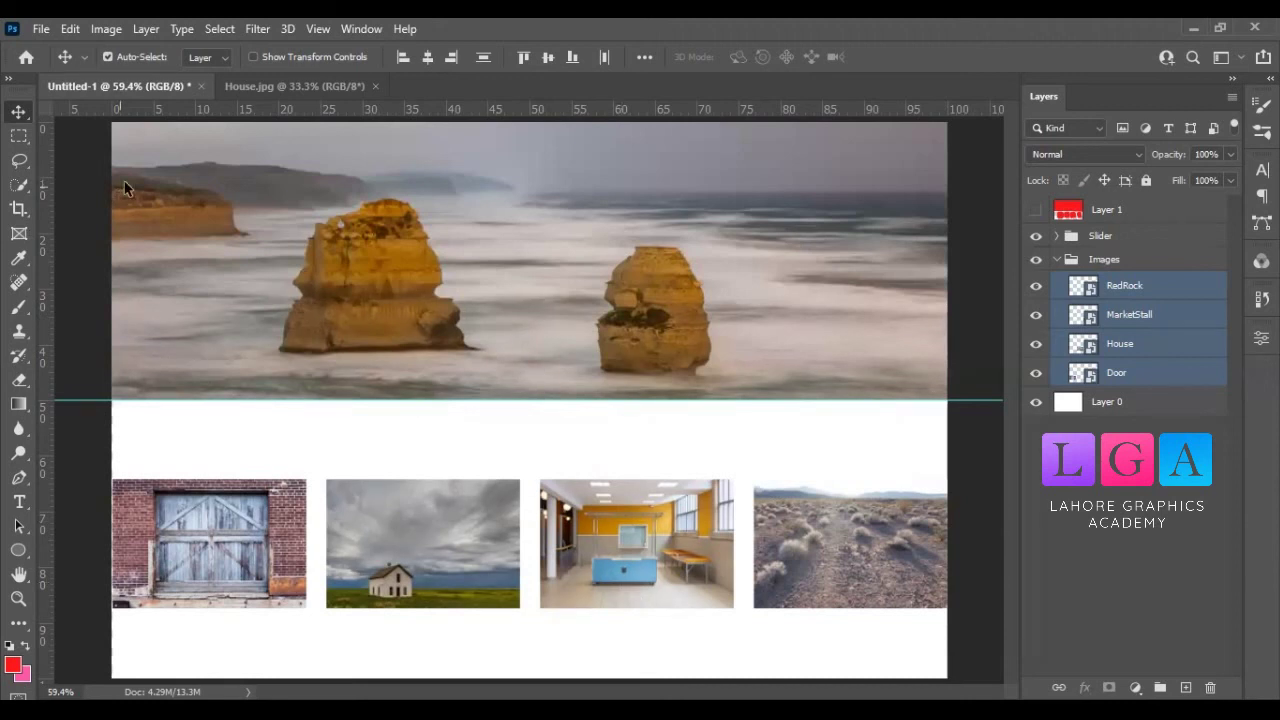
pyautogui.click(1056, 260)
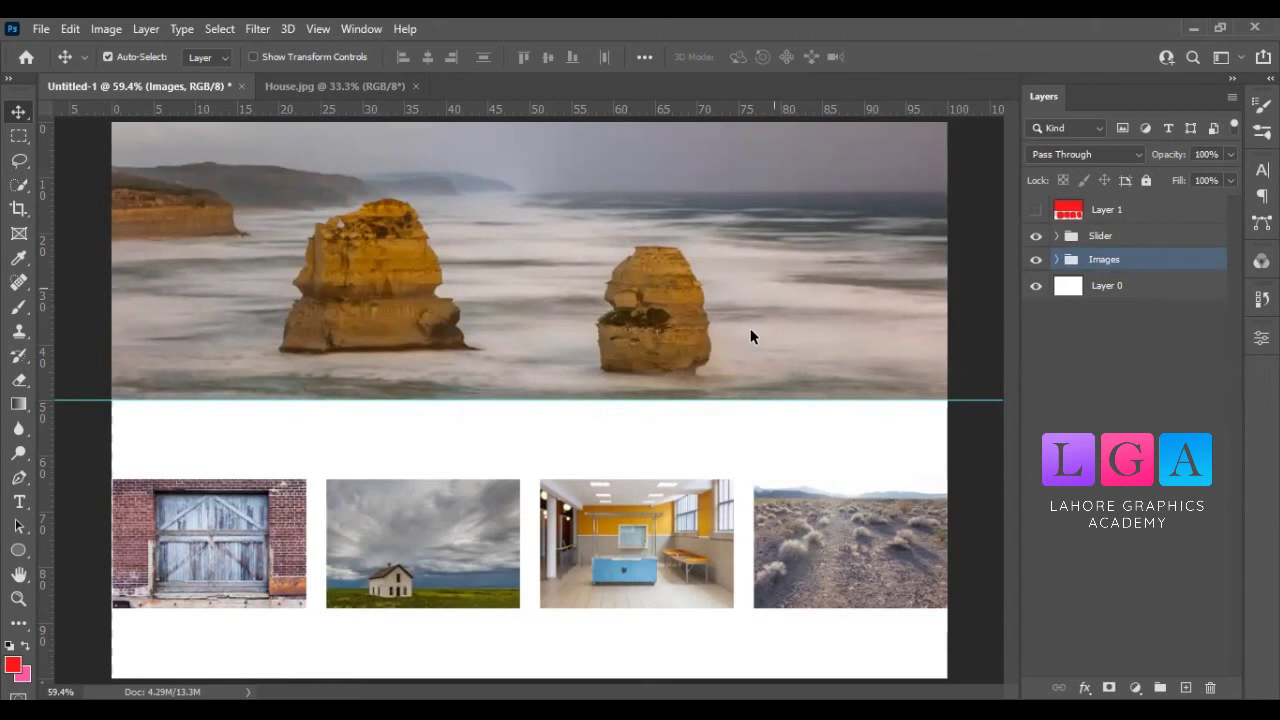
pyautogui.press('ctrl')
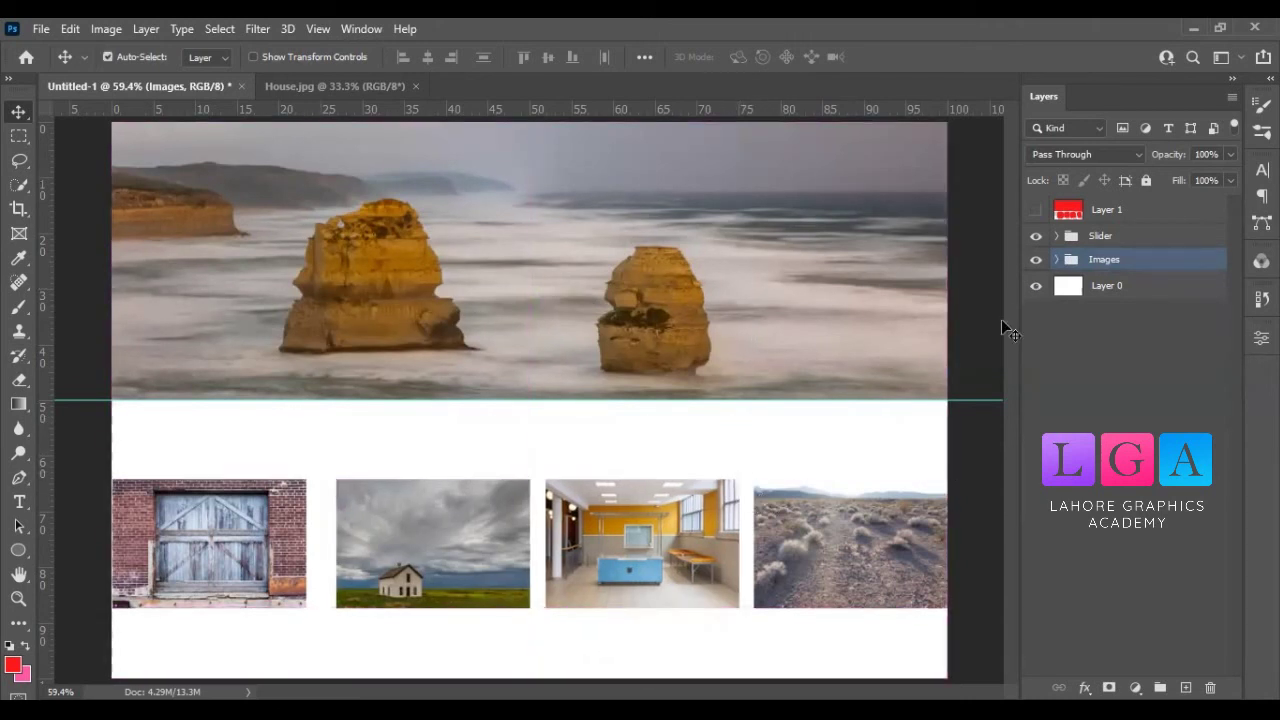
pyautogui.click(318, 29)
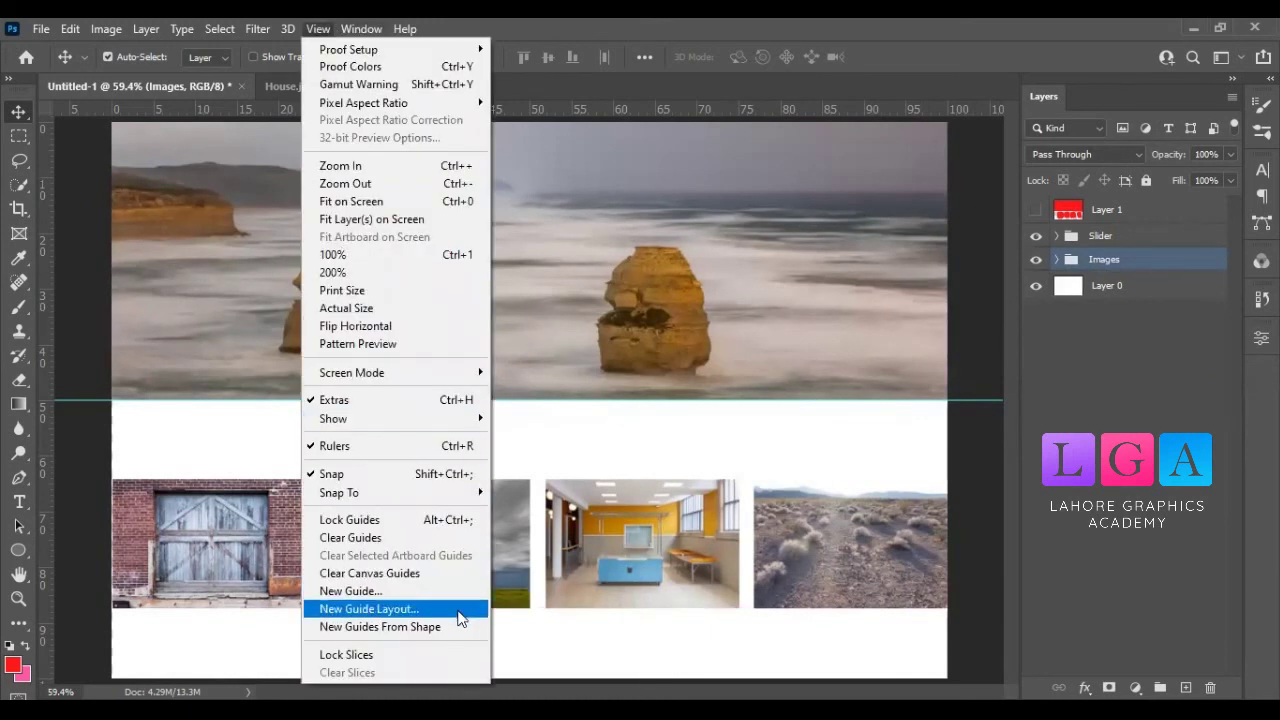
# Open New Guide Layout from the View menu, then cancel without adding guides
pyautogui.click(460, 612)
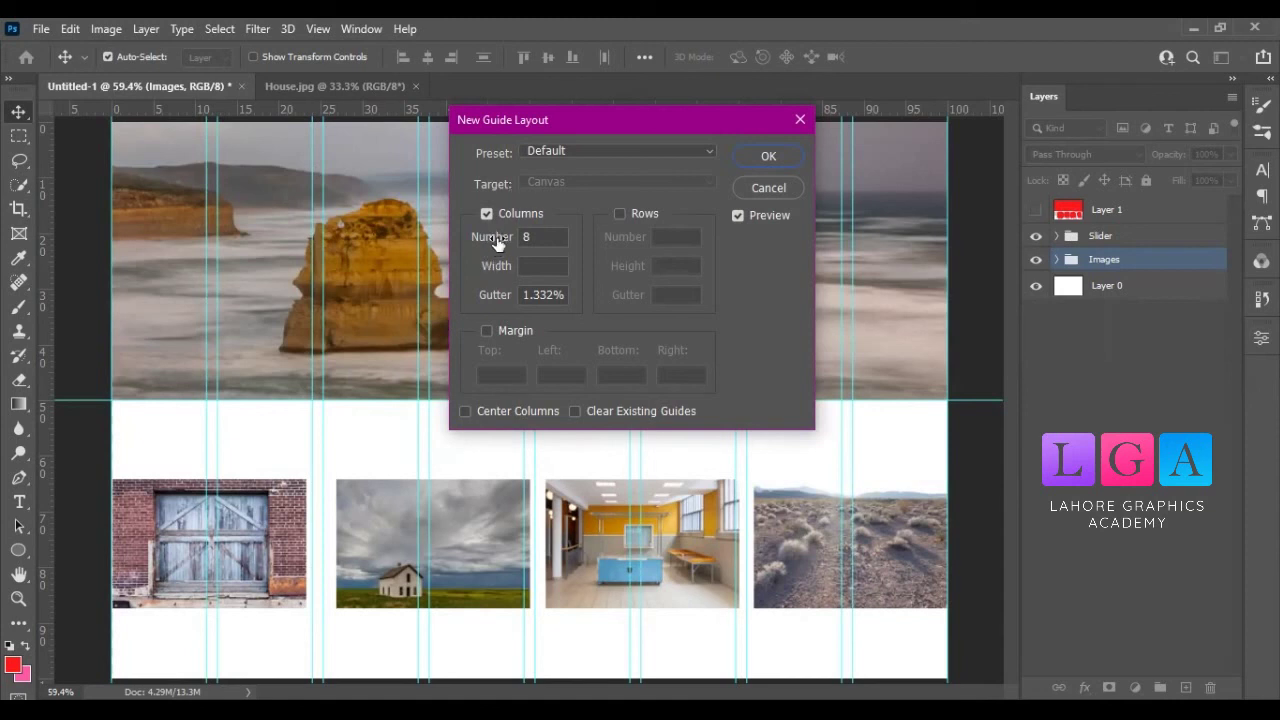
pyautogui.doubleClick(529, 237)
pyautogui.write('0')
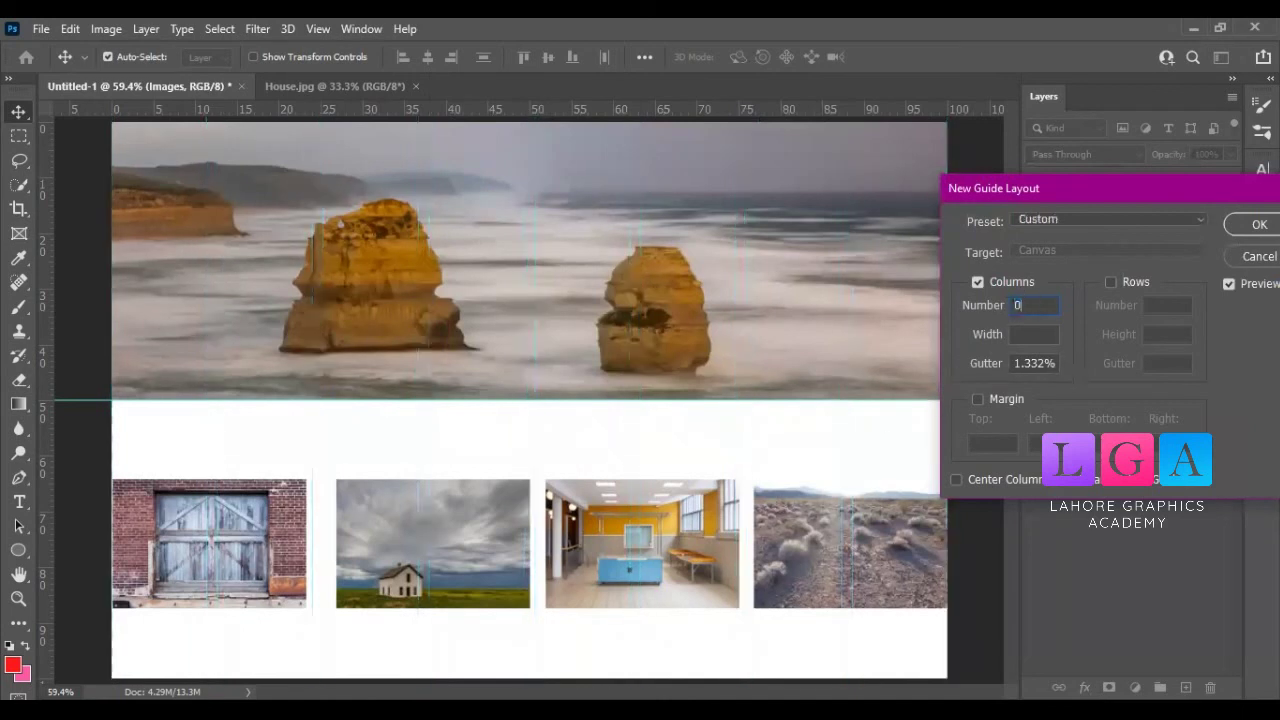
pyautogui.press('Escape')
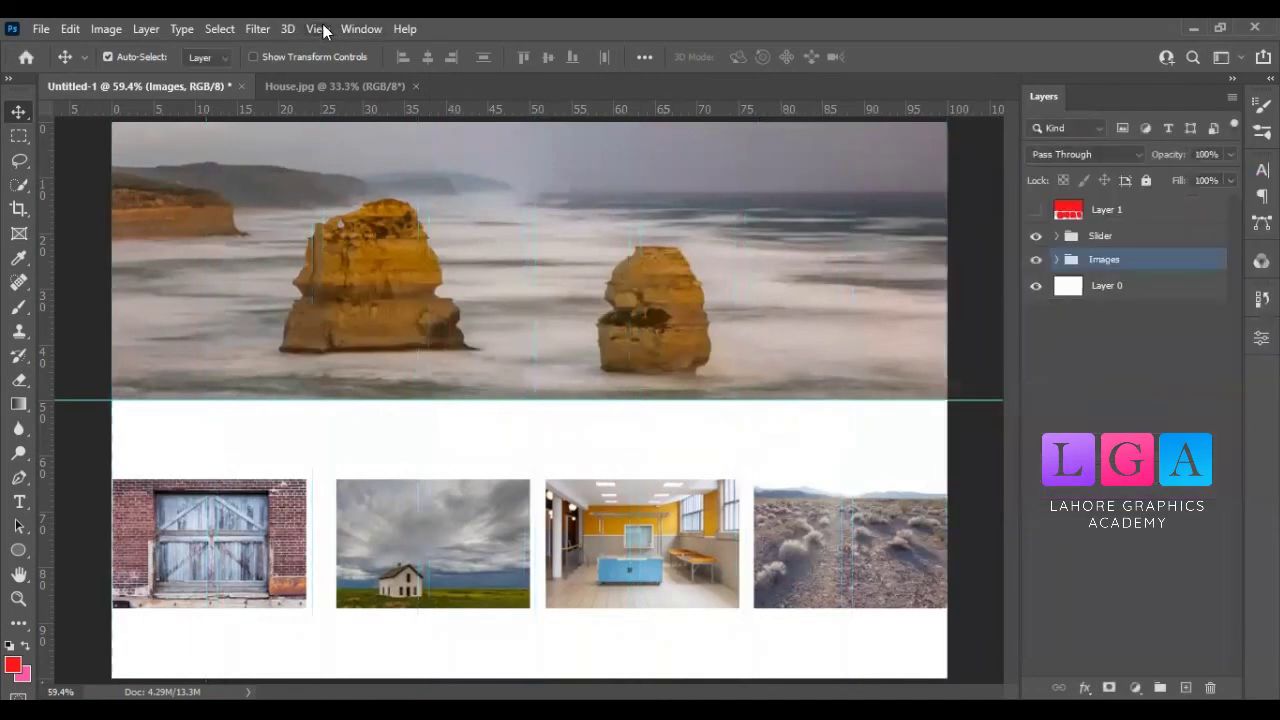
# Reopen New Guide Layout and preview 2 columns with a 1.332% gutter
pyautogui.click(352, 26)
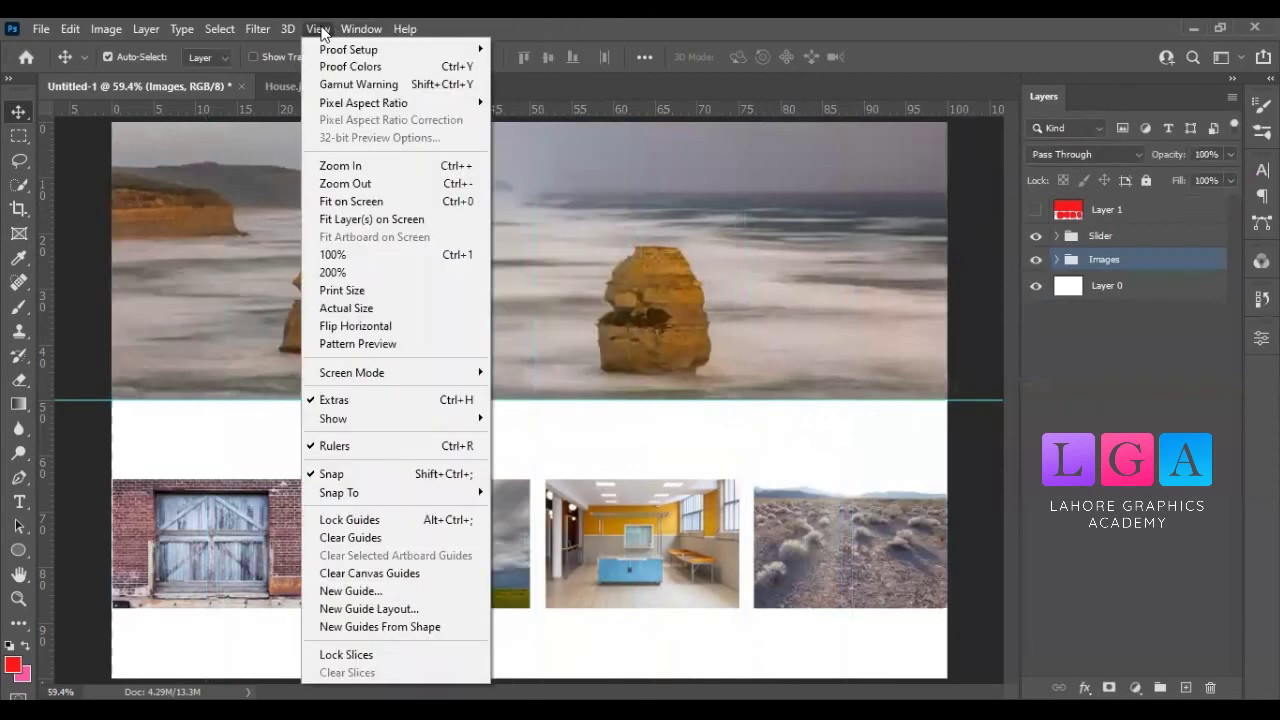
pyautogui.click(404, 610)
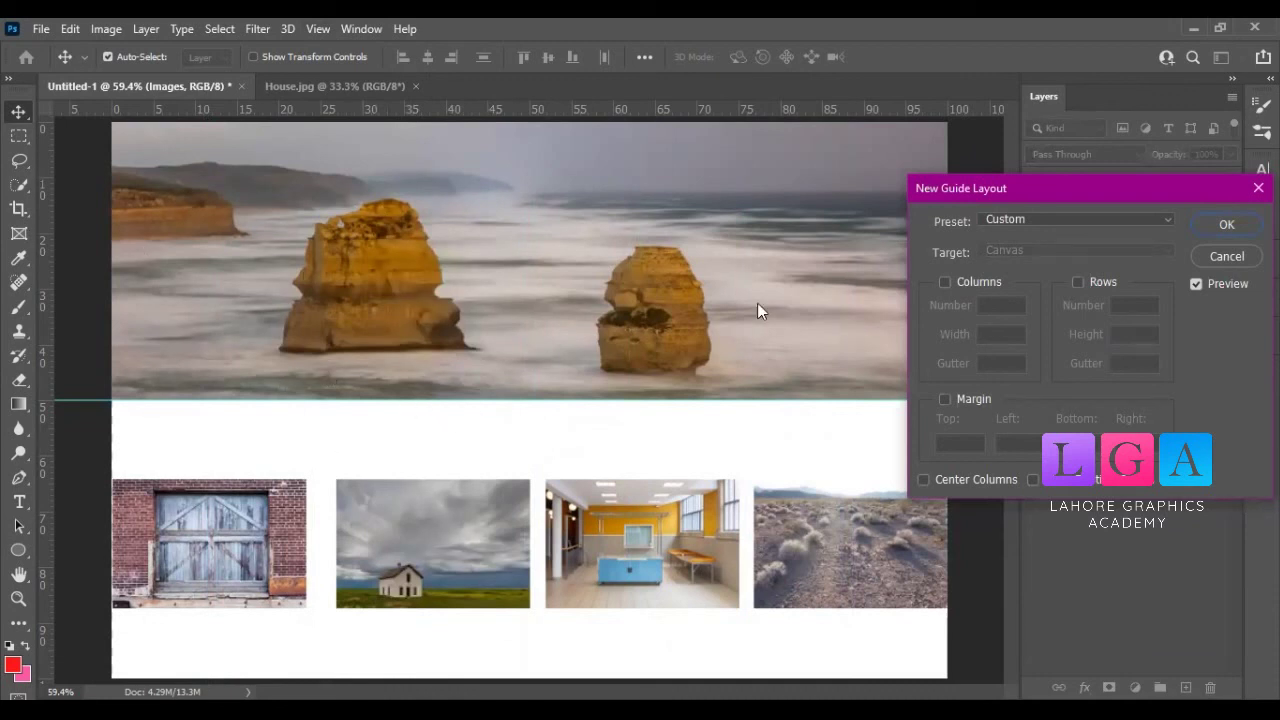
pyautogui.click(969, 284)
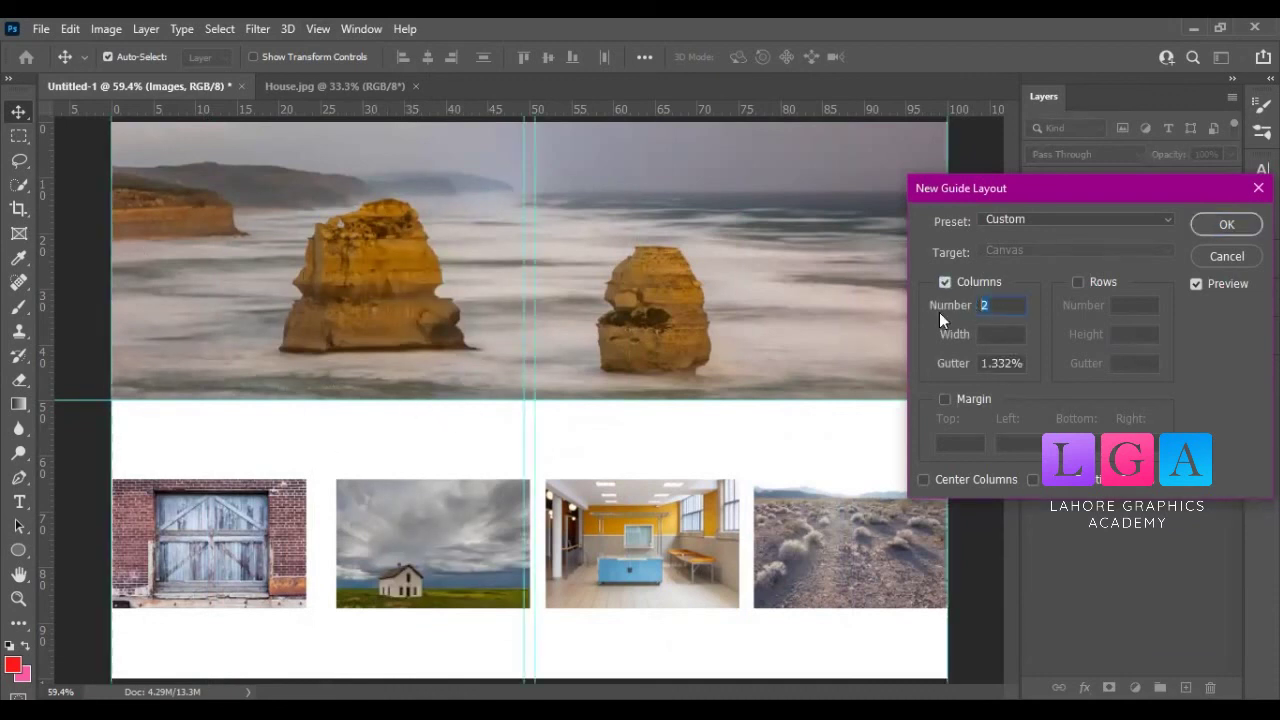
pyautogui.write('1')
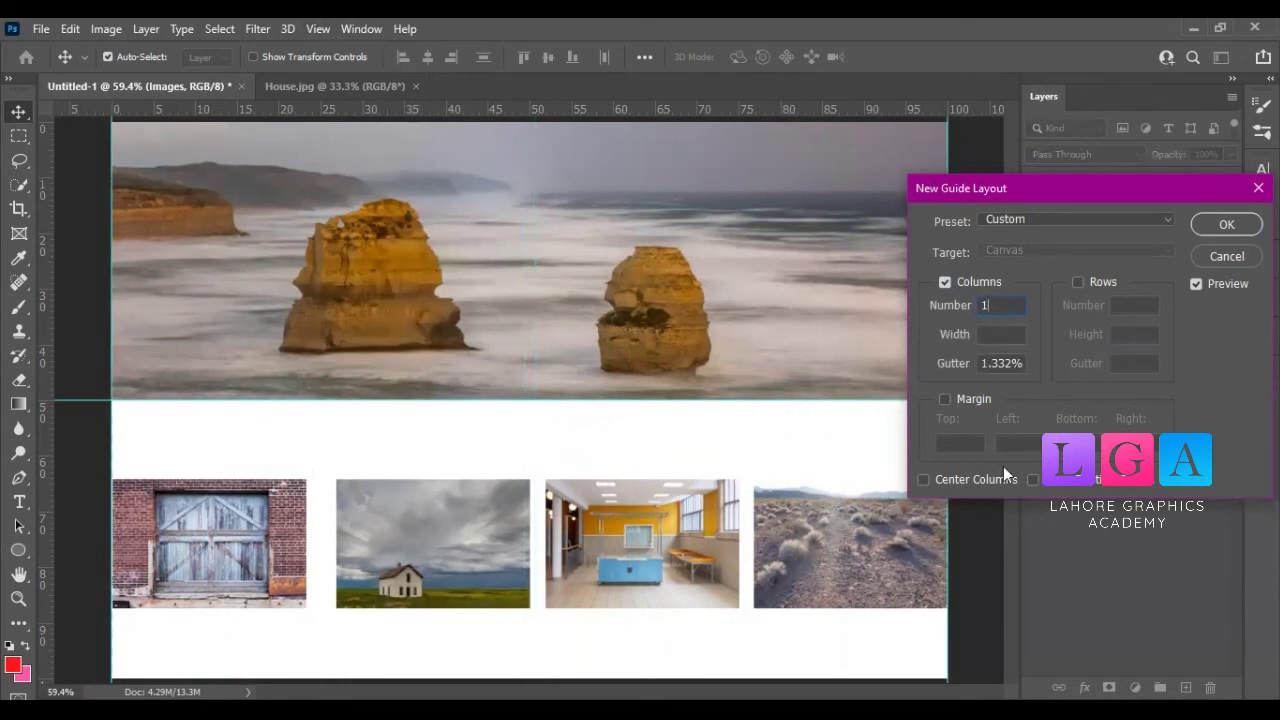
pyautogui.moveTo(1008, 305); pyautogui.dragTo(909, 310)
pyautogui.write('2')
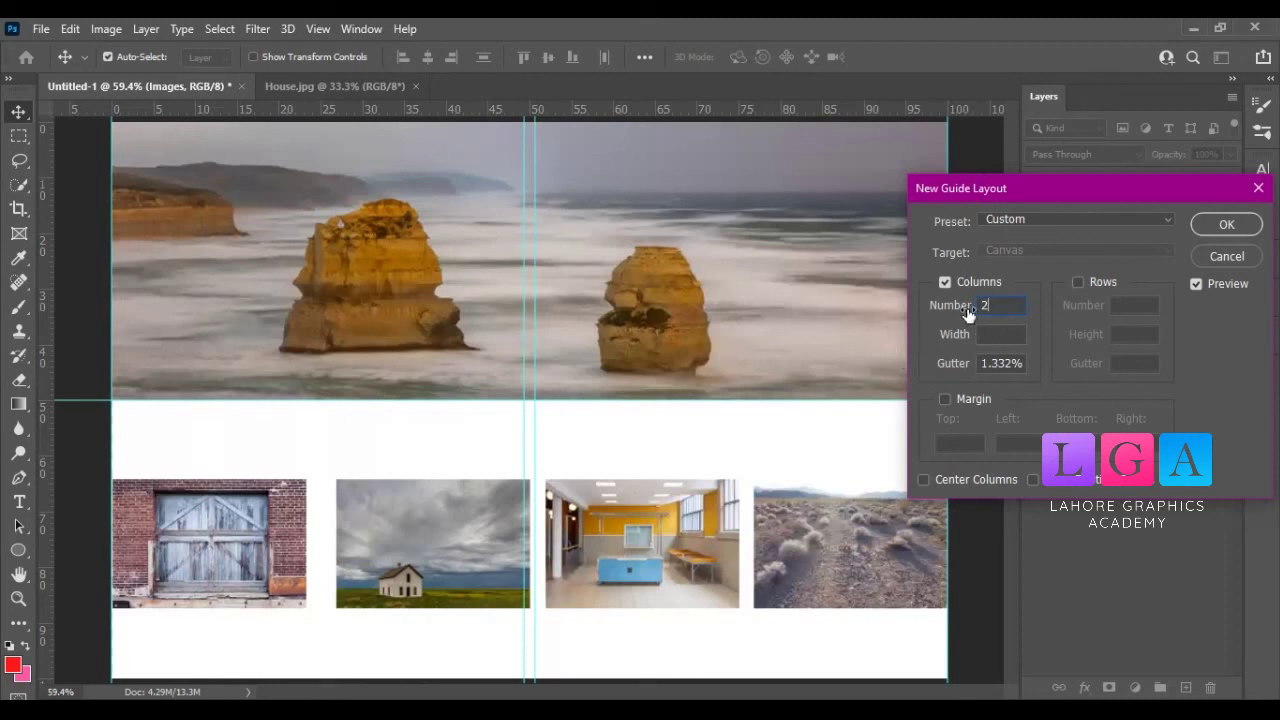
# Apply a New Guide Layout of 4 columns with a 0% gutter
pyautogui.write('3')
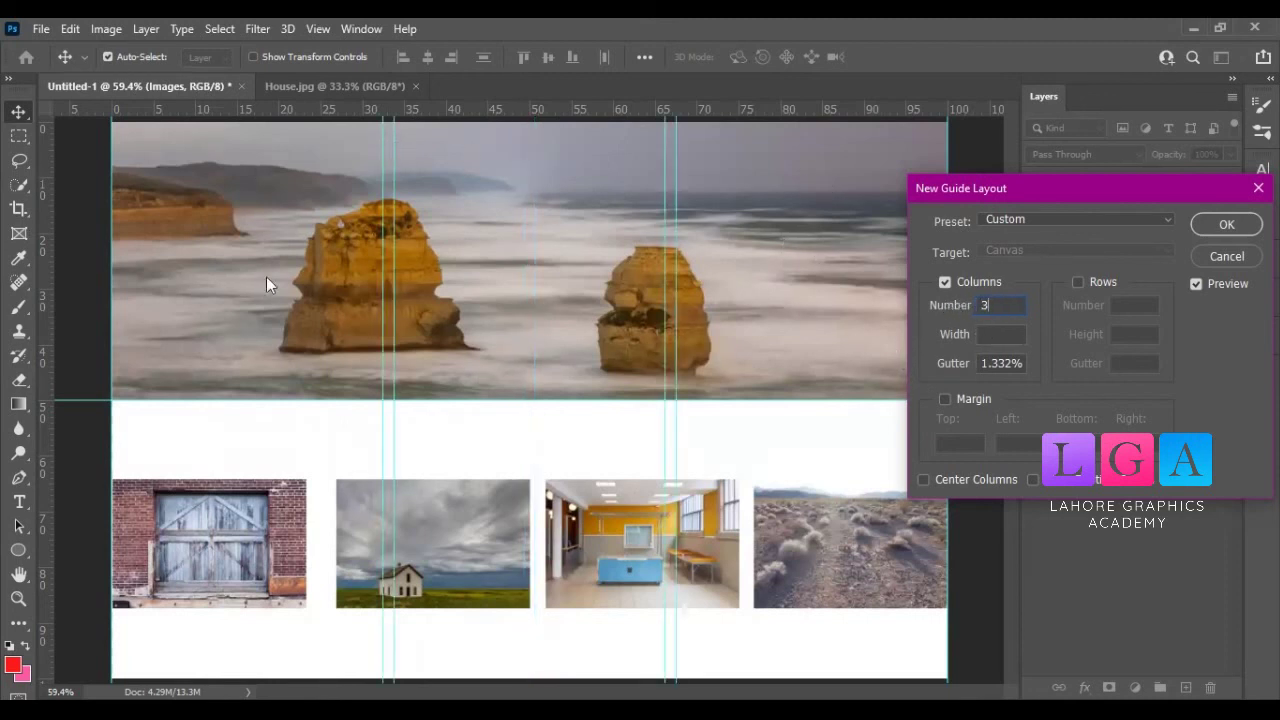
pyautogui.write('4')
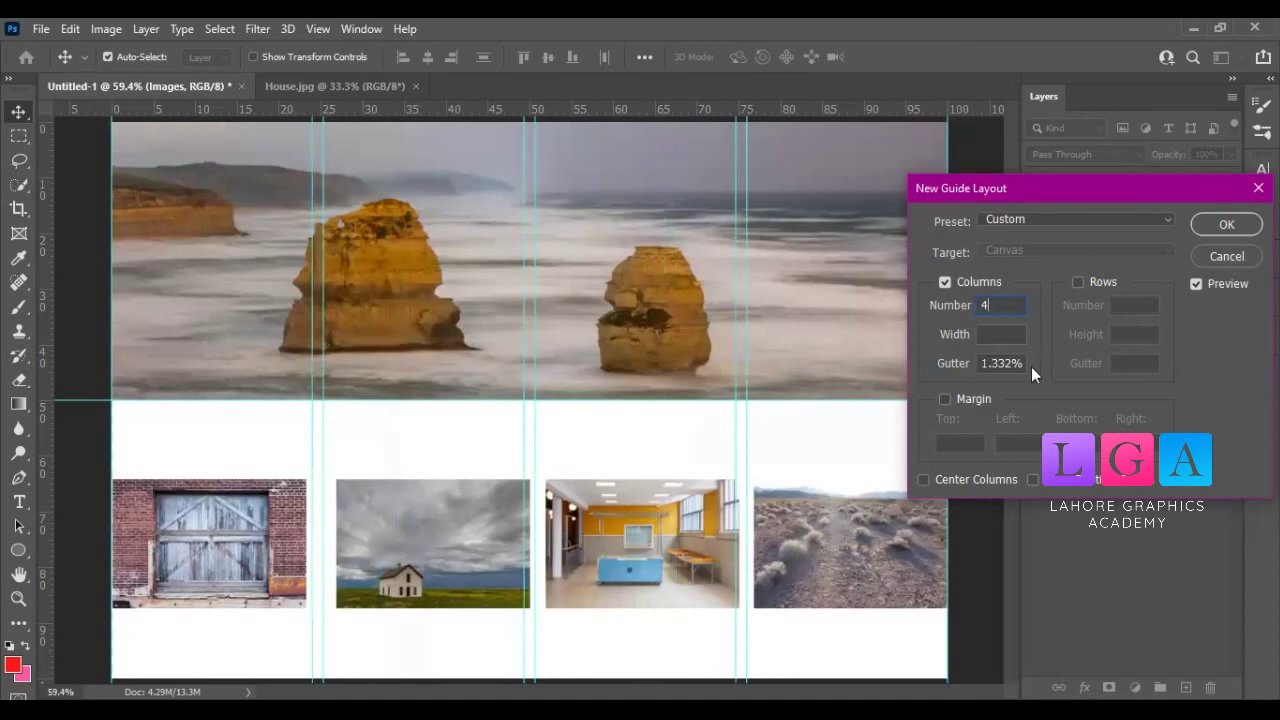
pyautogui.moveTo(1025, 365); pyautogui.dragTo(945, 368)
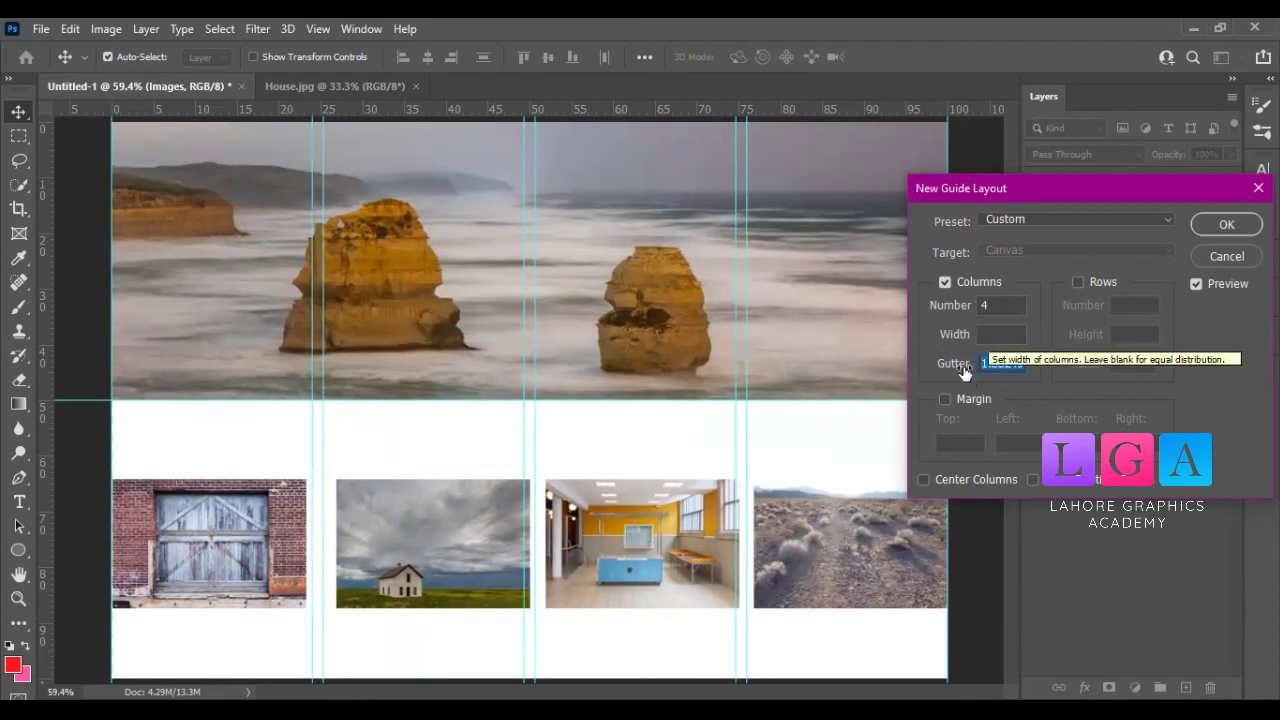
pyautogui.write('0')
pyautogui.click(990, 365)
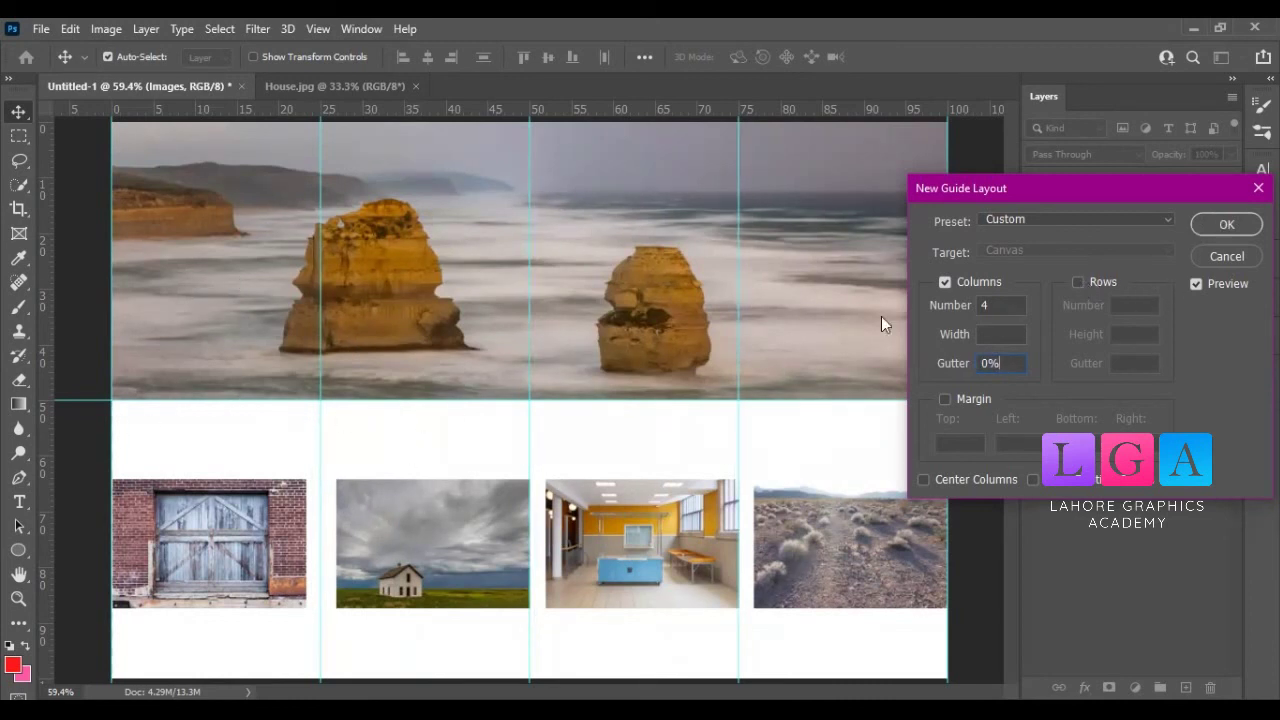
pyautogui.click(1224, 226)
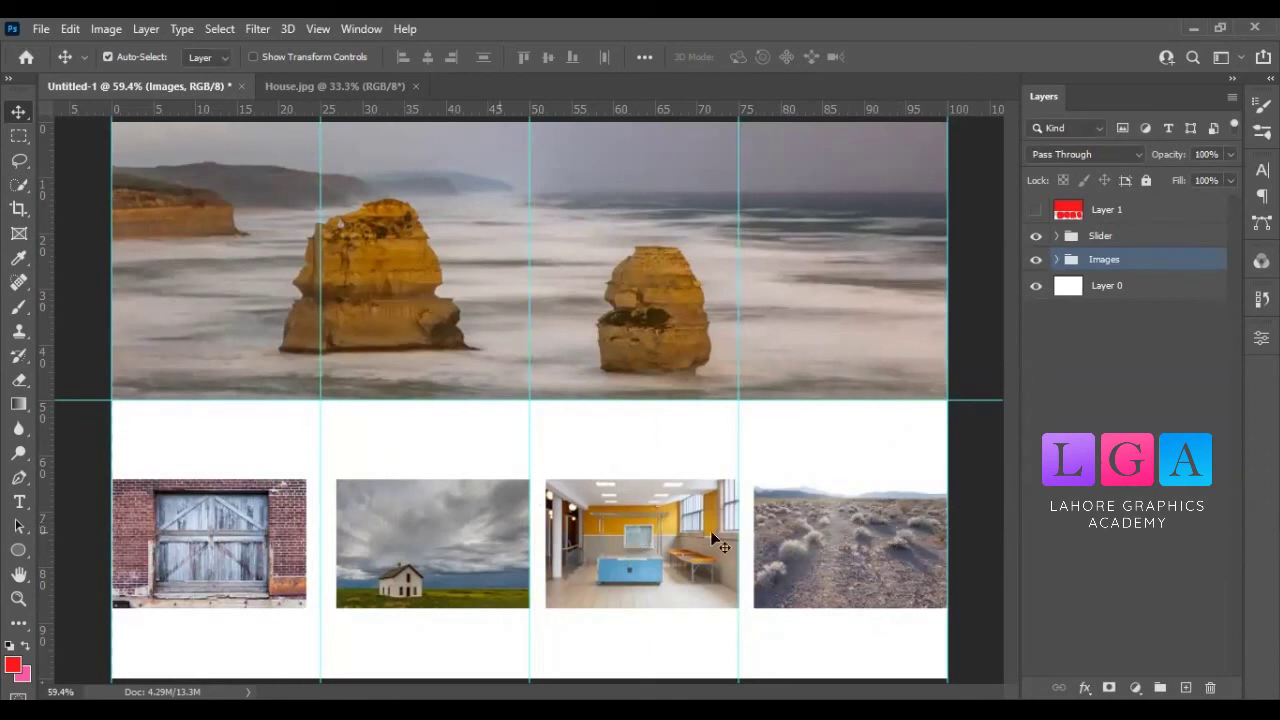
pyautogui.click(1102, 419)
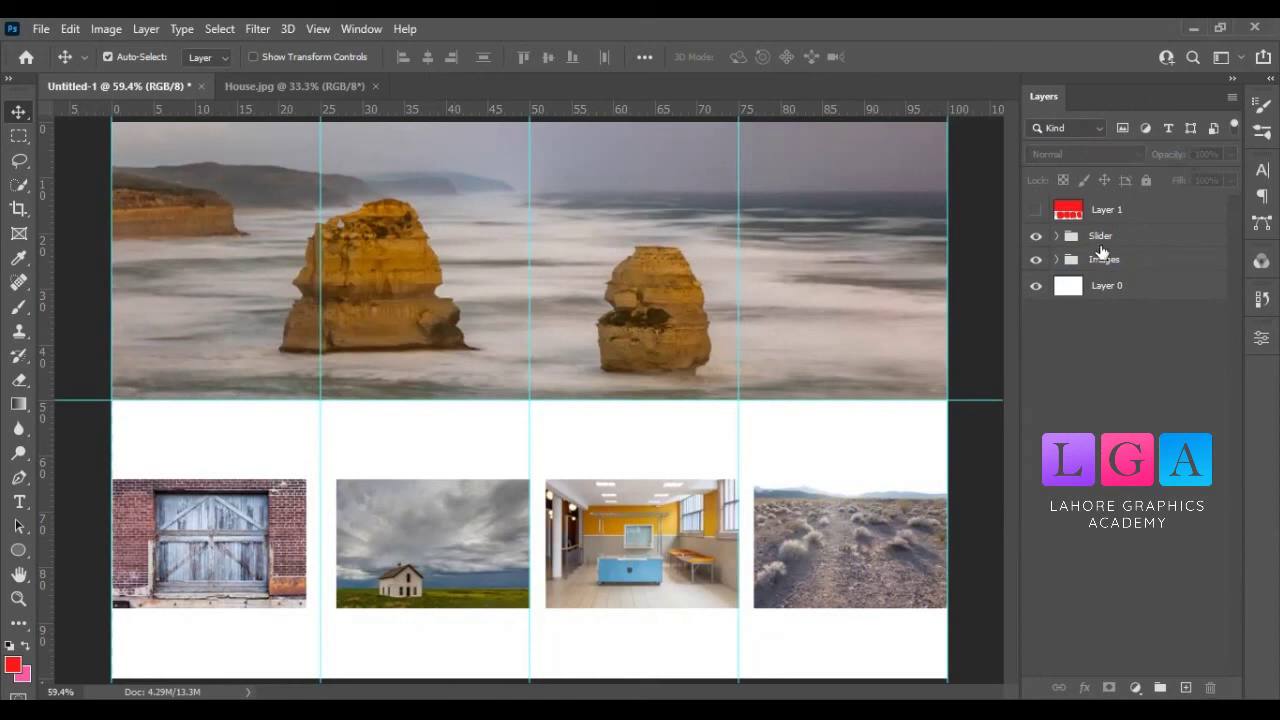
# Expand the Images group and nudge the Door photo slightly with the Move tool
pyautogui.click(1037, 260)
pyautogui.click(1036, 260)
pyautogui.click(1056, 260)
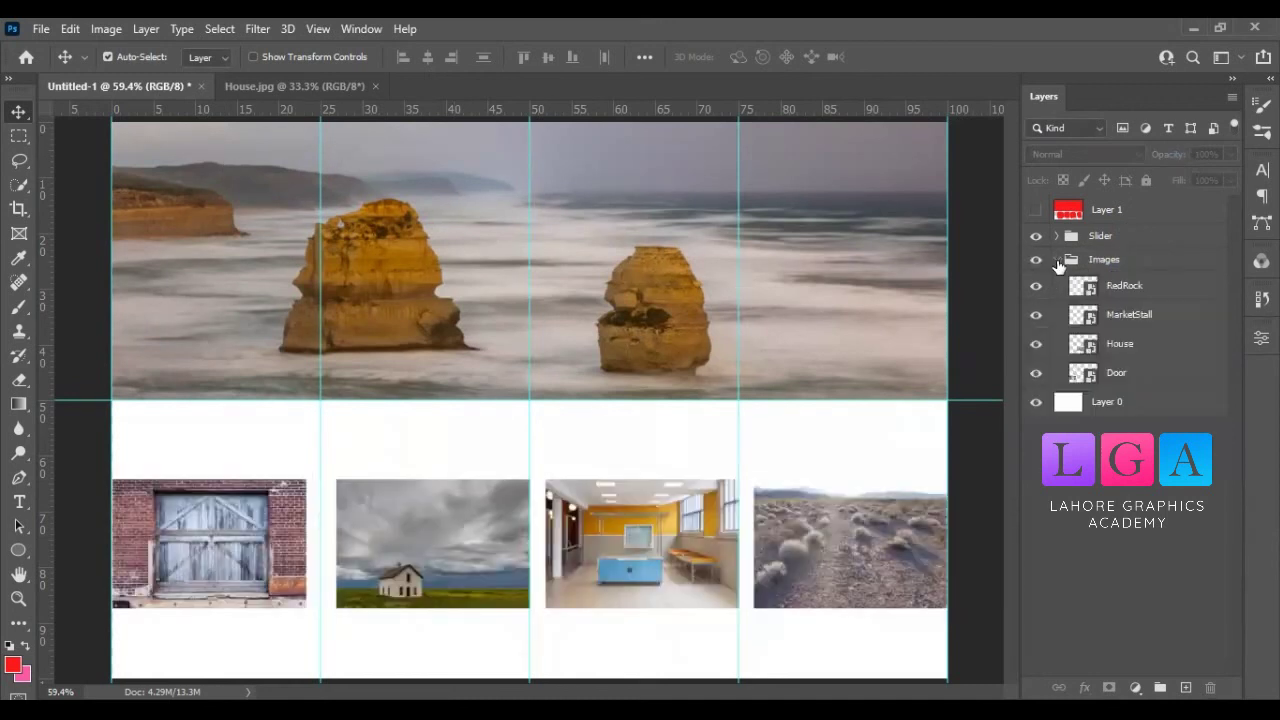
pyautogui.click(1128, 292)
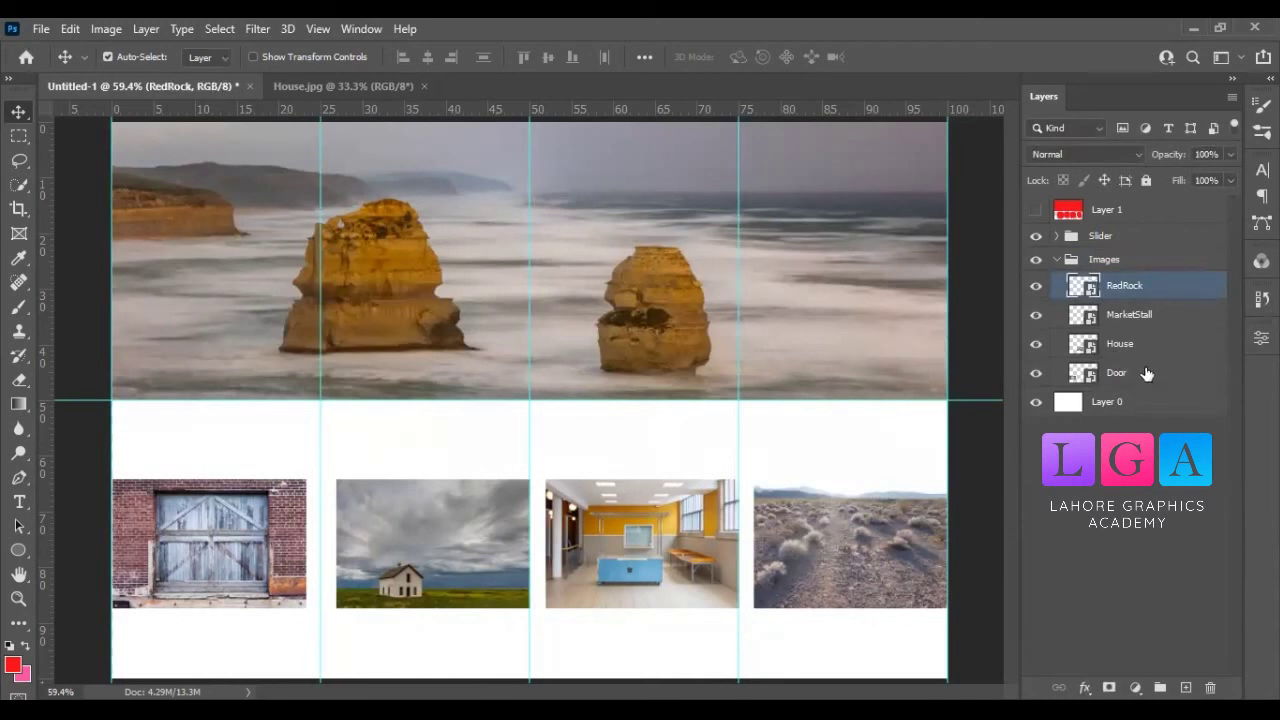
pyautogui.click(1146, 374)
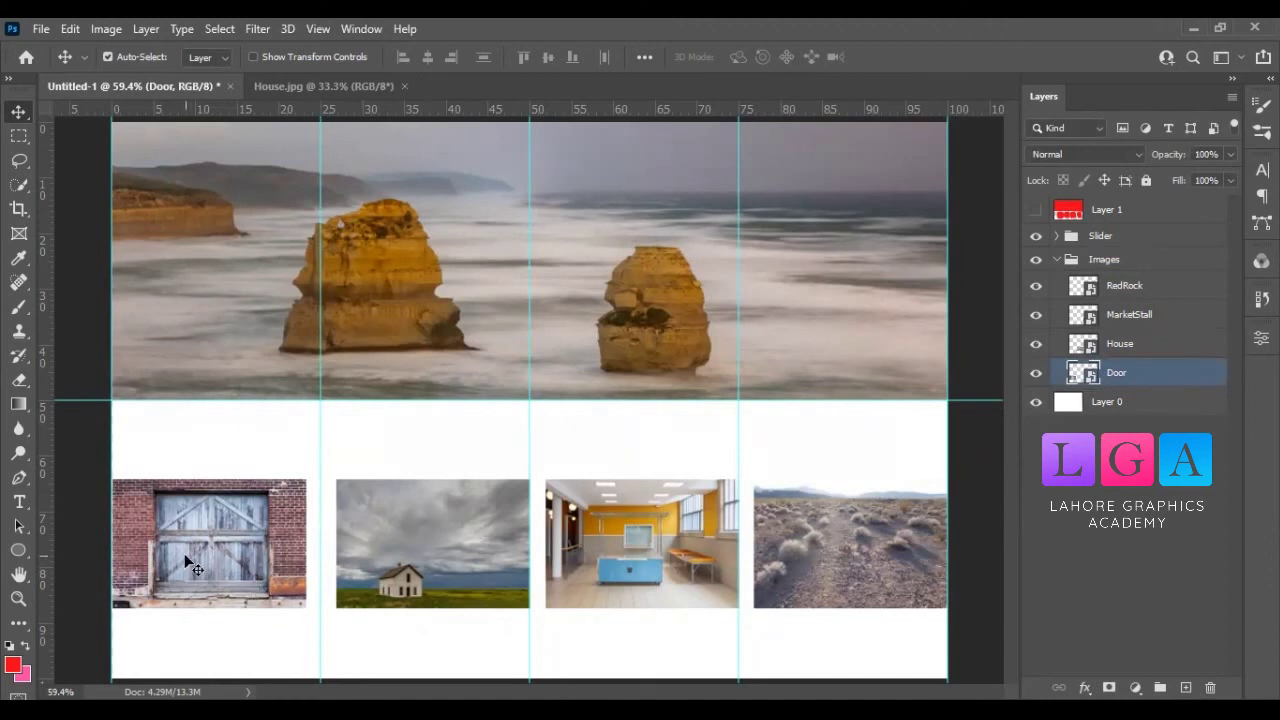
pyautogui.moveTo(198, 554); pyautogui.dragTo(187, 557)
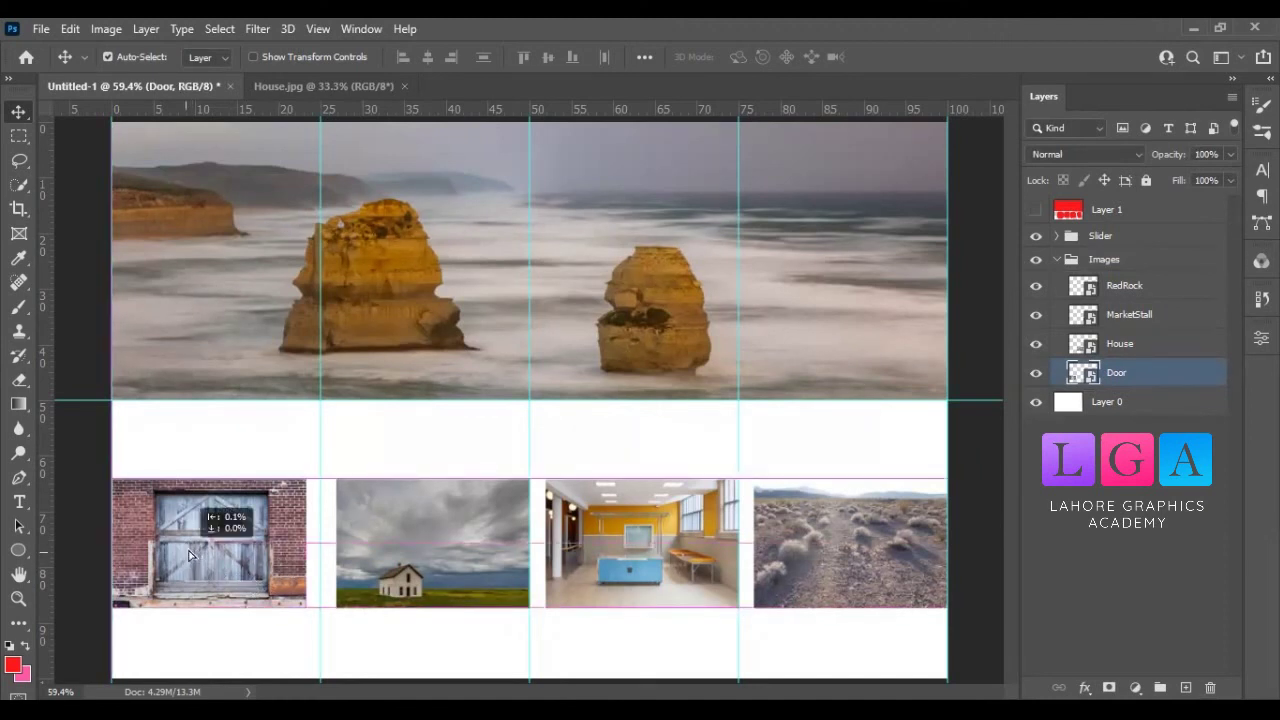
# Shift Door right off the page edge, snap RedRock to the last guide, and select all four thumbnails
pyautogui.click(1132, 288)
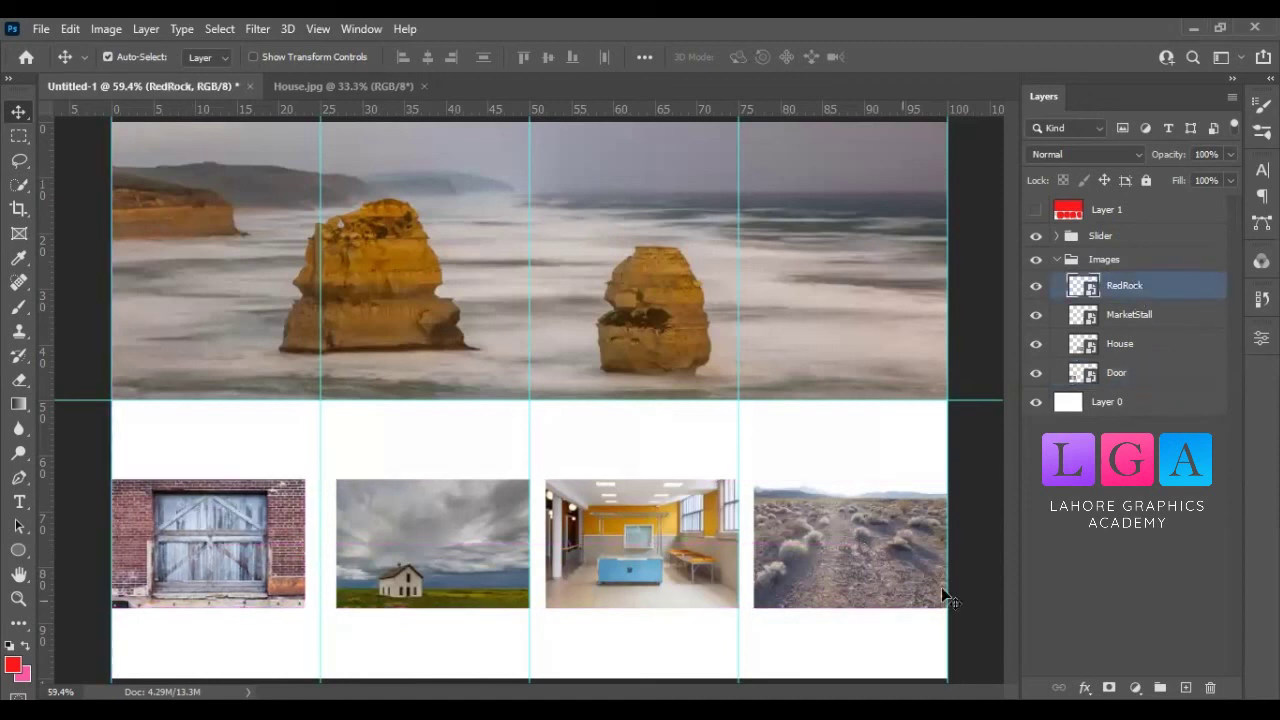
pyautogui.click(1063, 483)
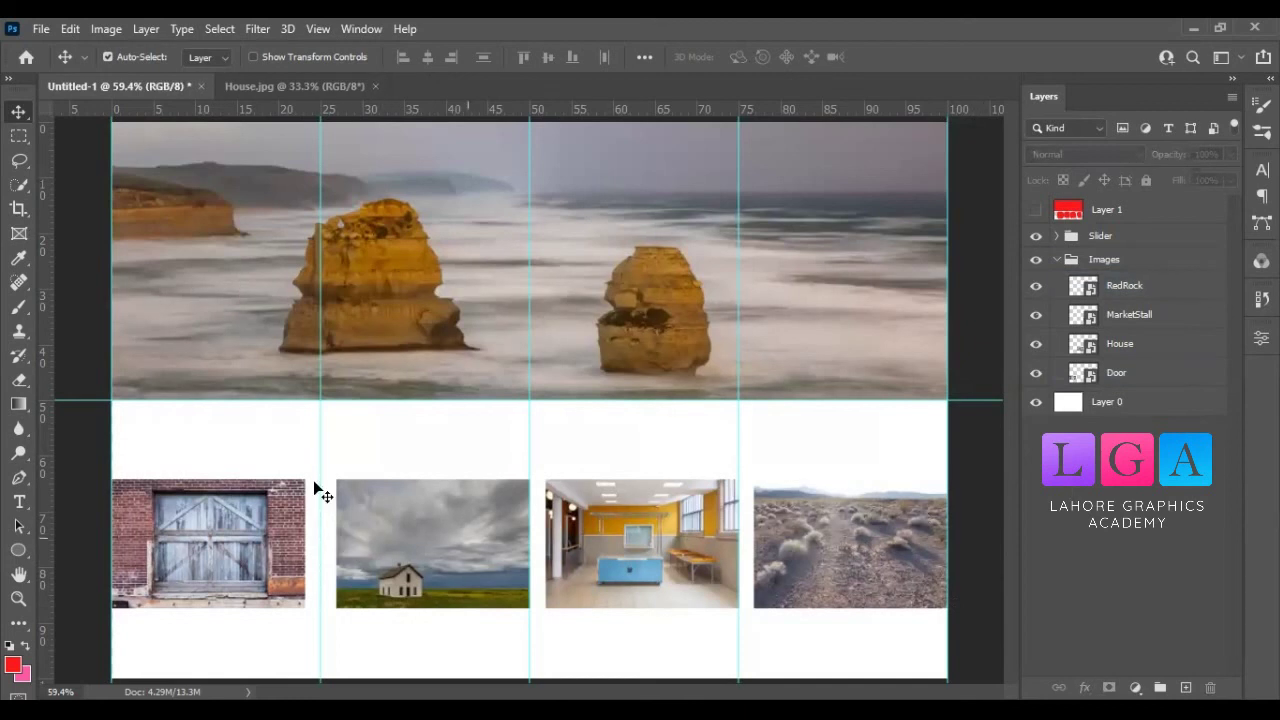
pyautogui.click(1122, 372)
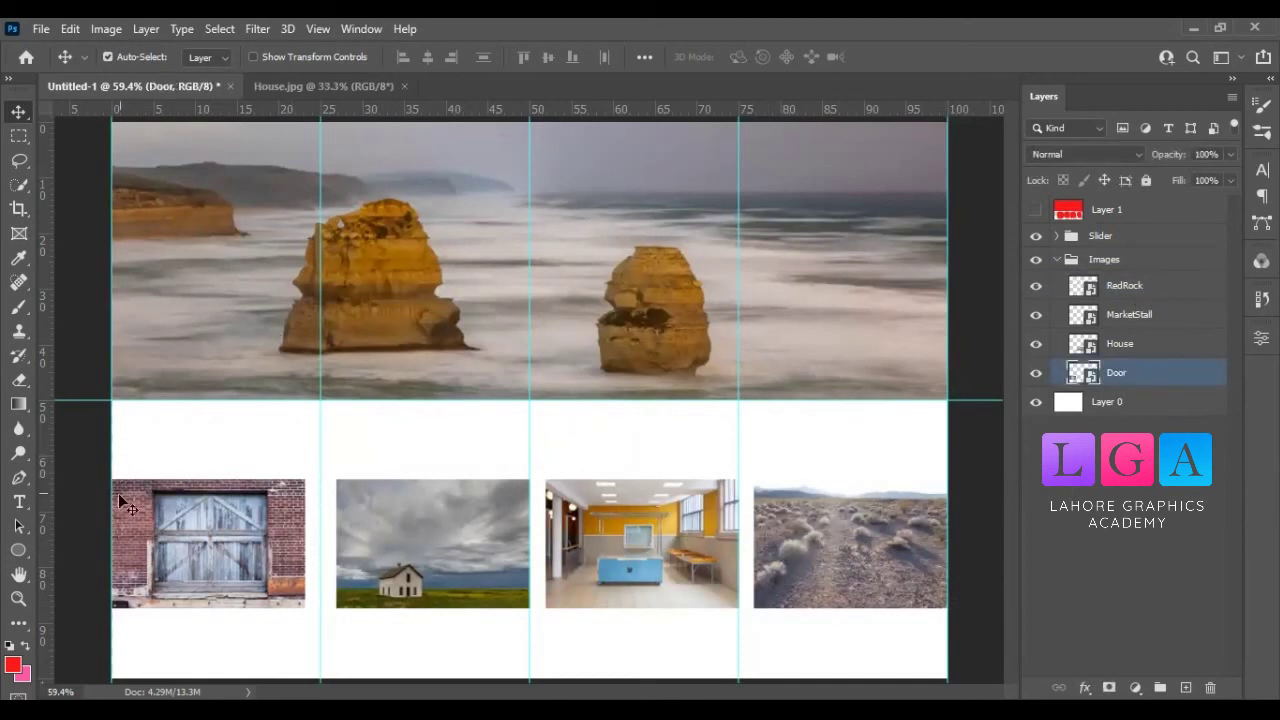
pyautogui.moveTo(153, 524); pyautogui.dragTo(168, 524)
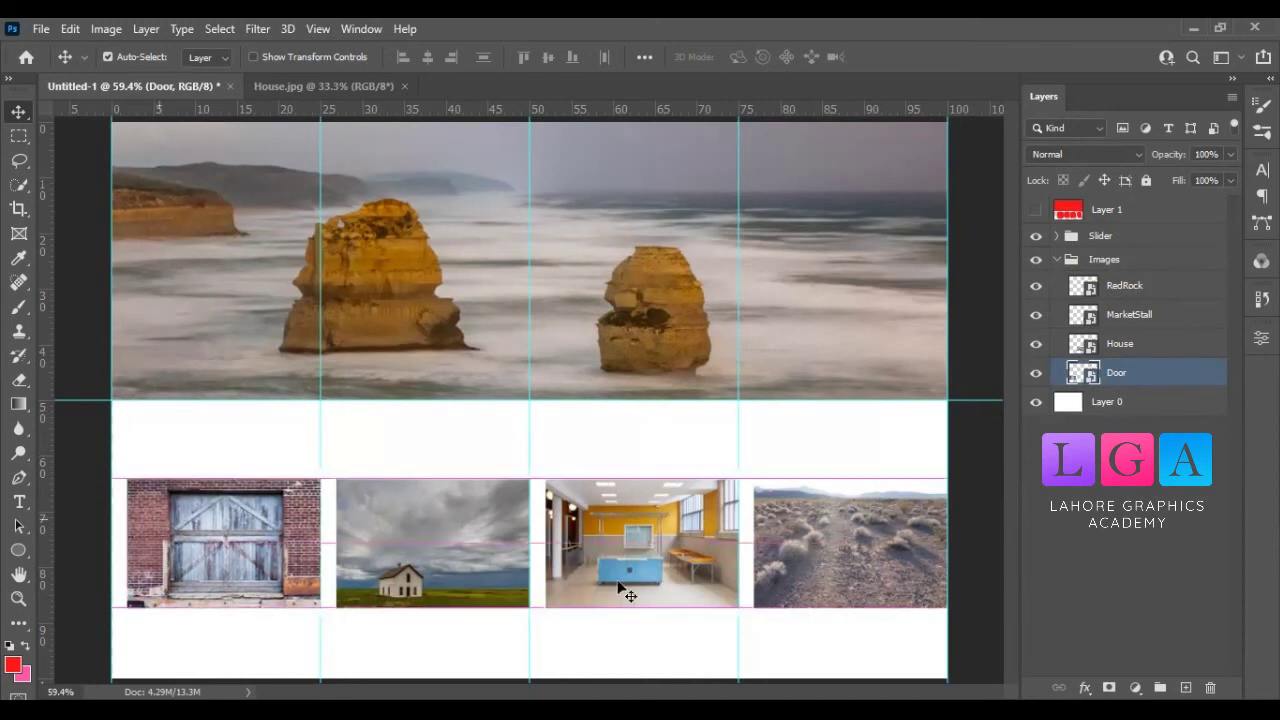
pyautogui.click(817, 541)
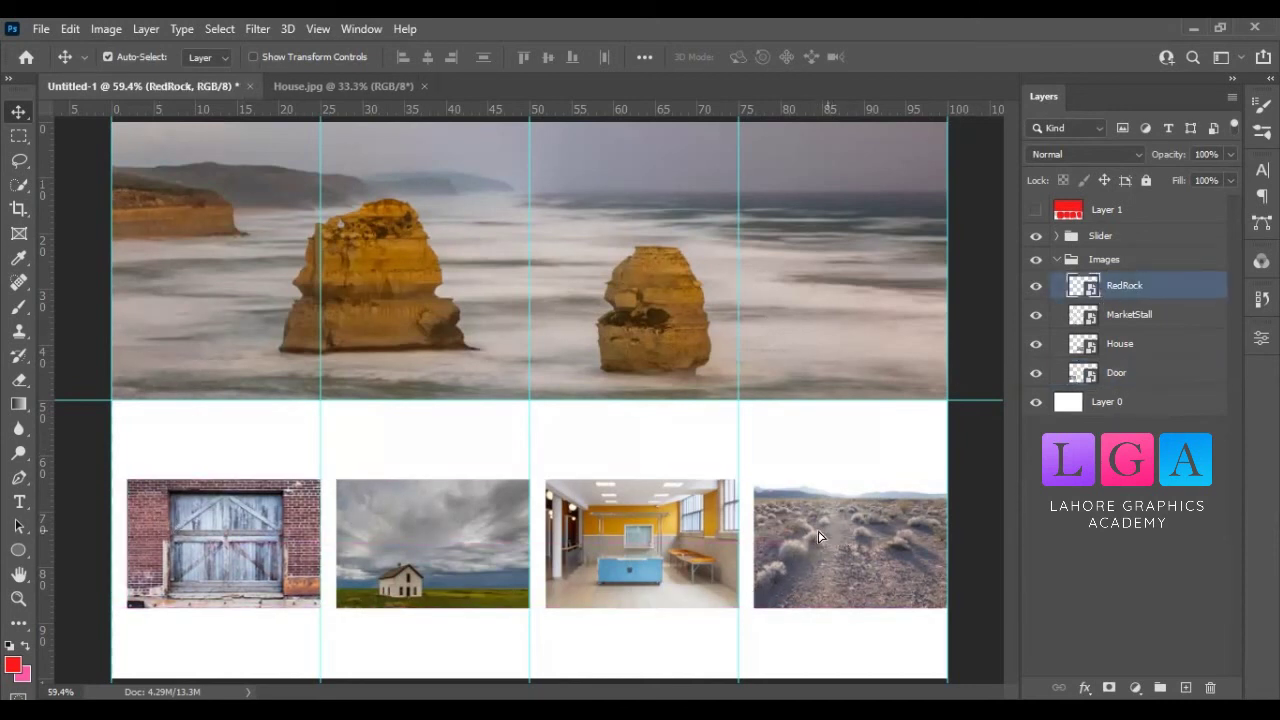
pyautogui.moveTo(817, 537); pyautogui.dragTo(817, 529)
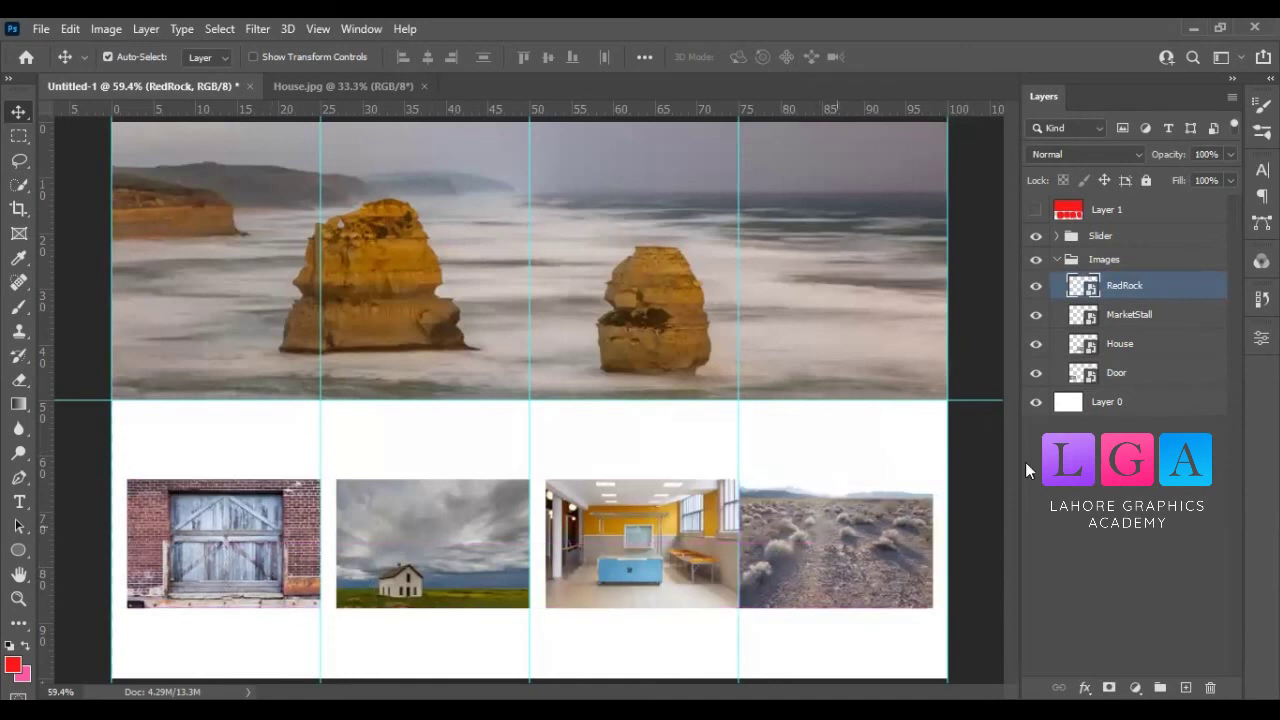
pyautogui.click(1152, 373)
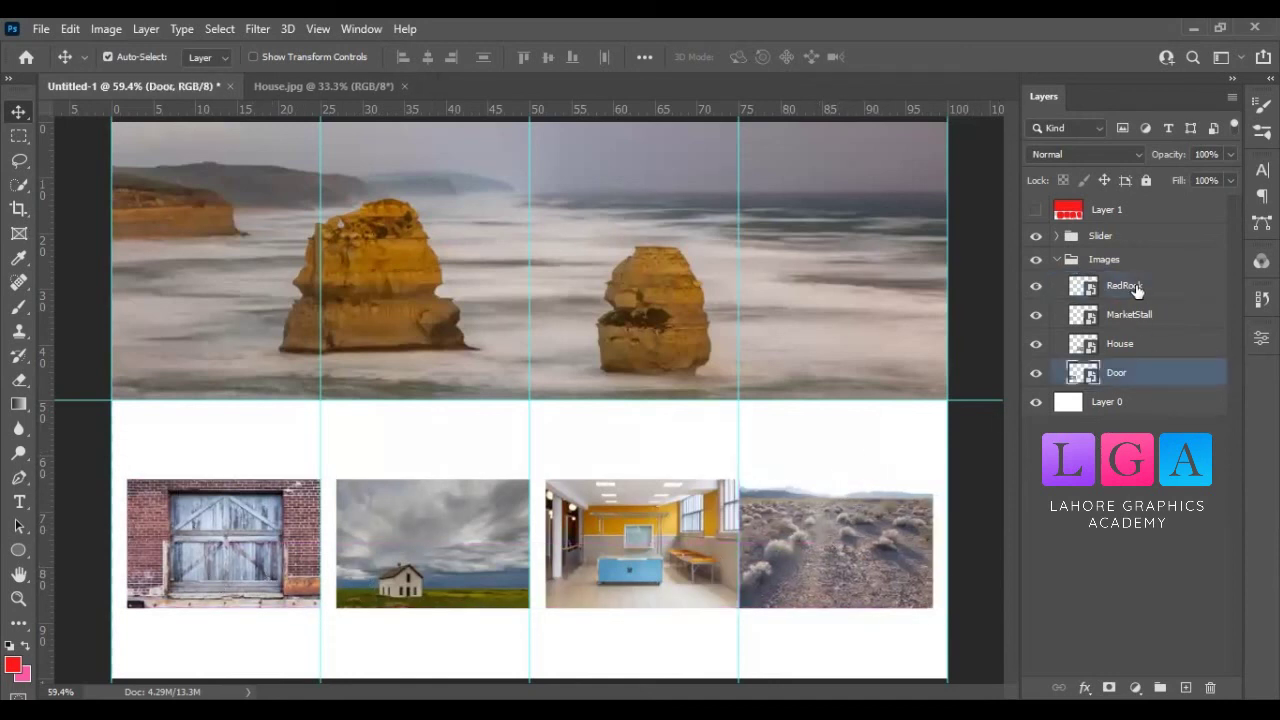
pyautogui.keyDown('shift'); pyautogui.click(1136, 289); pyautogui.keyUp('shift')
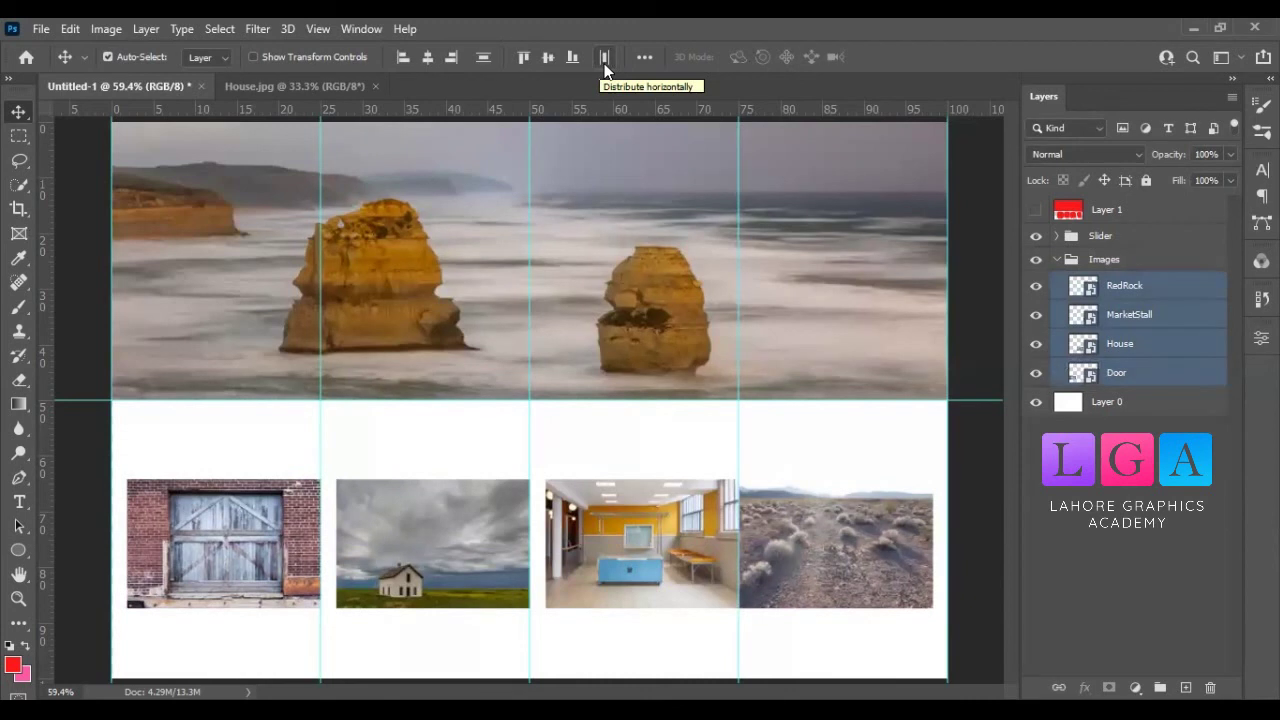
# Distribute the four thumbnails horizontally, then collapse and select the Images group, keeping Layer 1 hidden
pyautogui.click(604, 60)
pyautogui.click(1082, 507)
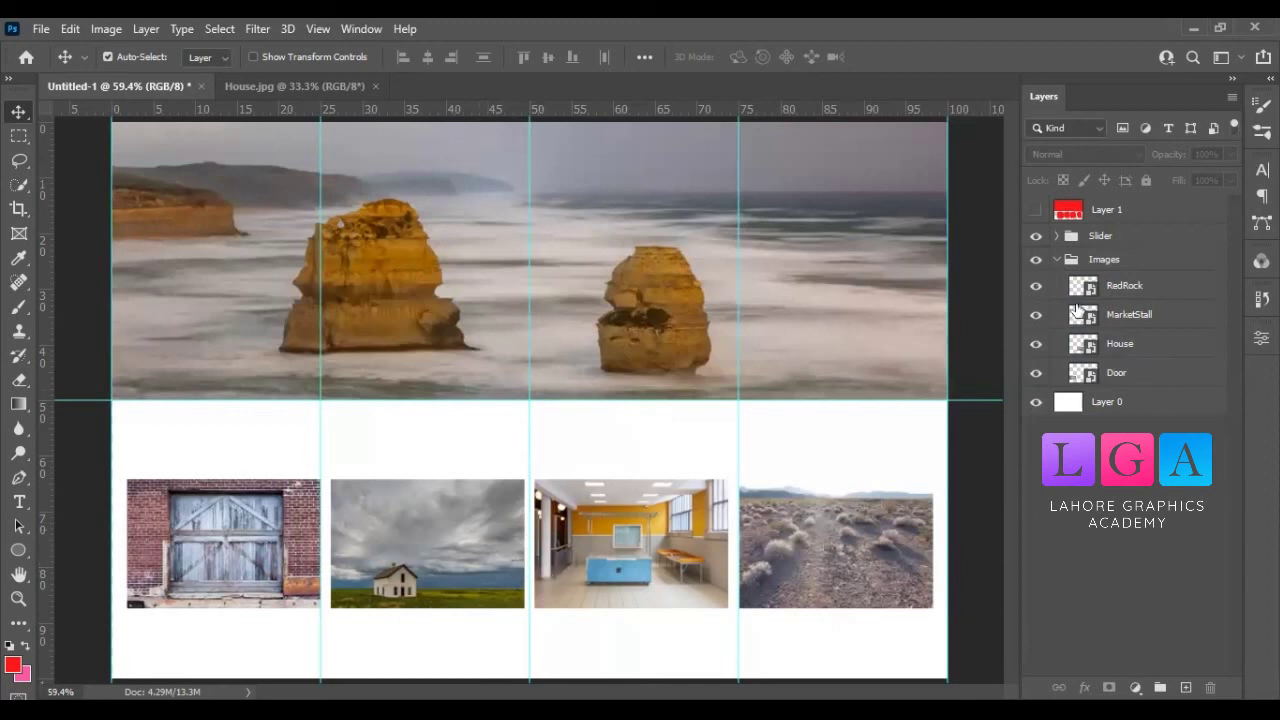
pyautogui.click(1057, 259)
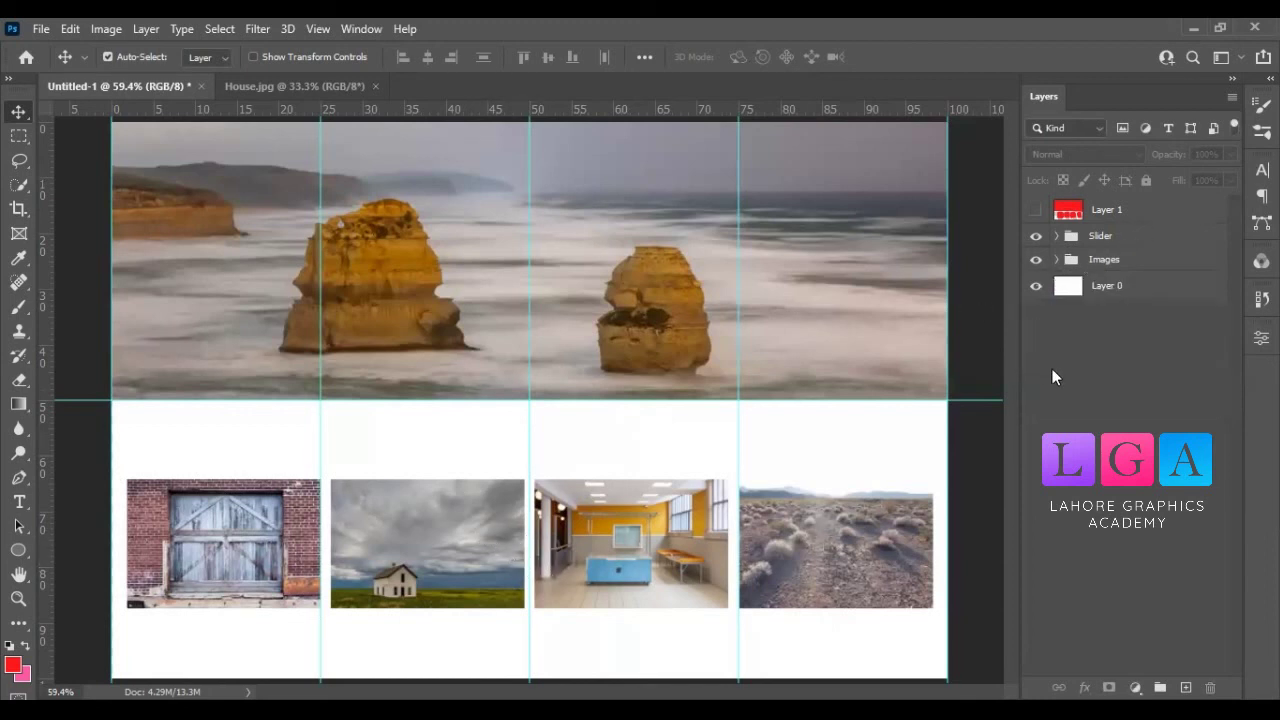
pyautogui.click(1036, 210)
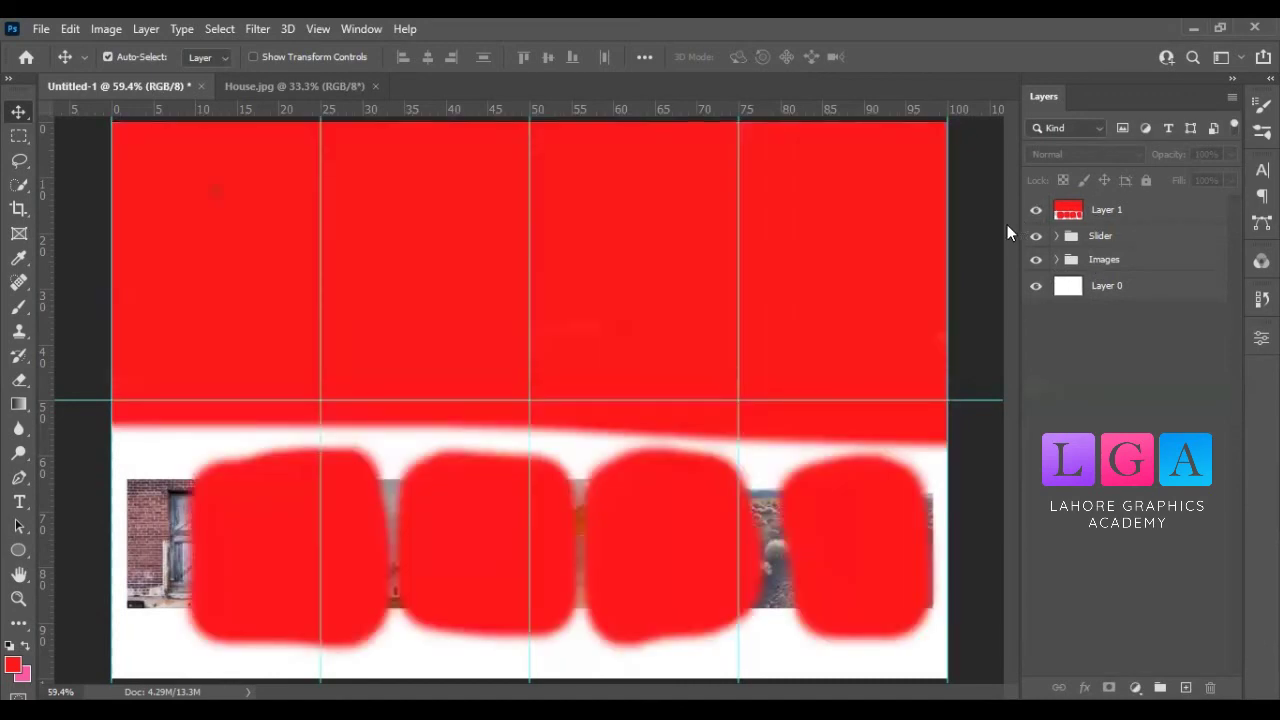
pyautogui.click(1036, 210)
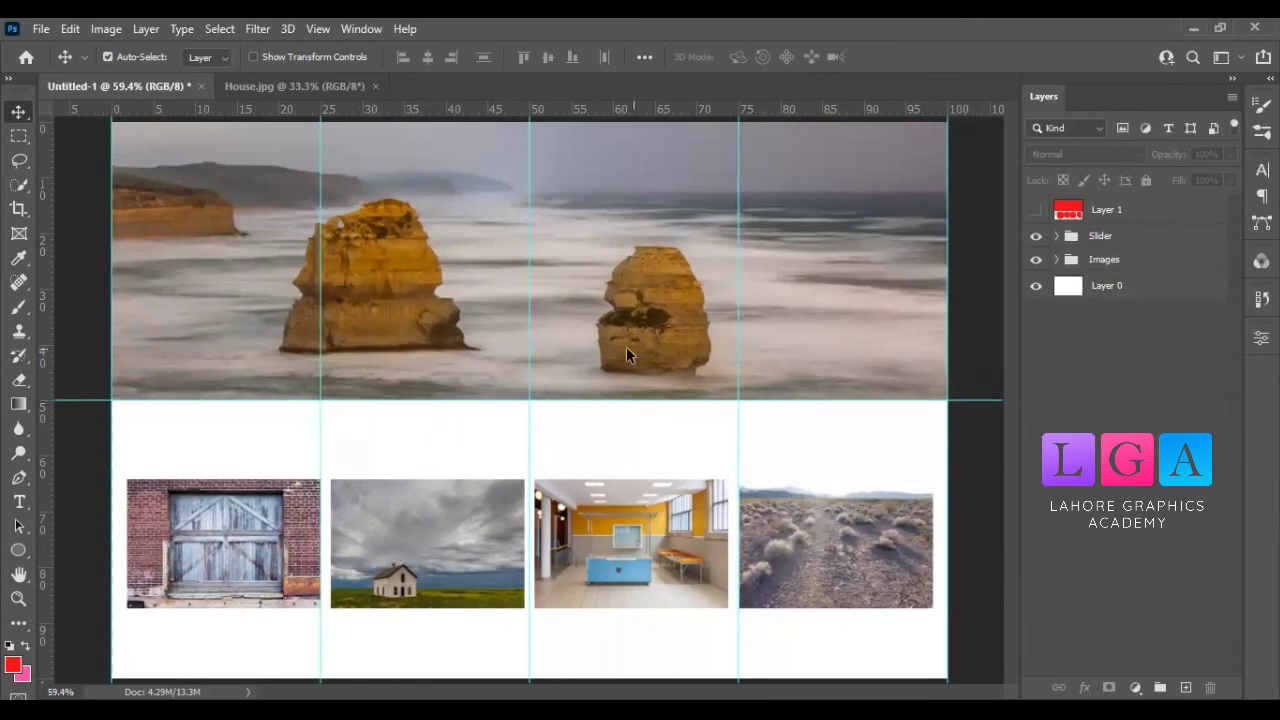
pyautogui.click(1103, 262)
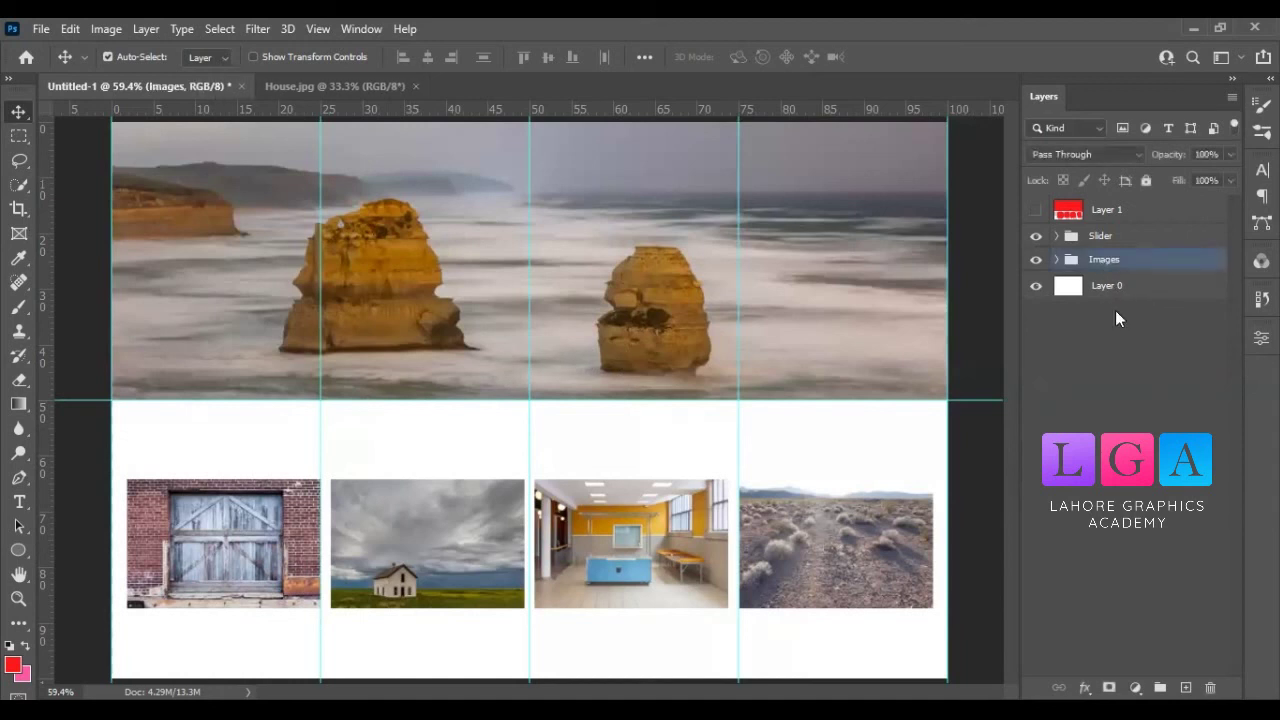
# Nudge the Images group upward with Shift+Up/Down until the thumbnails sit just below the banner
pyautogui.hotkey('shift', 'Up')
pyautogui.hotkey('shift', 'Up')
pyautogui.hotkey('shift', 'Up')
pyautogui.hotkey('shift', 'Up')
pyautogui.hotkey('shift', 'Down')
pyautogui.hotkey('shift', 'Down')
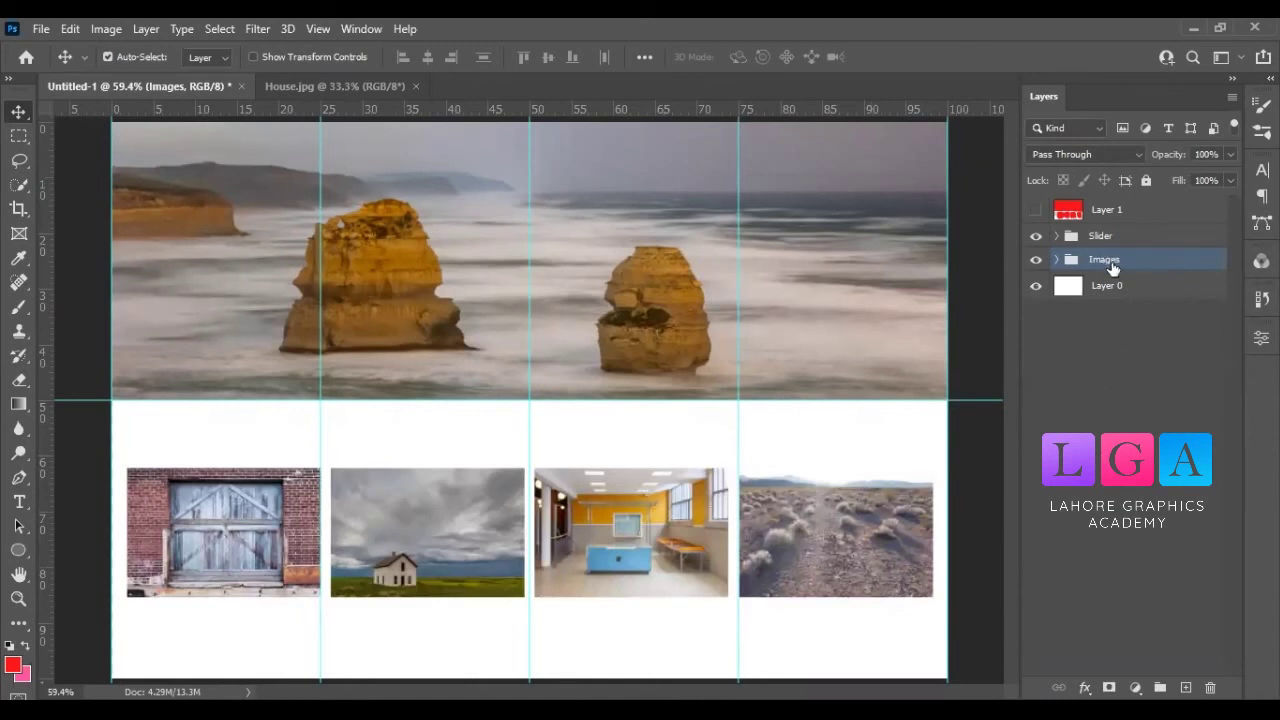
pyautogui.hotkey('shift', 'Up')
pyautogui.hotkey('shift', 'Up')
pyautogui.hotkey('shift', 'Up')
pyautogui.hotkey('shift', 'Up')
pyautogui.hotkey('shift', 'Up')
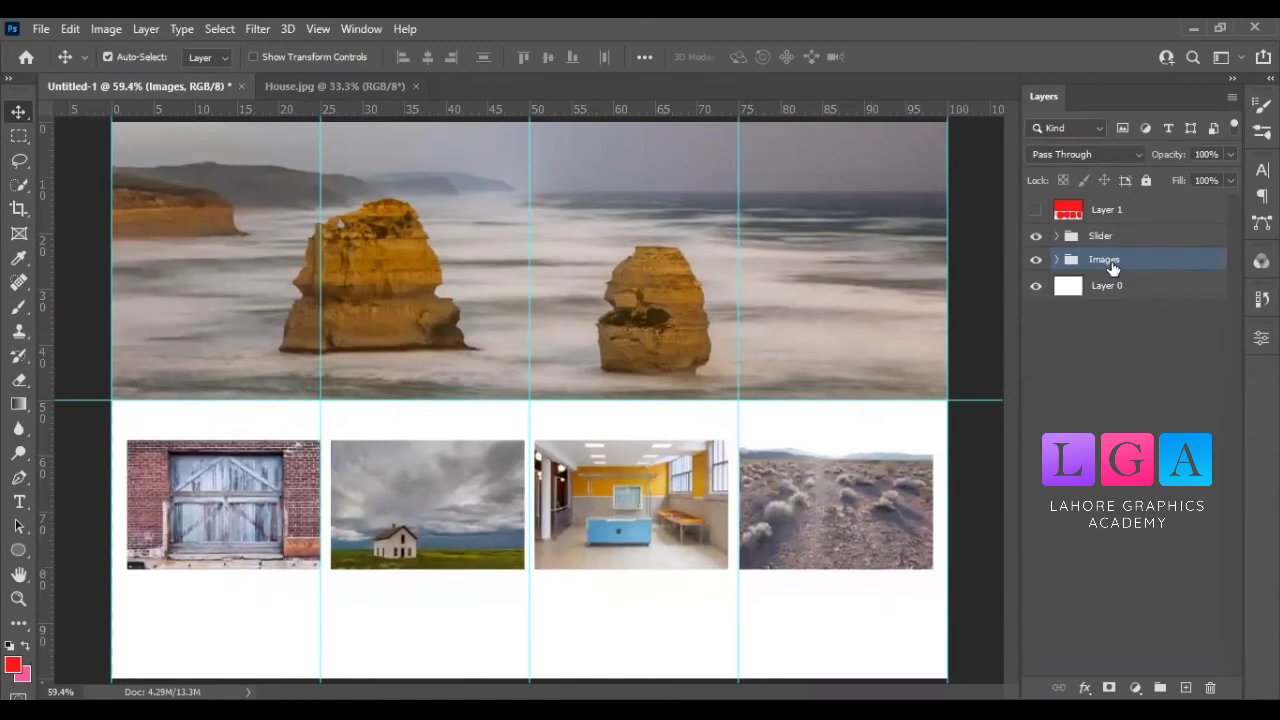
pyautogui.hotkey('shift', 'Up')
pyautogui.hotkey('shift', 'Up')
pyautogui.hotkey('shift', 'Down')
pyautogui.hotkey('shift', 'Down')
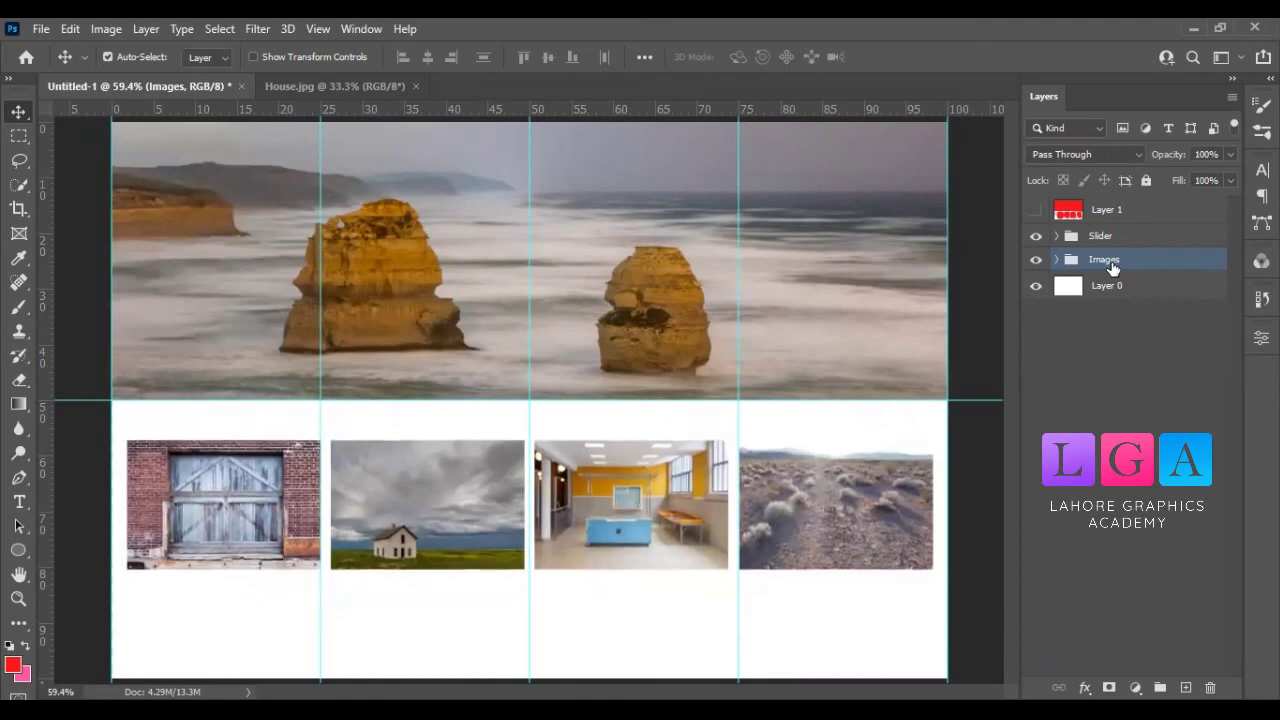